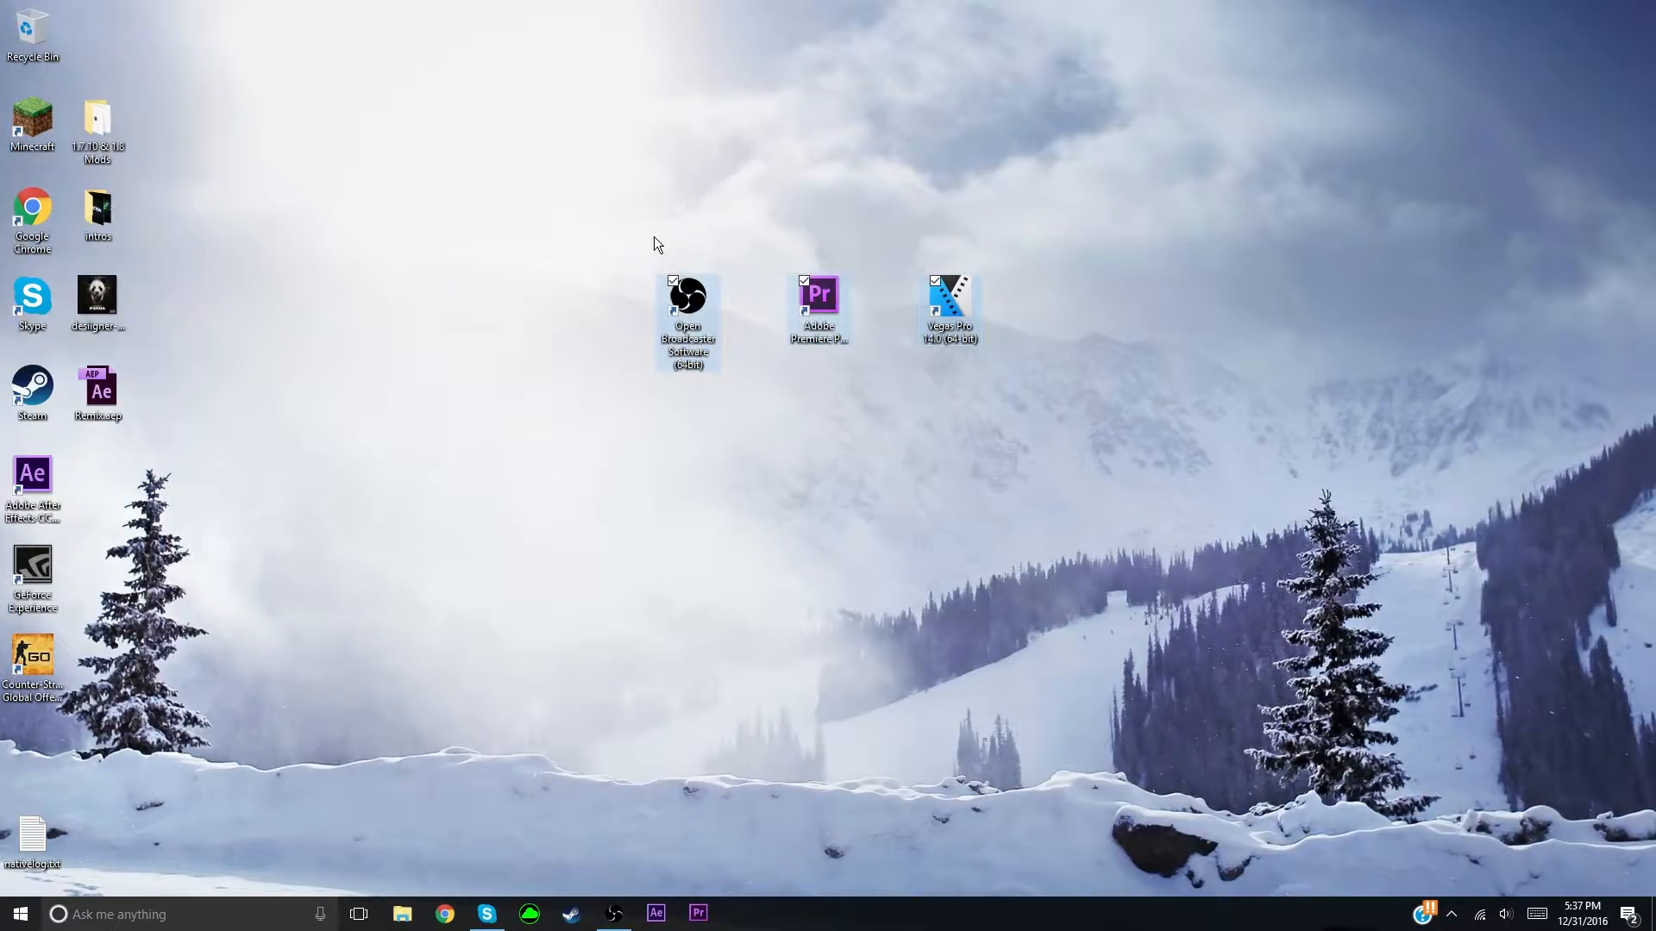
Step: Move the Vegas Pro 14.0 and Adobe Premiere Pro shortcuts away from the Open Broadcaster Software shortcut and each other on the desktop
drag(566, 176, 854, 278)
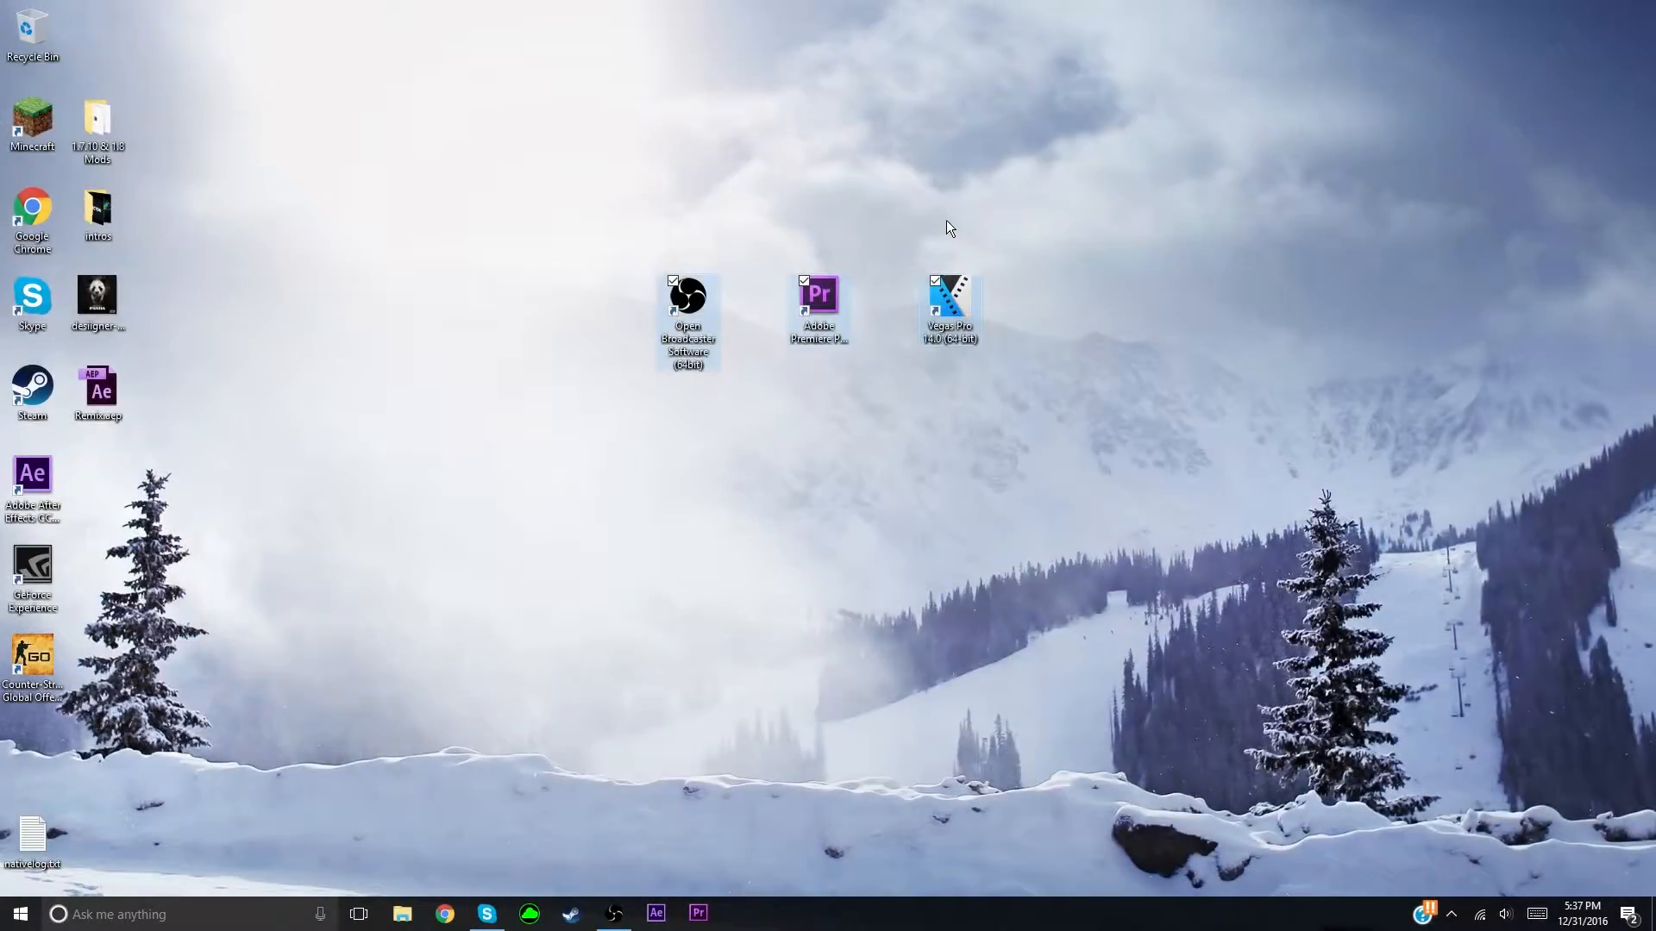
click(940, 323)
drag(940, 323, 1233, 290)
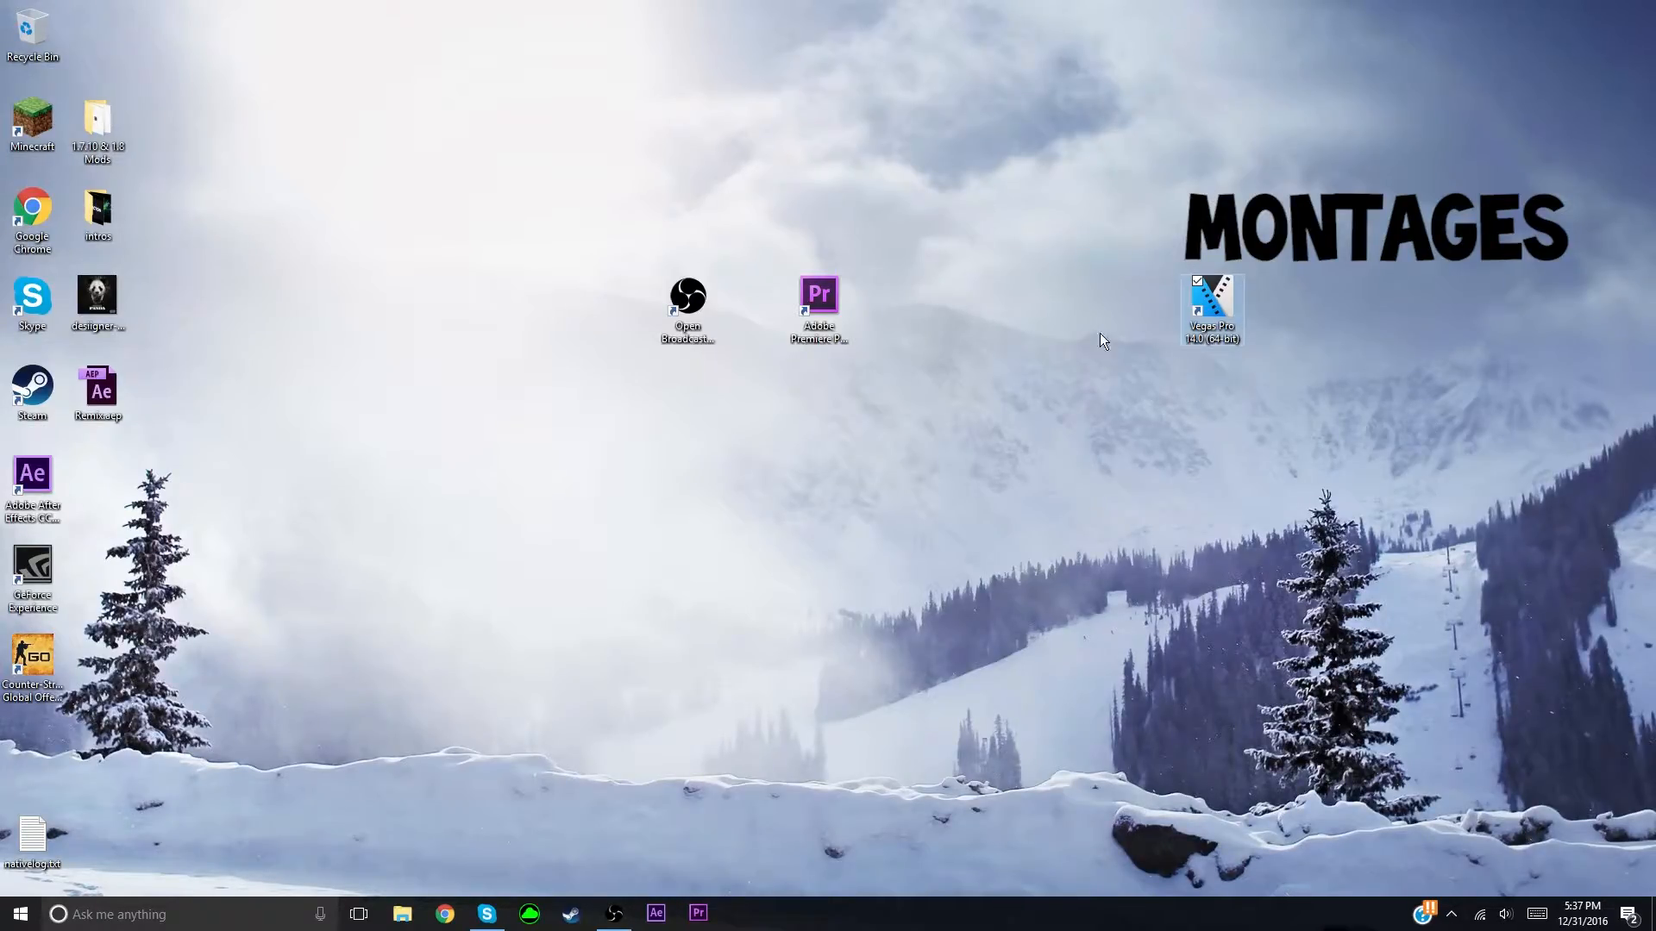
drag(1160, 336, 817, 385)
drag(818, 298, 949, 207)
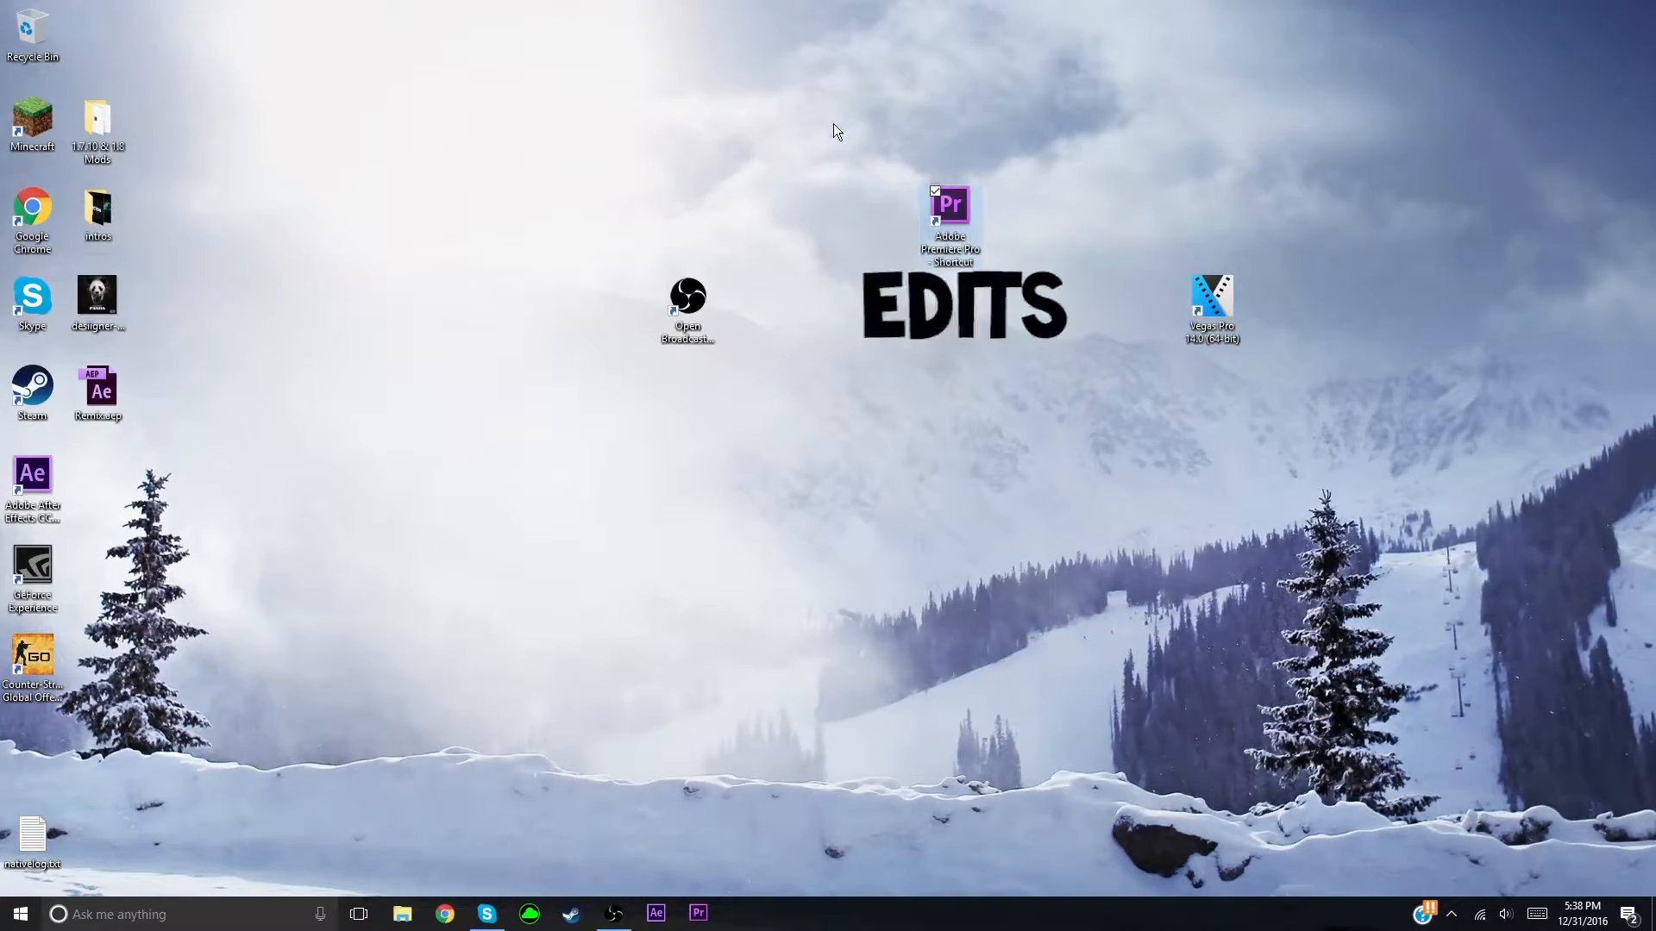
mouse_move(828, 117)
mouse_down()
mouse_move(1088, 311)
mouse_move(843, 118)
mouse_move(1124, 318)
mouse_move(818, 93)
mouse_move(1063, 328)
mouse_up()
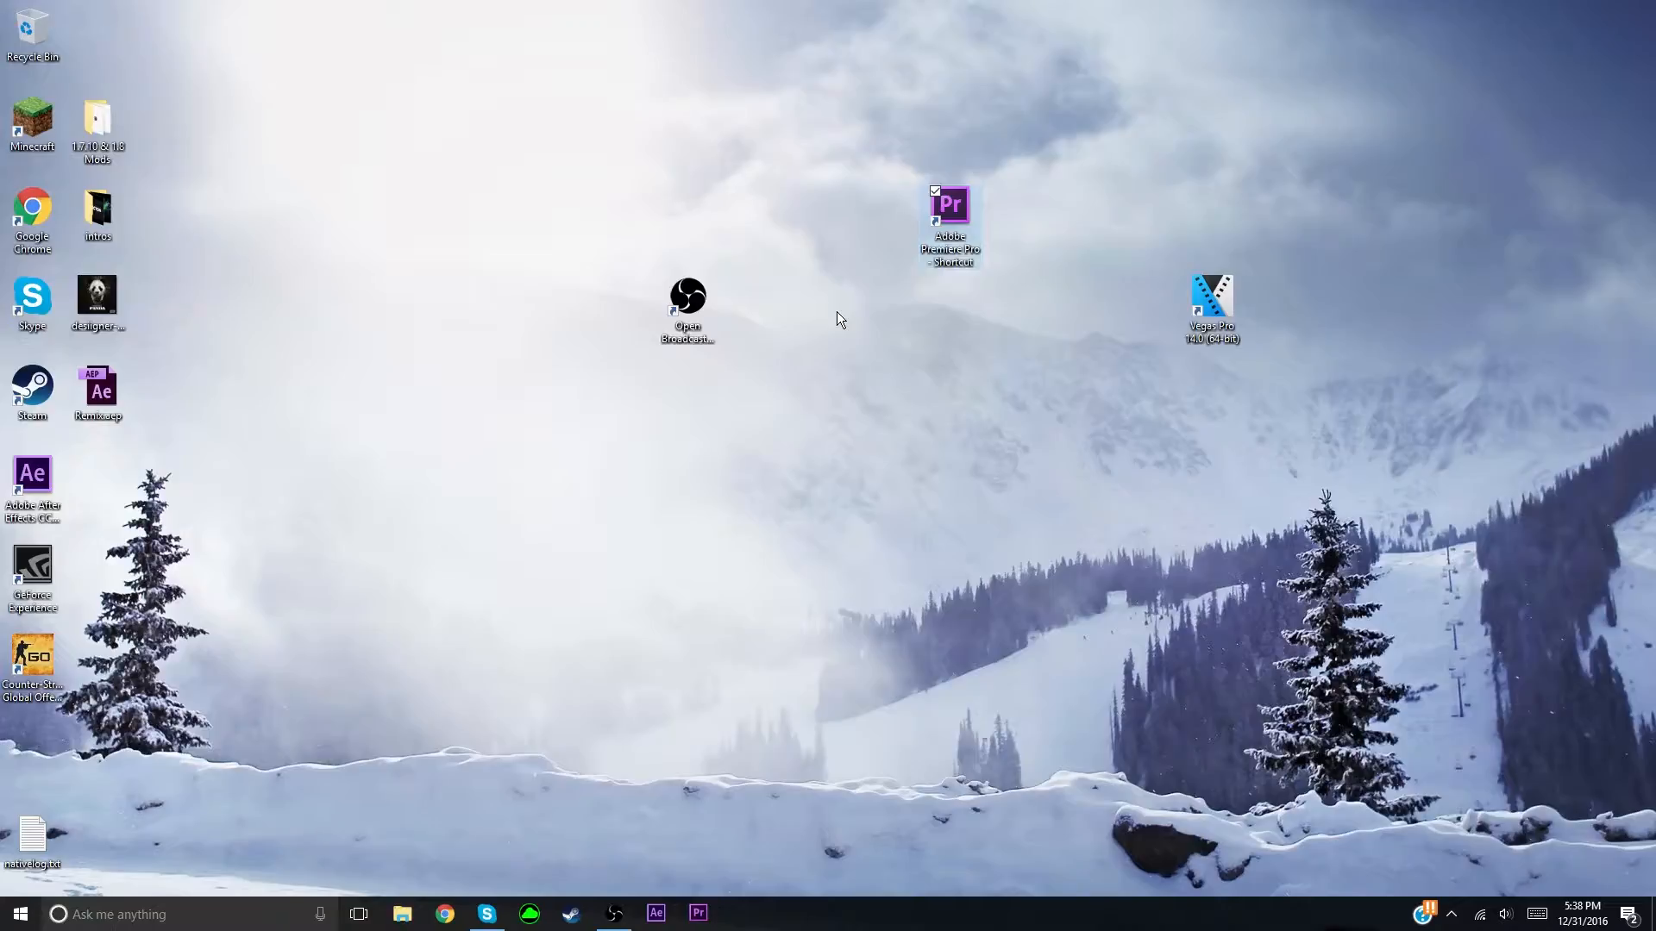
Step: Move the Open Broadcaster Software (64bit) shortcut to an open desktop area away from the Premiere Pro and Vegas Pro shortcuts
drag(687, 300, 583, 251)
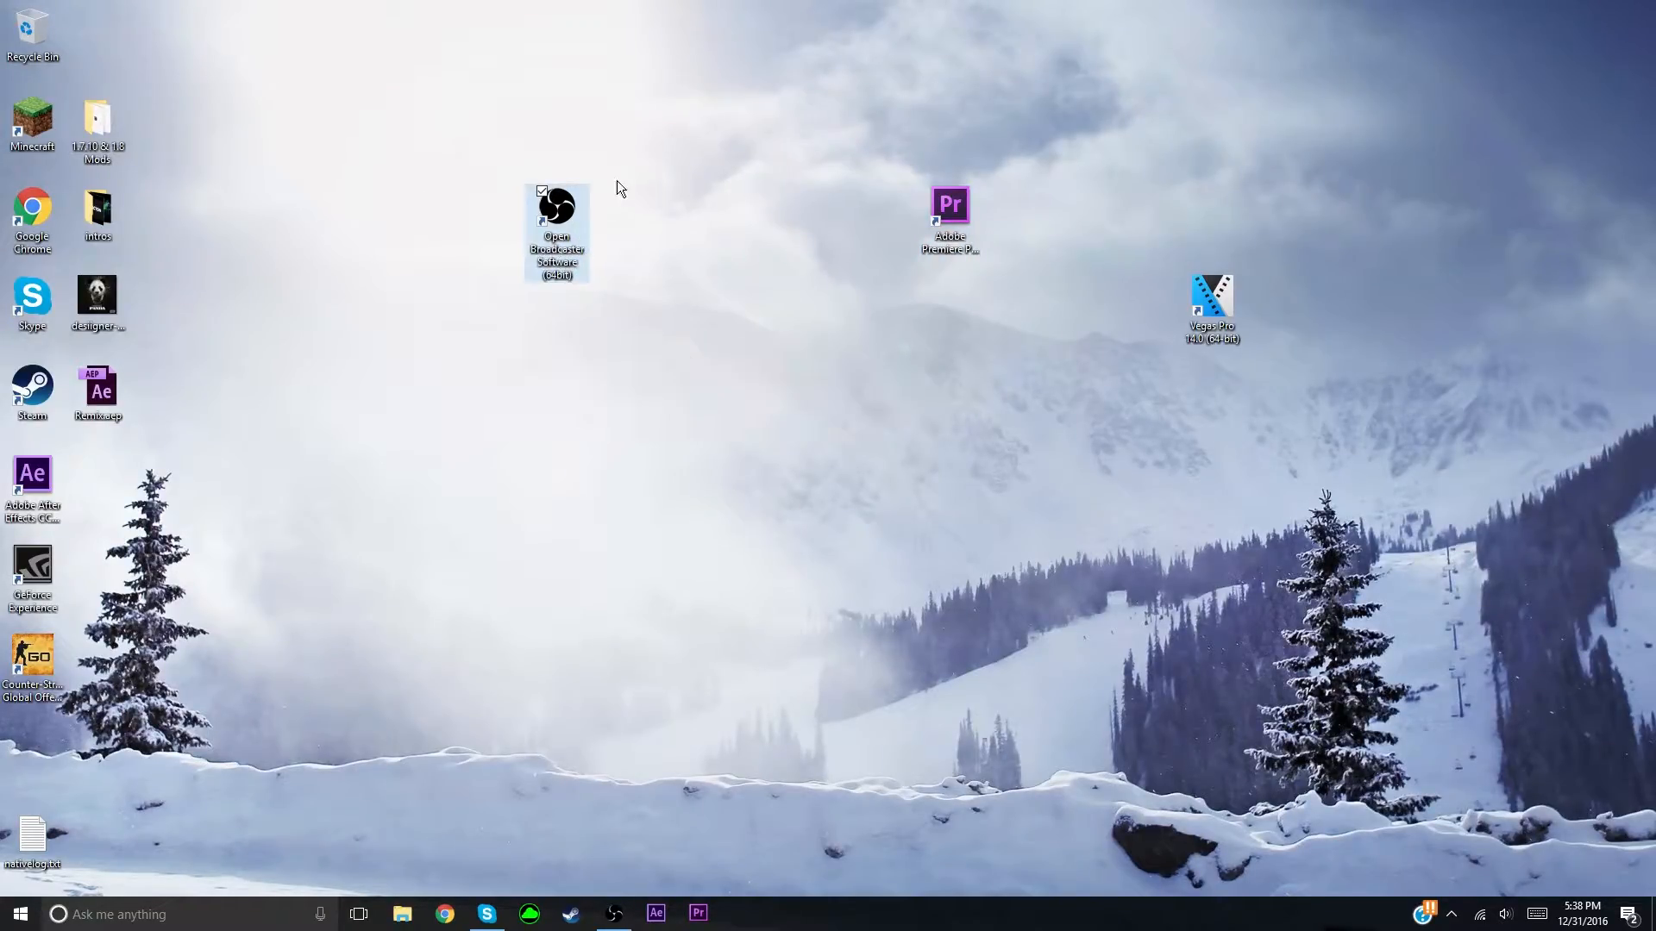
click(534, 153)
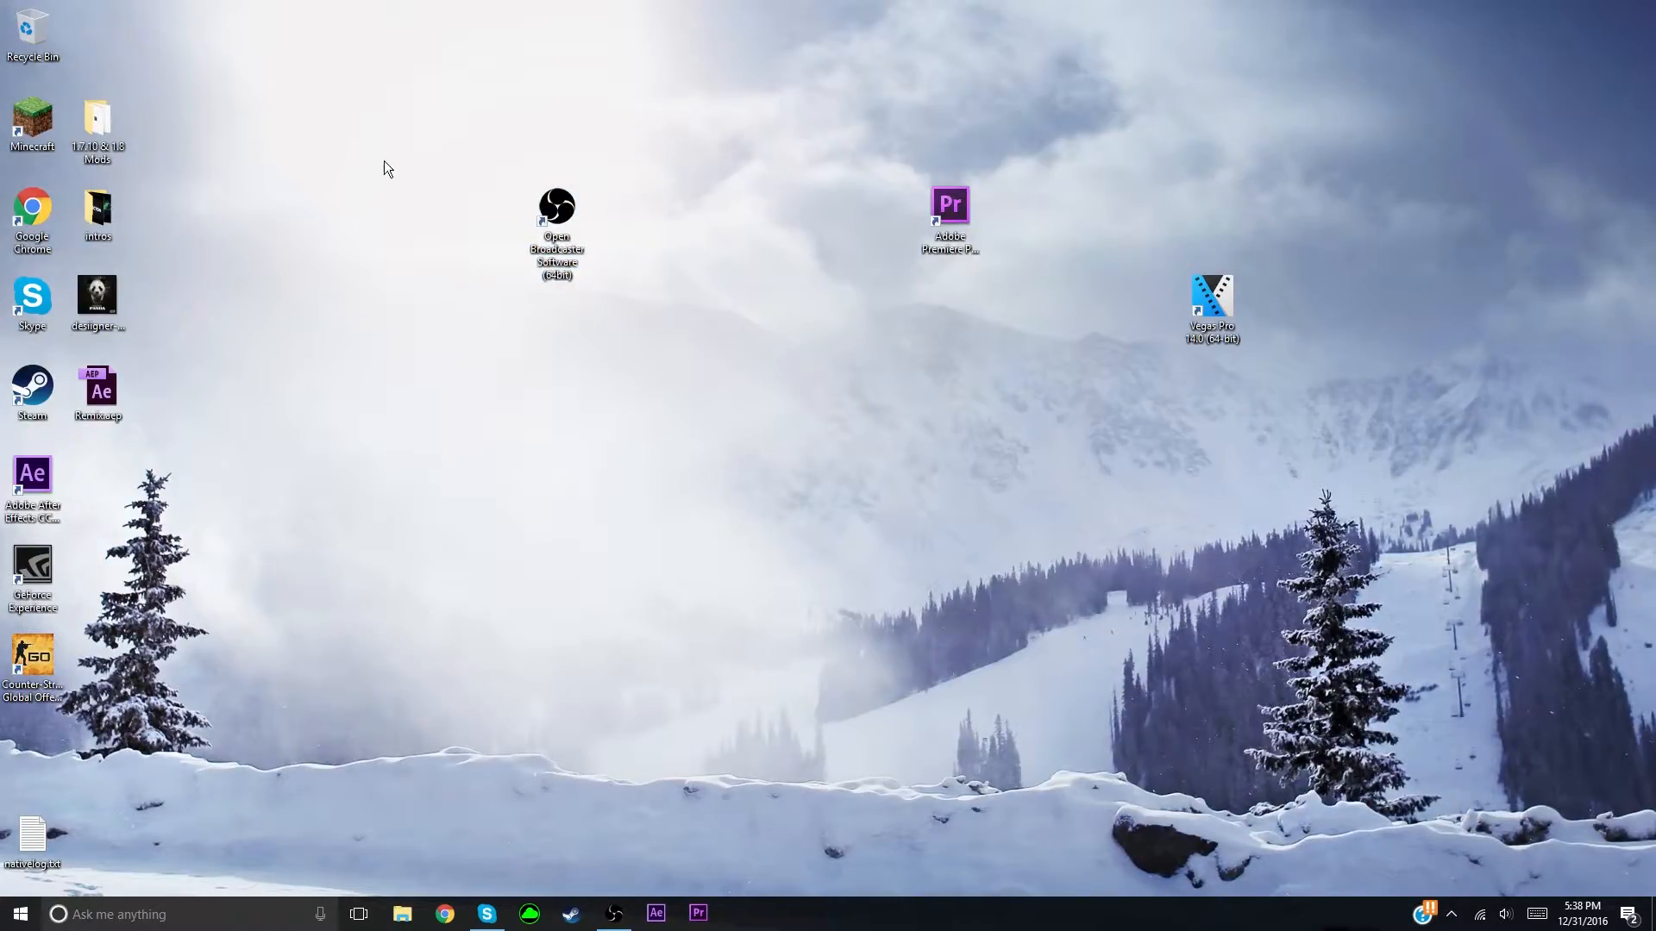
drag(557, 223, 561, 400)
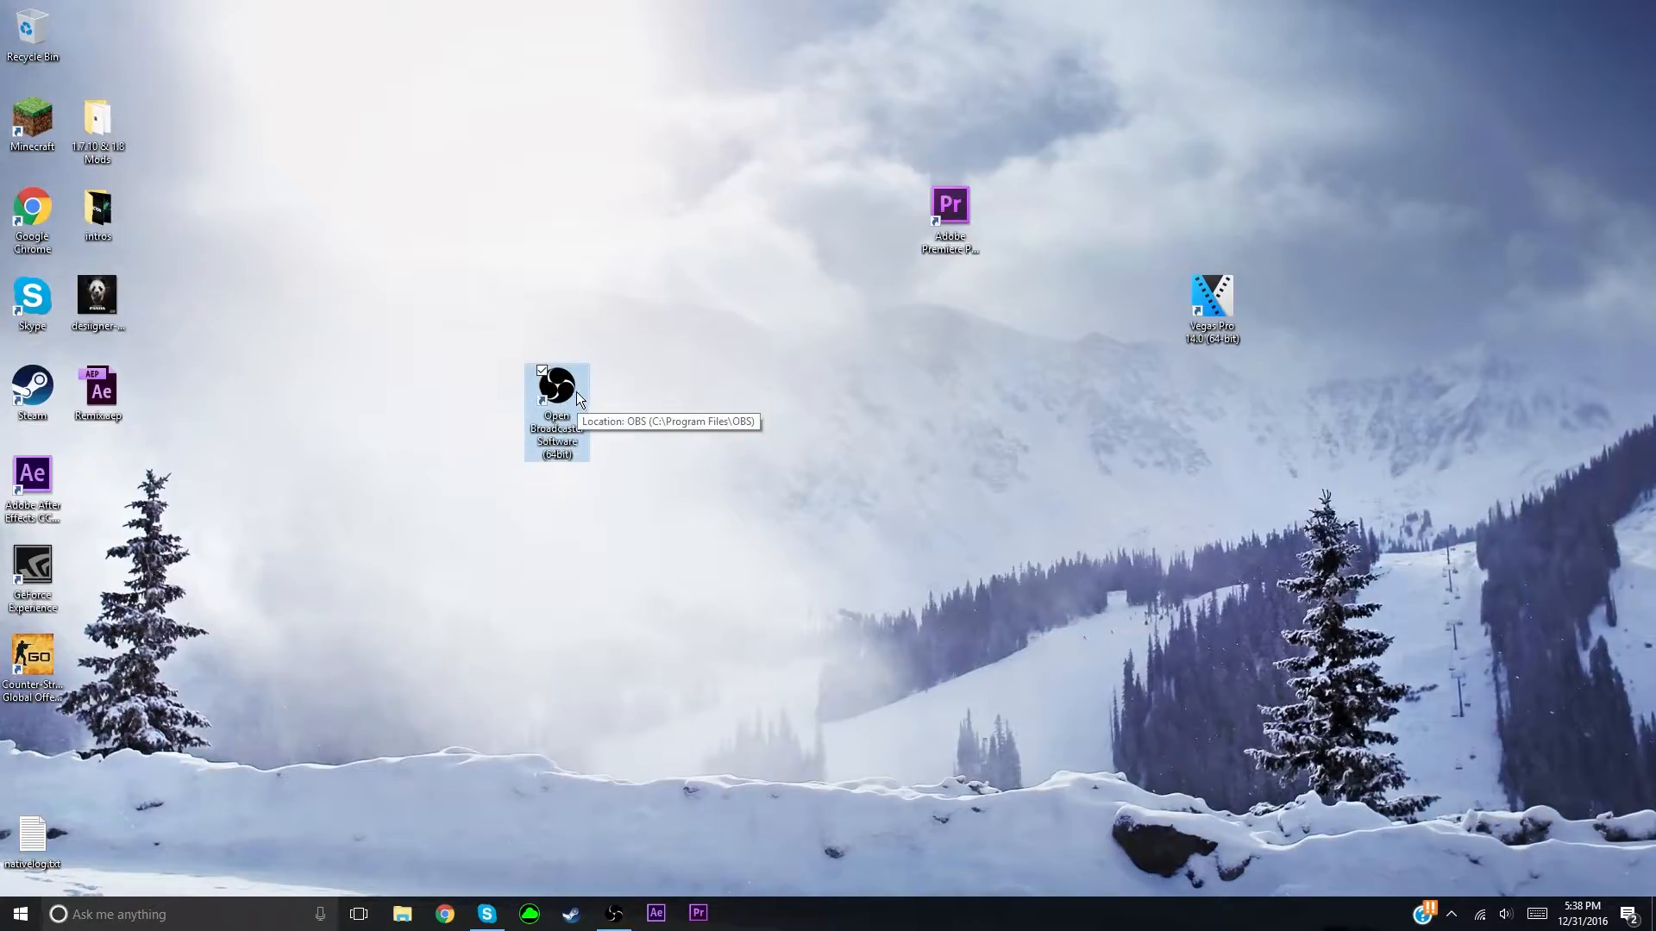
Step: Set the Open Broadcaster Software (64bit) shortcut's compatibility mode to Windows 7 in its properties and save the change
right_click(574, 391)
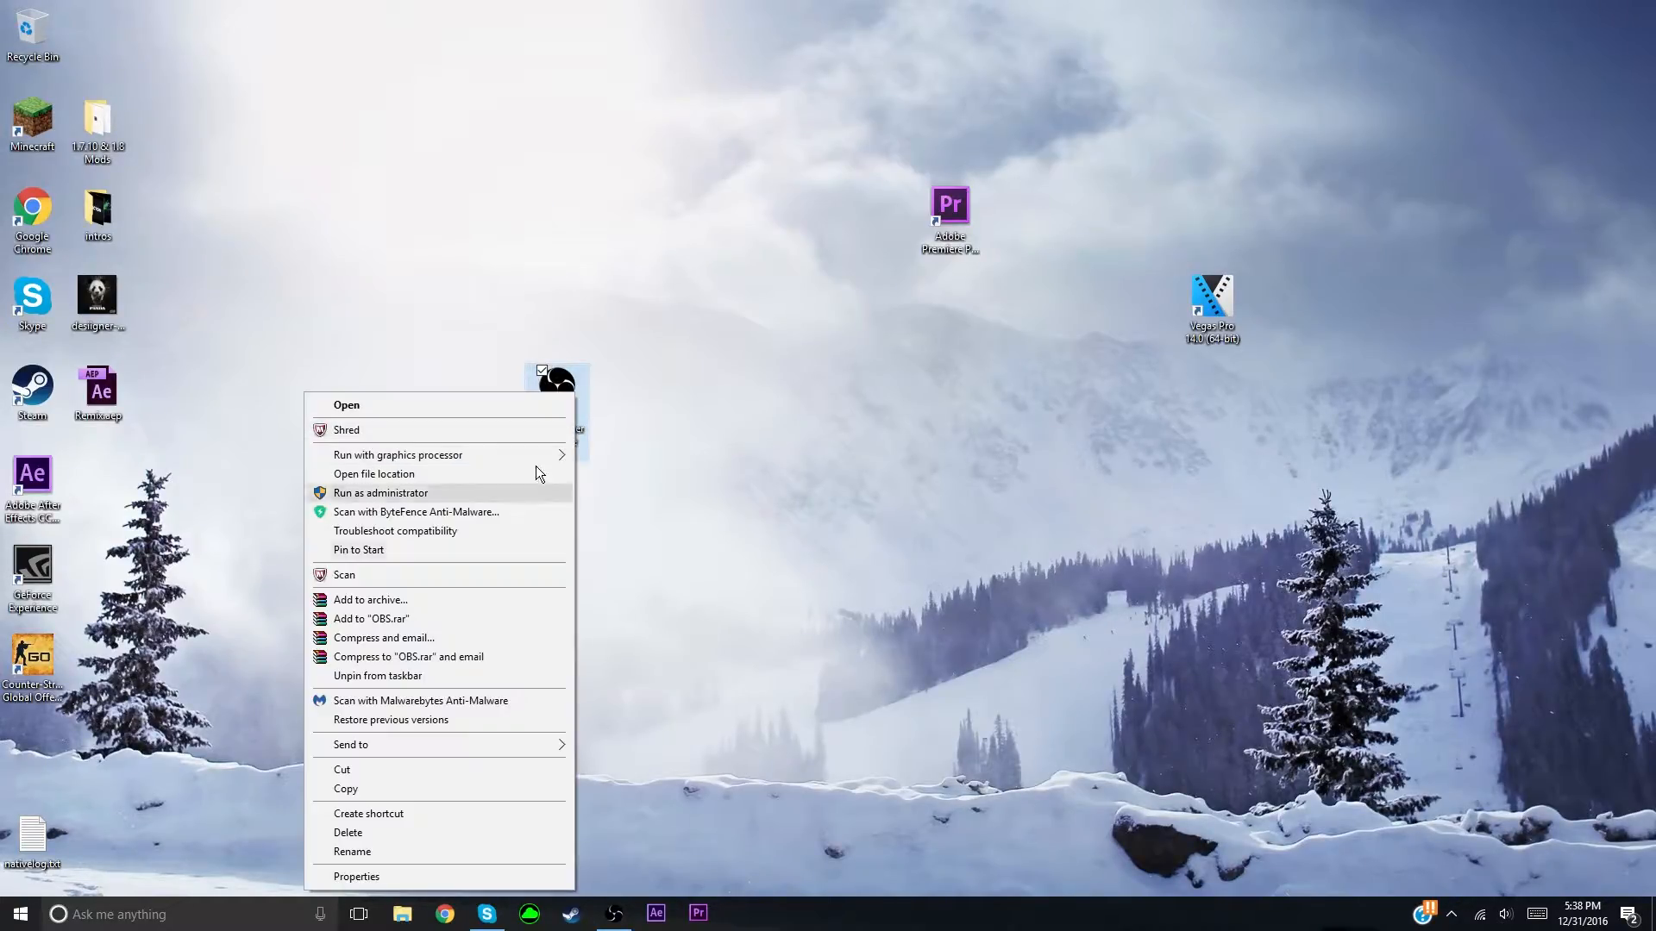
click(362, 875)
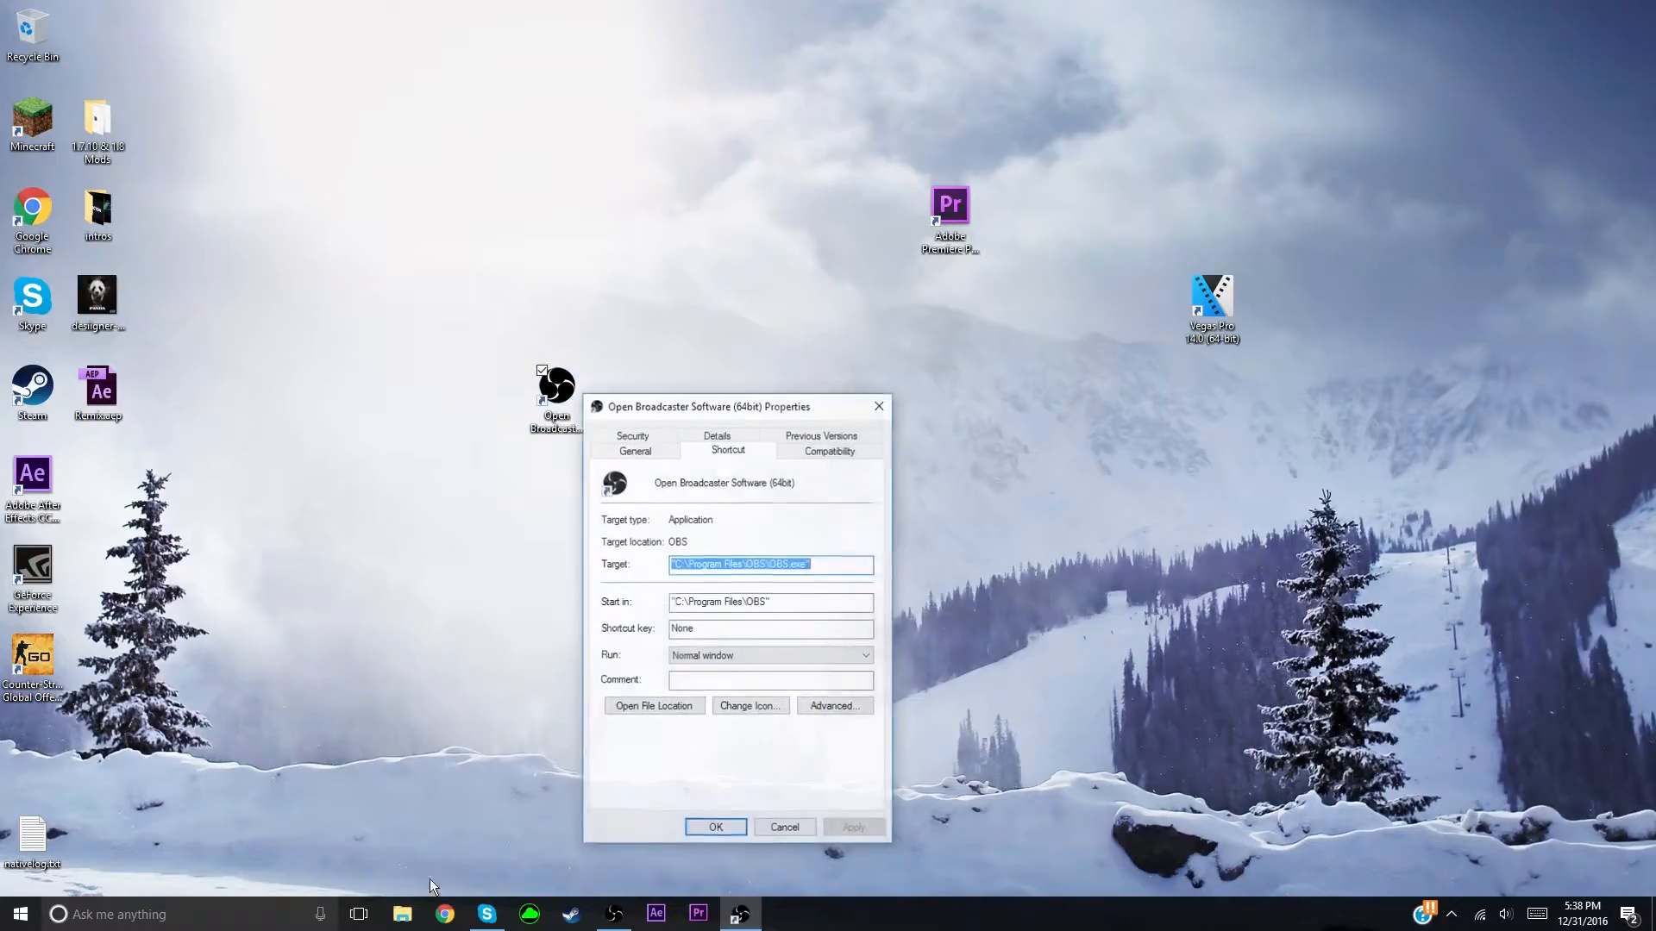
click(812, 450)
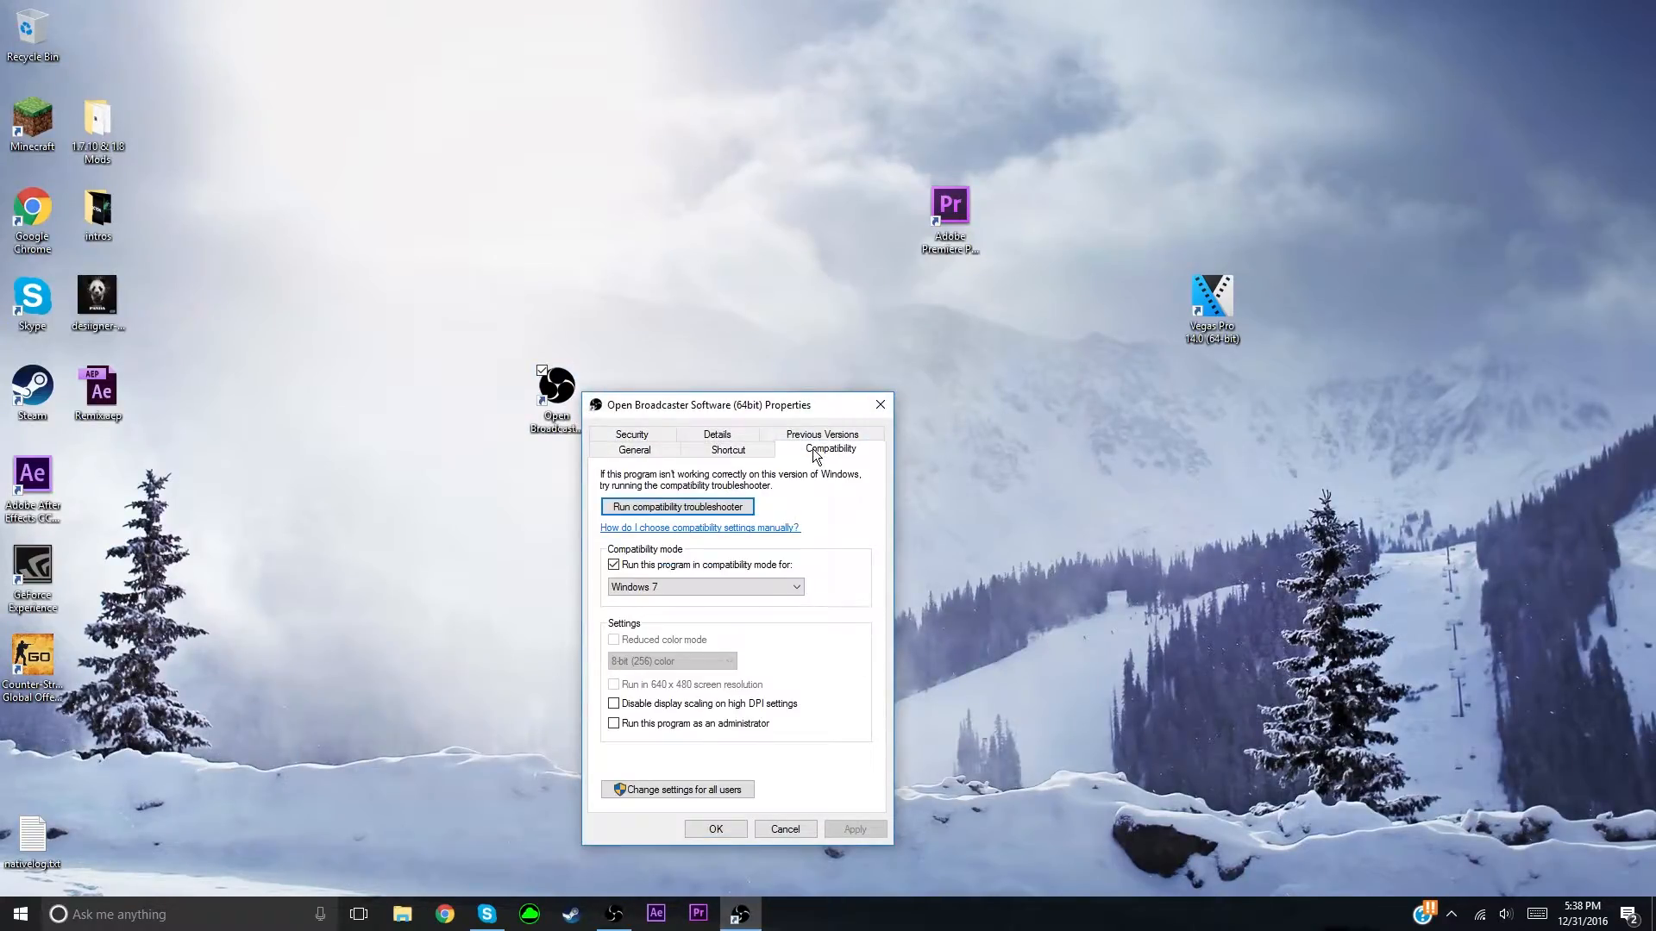
click(656, 588)
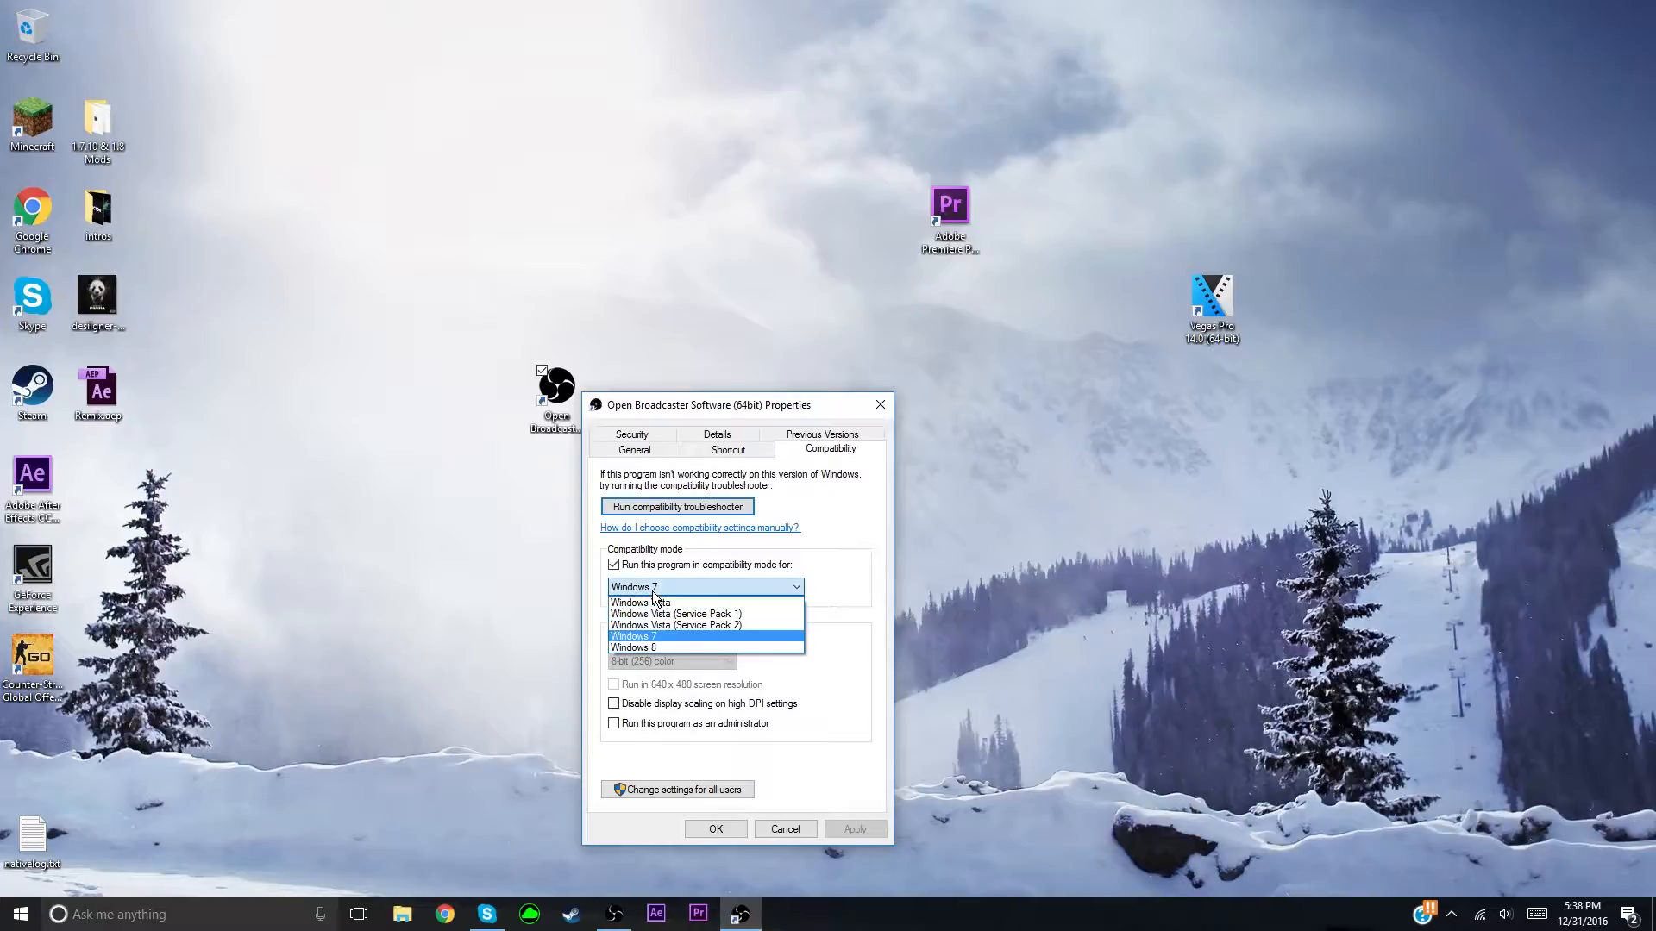
click(659, 635)
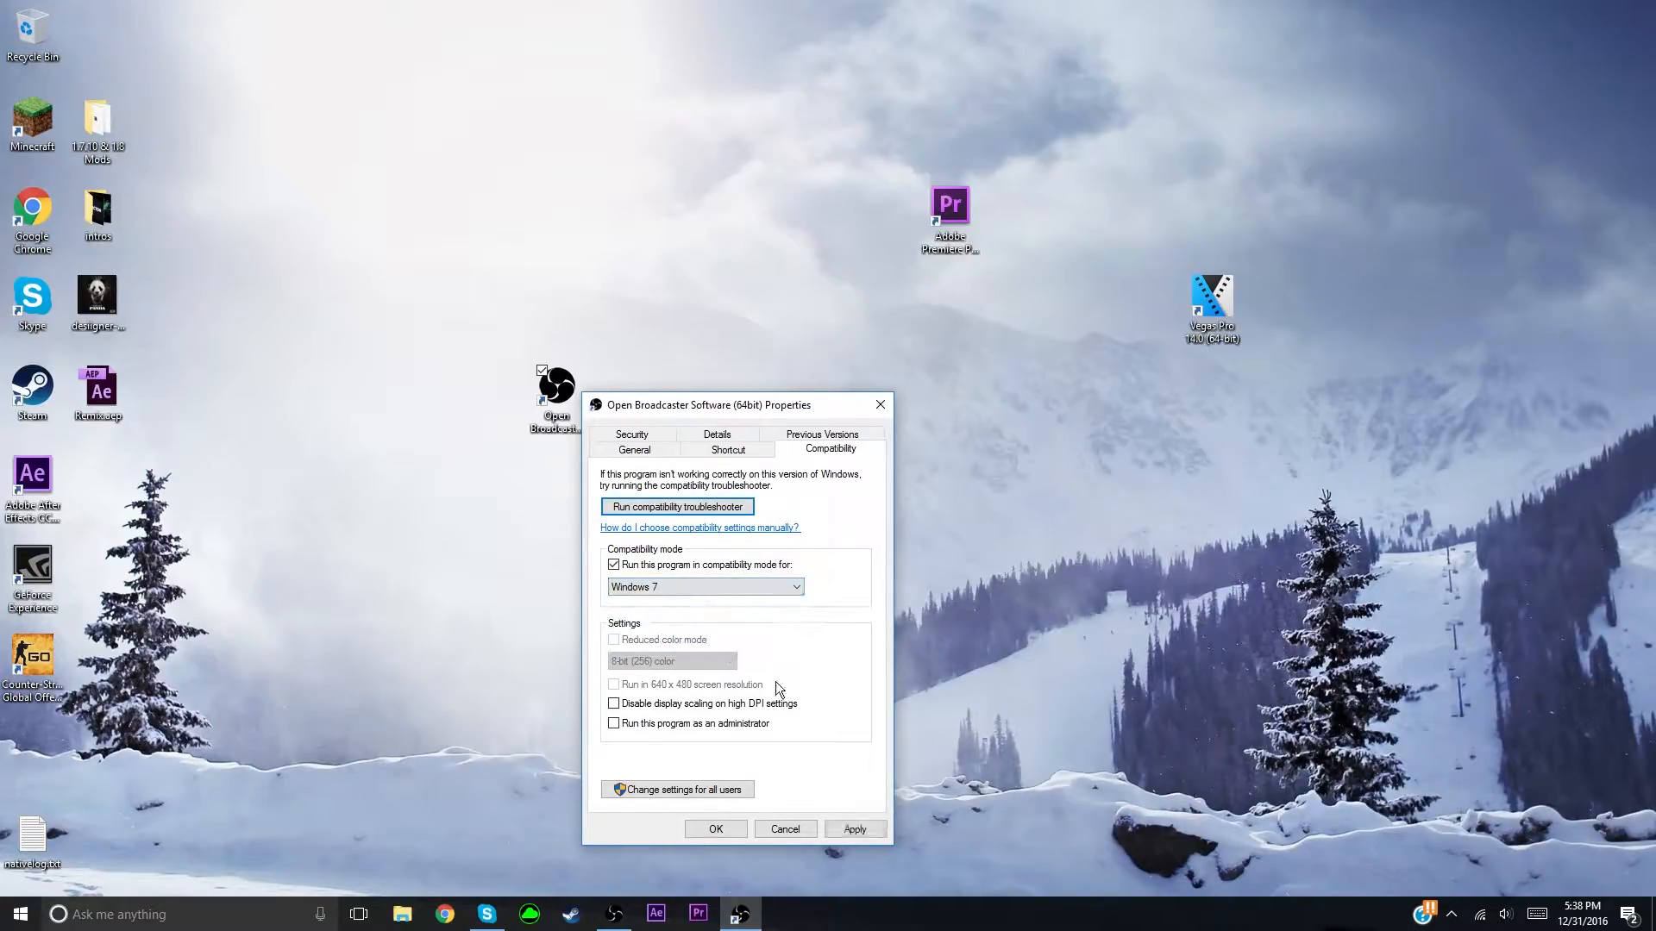
click(714, 830)
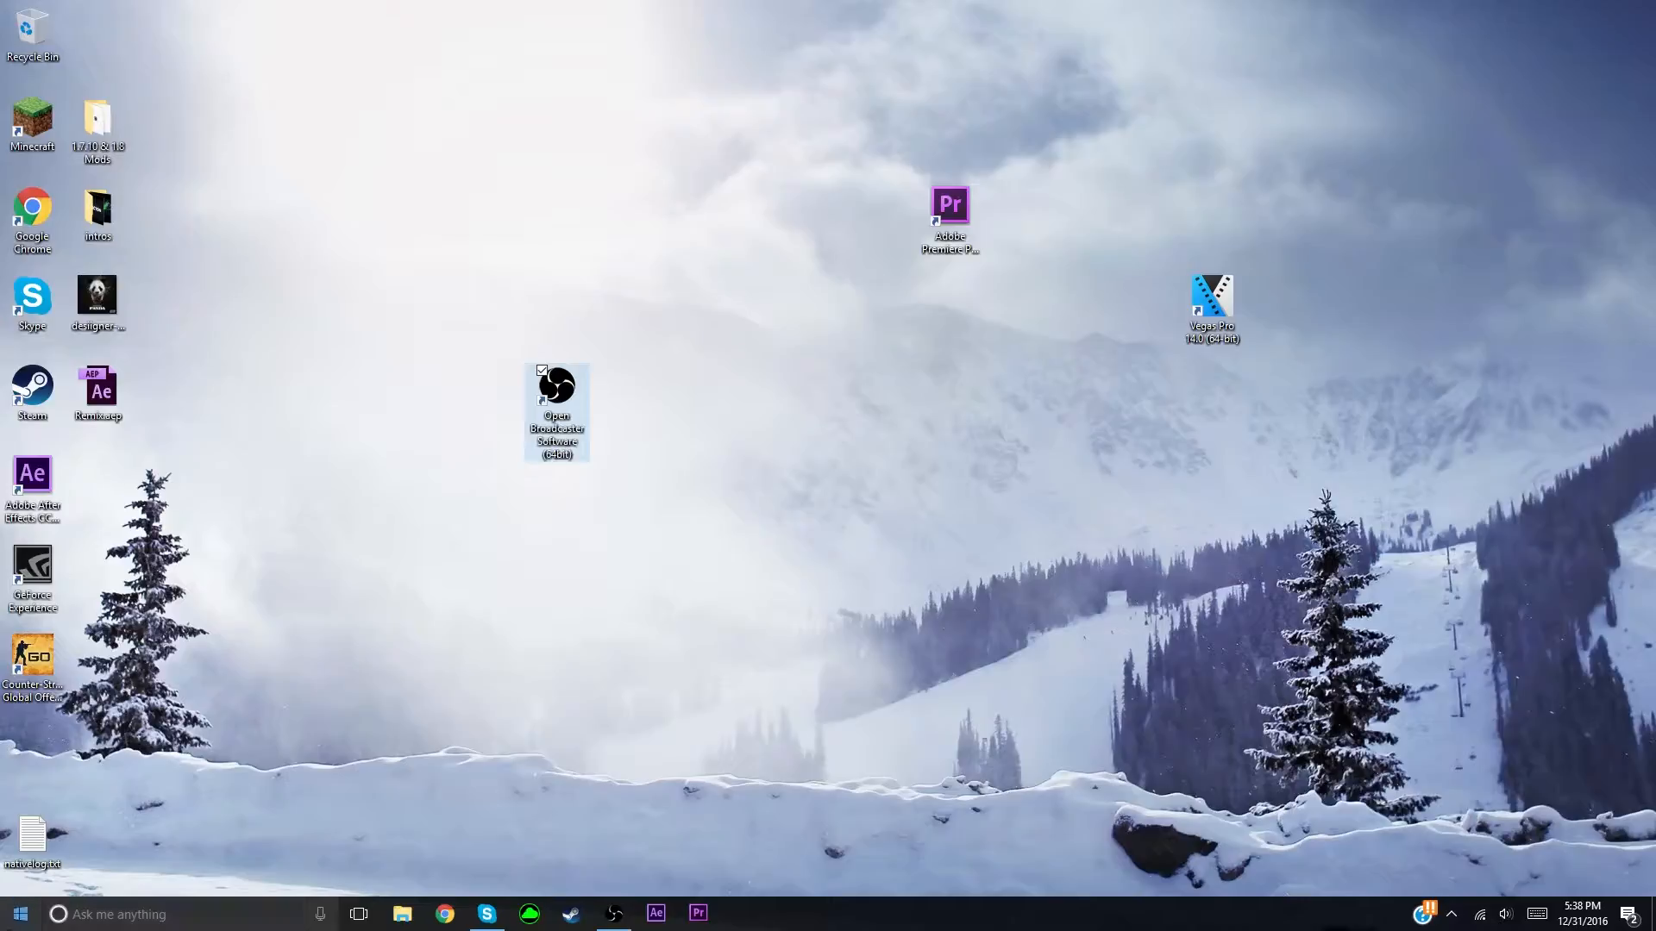
Step: Search Windows for "about" and open About your PC to check the system type
click(152, 902)
text(about)
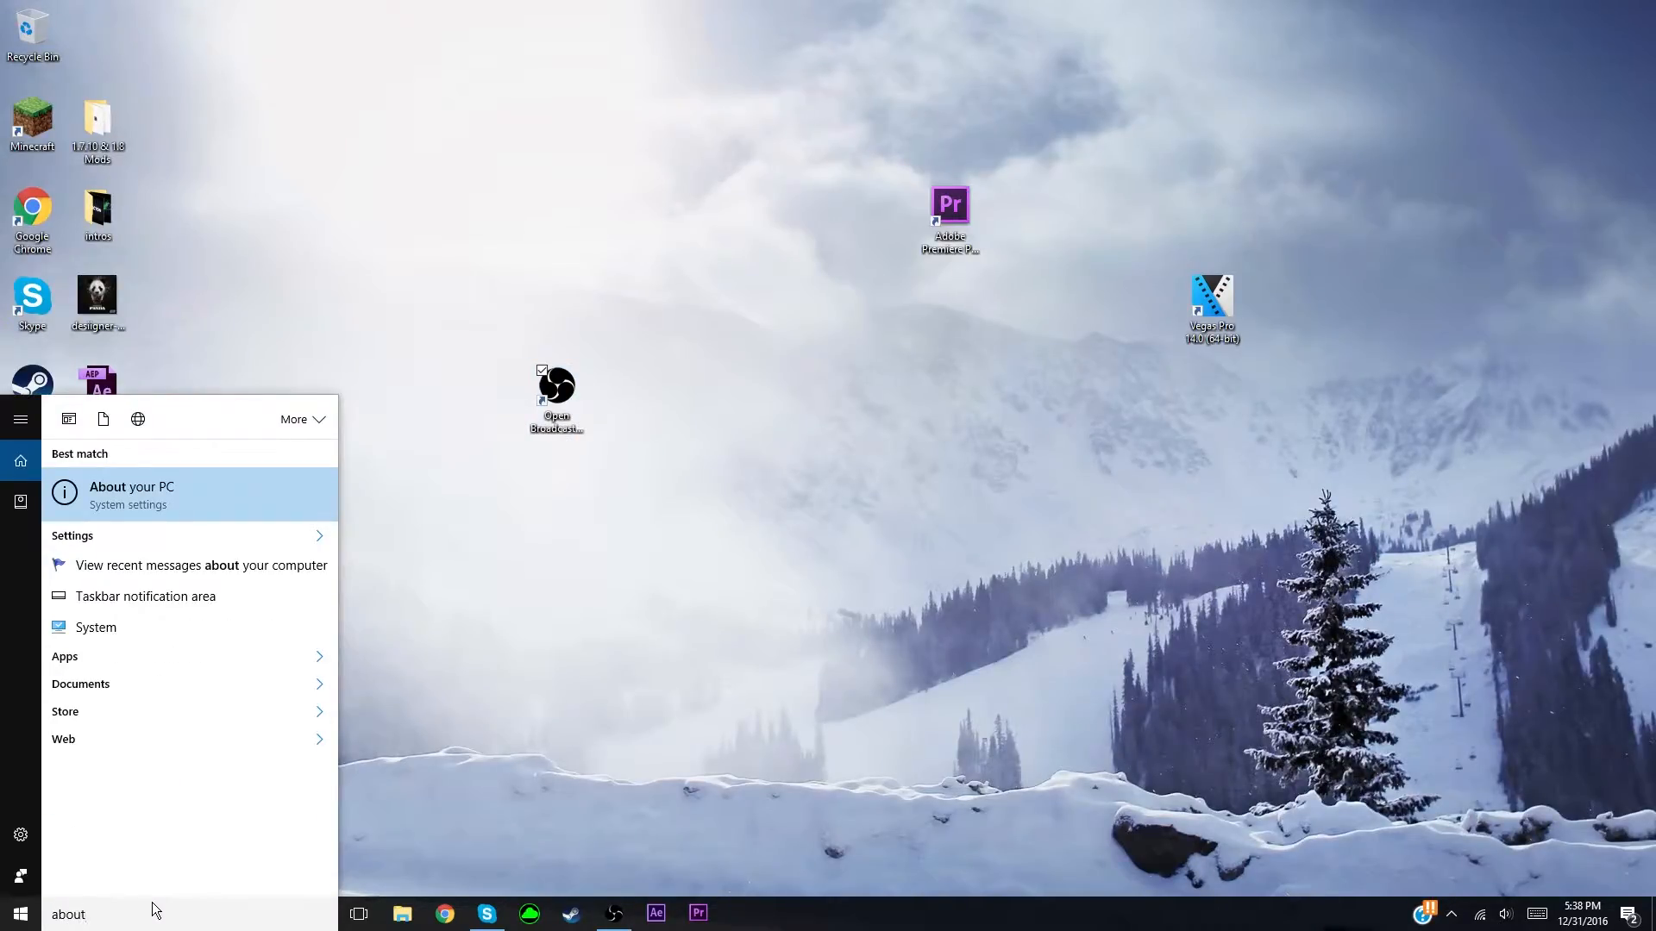
key(Return)
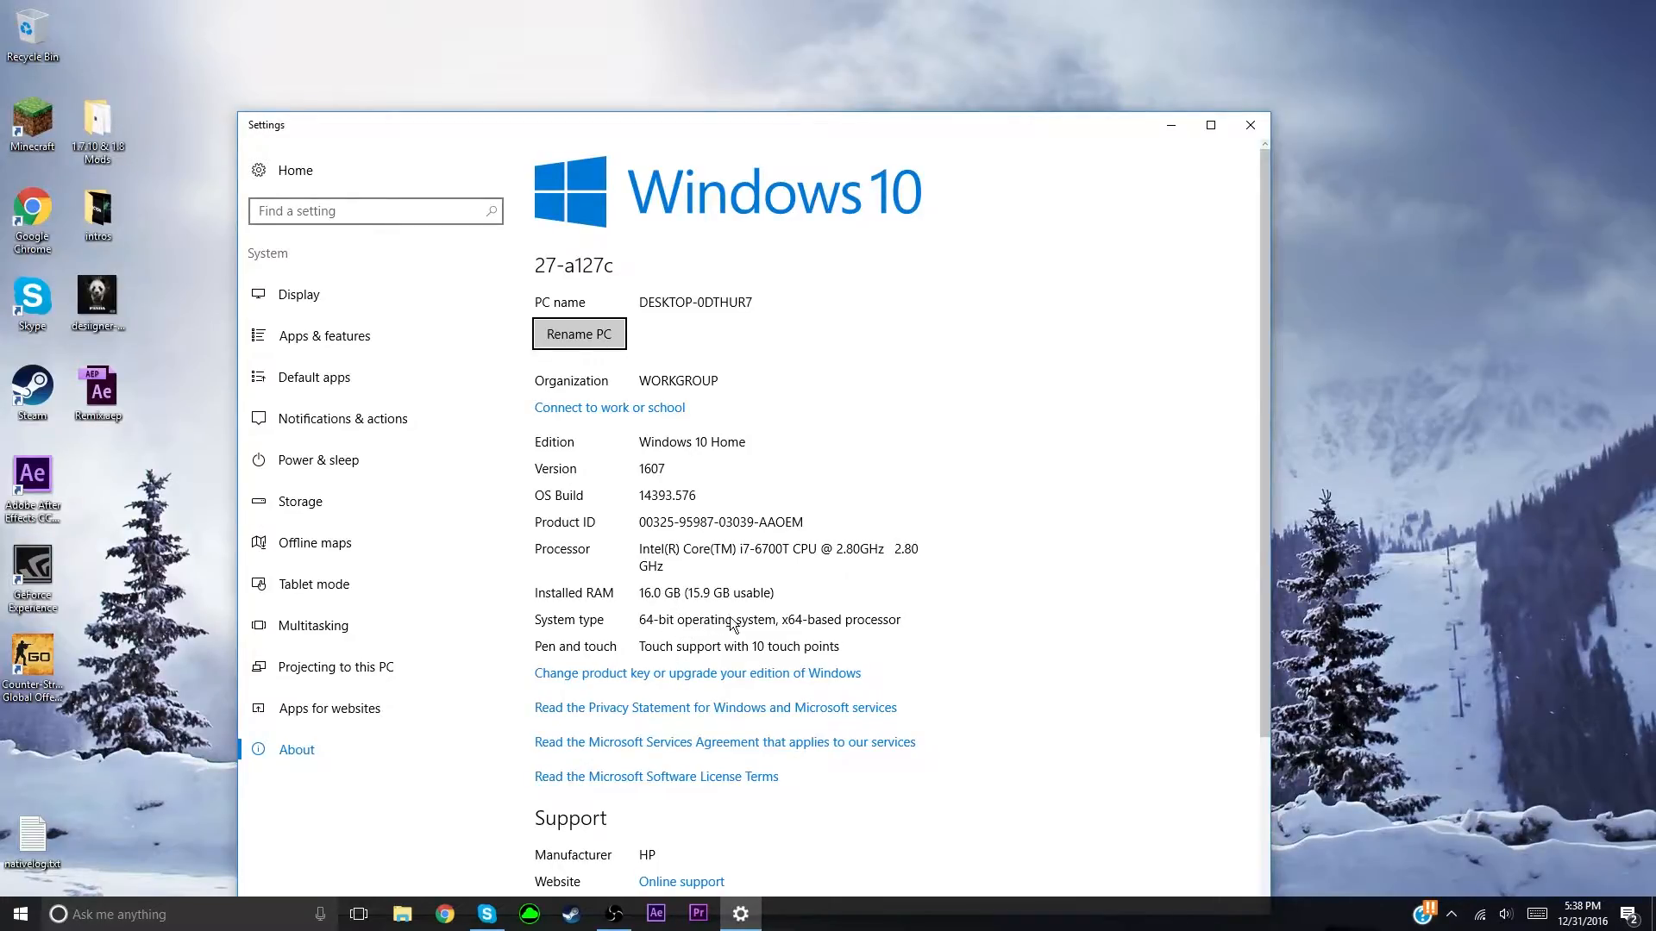
Step: Find and expand the OBS Studio and Open Broadcaster Software folders in the Windows list of installed apps
click(186, 915)
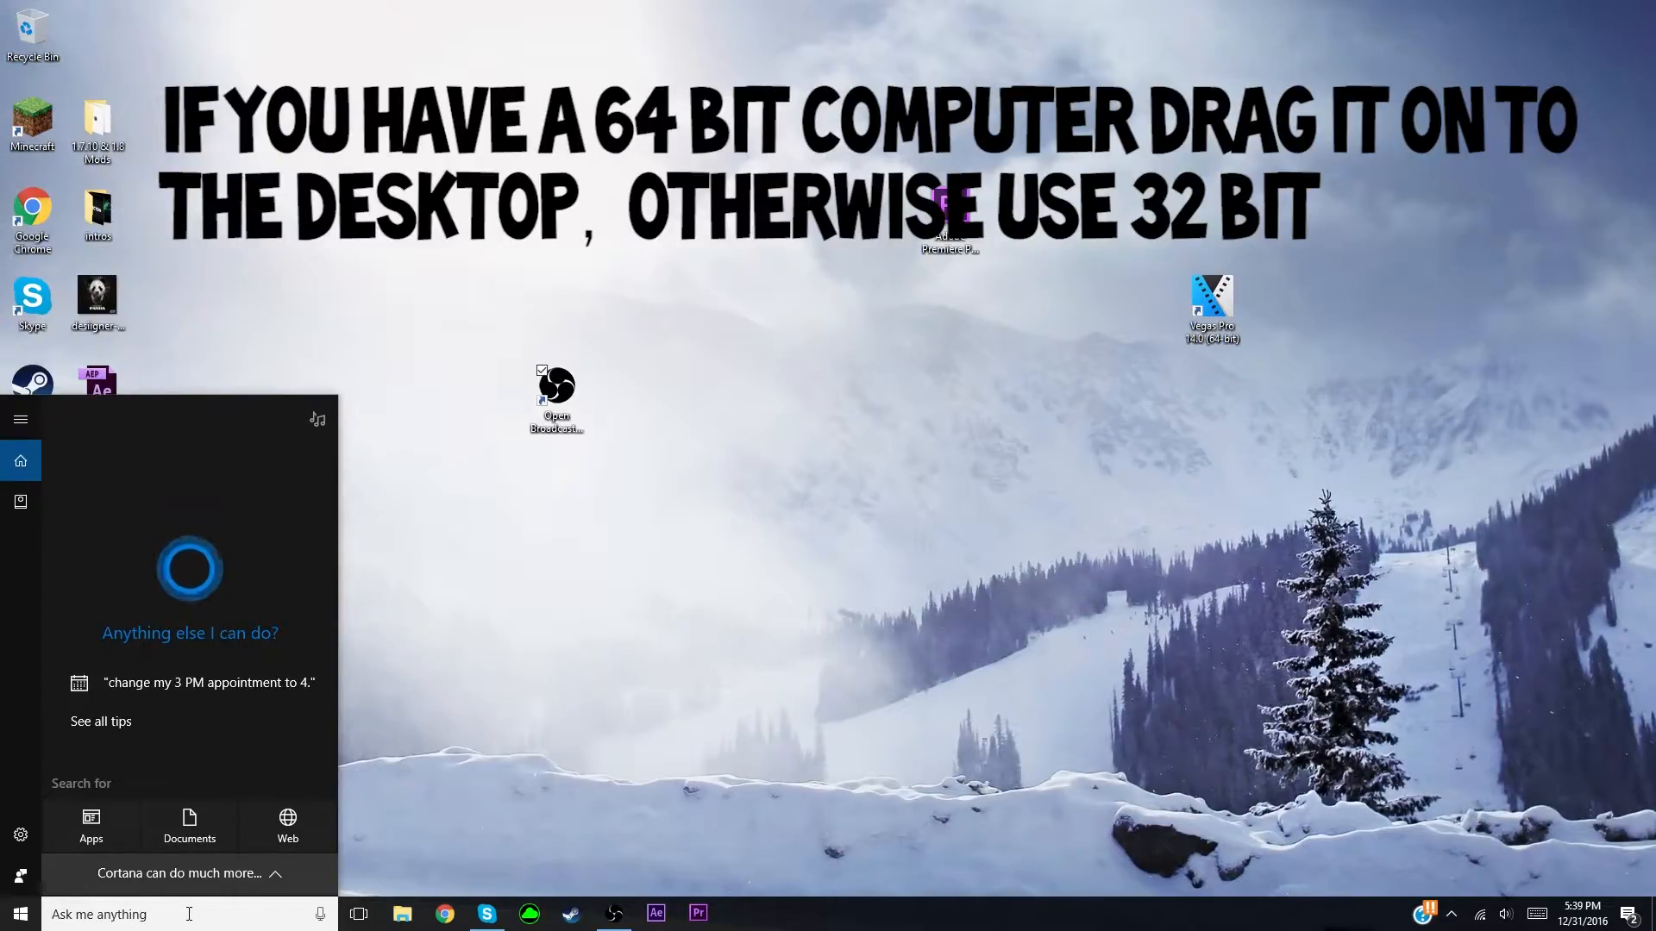
click(21, 914)
scroll(114, 783, down, 2)
scroll(114, 783, down, 10)
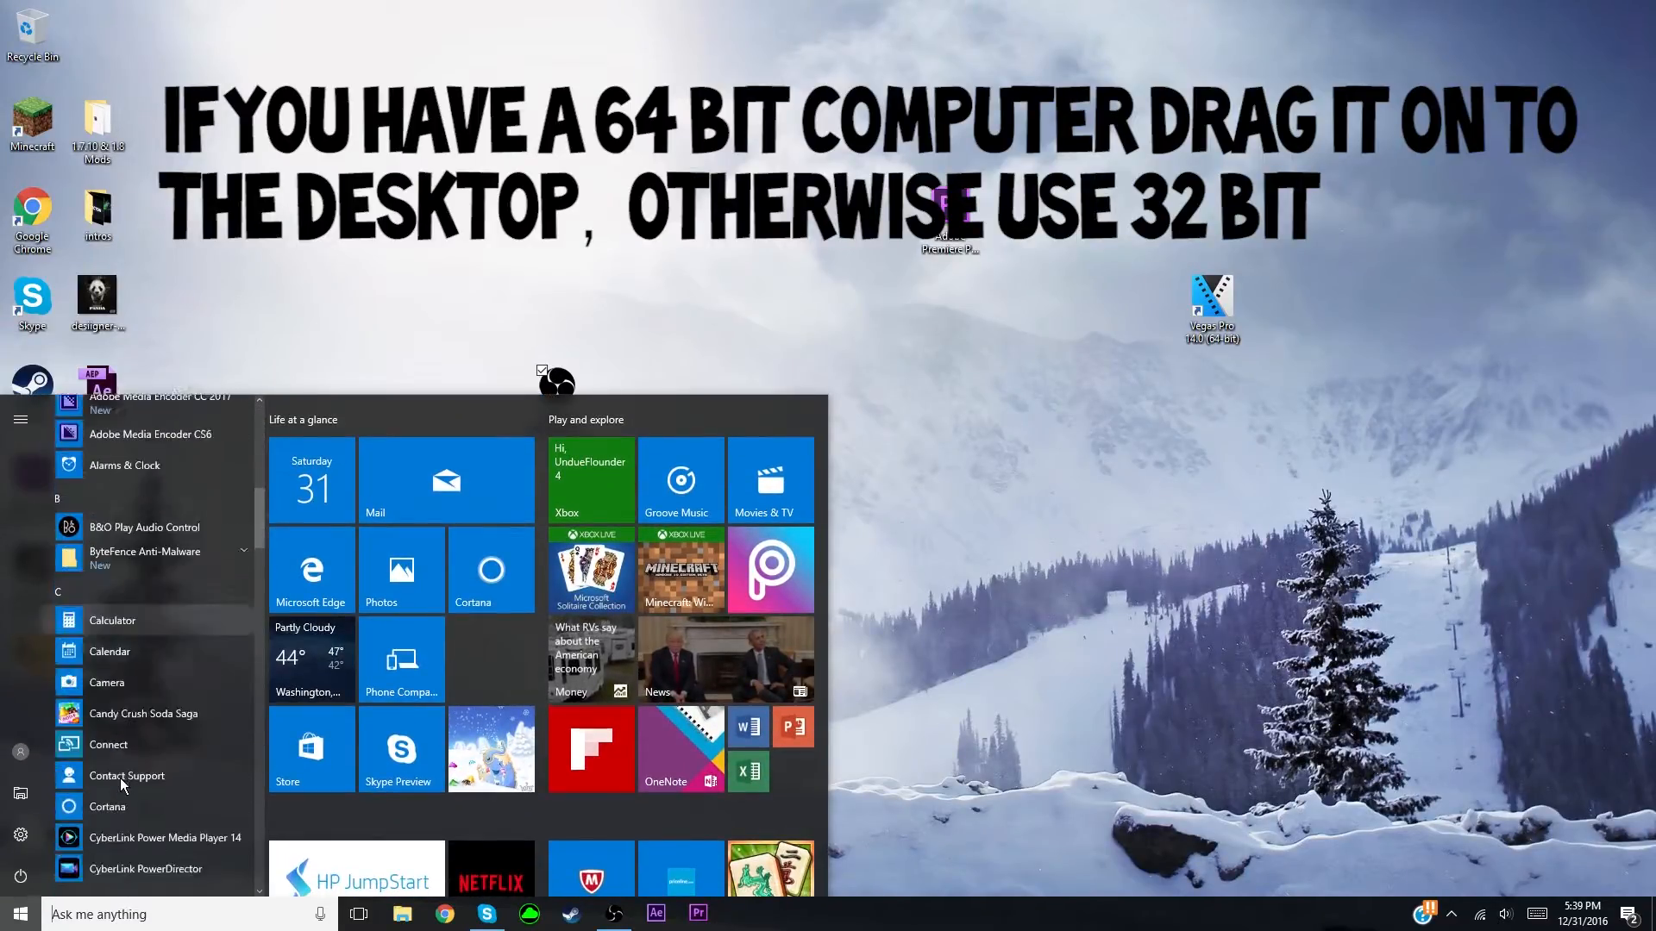
scroll(141, 687, down, 8)
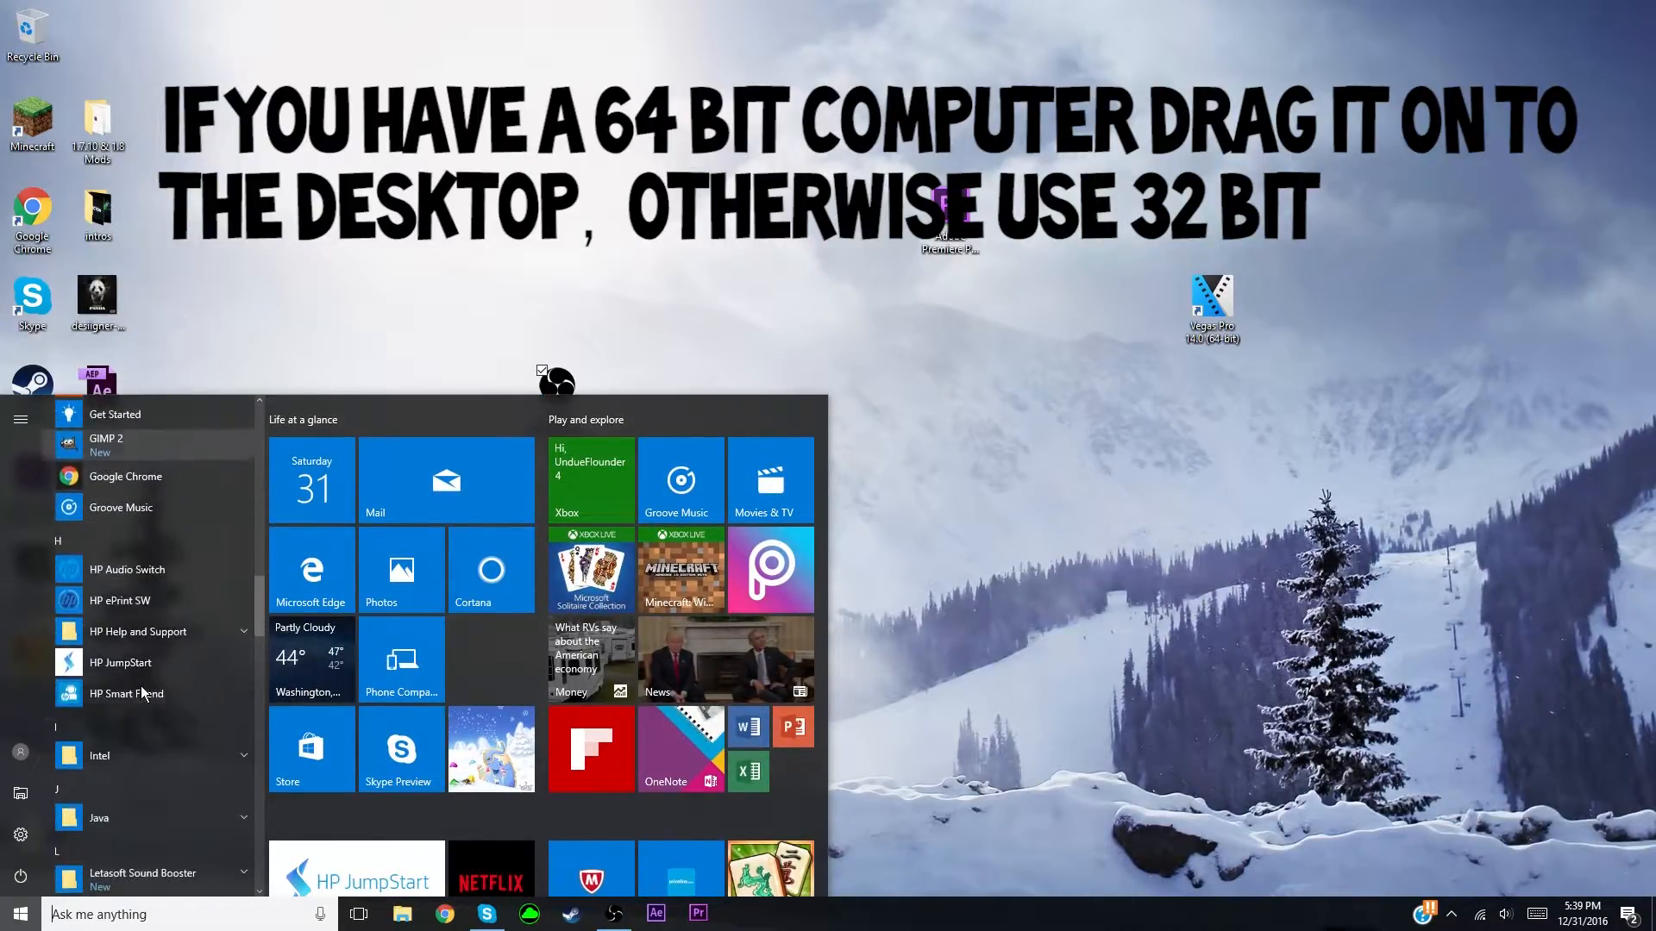
scroll(142, 685, down, 4)
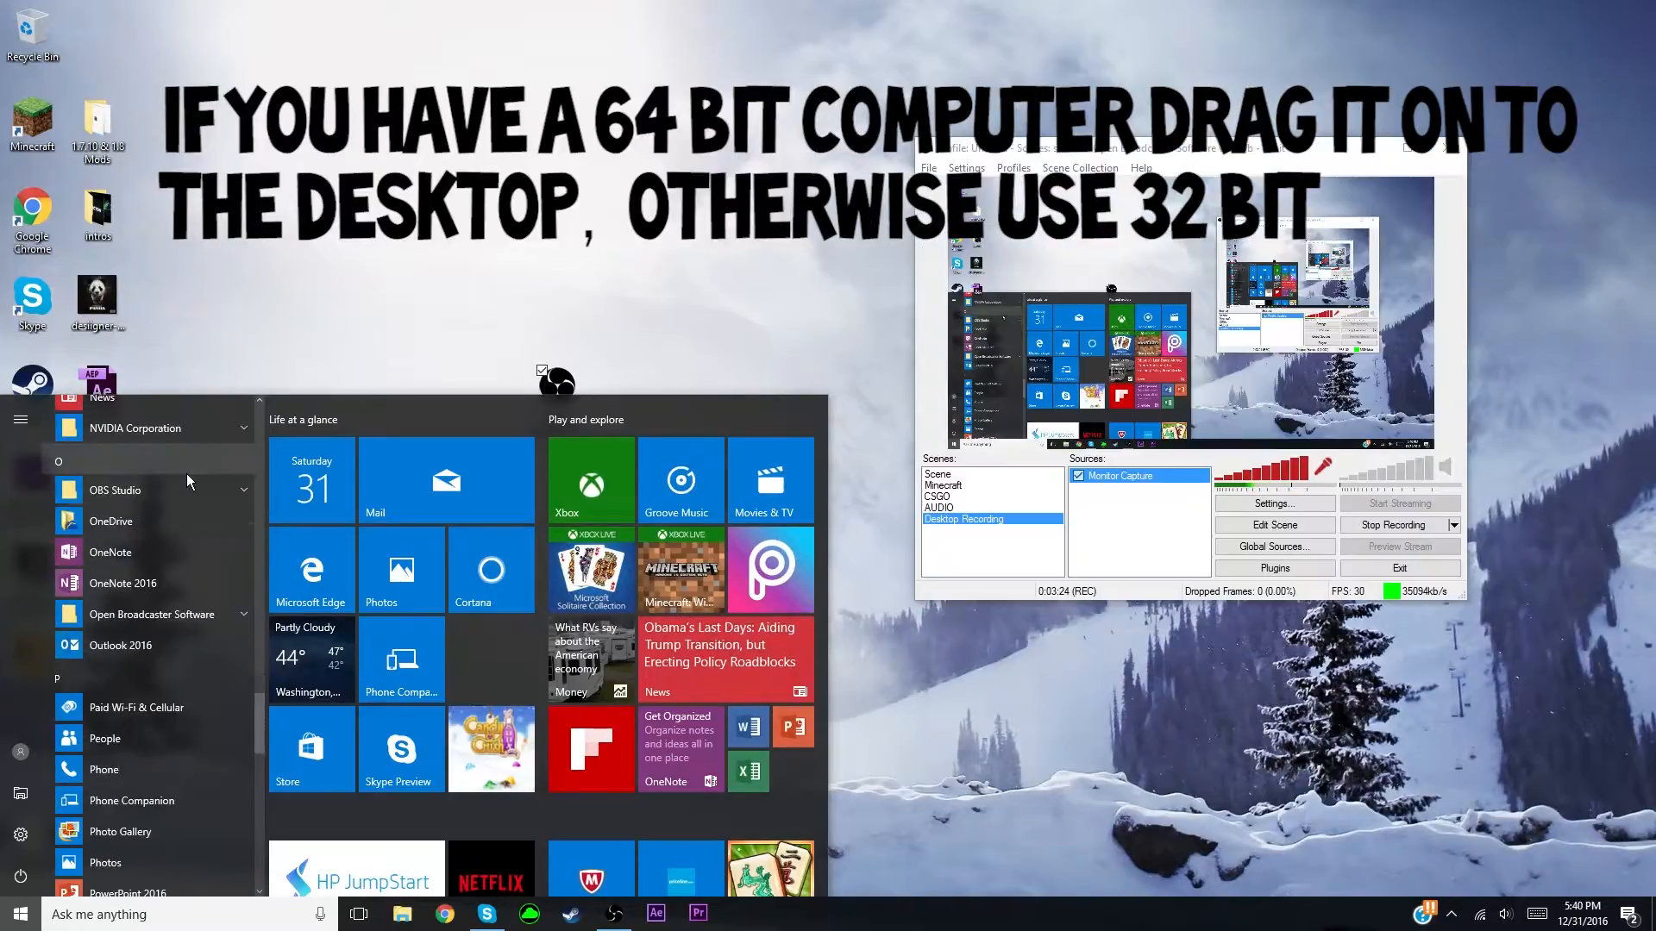
click(178, 490)
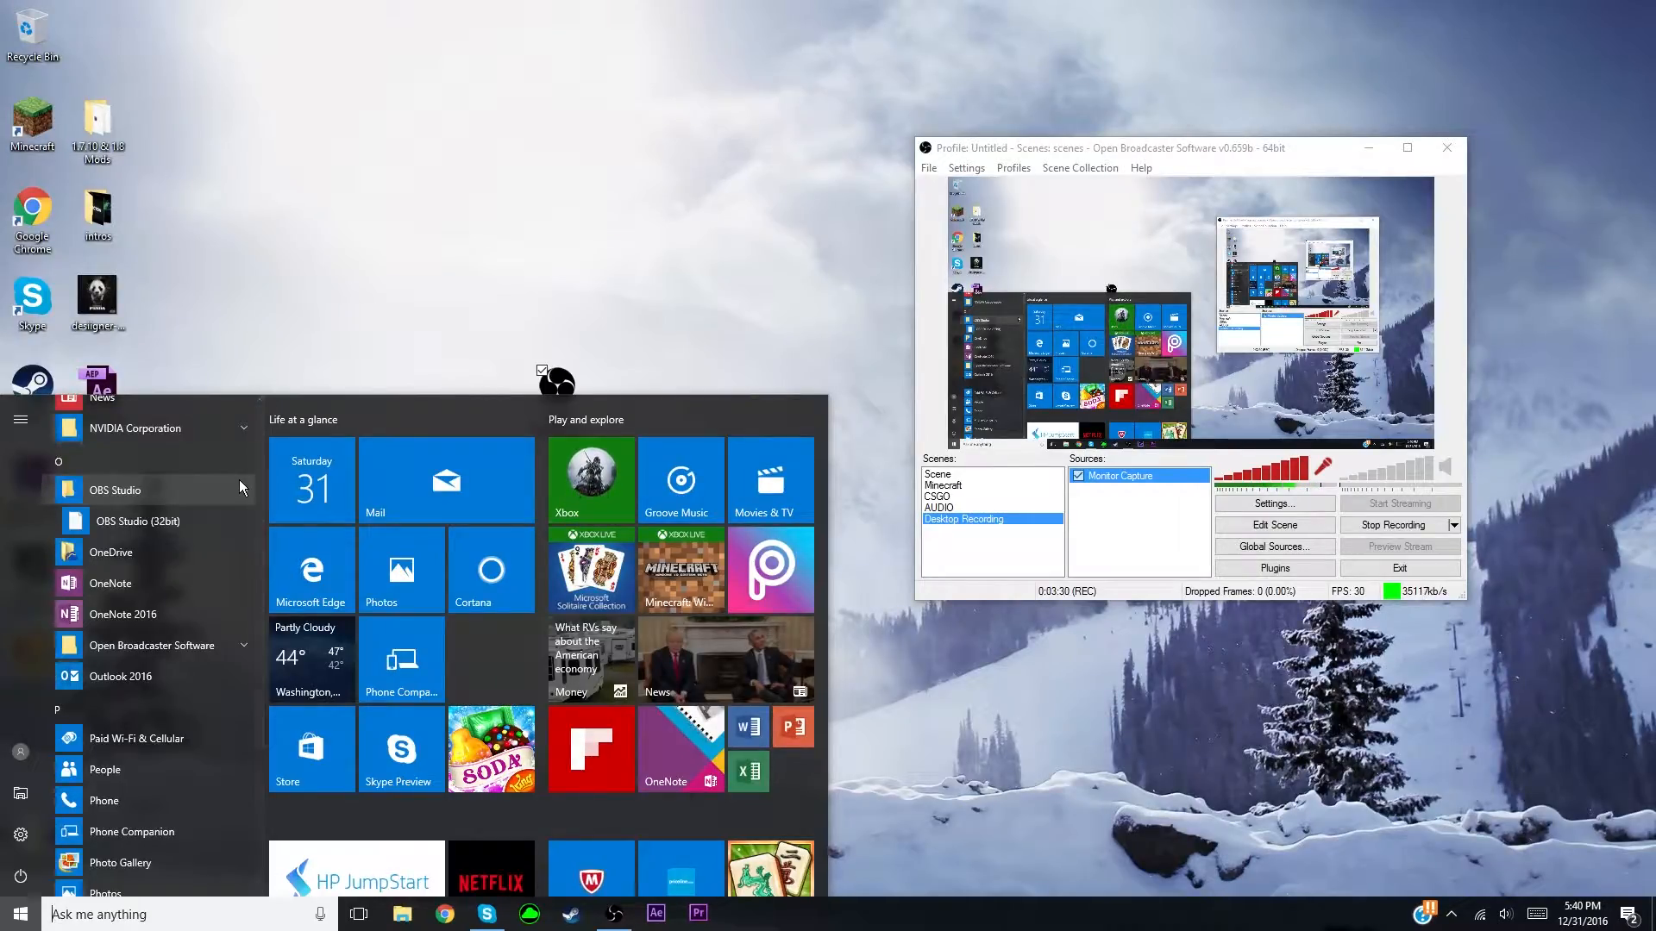
click(244, 645)
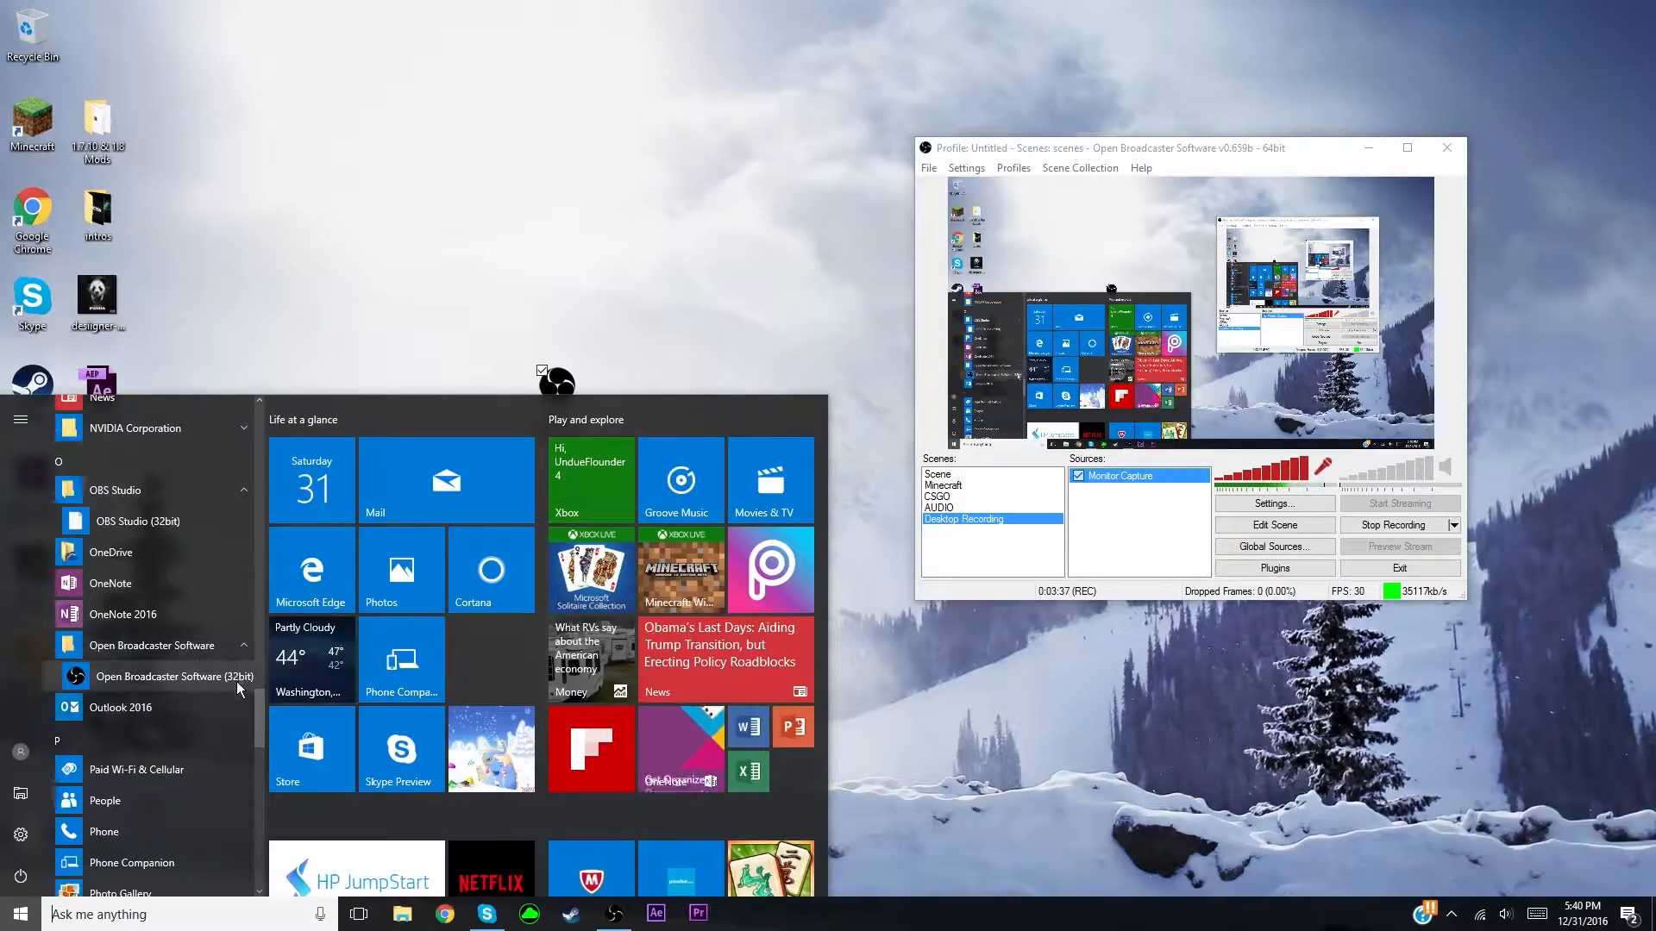
Step: Open the file location of Open Broadcaster Software (32bit), look over the shortcuts there and close the folder window
right_click(167, 679)
mouse_move(218, 721)
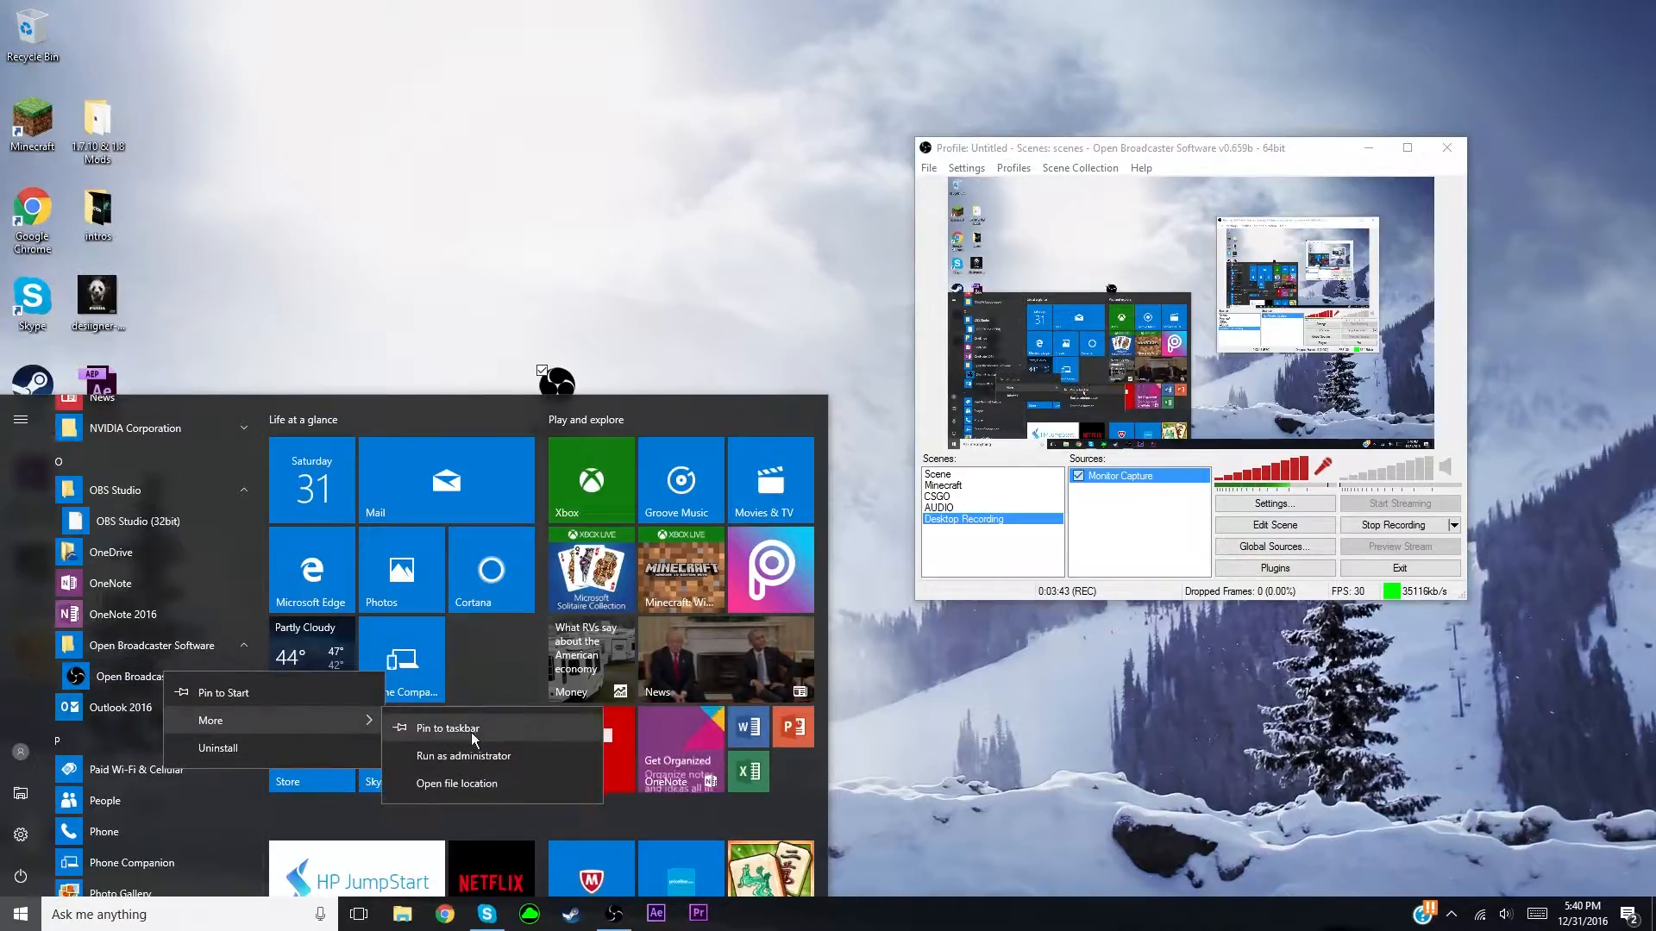
click(483, 779)
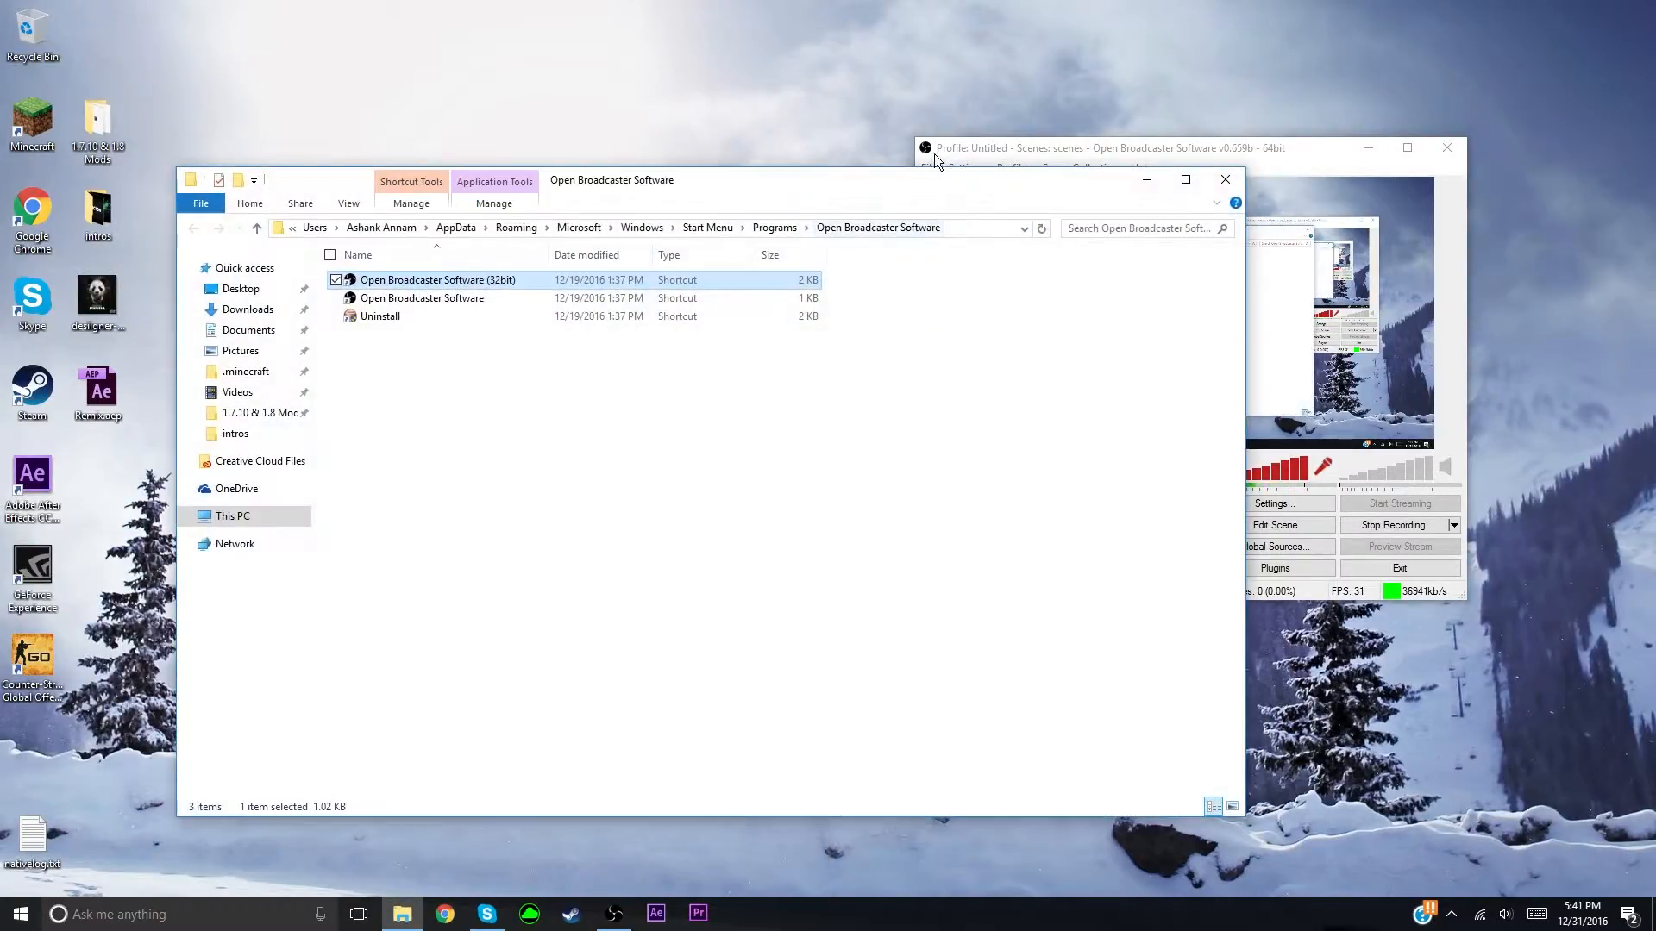
drag(636, 468, 795, 251)
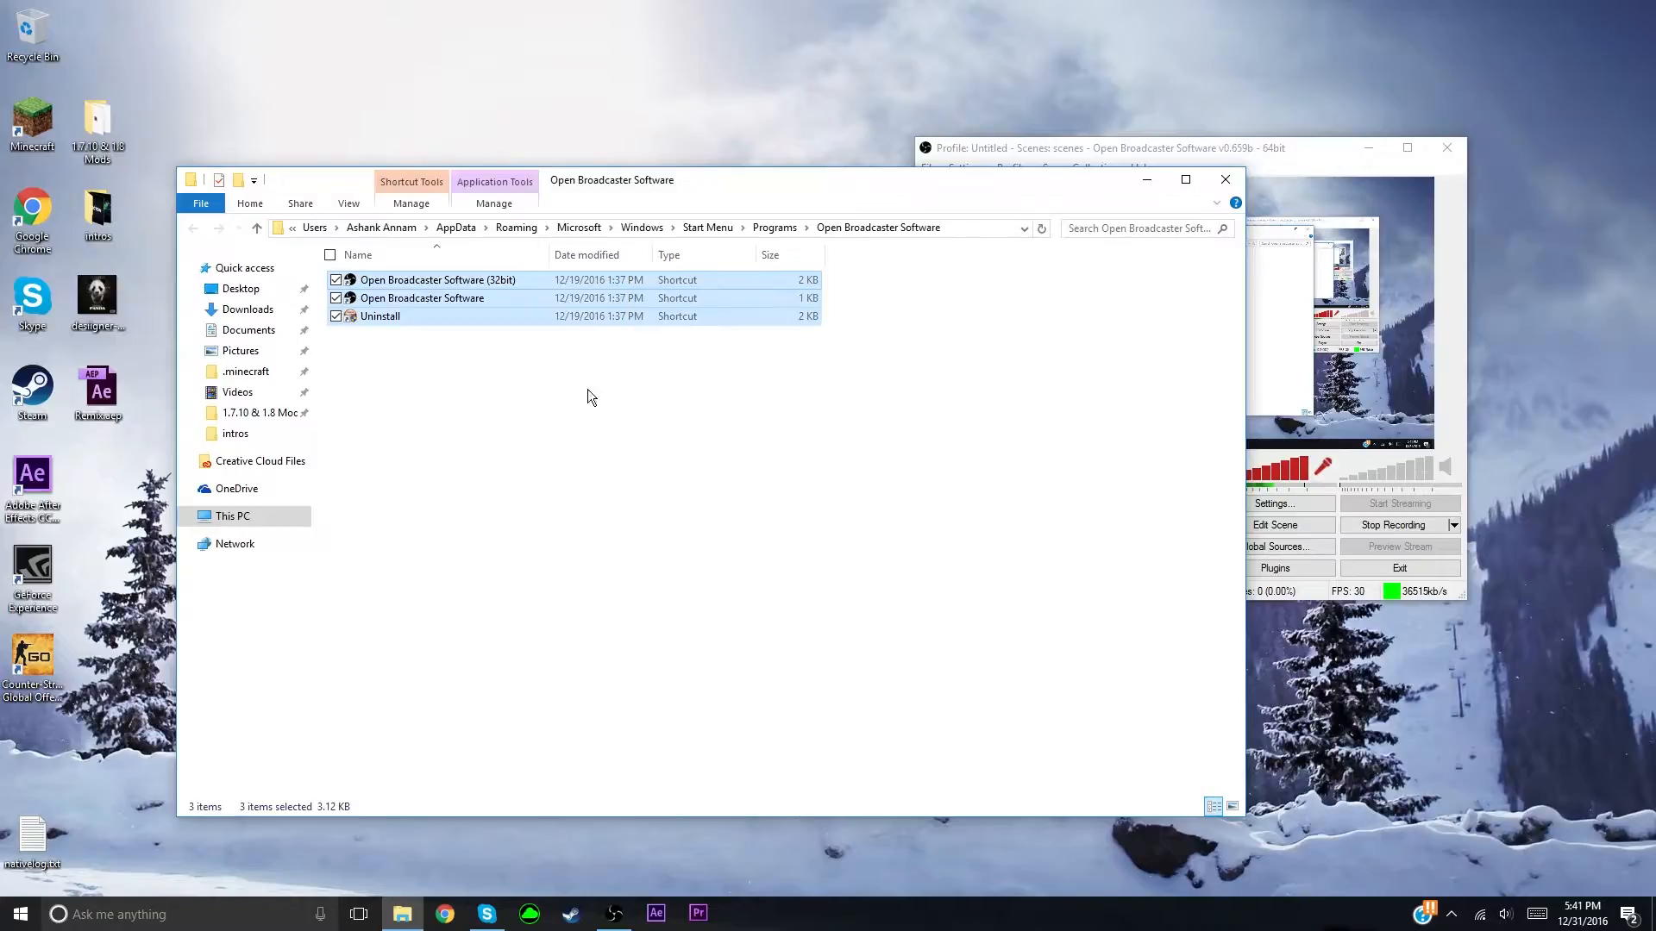
click(506, 434)
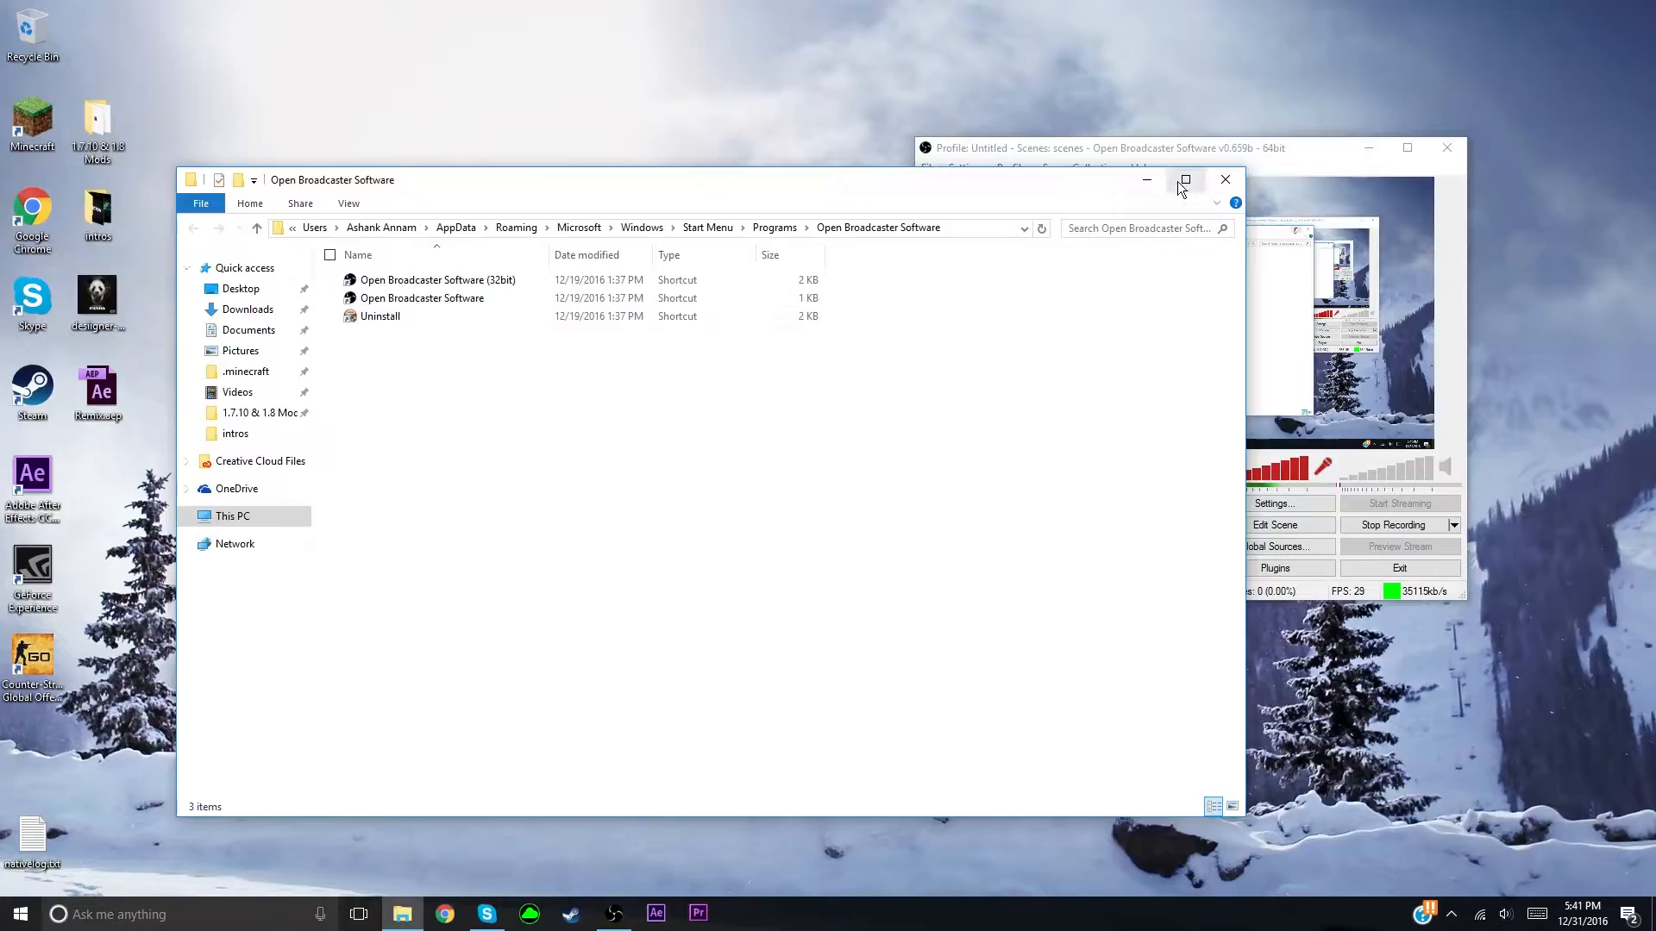
click(1225, 179)
Step: Minimize the Open Broadcaster Software window and select its shortcut on the desktop
drag(447, 236, 678, 480)
drag(650, 275, 540, 427)
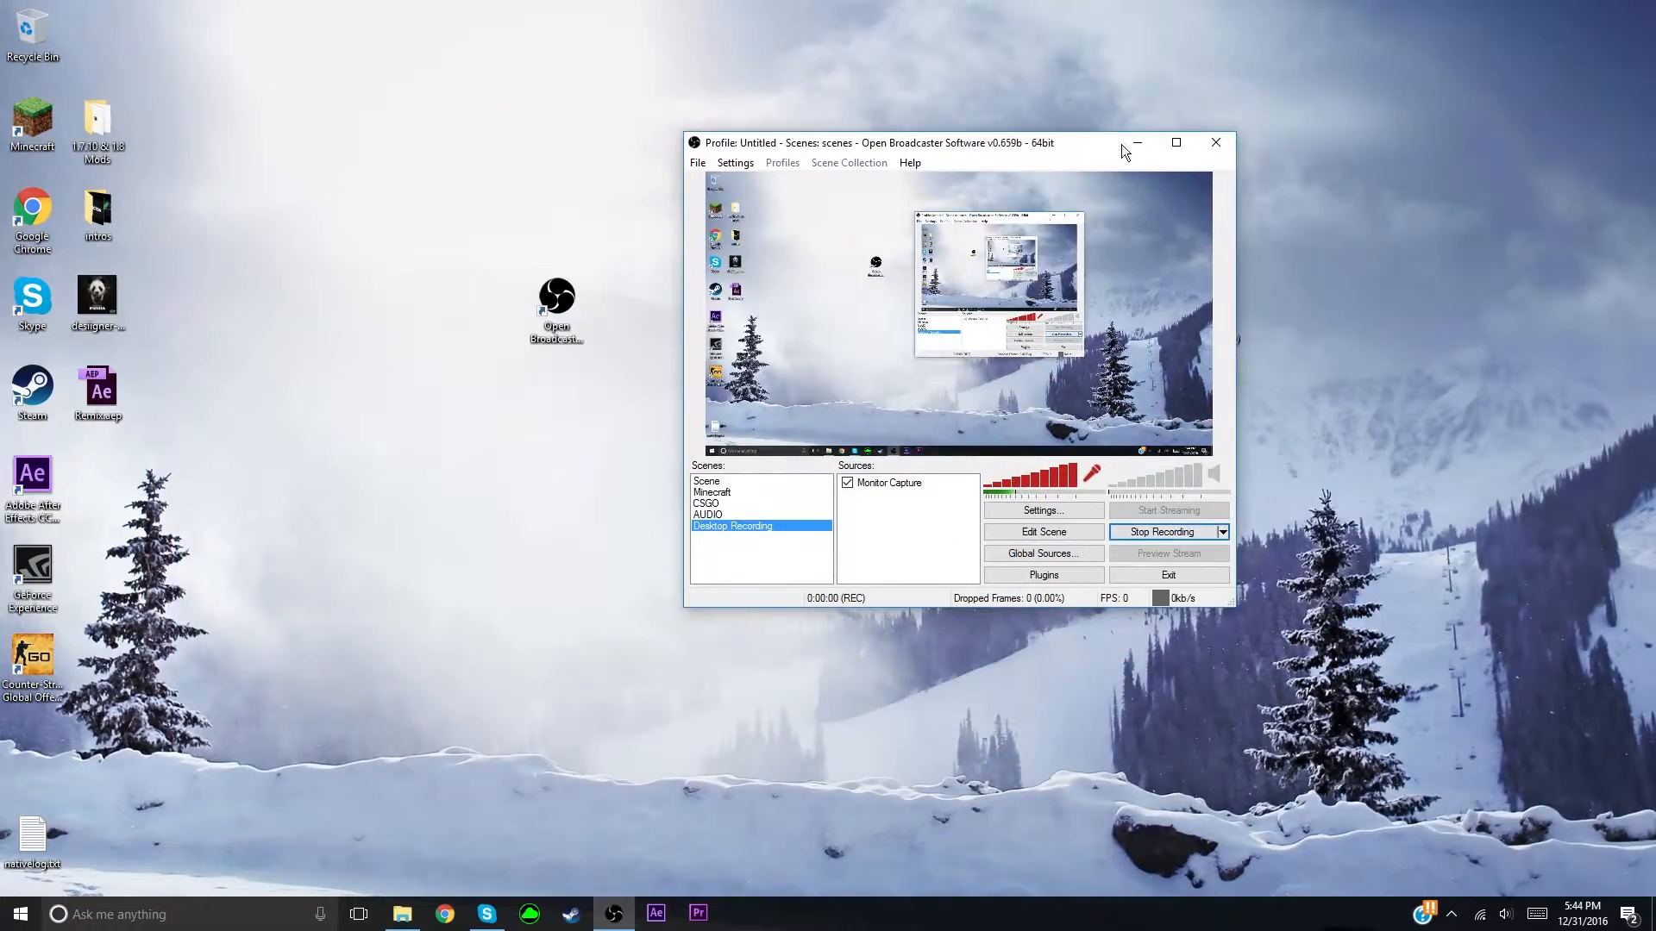
click(1124, 144)
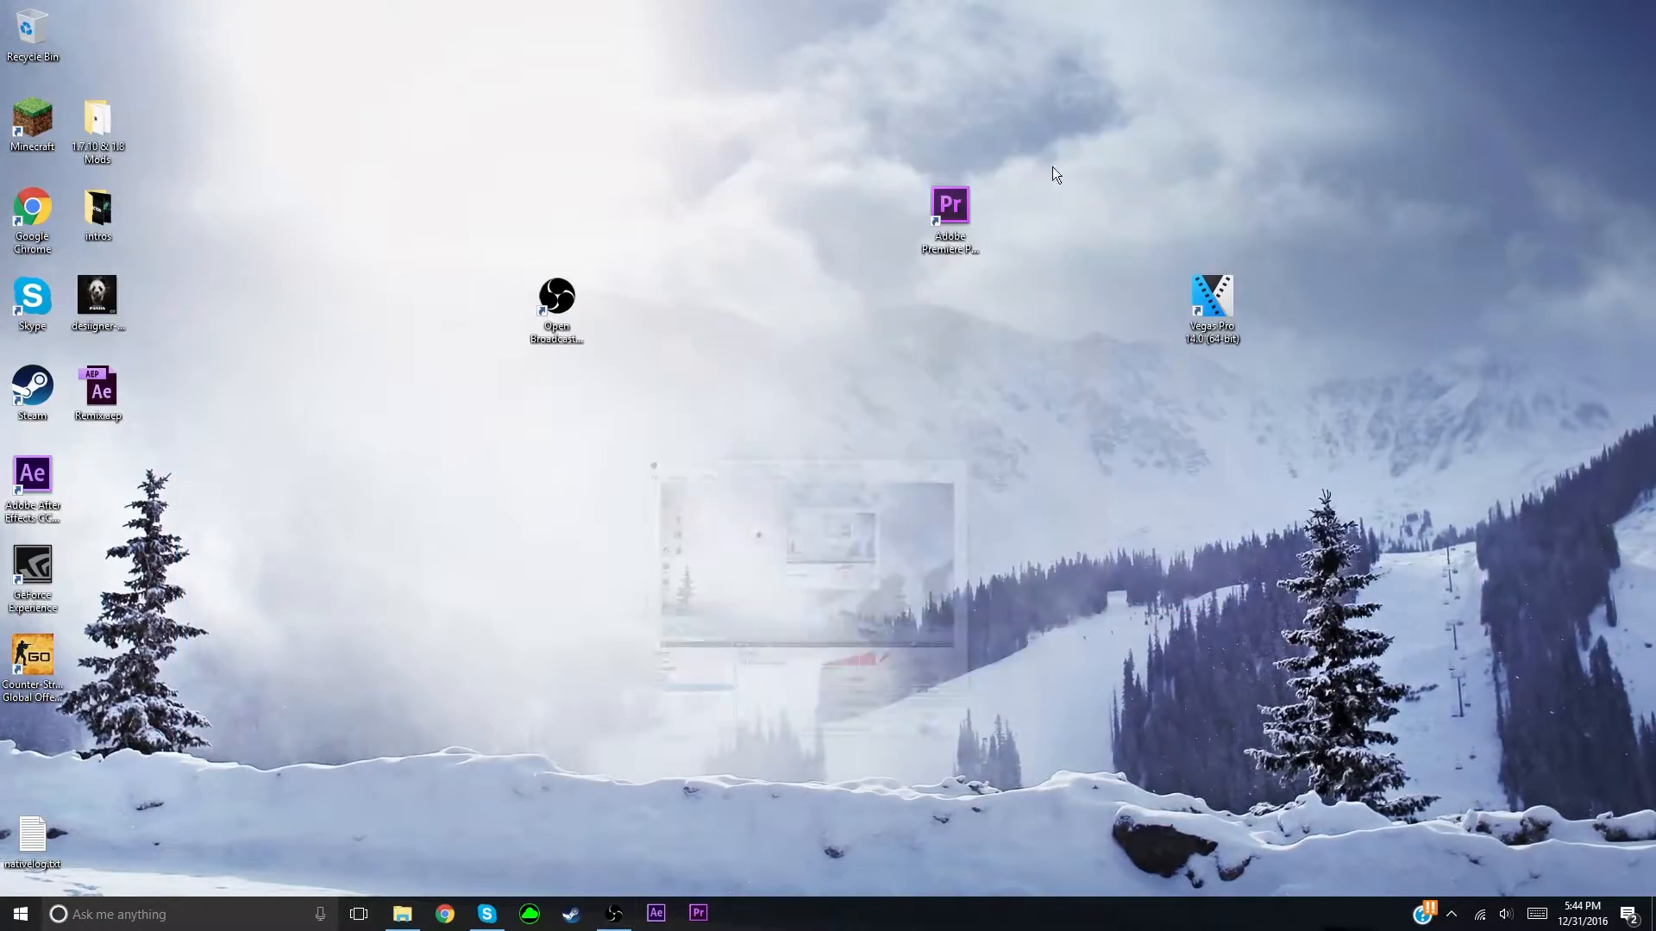
drag(768, 452, 523, 254)
drag(443, 197, 700, 496)
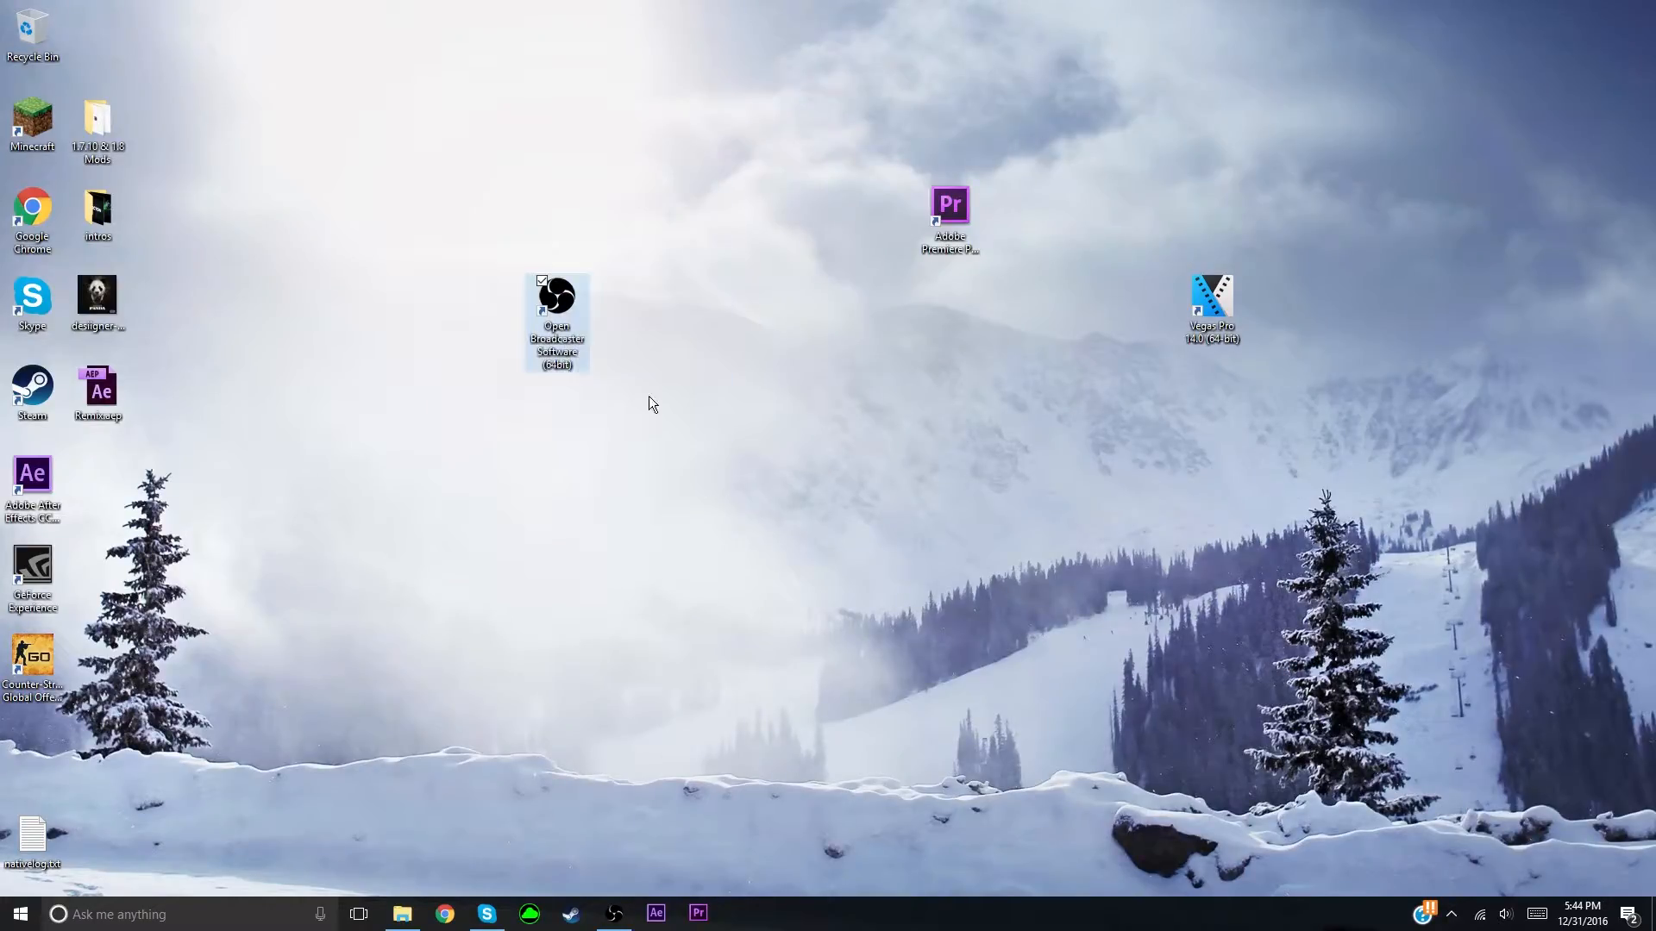
click(593, 333)
Step: Bring back the Open Broadcaster Software window and open its Encoding settings
click(614, 913)
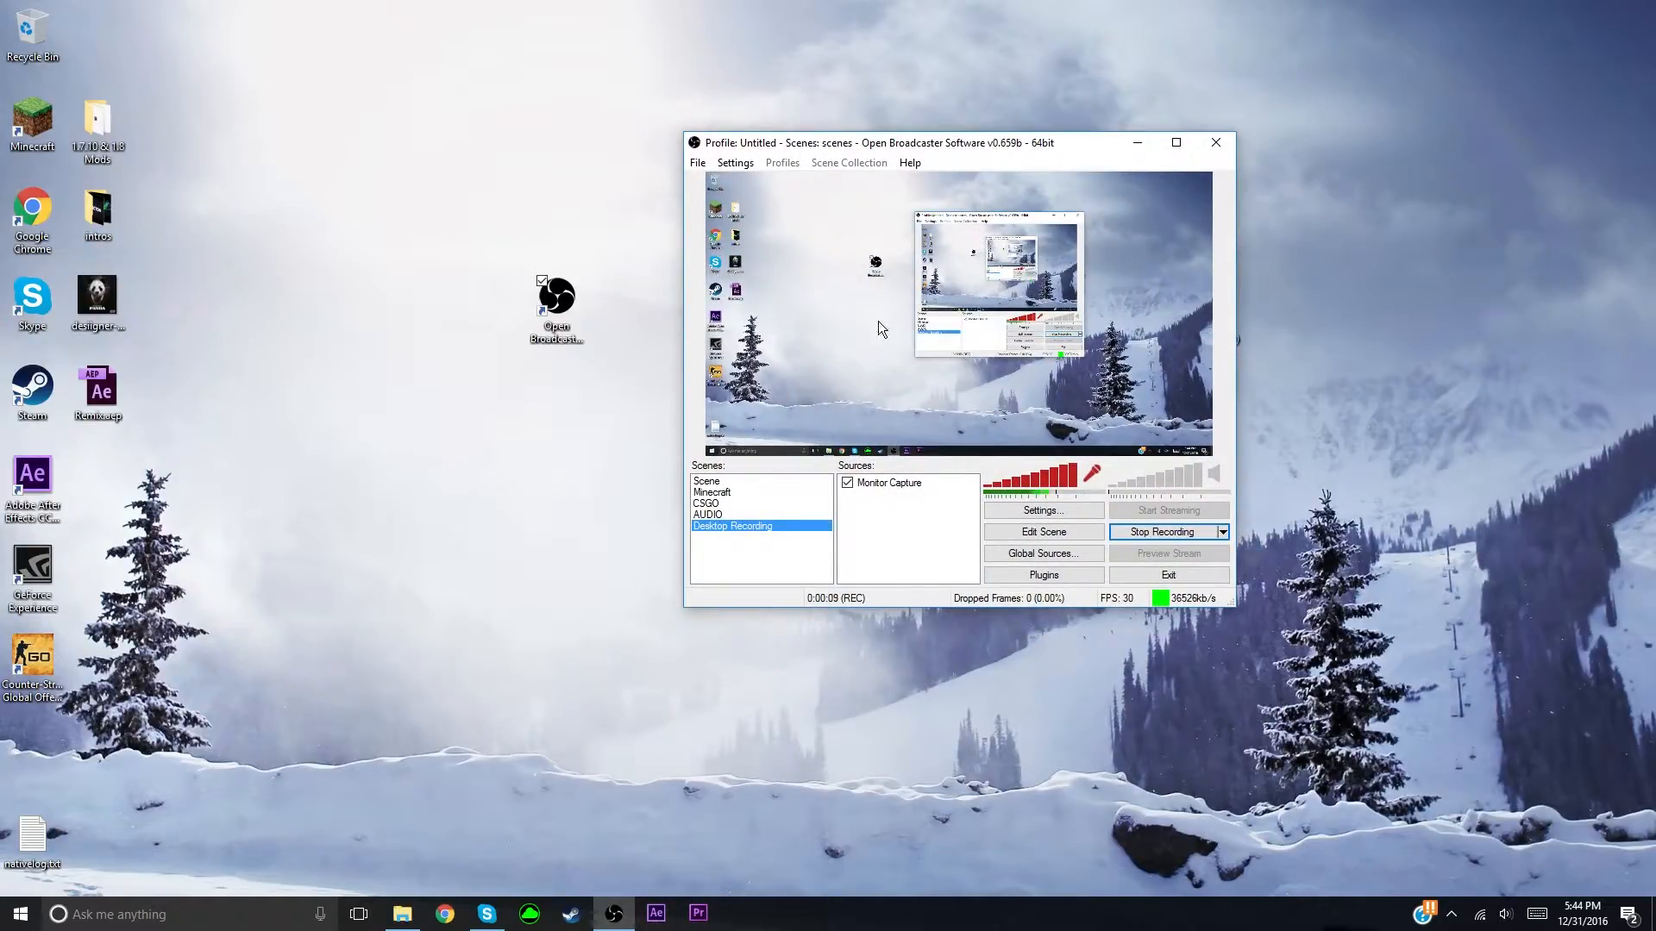
click(1042, 510)
click(560, 196)
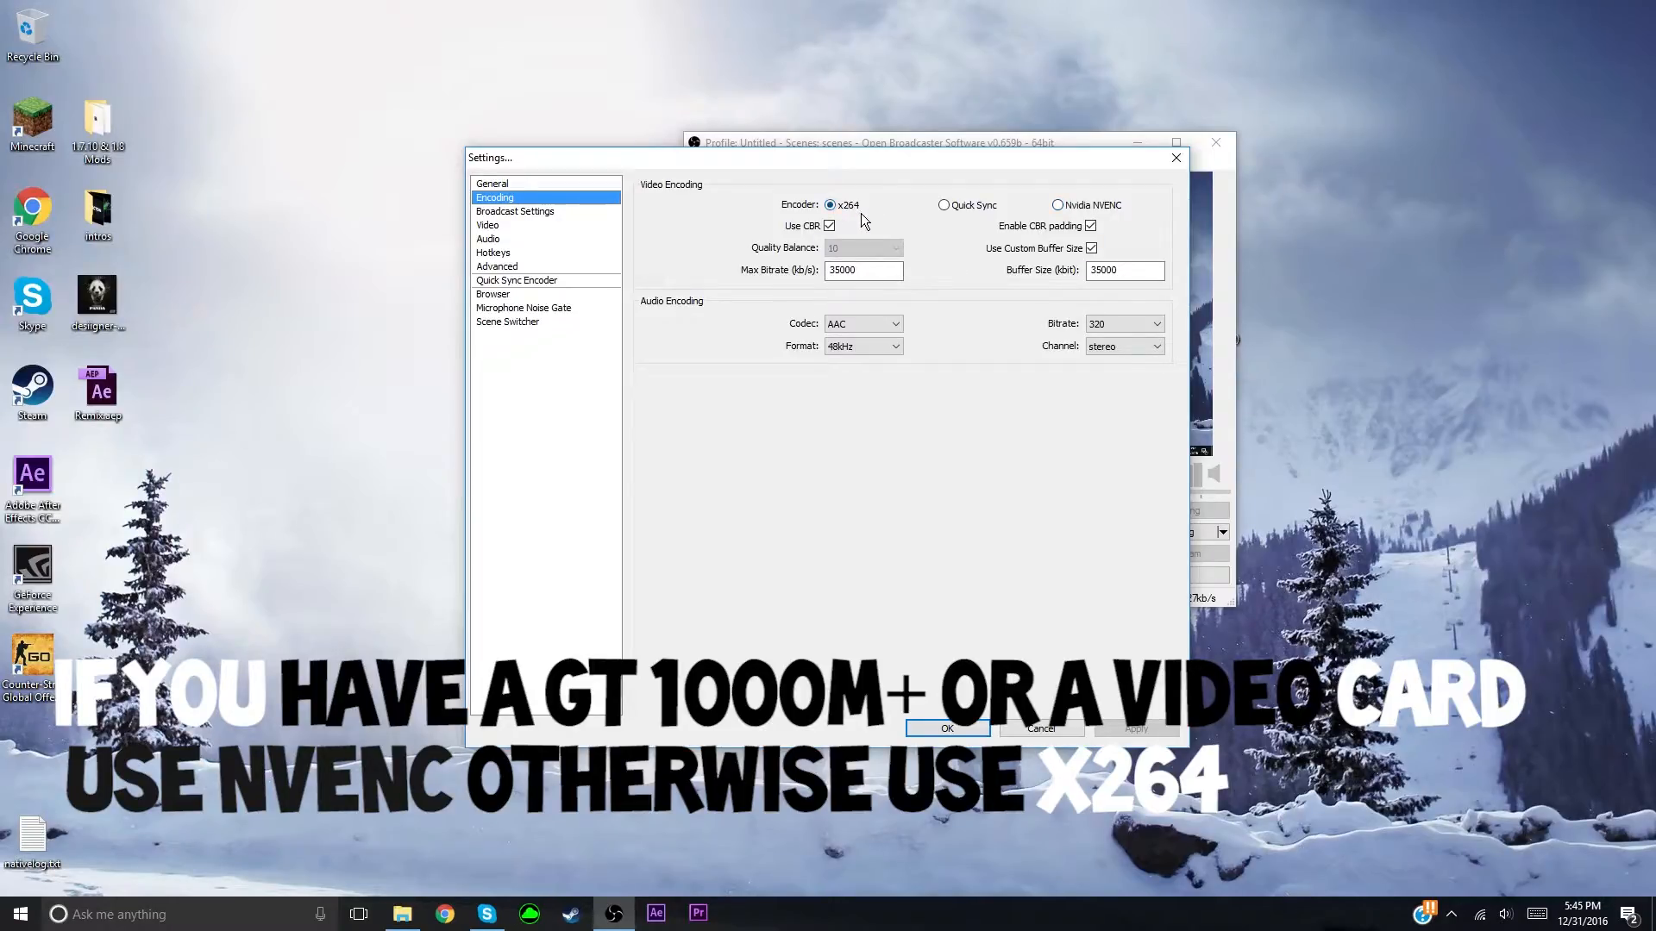
Step: Examine the video max bitrate and buffer size together with the audio format and bitrate in the Encoding settings
drag(871, 270, 686, 262)
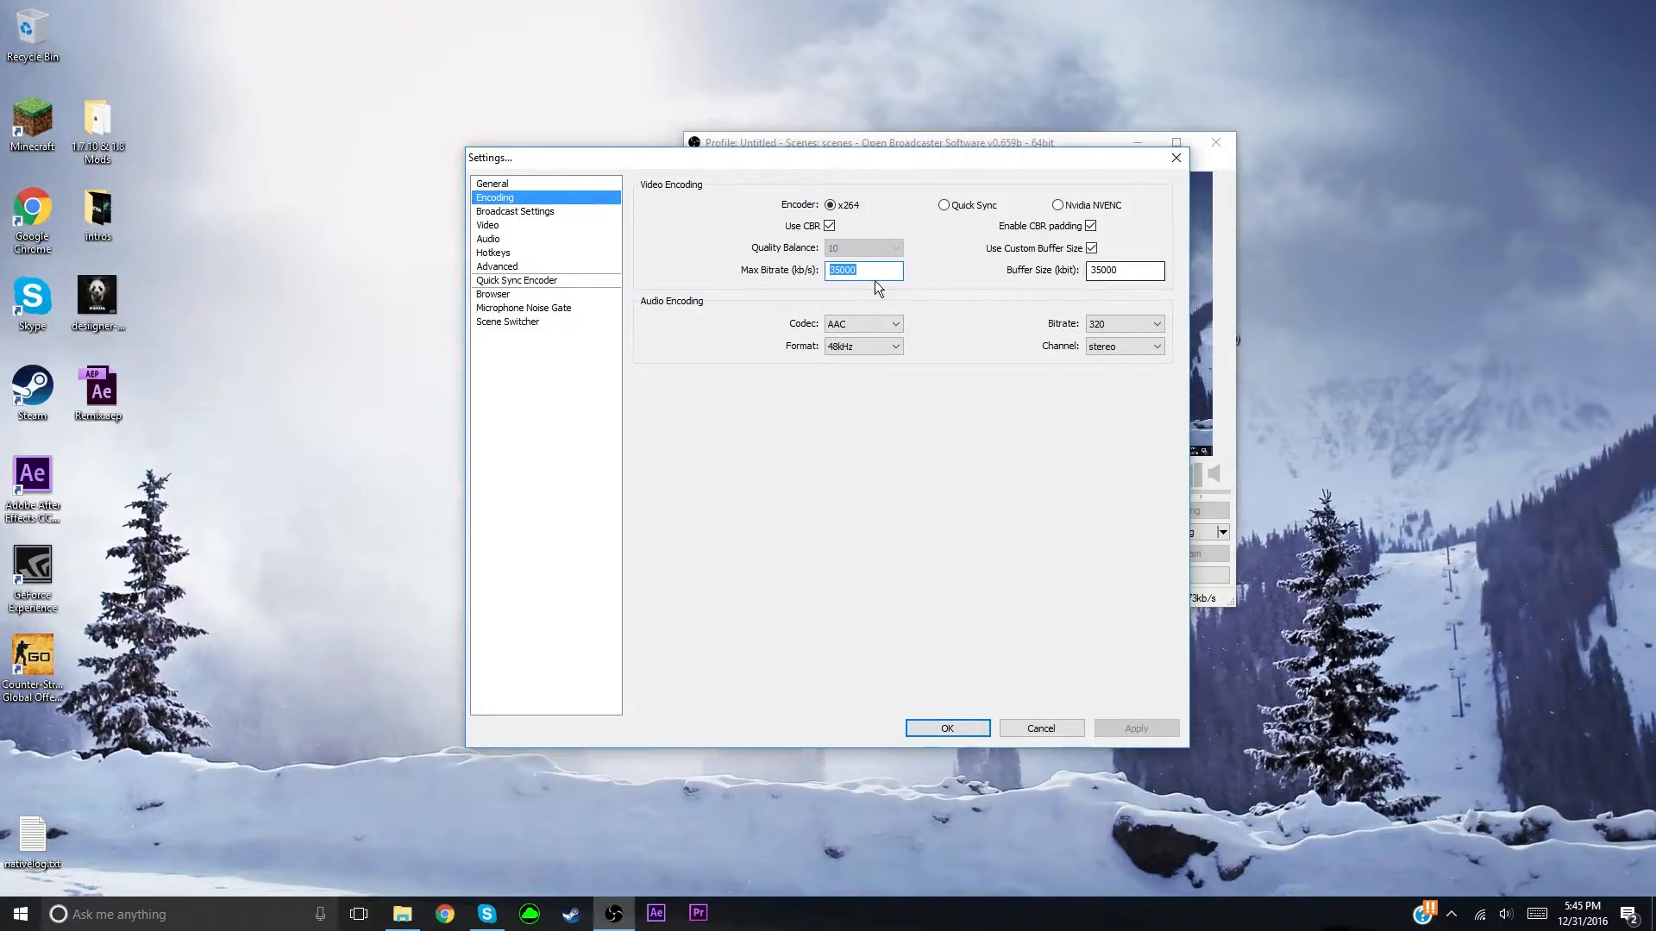
click(1151, 271)
click(855, 345)
click(1140, 326)
click(1140, 325)
click(1141, 324)
click(1157, 323)
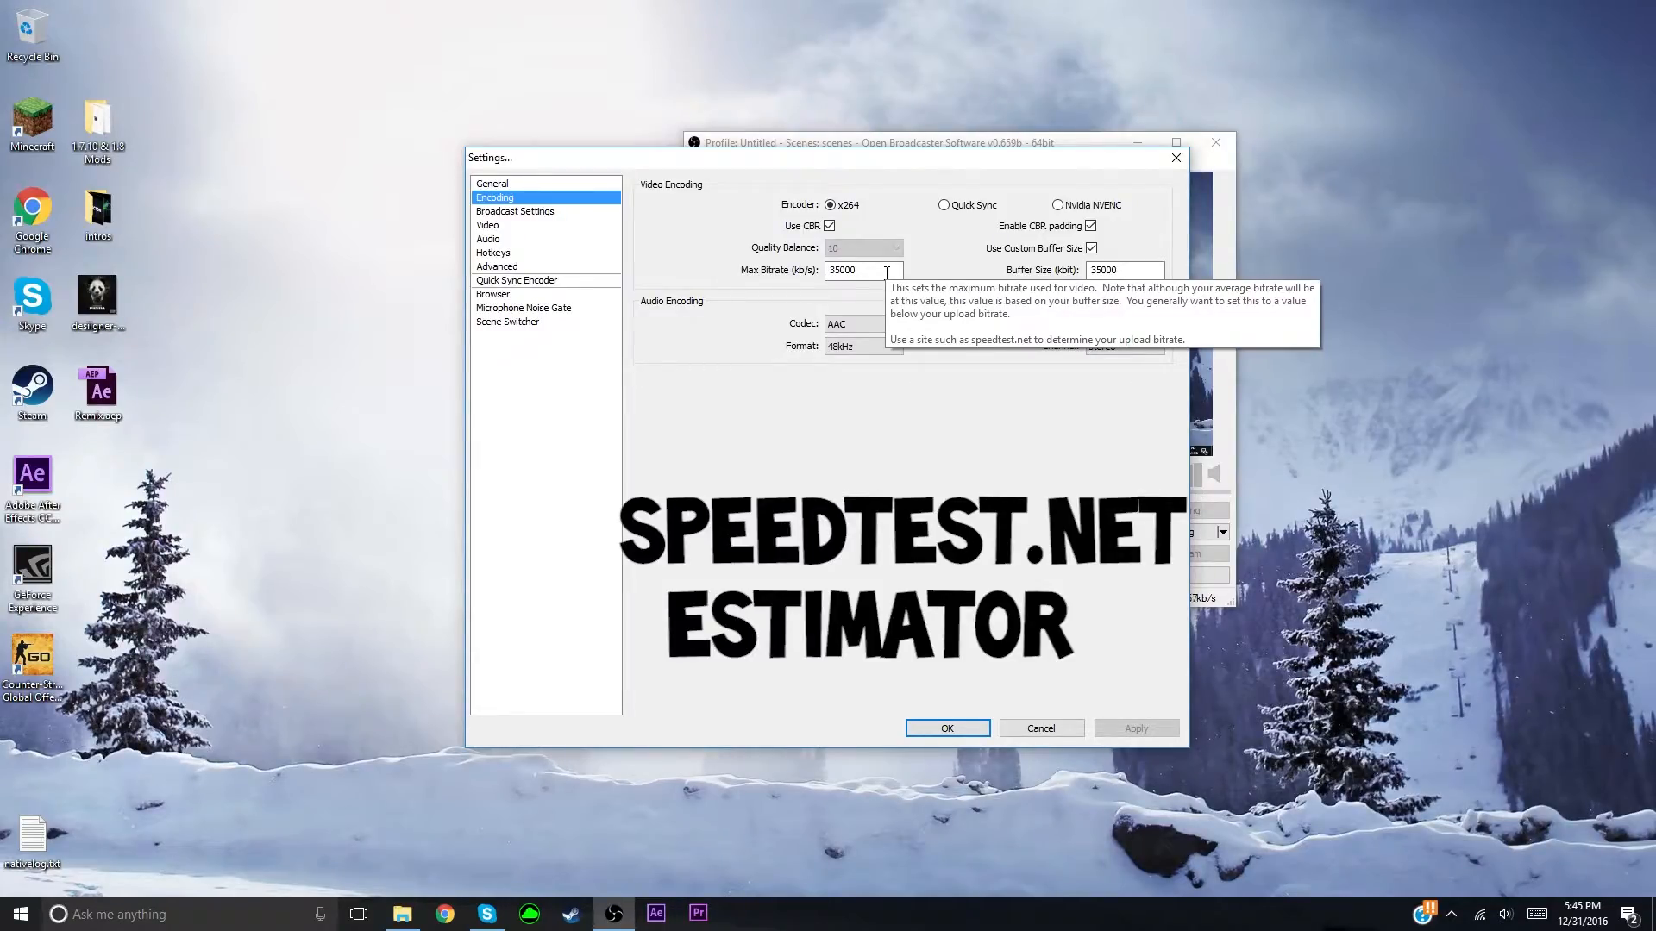
Step: Look over the Broadcast Settings and open the Video settings
click(530, 220)
click(536, 211)
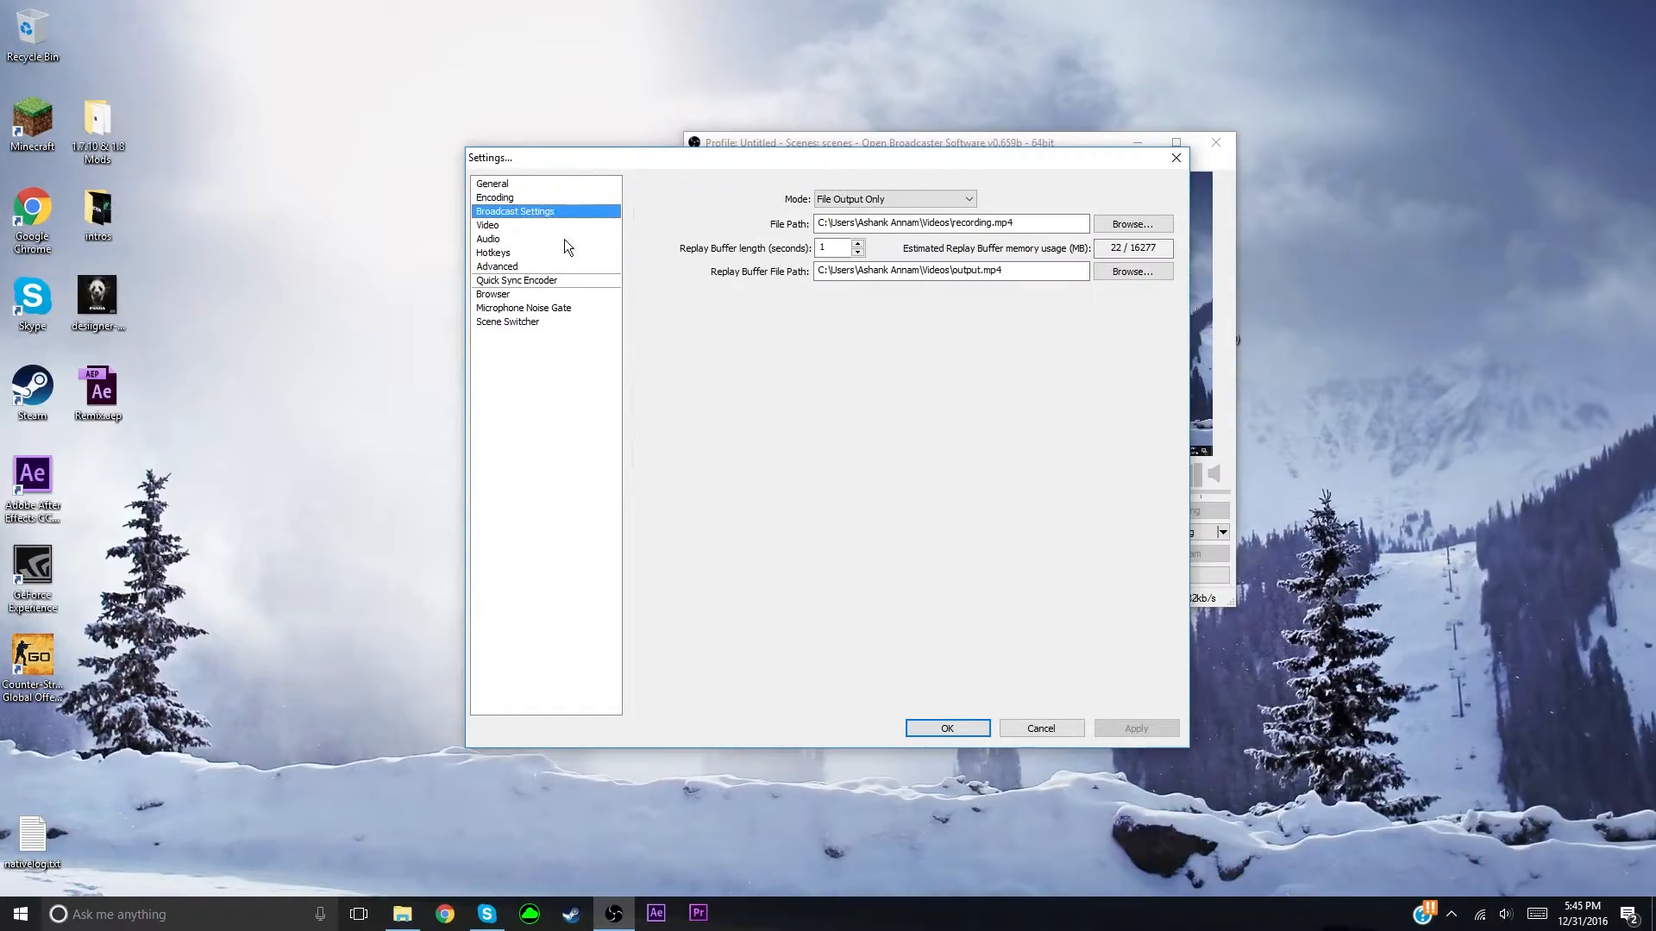
click(516, 228)
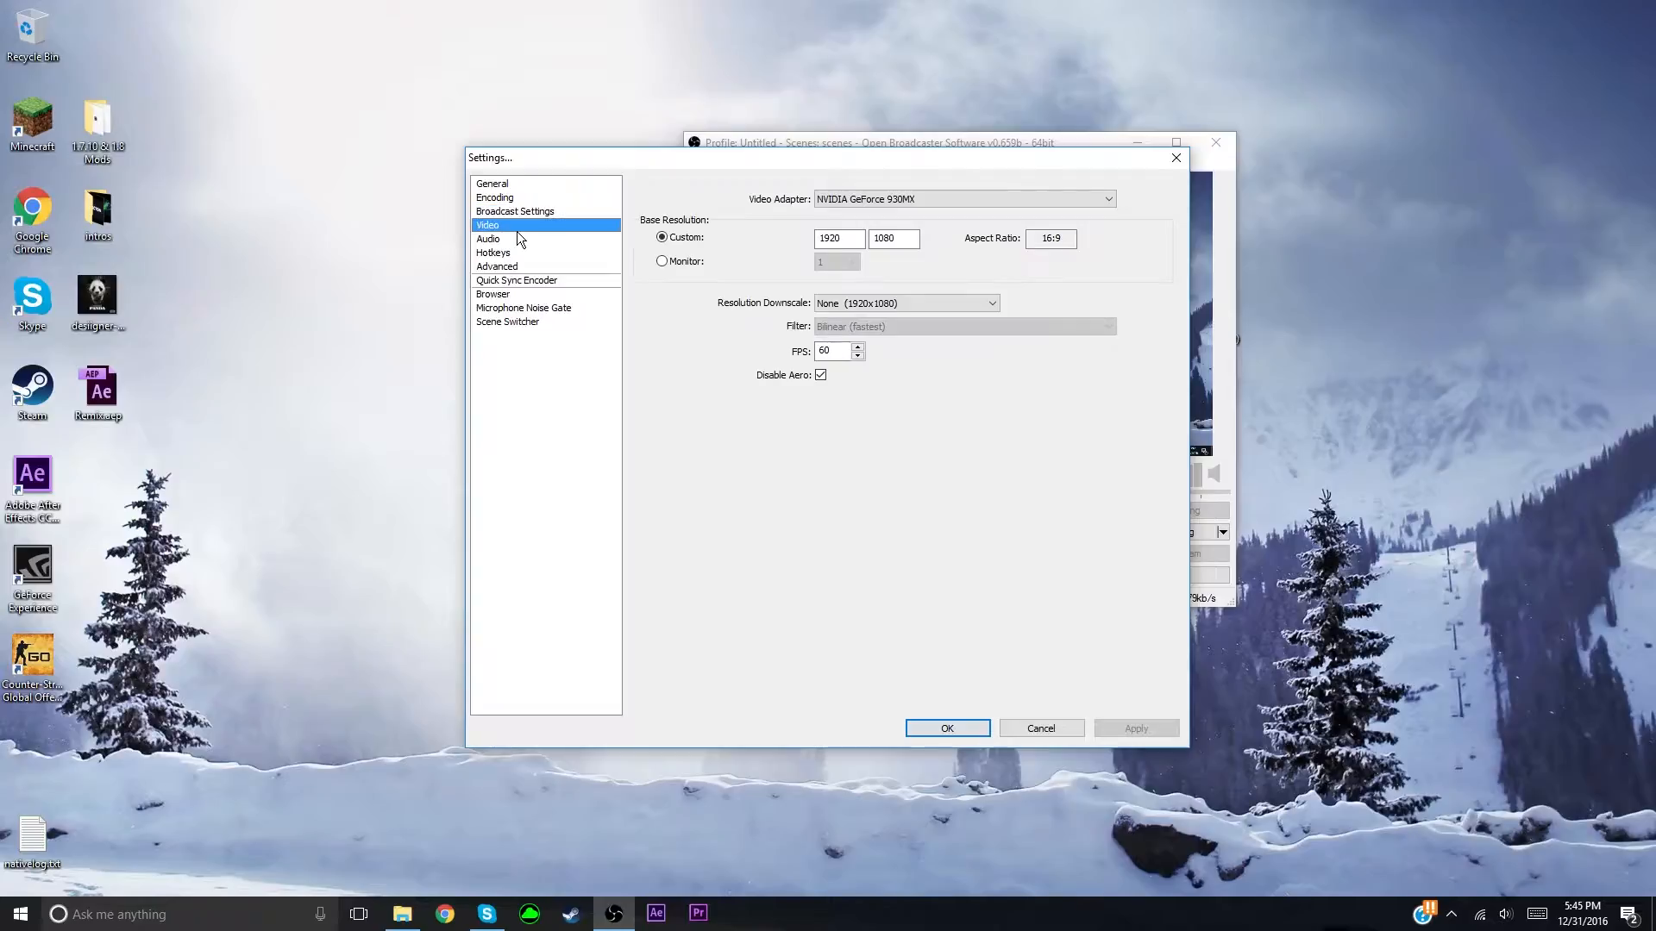
Step: Examine the video adapter and resolution downscale options, picking NVIDIA GeForce 930MX and None (1920x1080)
click(887, 200)
click(887, 200)
click(887, 200)
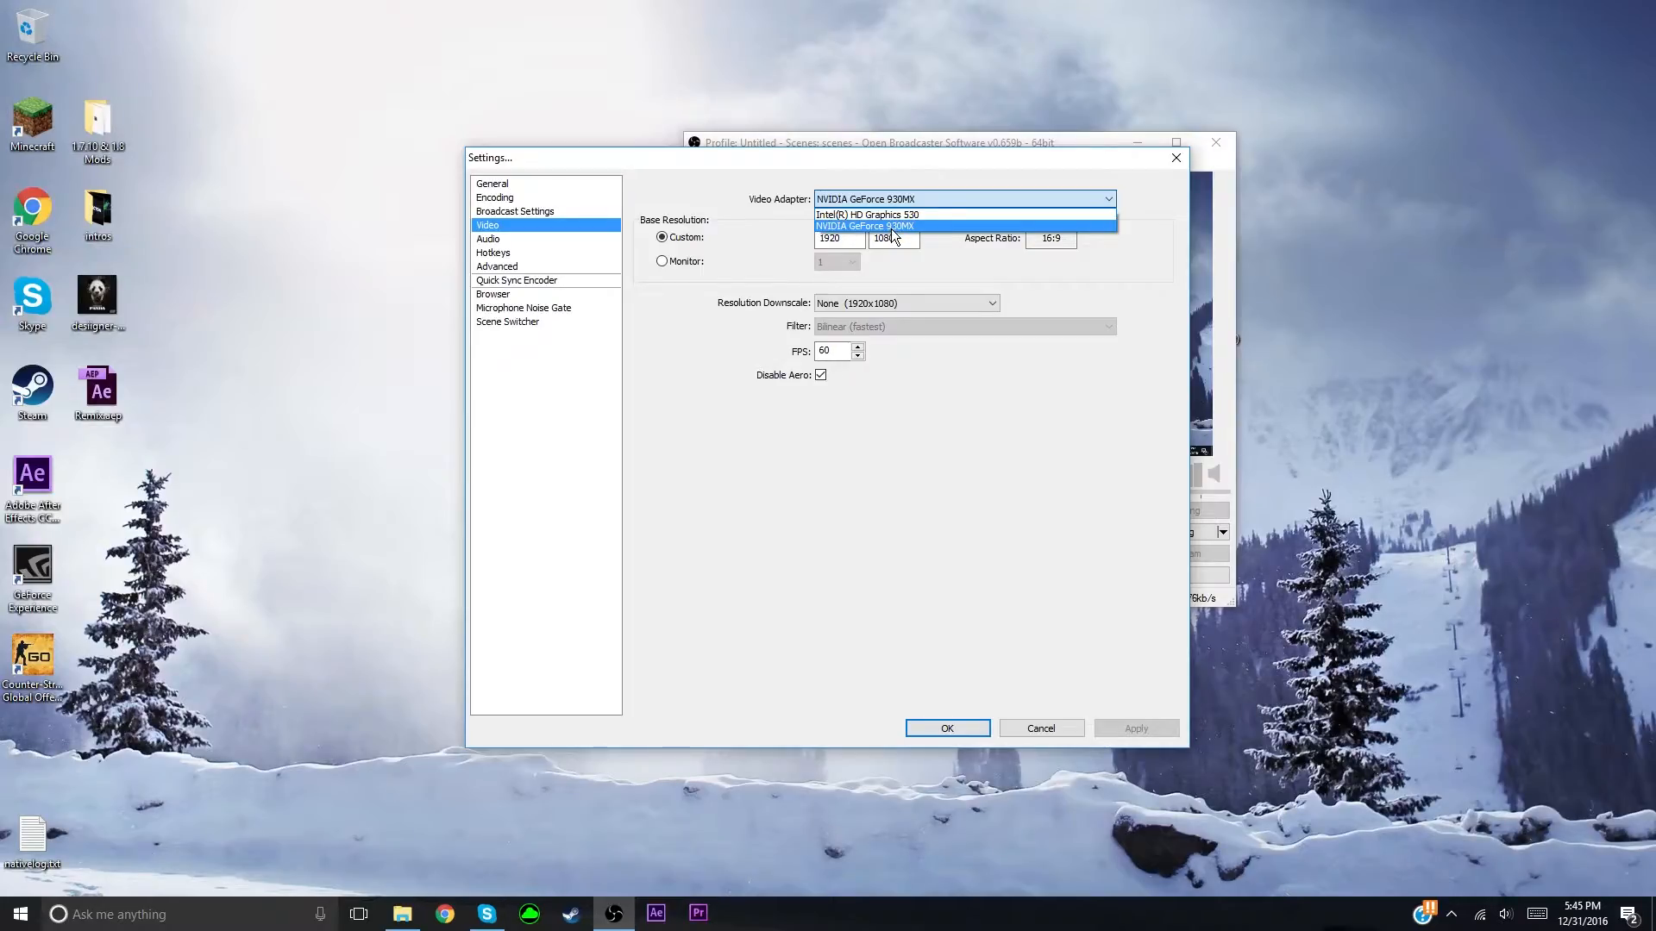
click(893, 227)
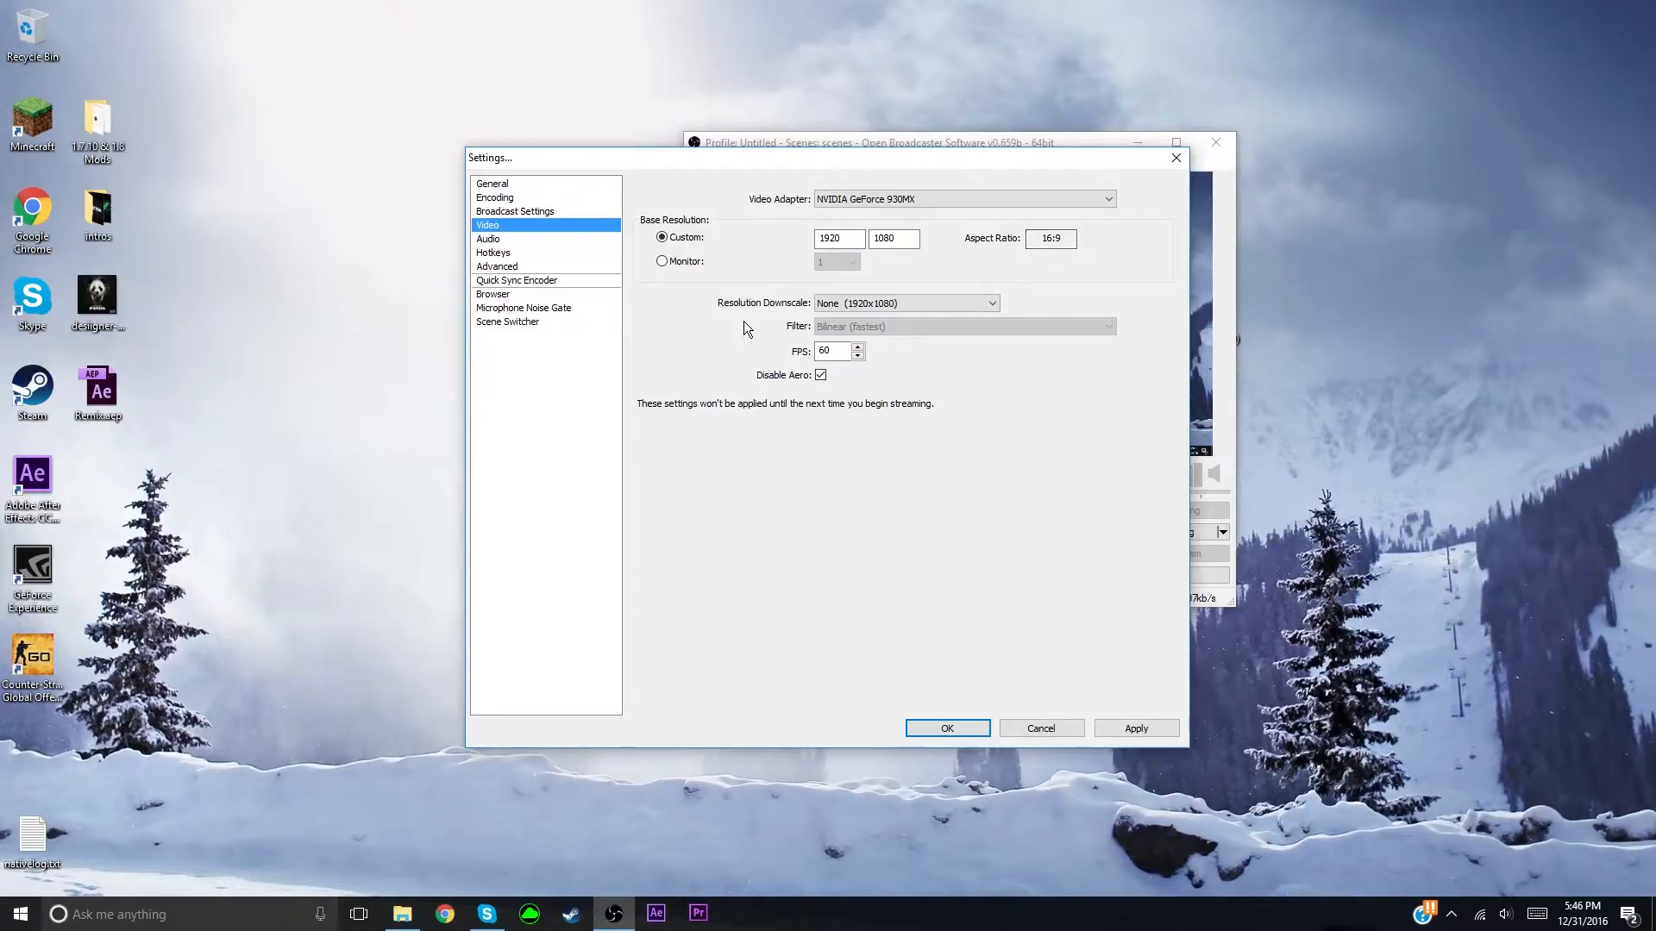
click(869, 303)
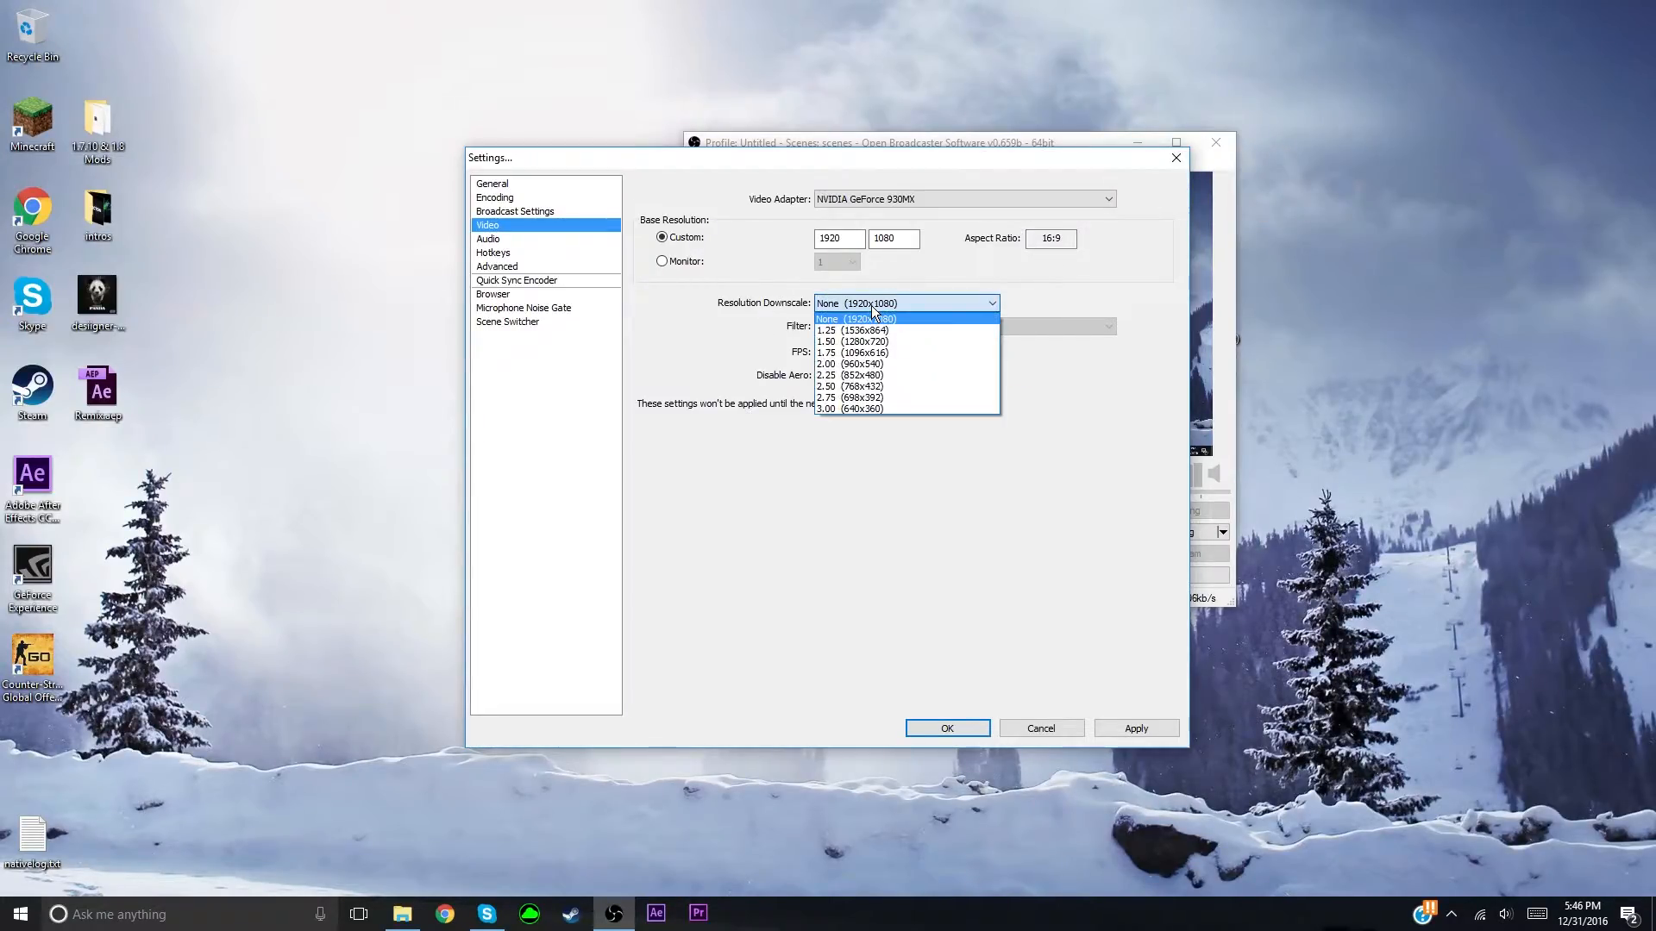
click(867, 319)
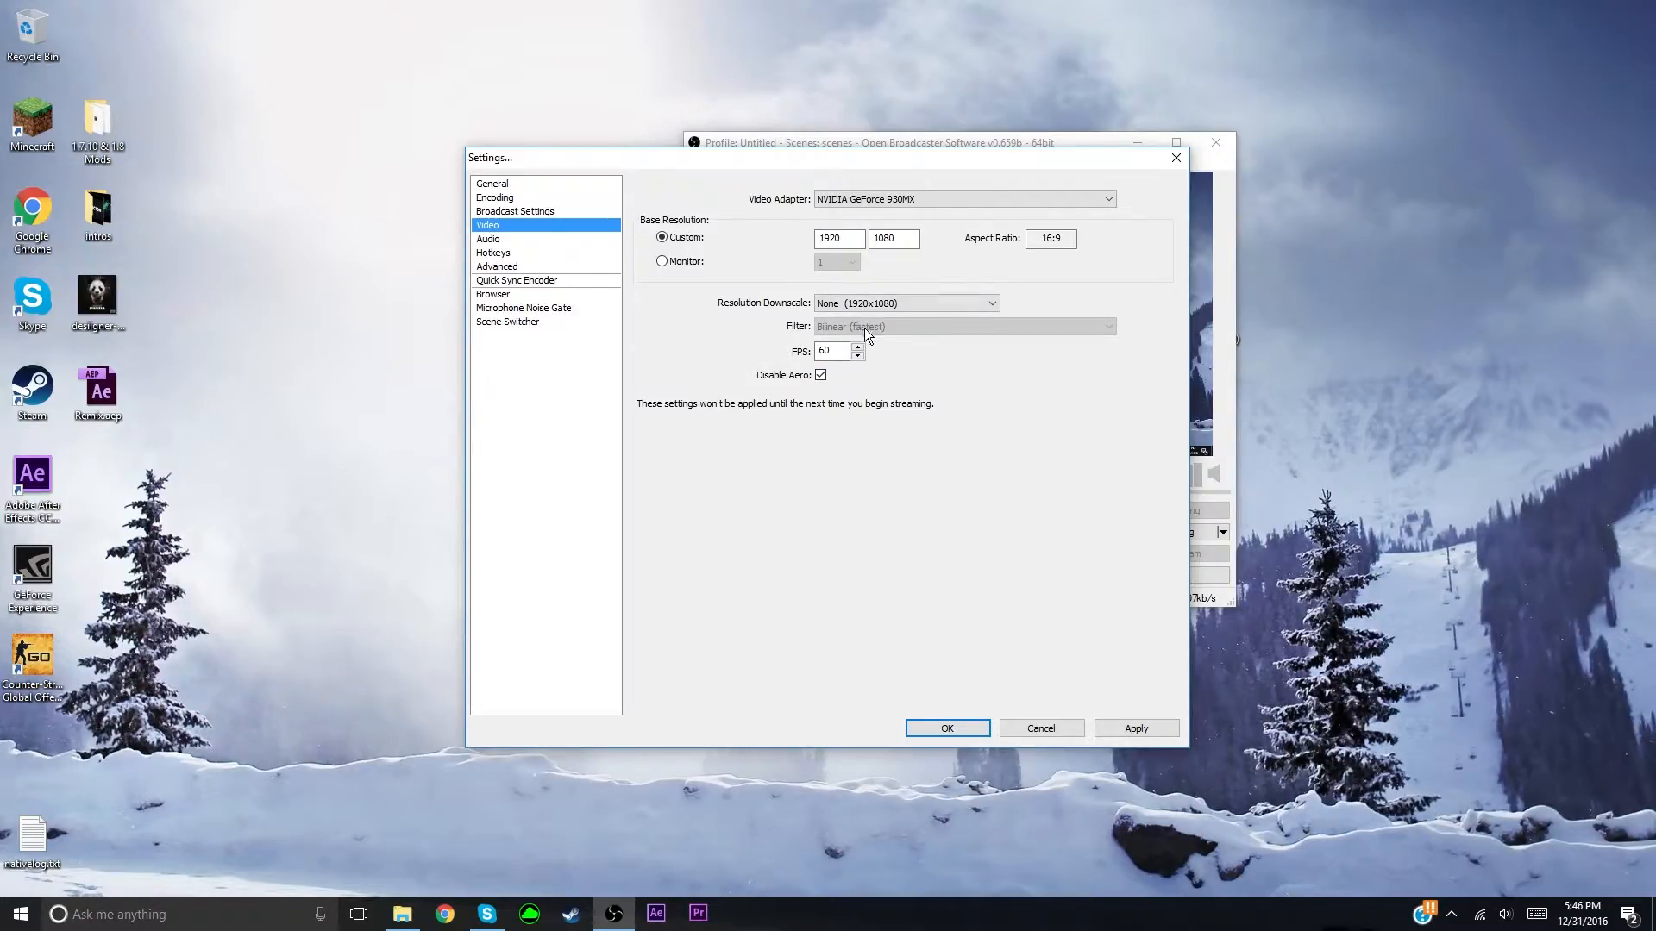
Step: Switch to the Audio settings without saving the video changes and examine the desktop audio and microphone device choices
click(562, 238)
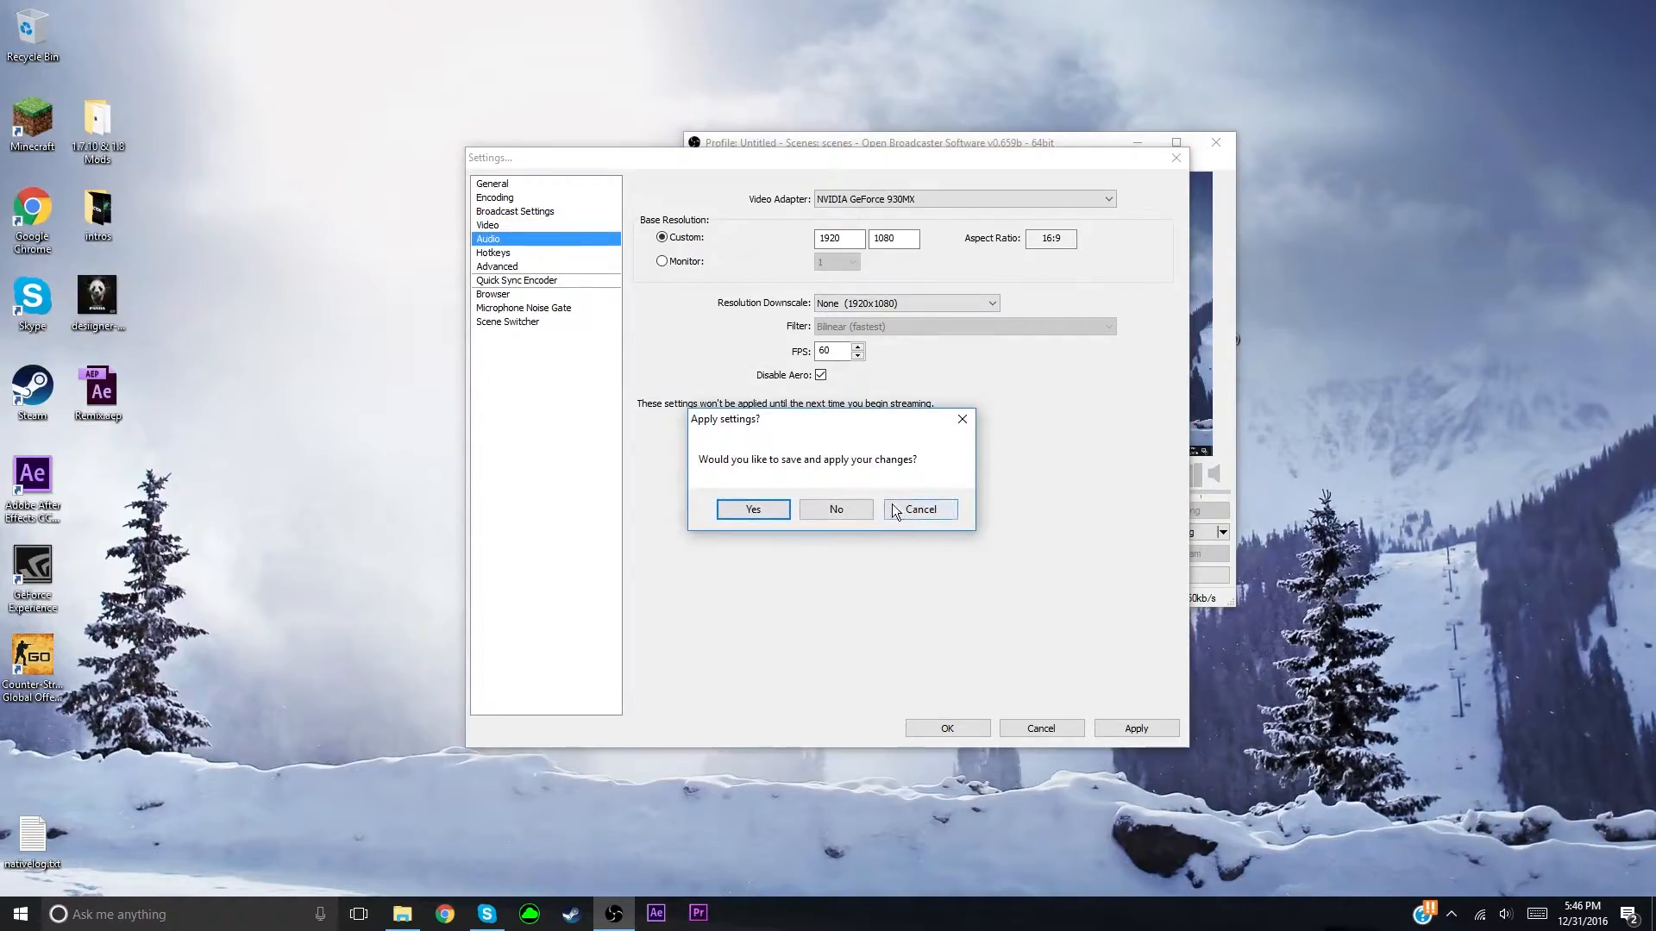
click(859, 509)
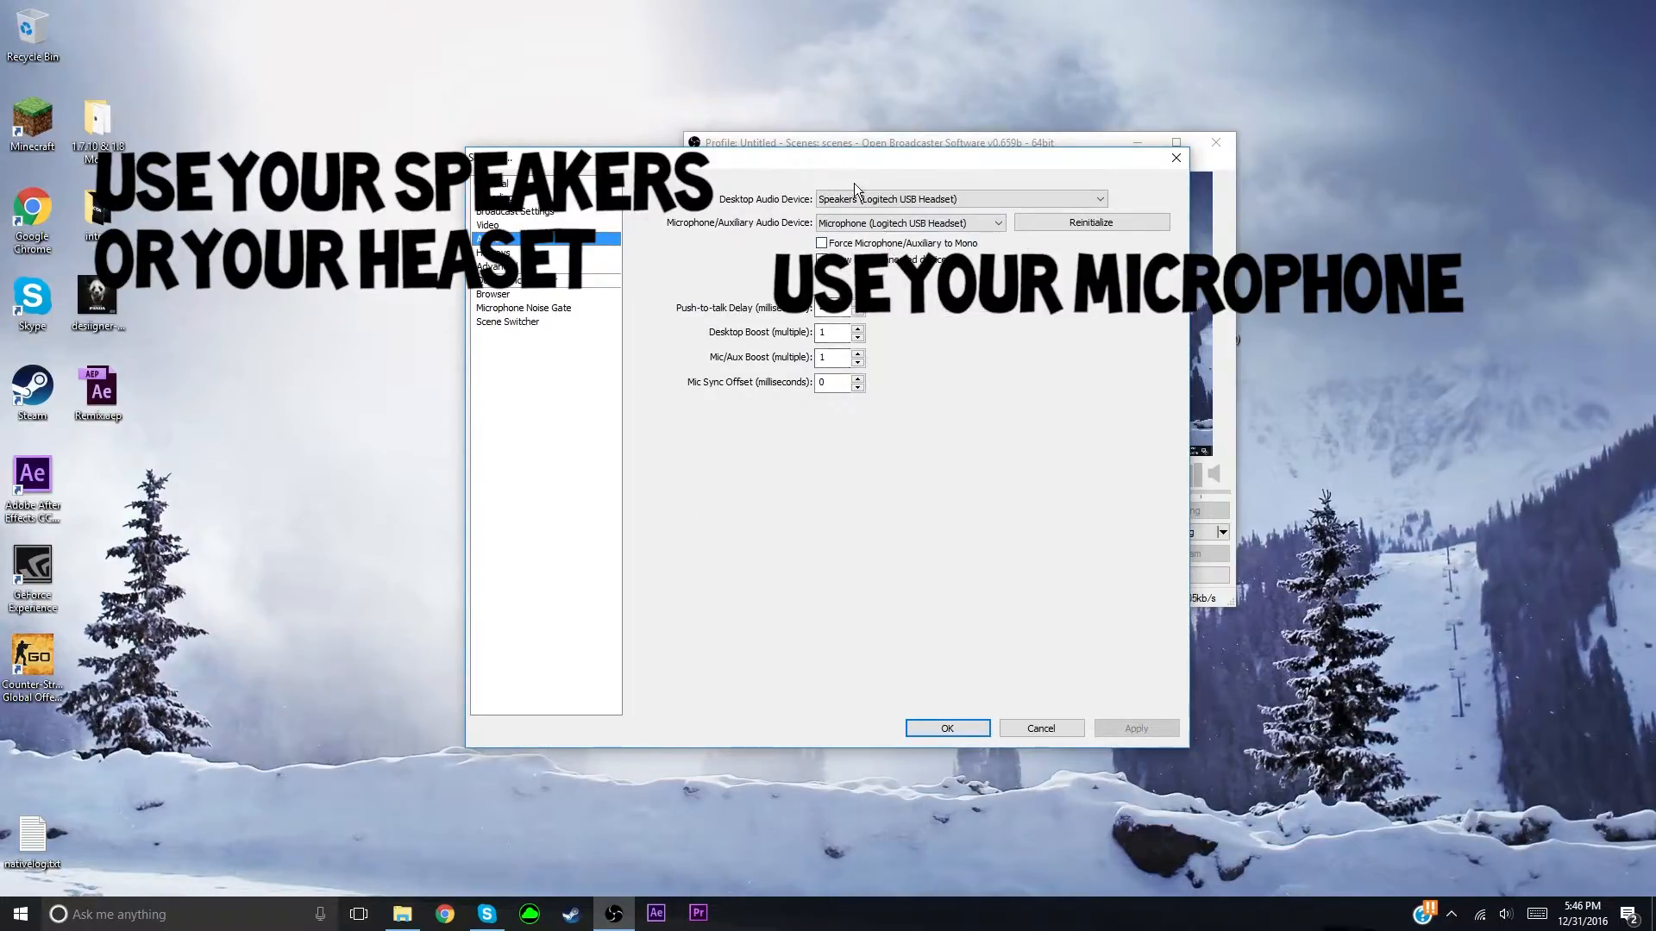
click(898, 203)
click(898, 203)
click(897, 203)
click(898, 202)
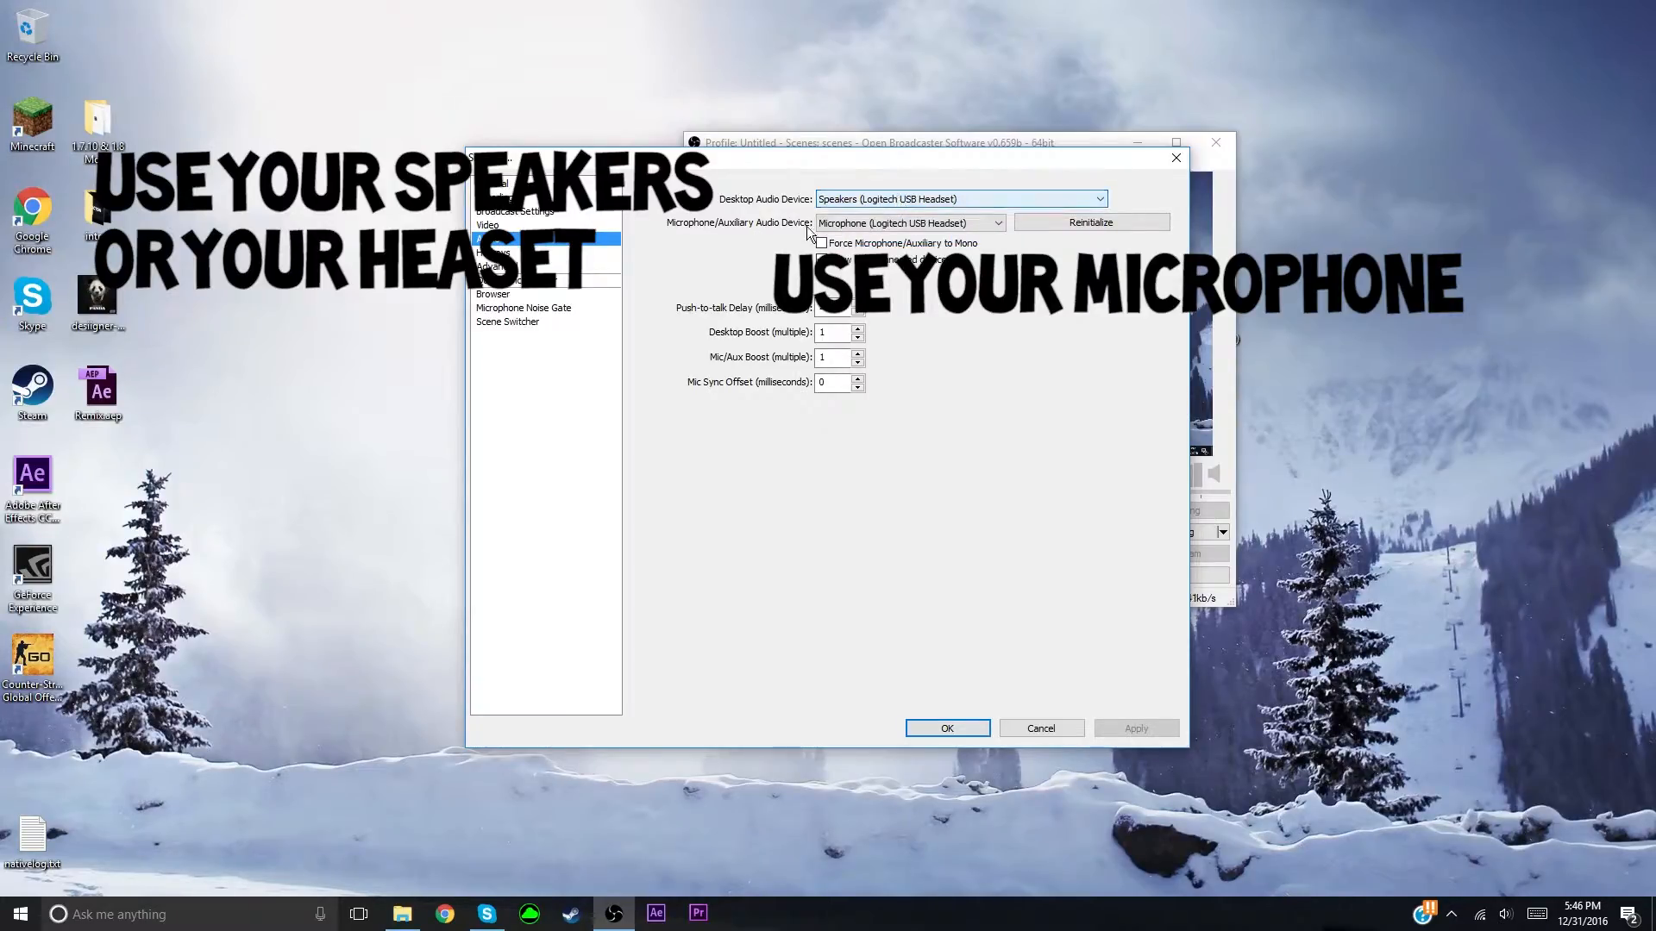
click(949, 223)
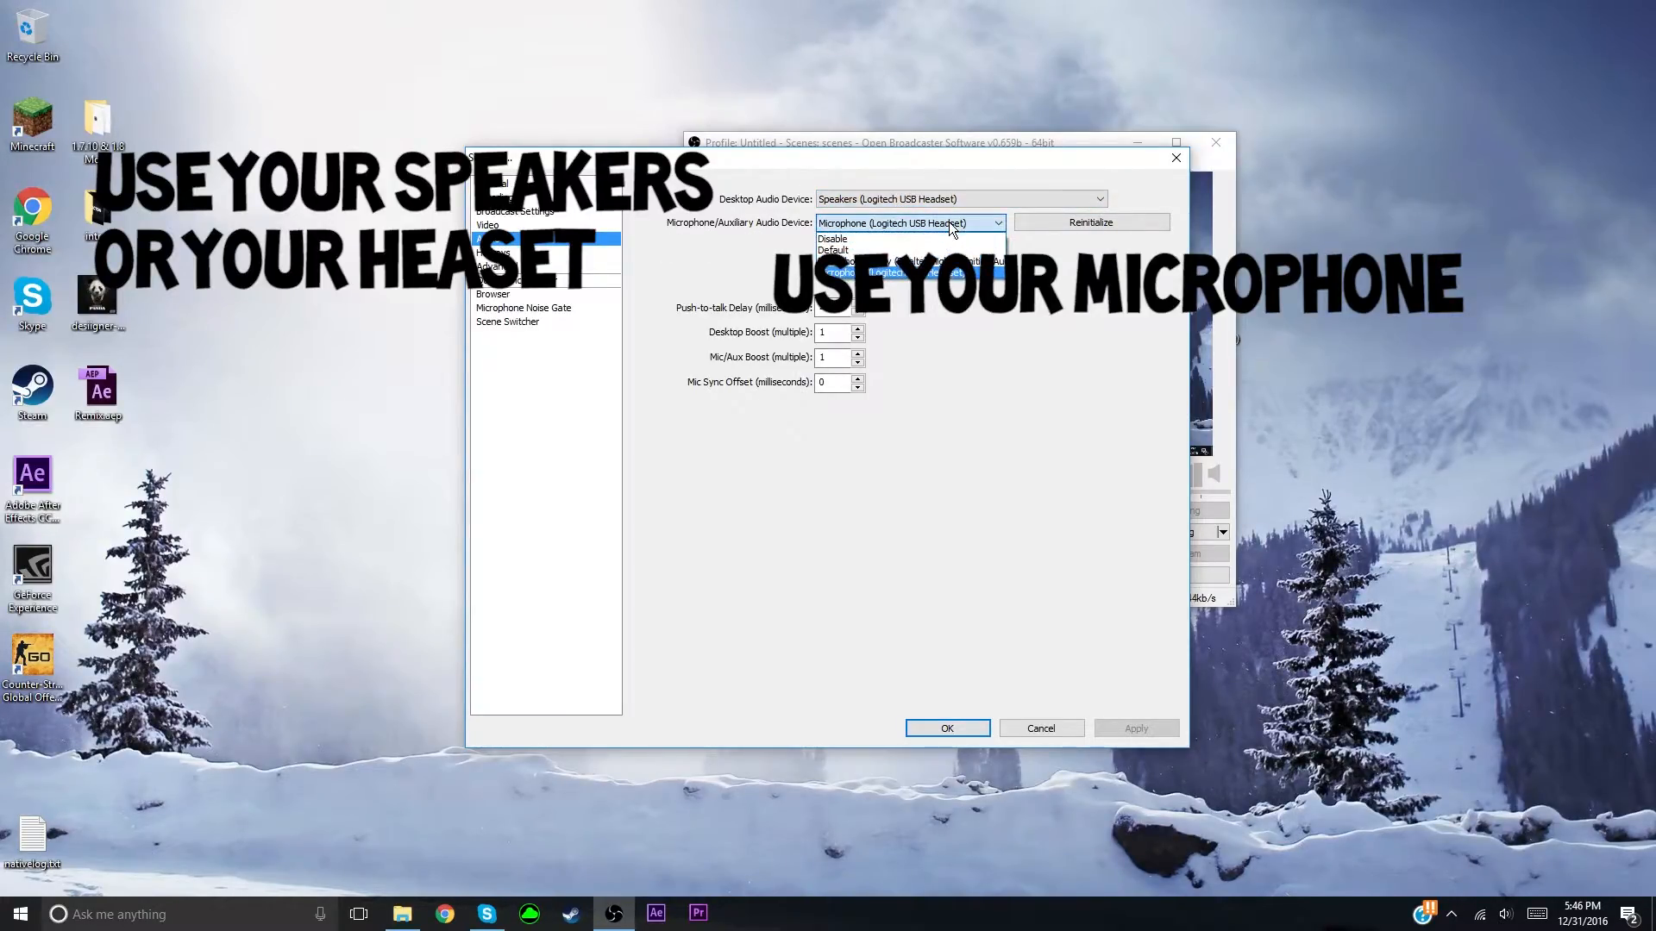
click(949, 223)
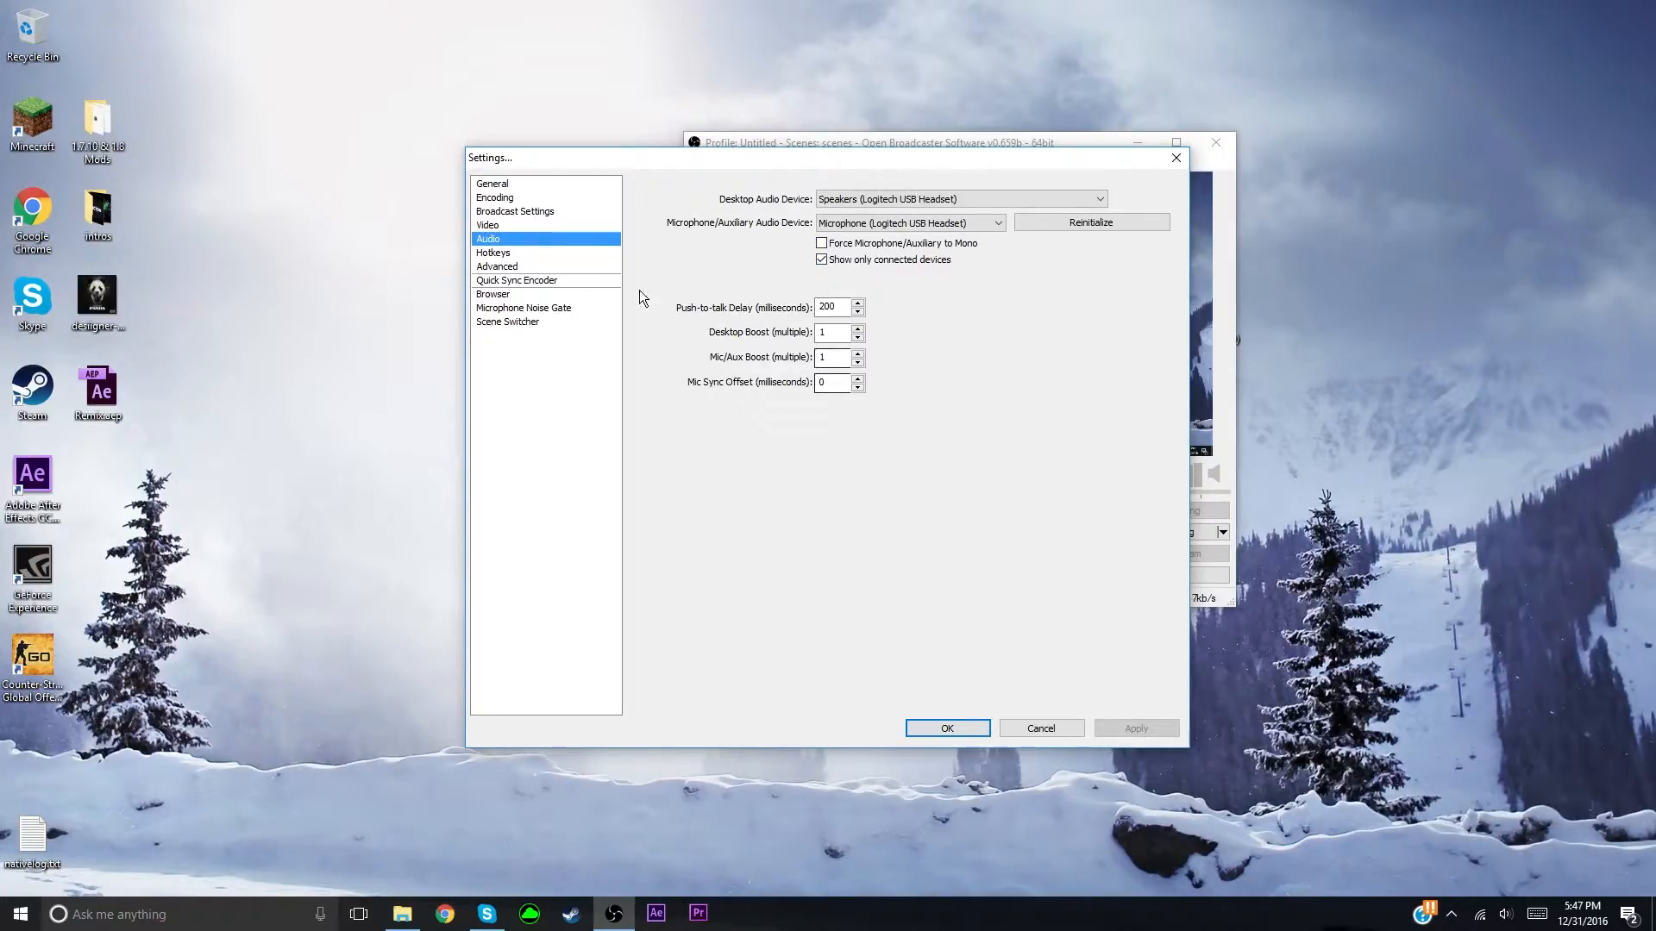
Step: Look over the Hotkeys settings and examine the x264 CPU preset options in the Advanced settings, picking veryfast
click(492, 253)
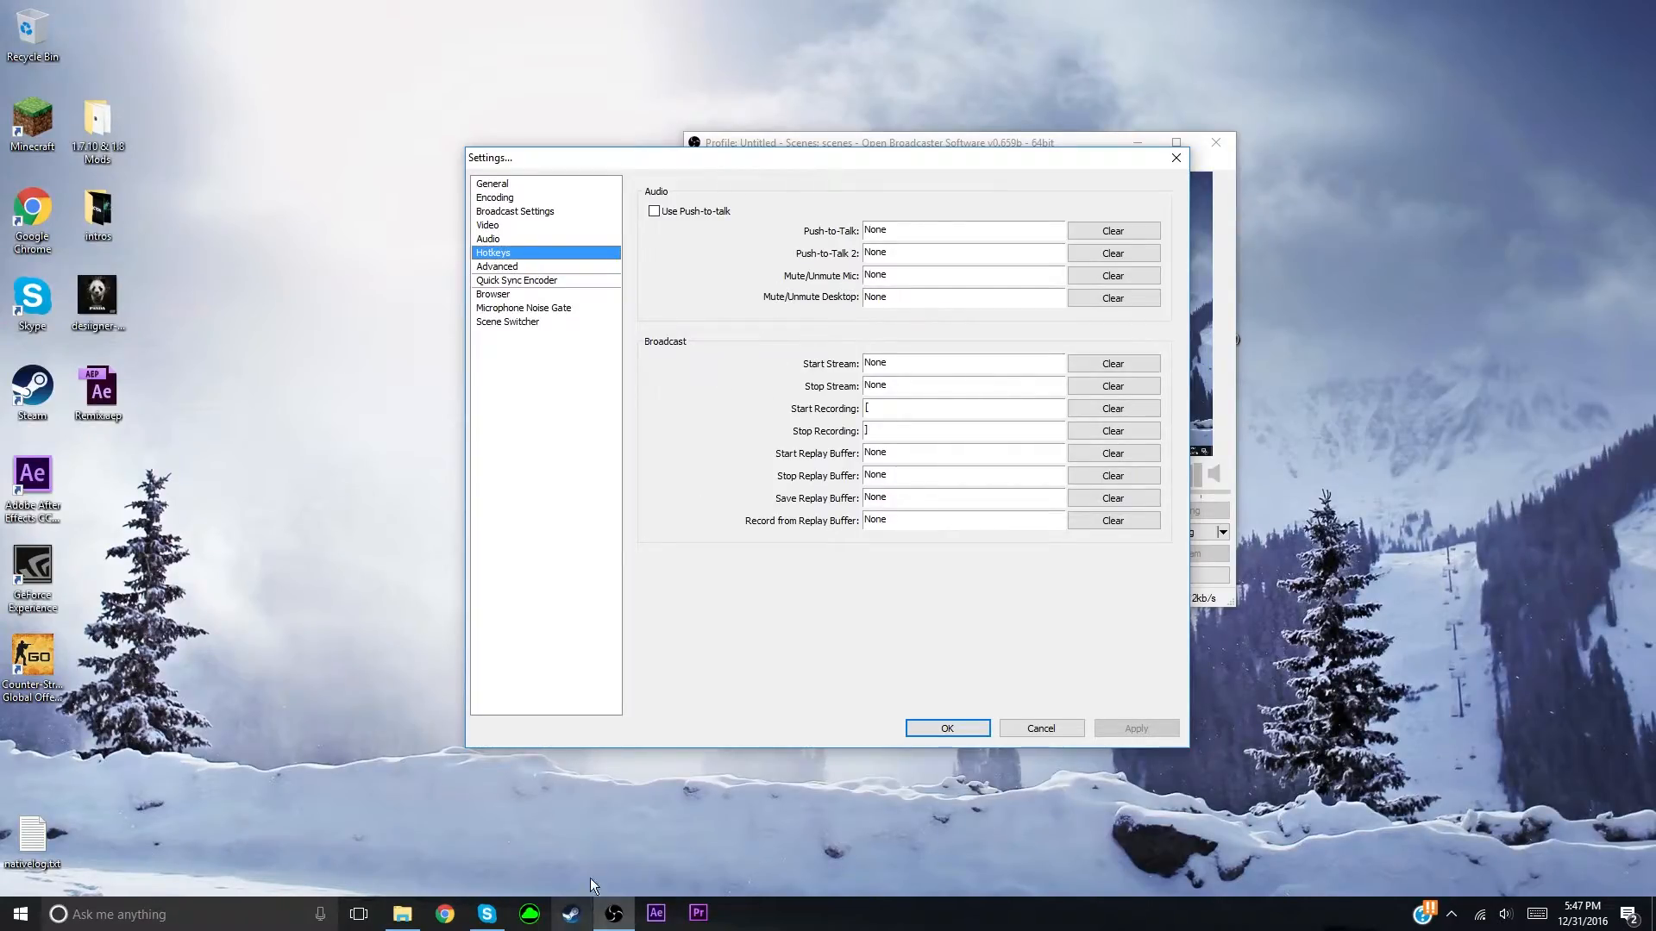
click(557, 261)
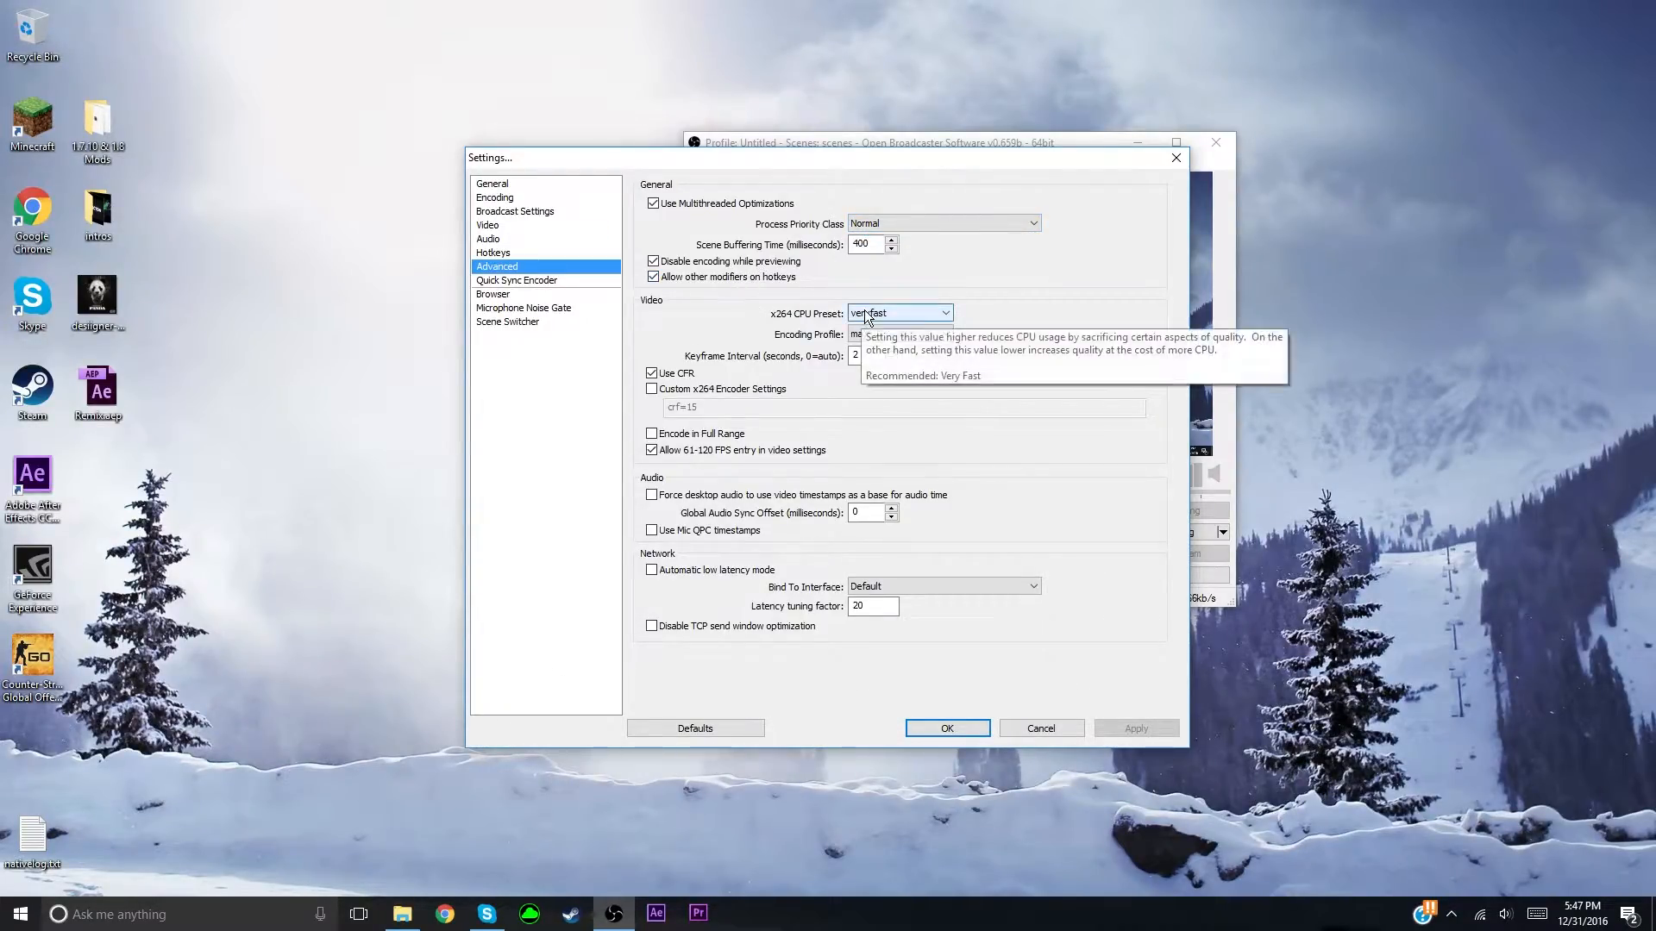
click(901, 316)
click(901, 314)
click(900, 314)
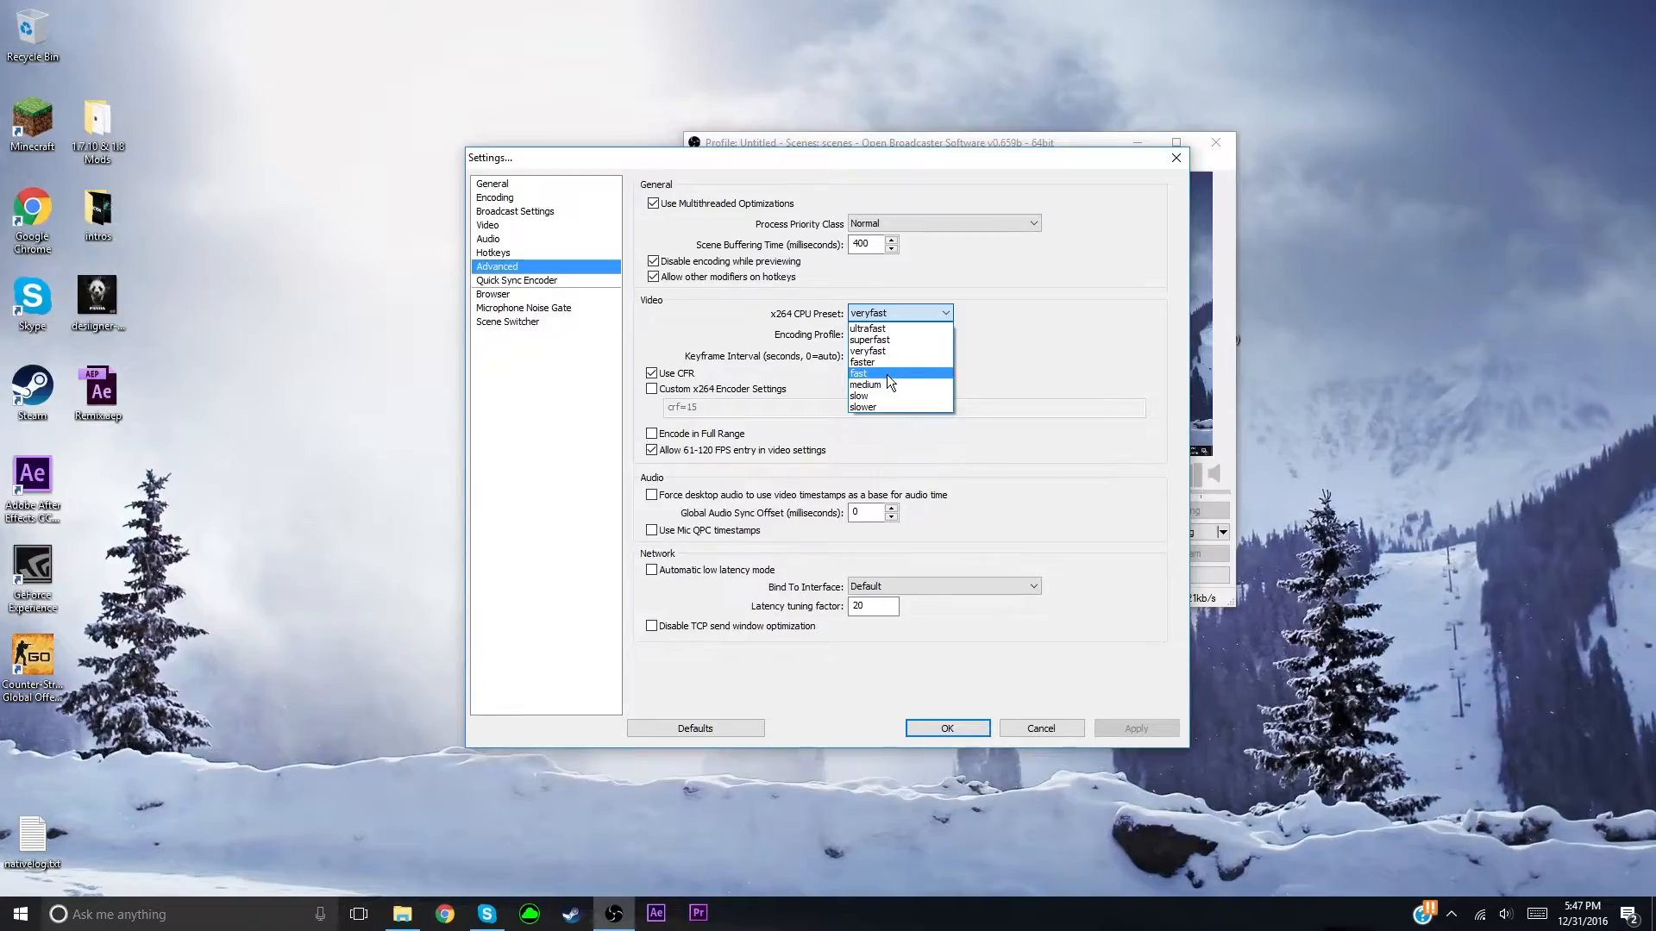
click(903, 315)
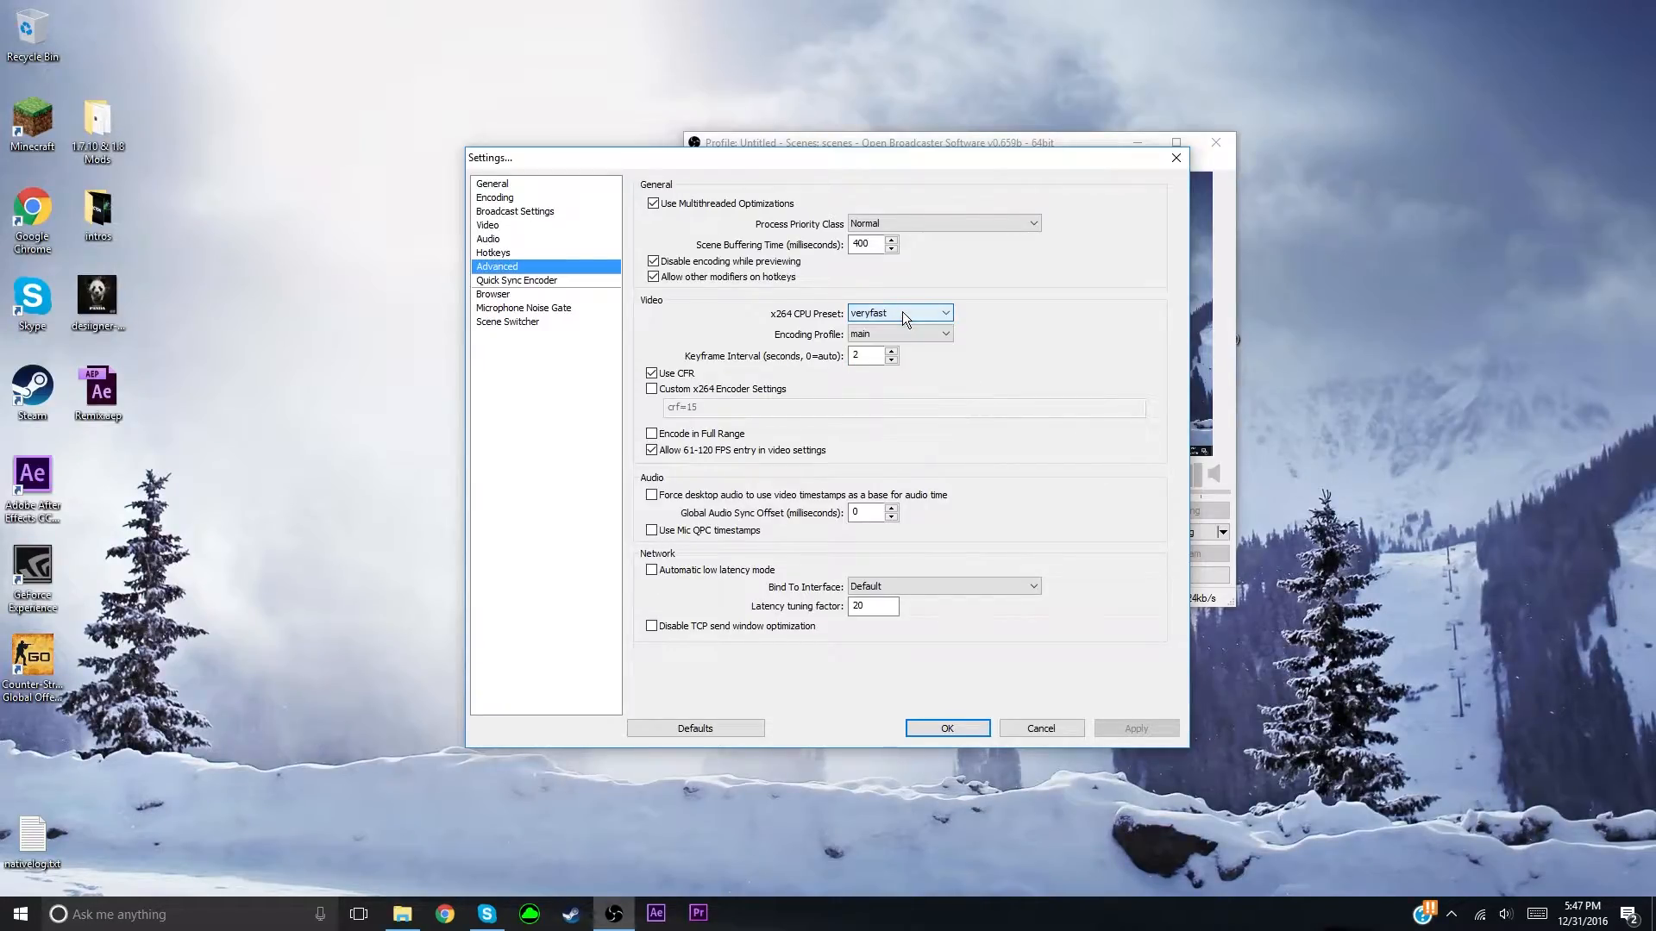
click(909, 314)
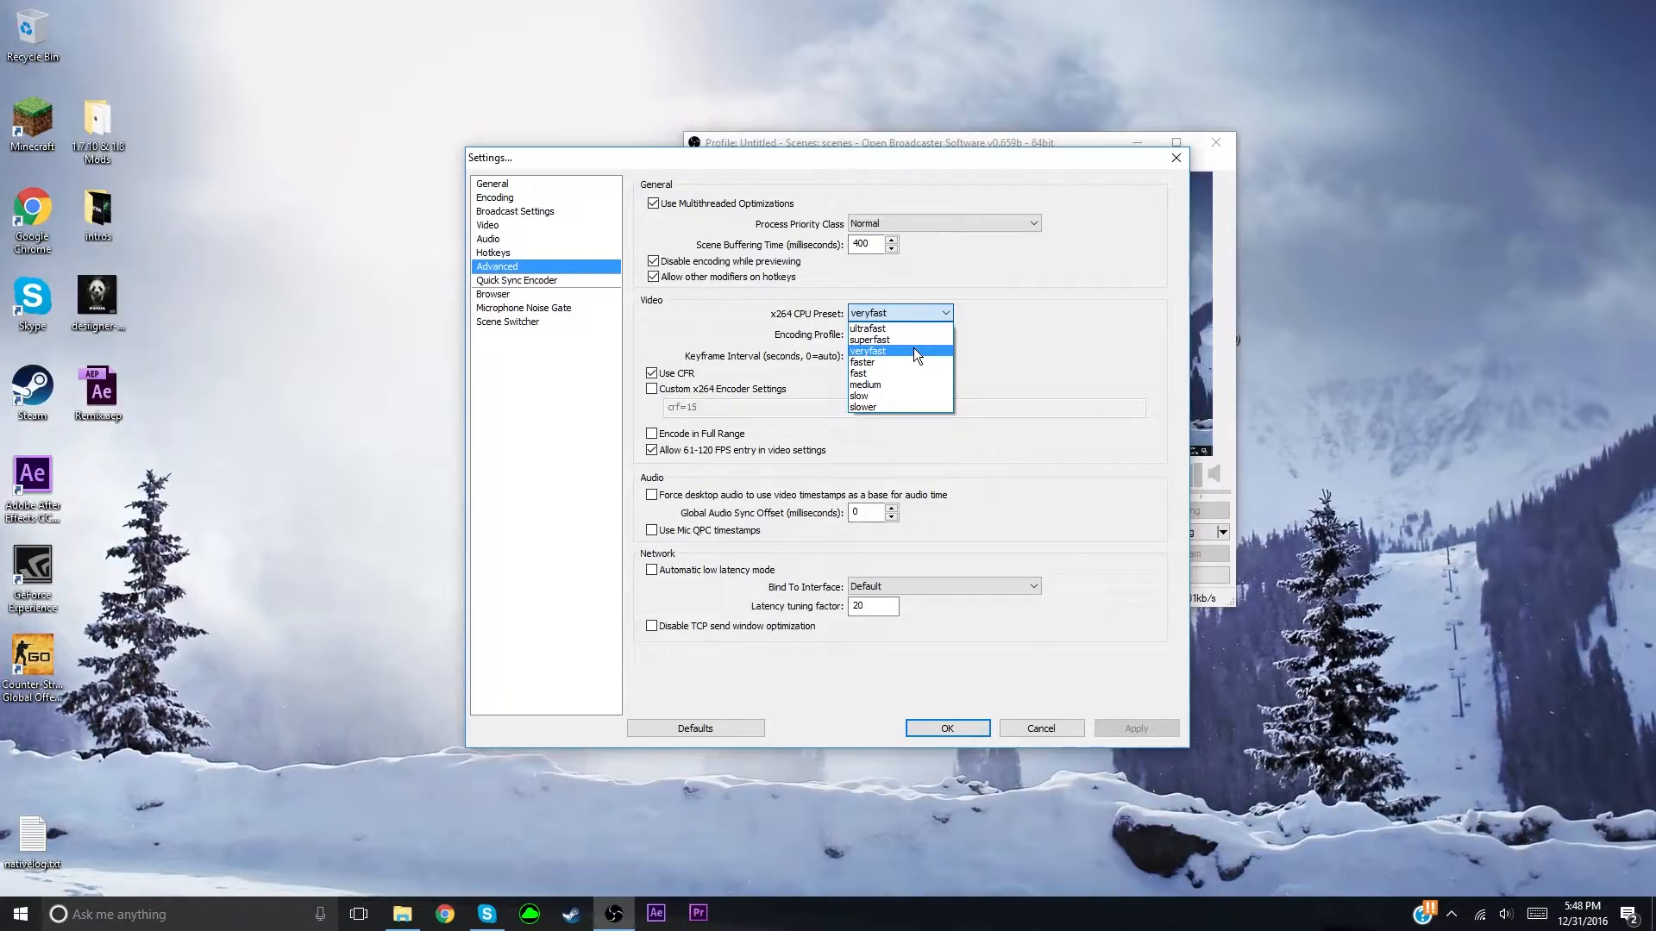
click(913, 349)
click(926, 310)
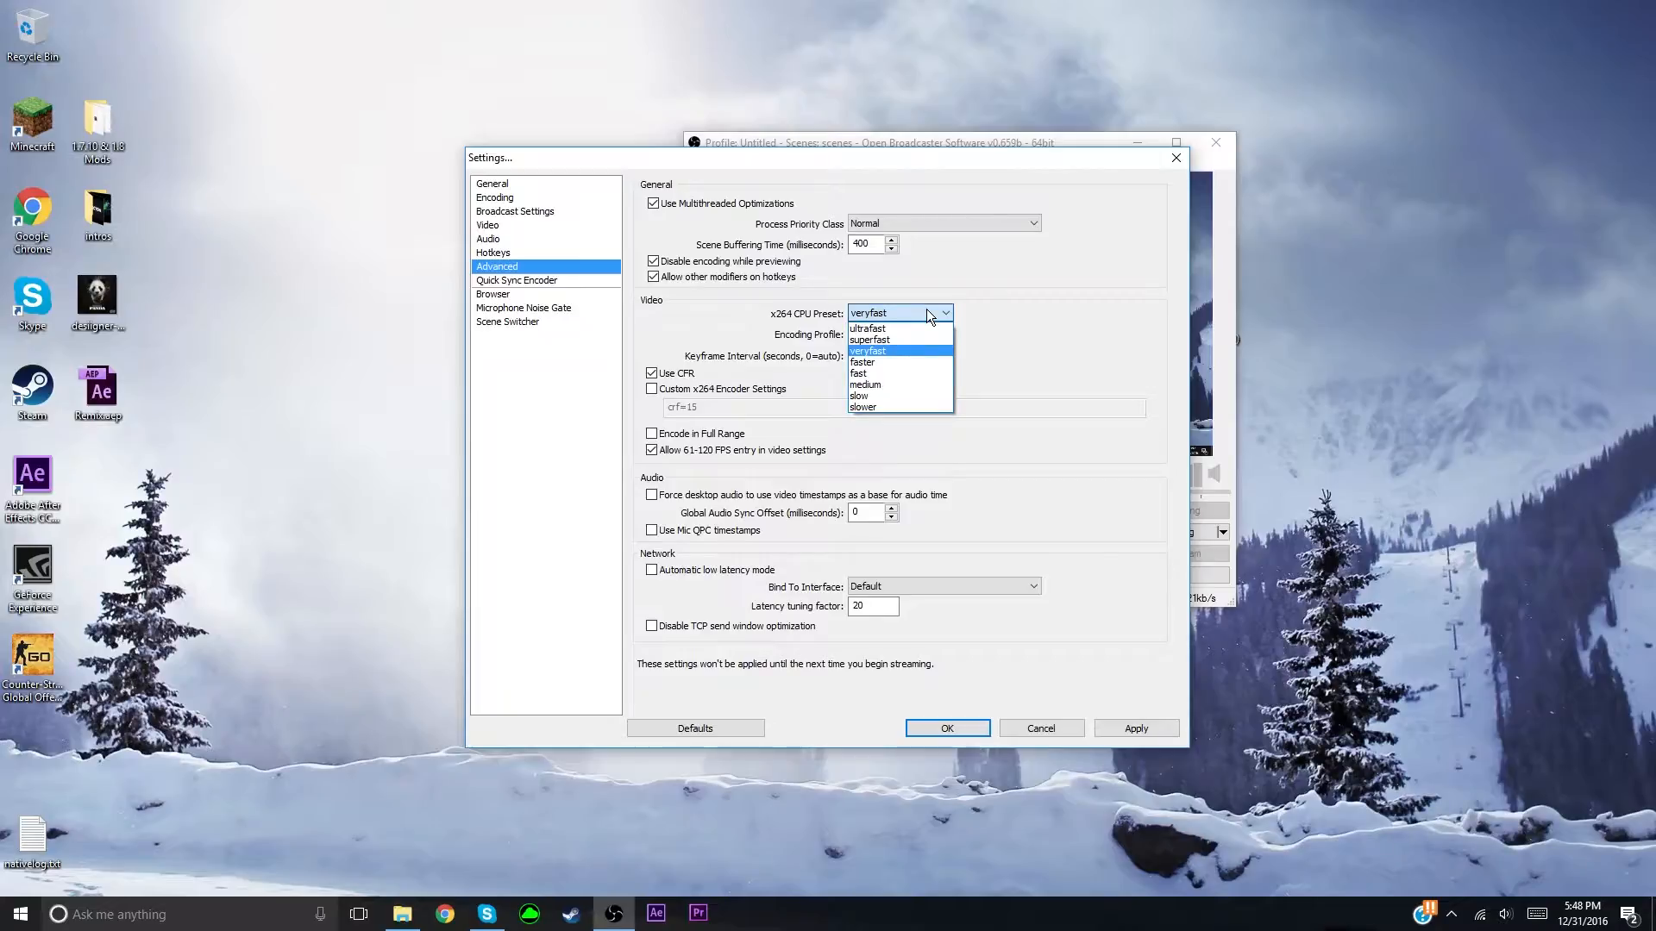
click(928, 314)
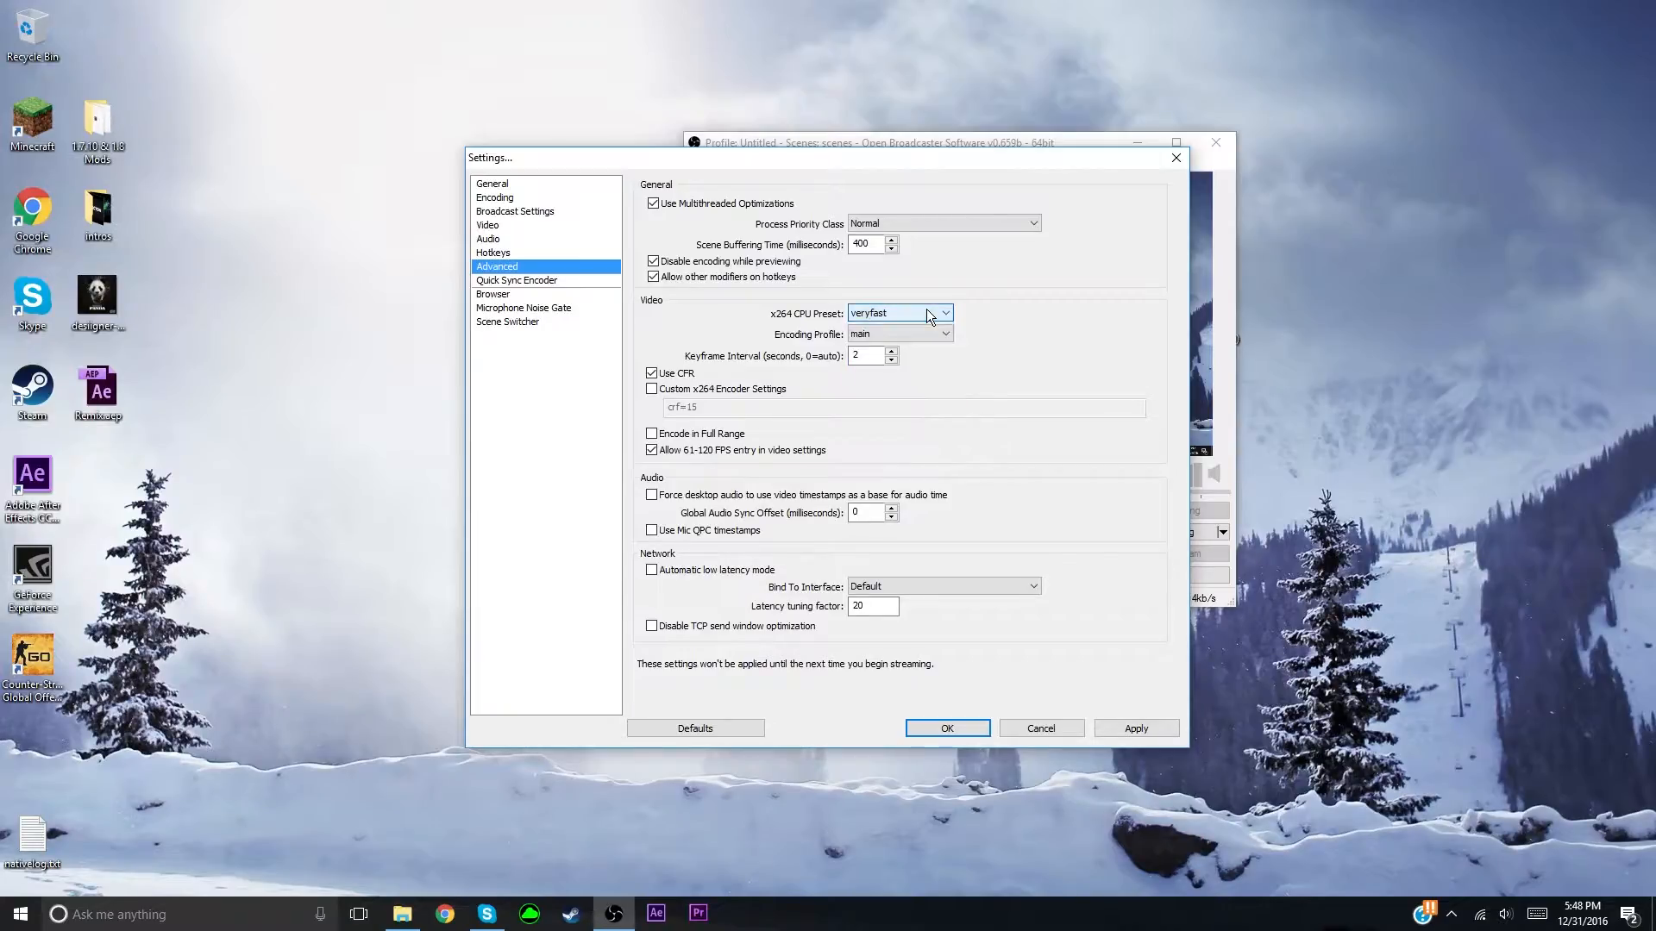
Step: Examine the encoding profile options in the Advanced video settings, picking main
click(933, 337)
click(931, 332)
click(931, 332)
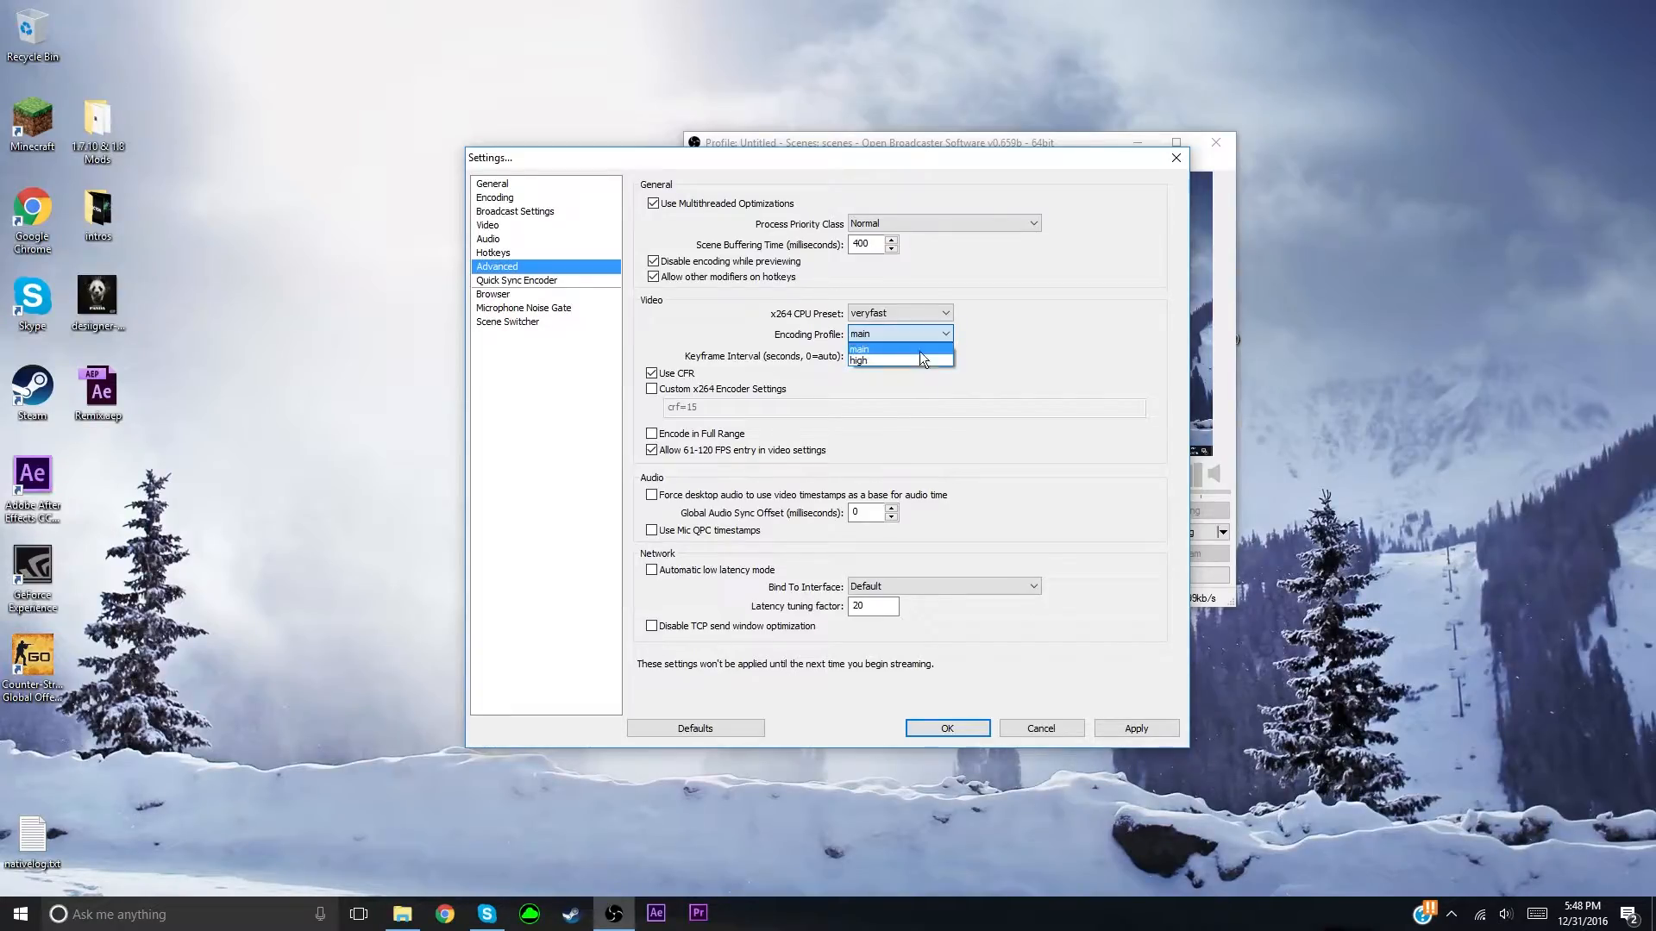
click(916, 349)
click(906, 339)
click(908, 336)
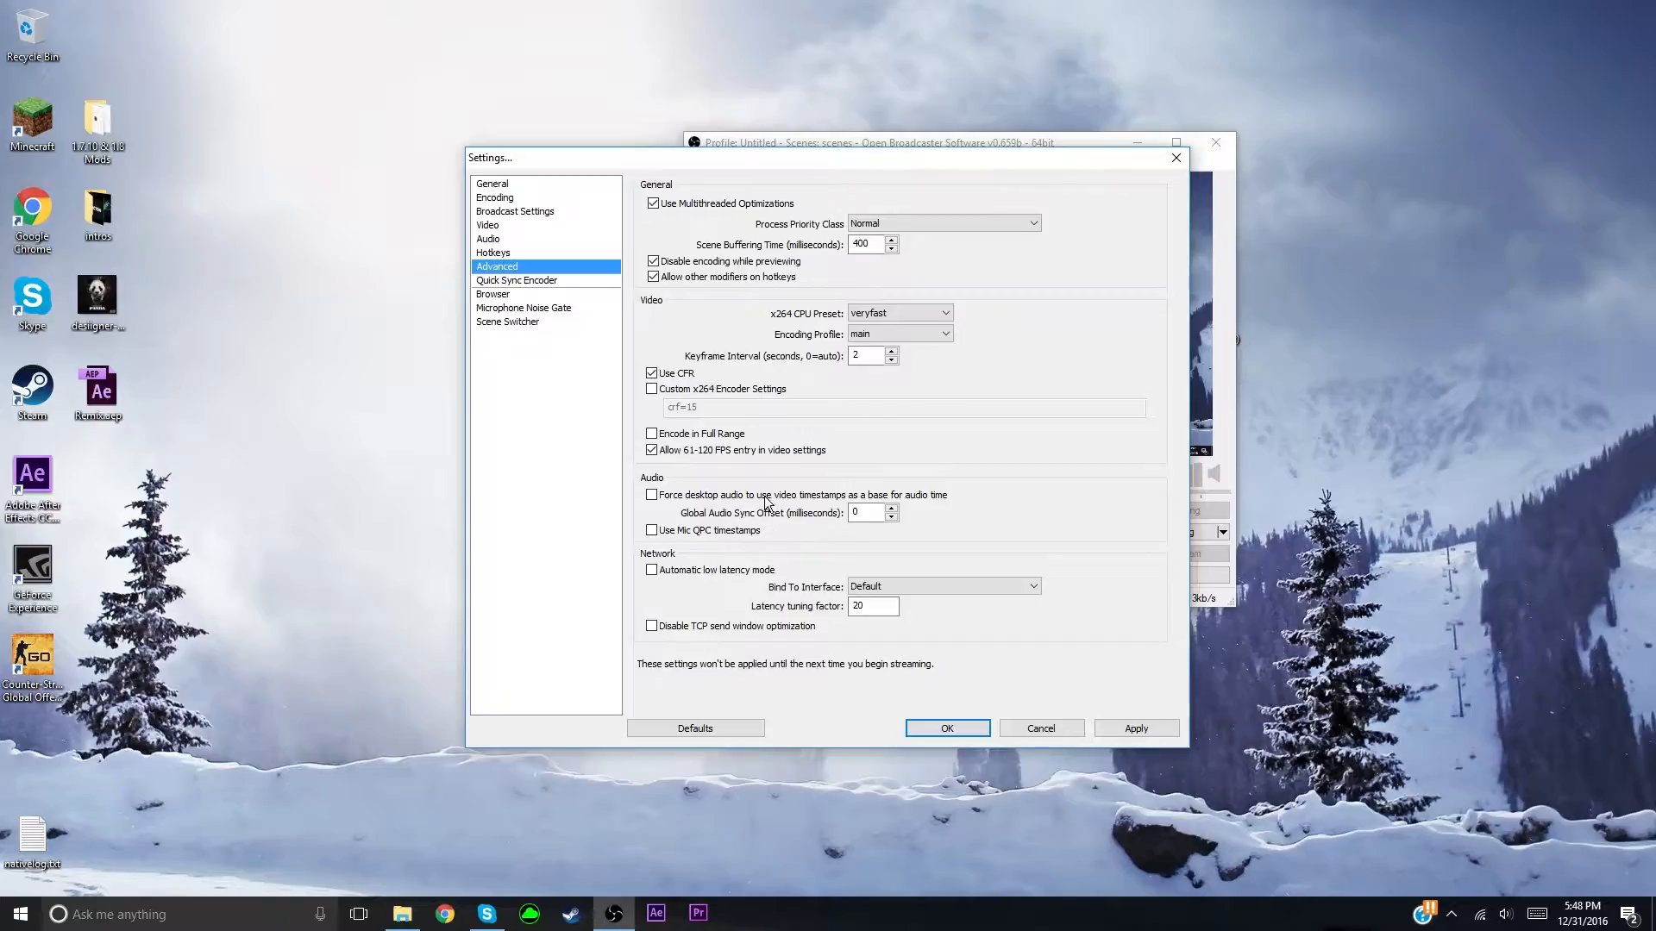
Step: Discard the Advanced changes and look over the Microphone Noise Gate and Hotkeys settings
click(567, 311)
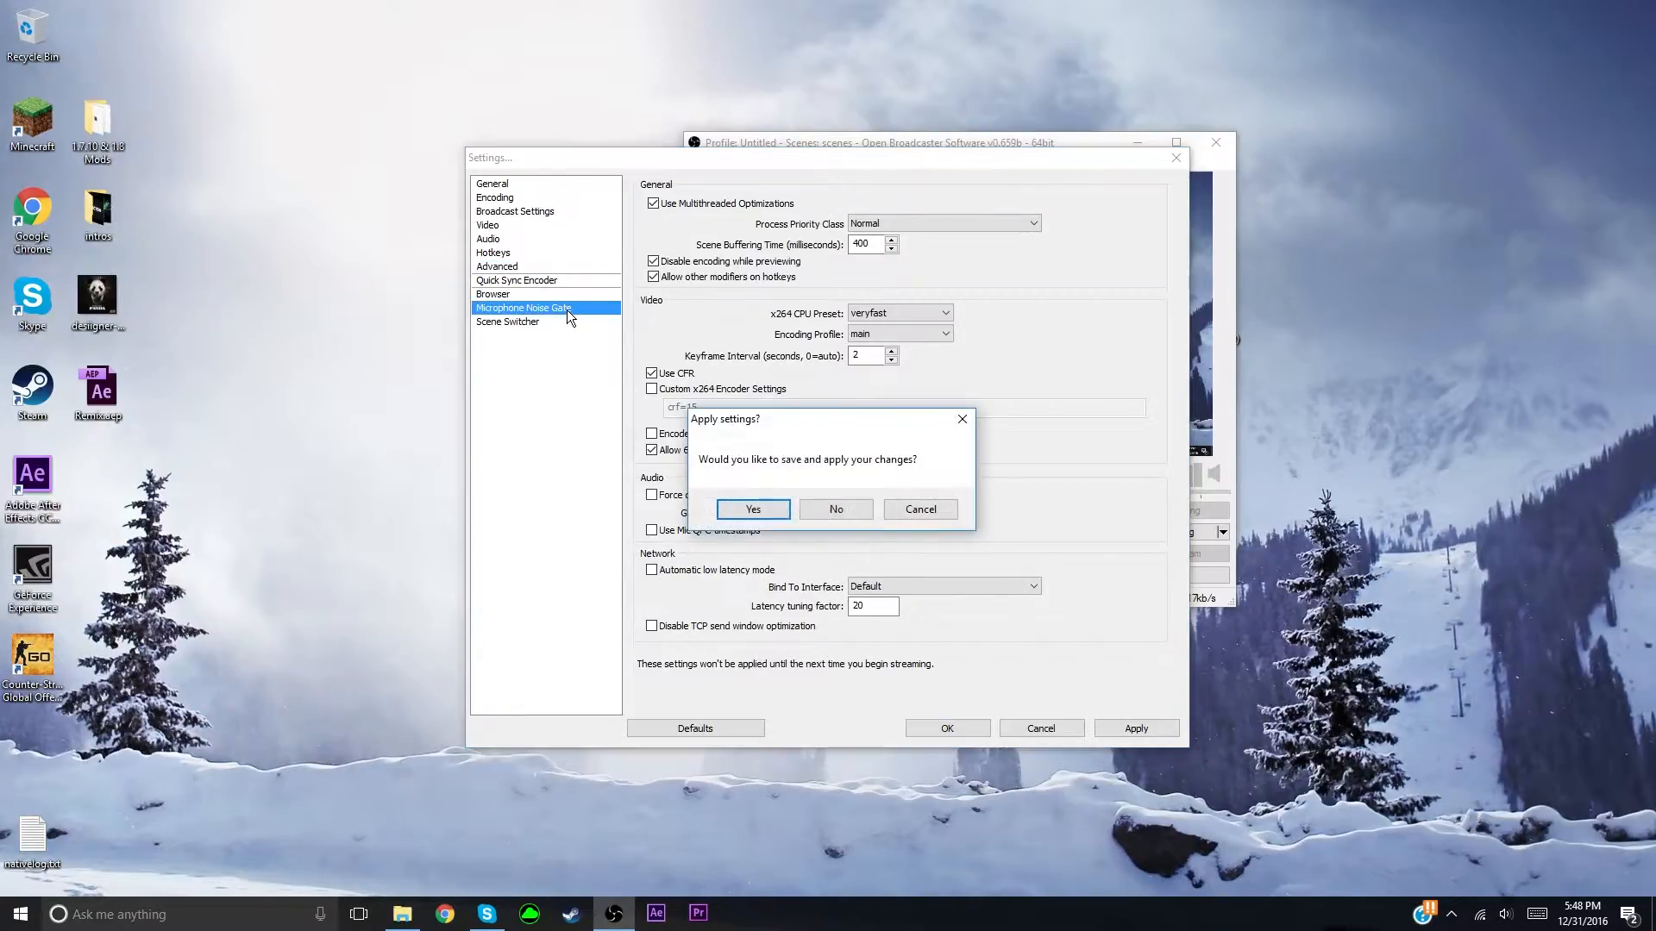
click(846, 507)
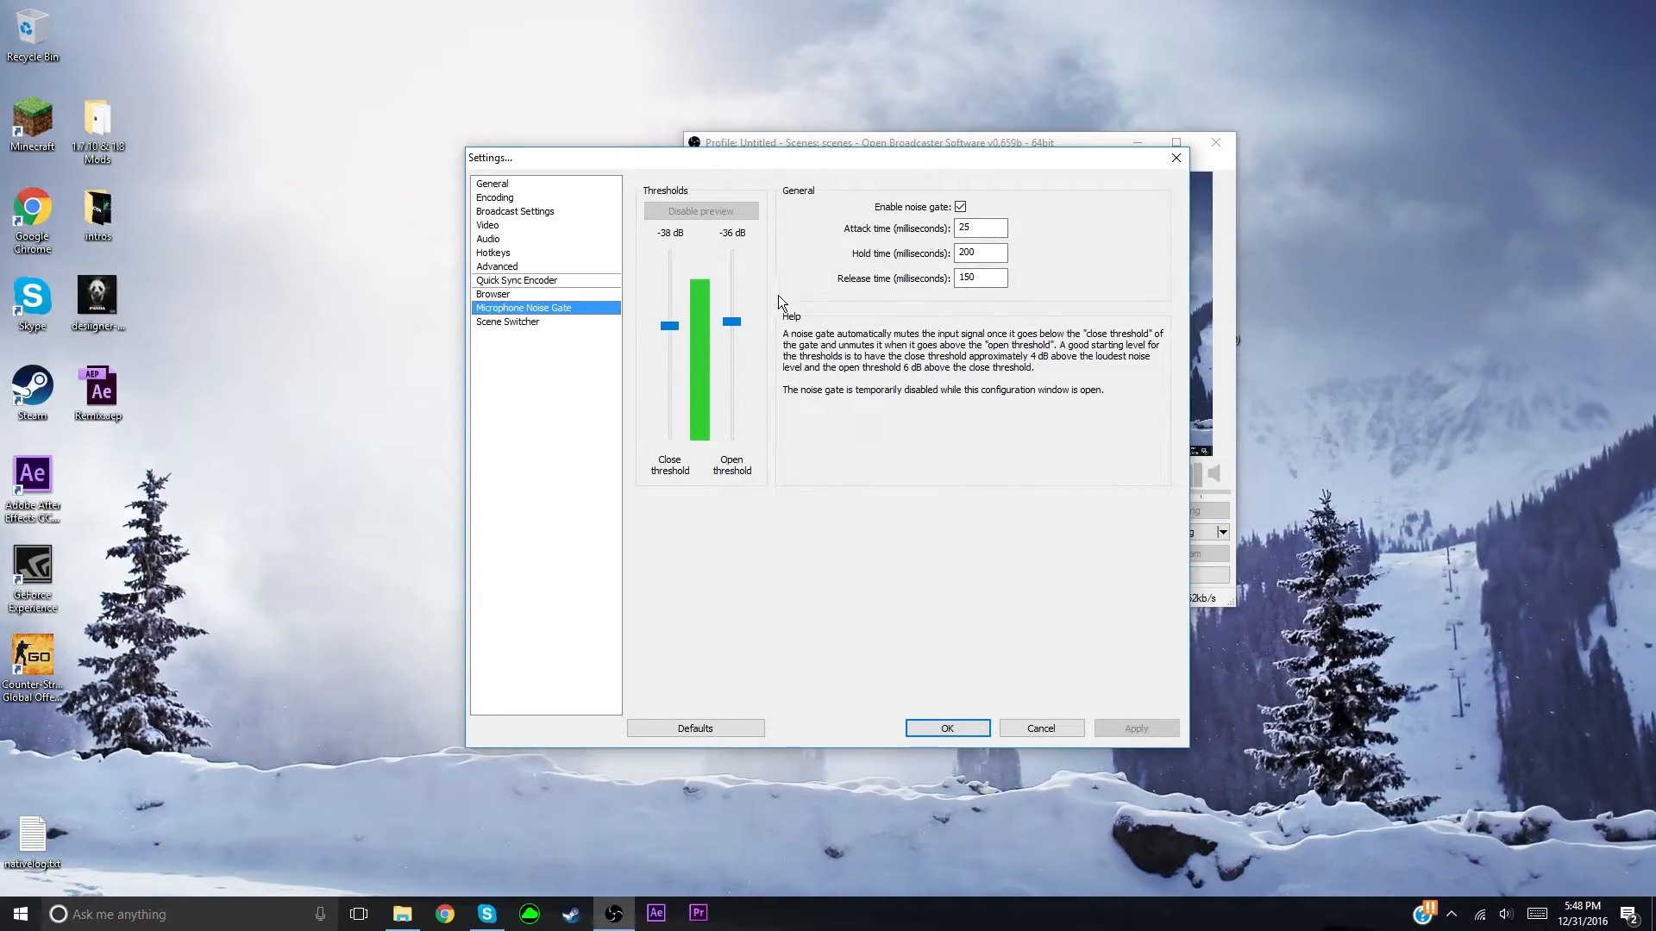
click(525, 268)
click(541, 251)
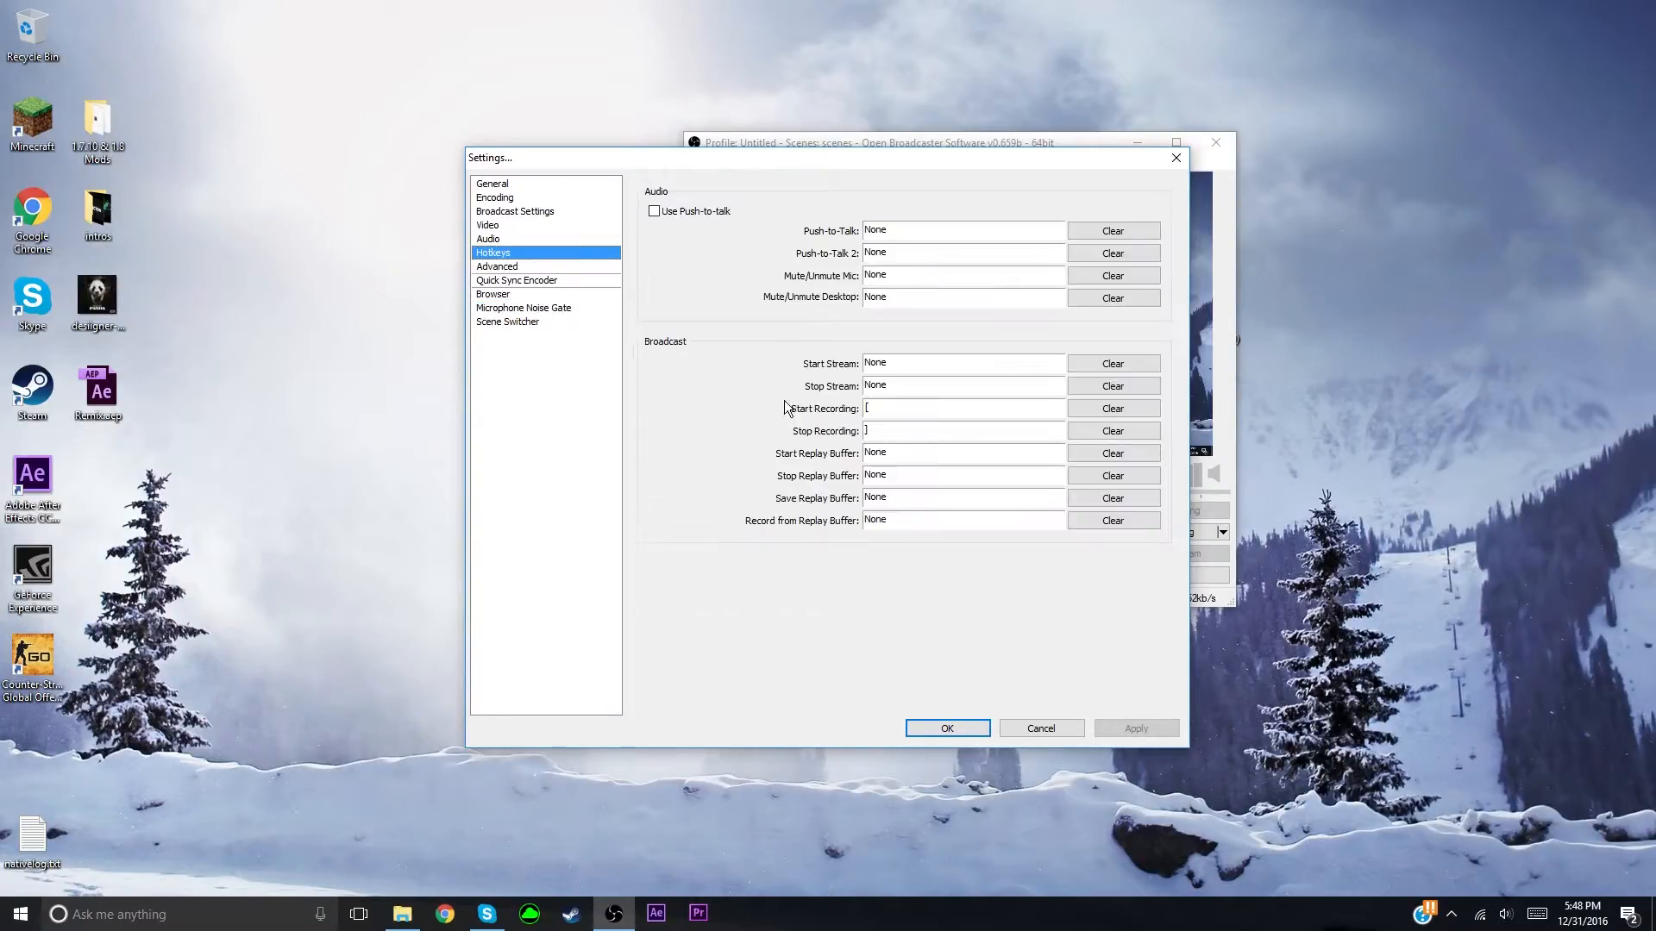
Step: Close the settings, minimize Open Broadcaster Software and launch Adobe Premiere Pro from its desktop shortcut
click(955, 733)
click(1138, 142)
drag(794, 91, 1081, 254)
mouse_move(843, 129)
mouse_down()
mouse_move(960, 224)
mouse_move(837, 127)
mouse_up()
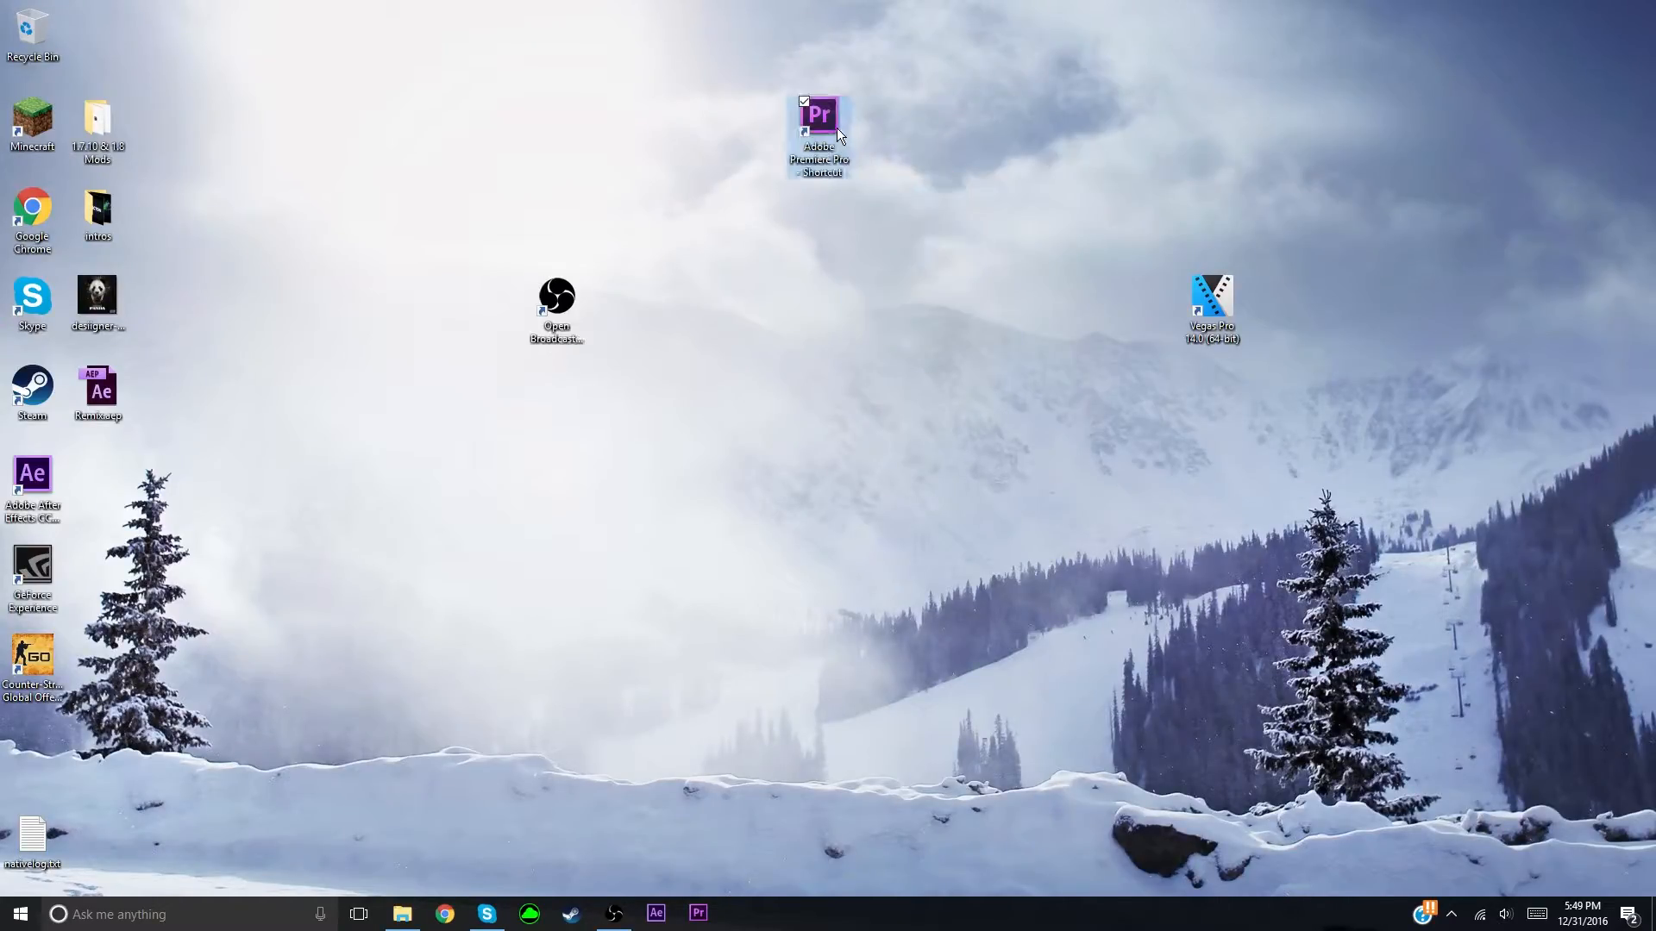
double_click(830, 147)
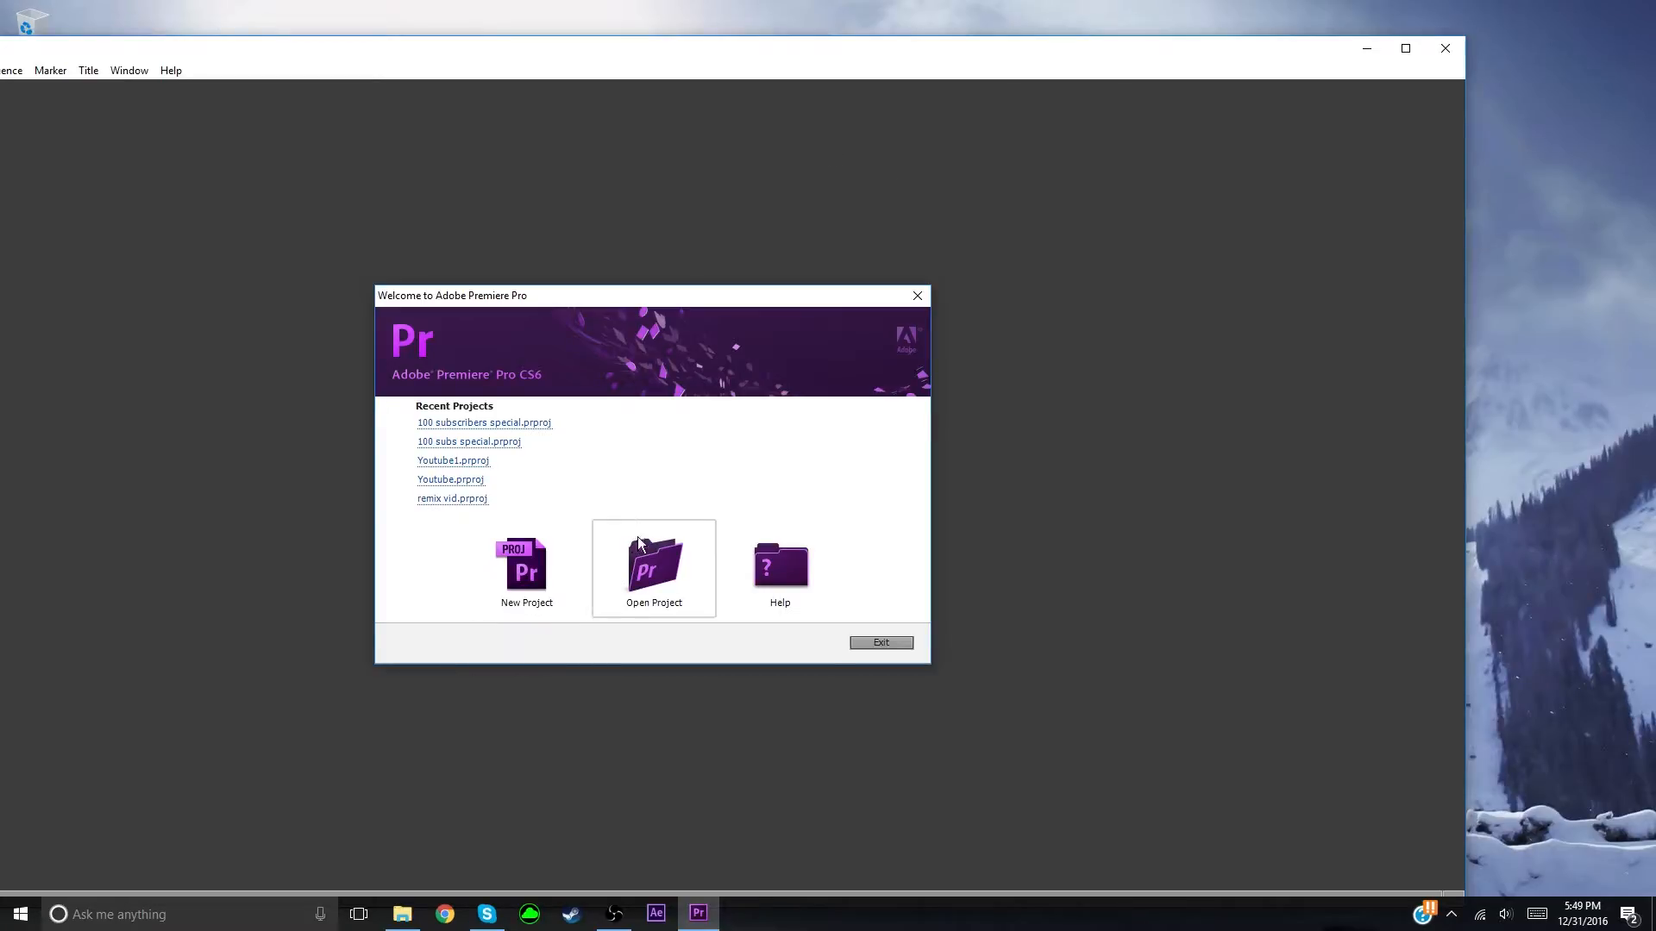
Step: Create a new Premiere Pro project named Youtube101 in the Premiere Pro 6.0 documents folder
click(501, 576)
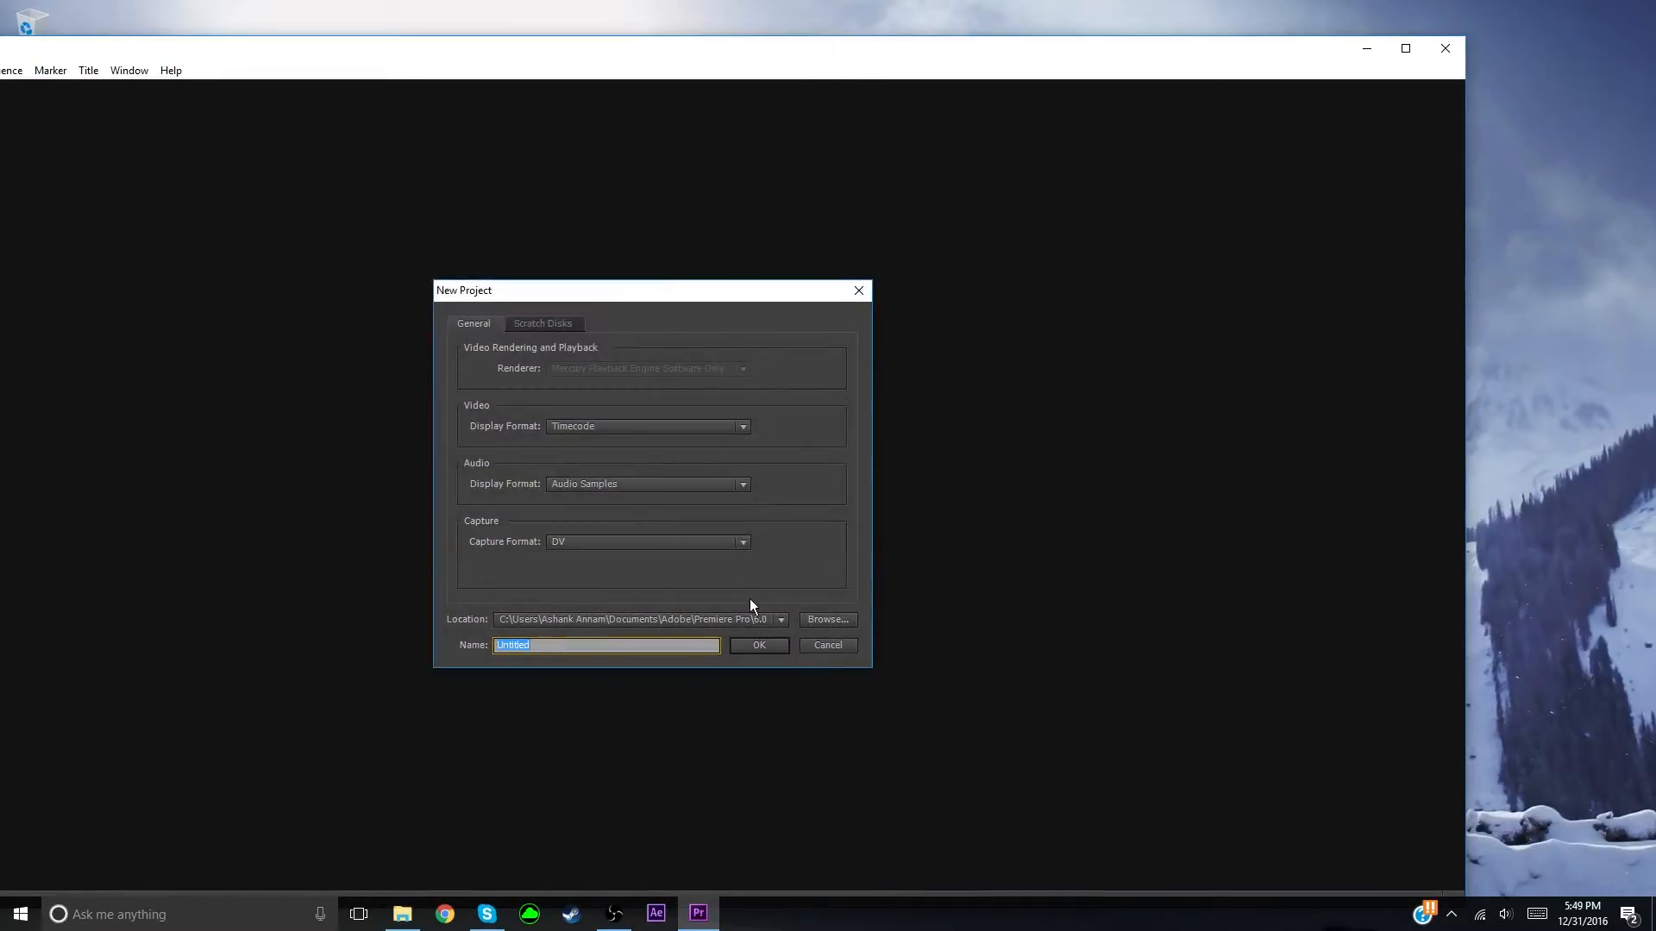
text(Youtube)
click(534, 326)
click(479, 324)
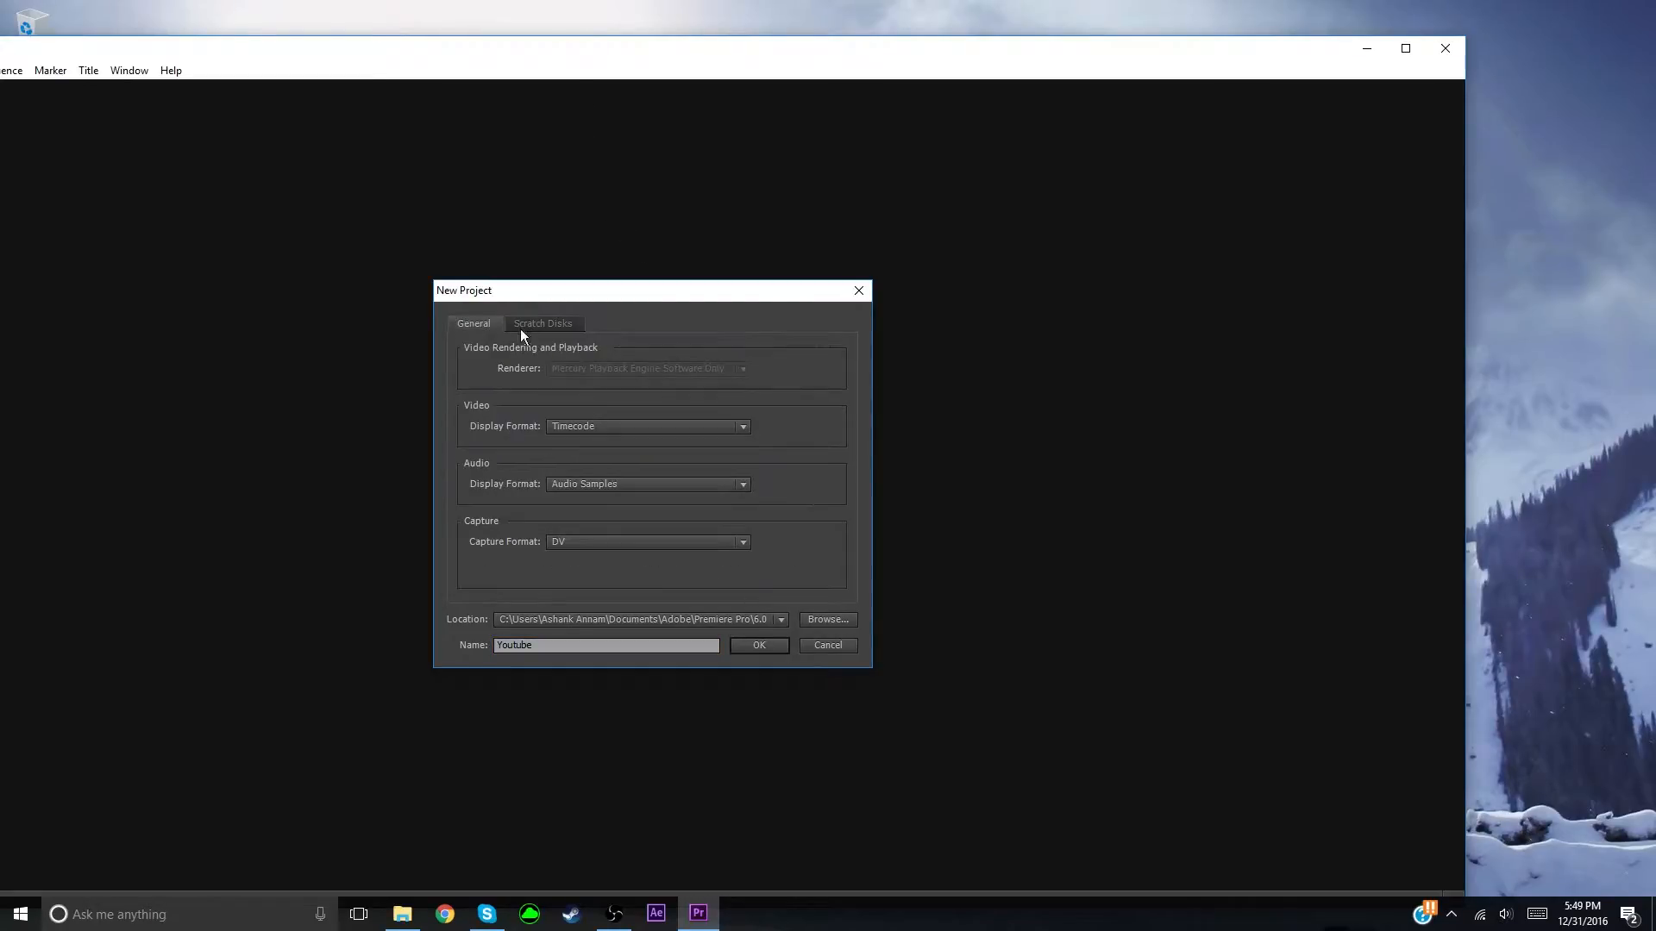
click(632, 646)
text(101)
click(635, 614)
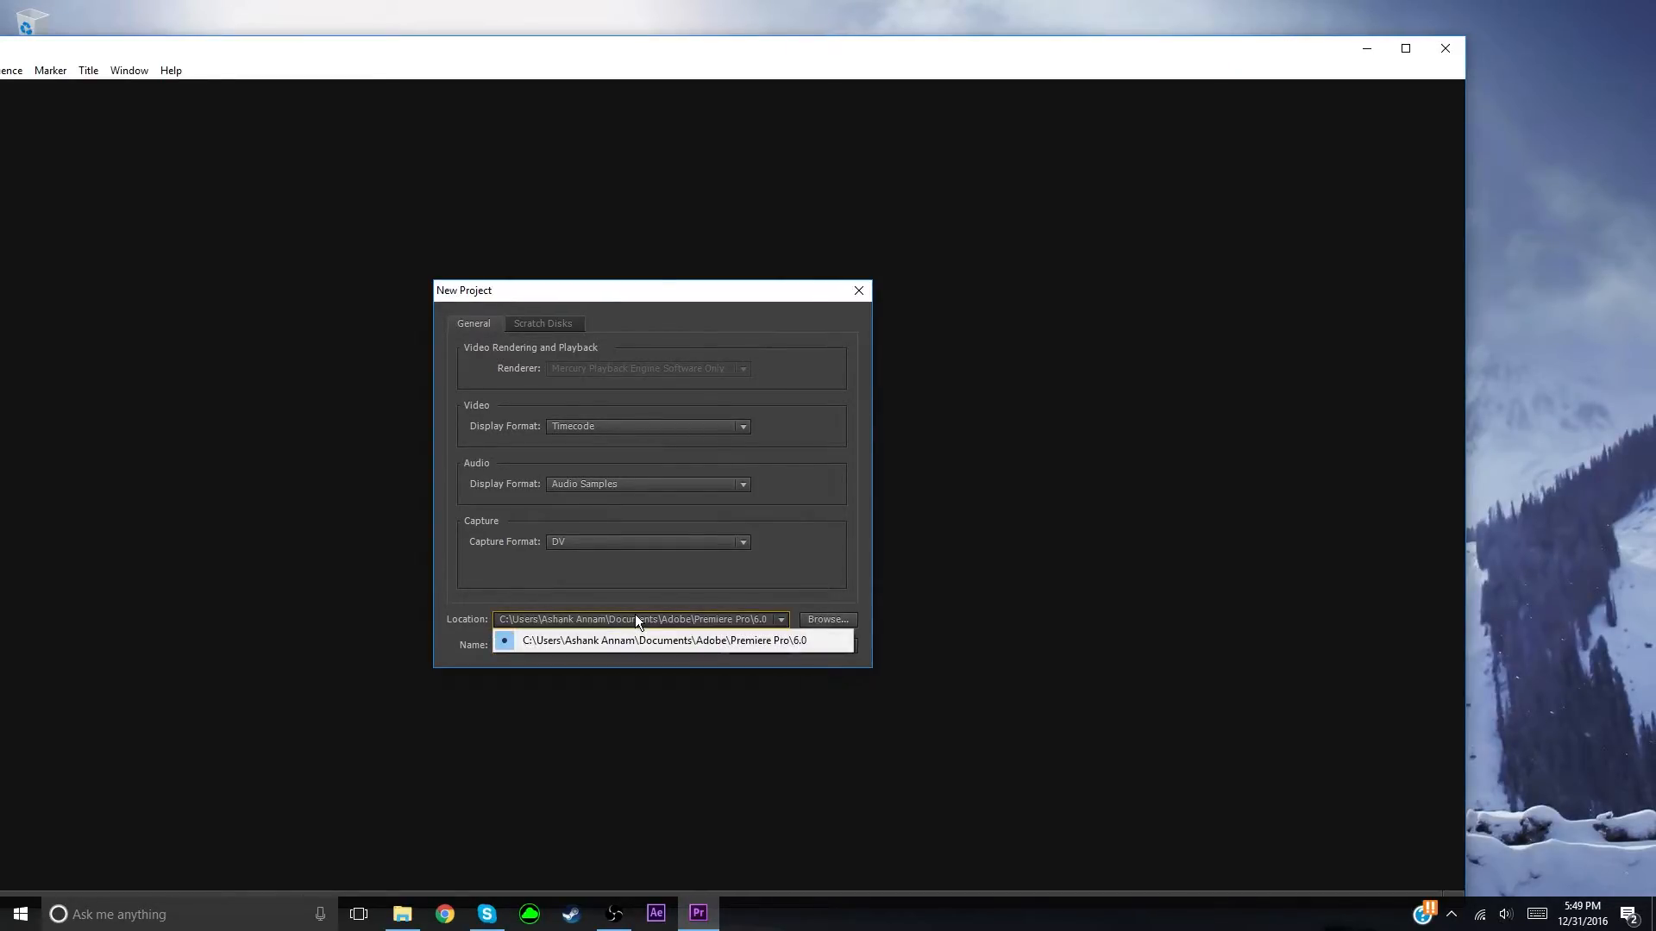
click(635, 614)
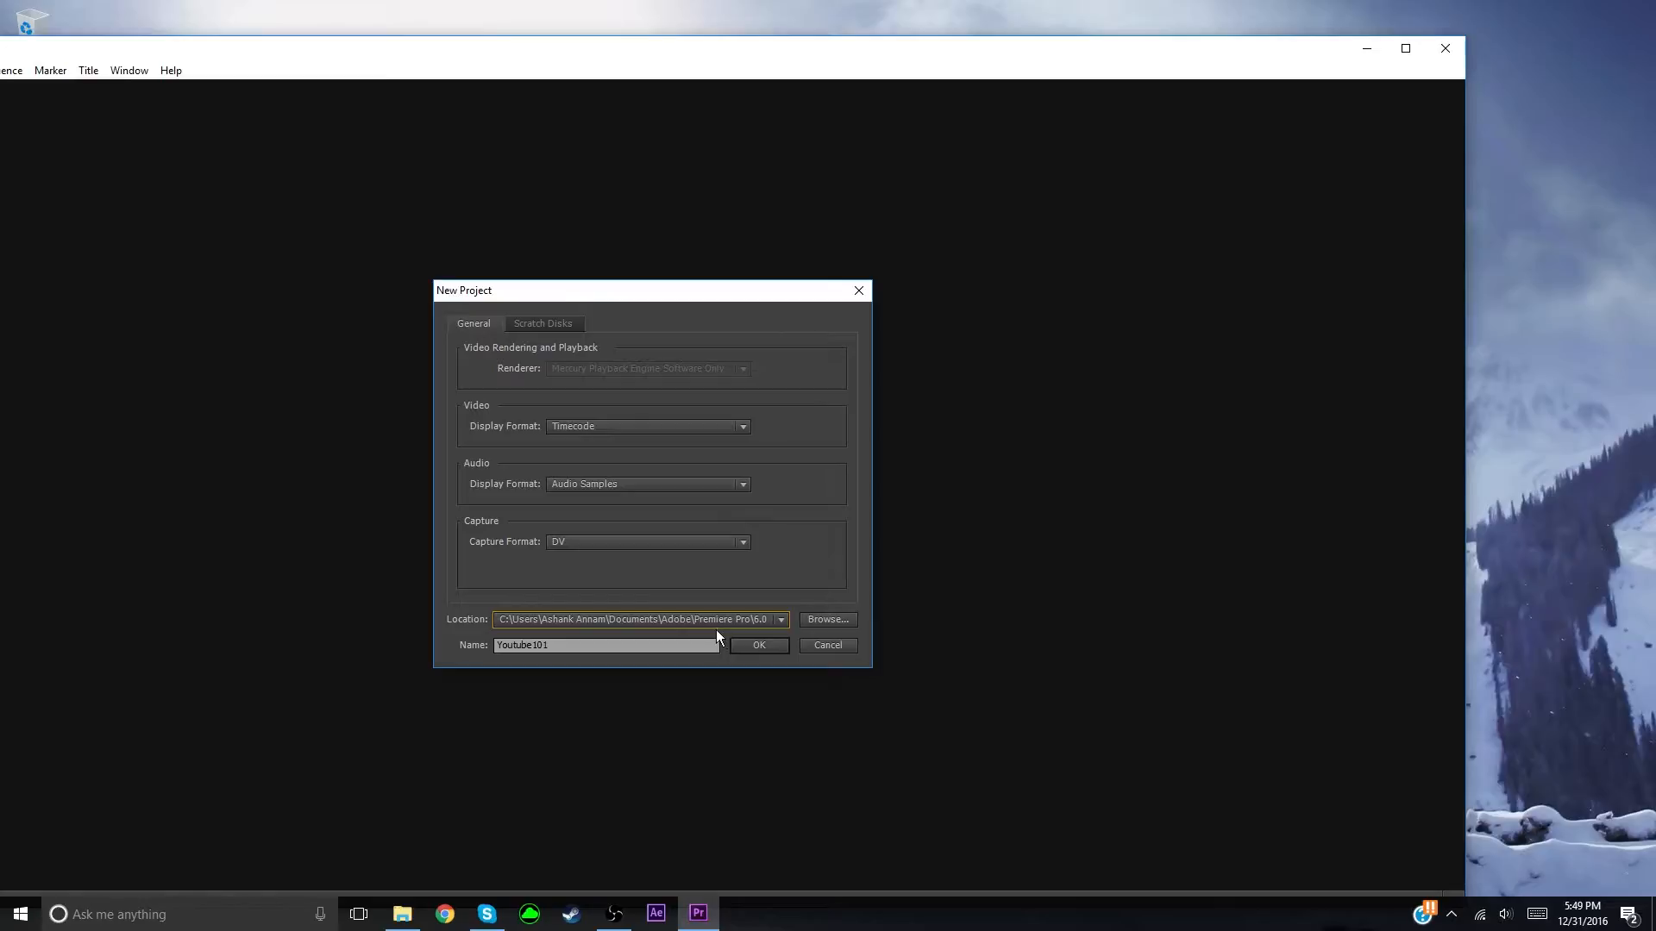
click(752, 649)
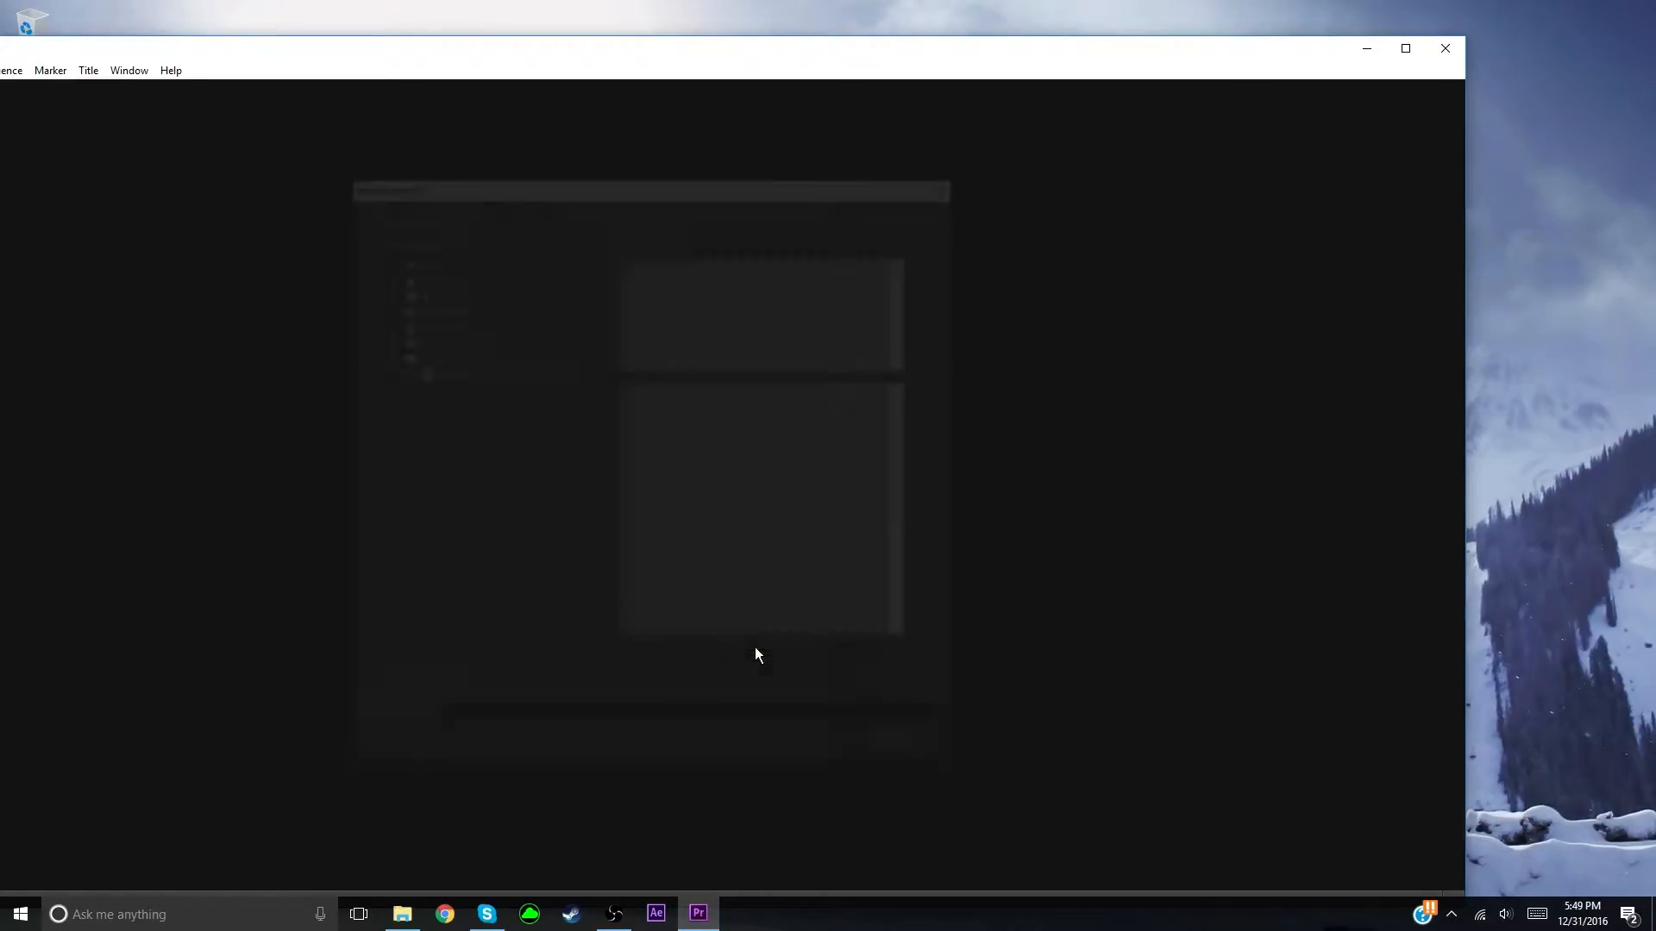
Step: Create a sequence named Youtube101 from the custom 1080p60fps preset
click(453, 370)
drag(528, 723, 310, 740)
text(Youtube101)
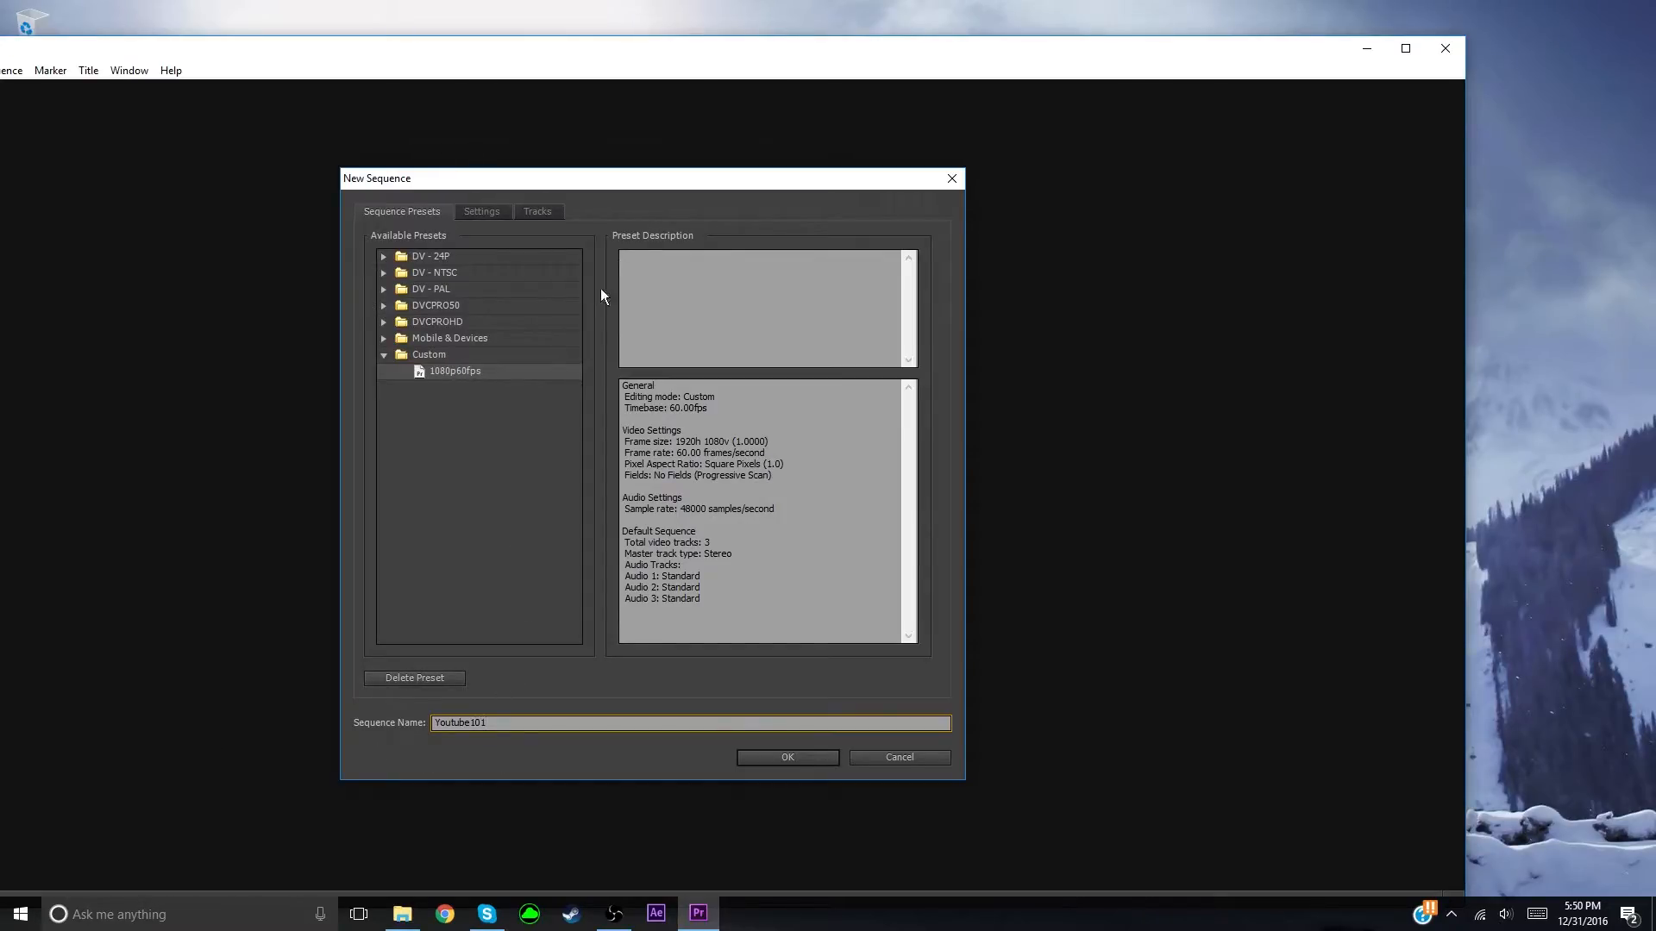
click(819, 72)
click(1409, 51)
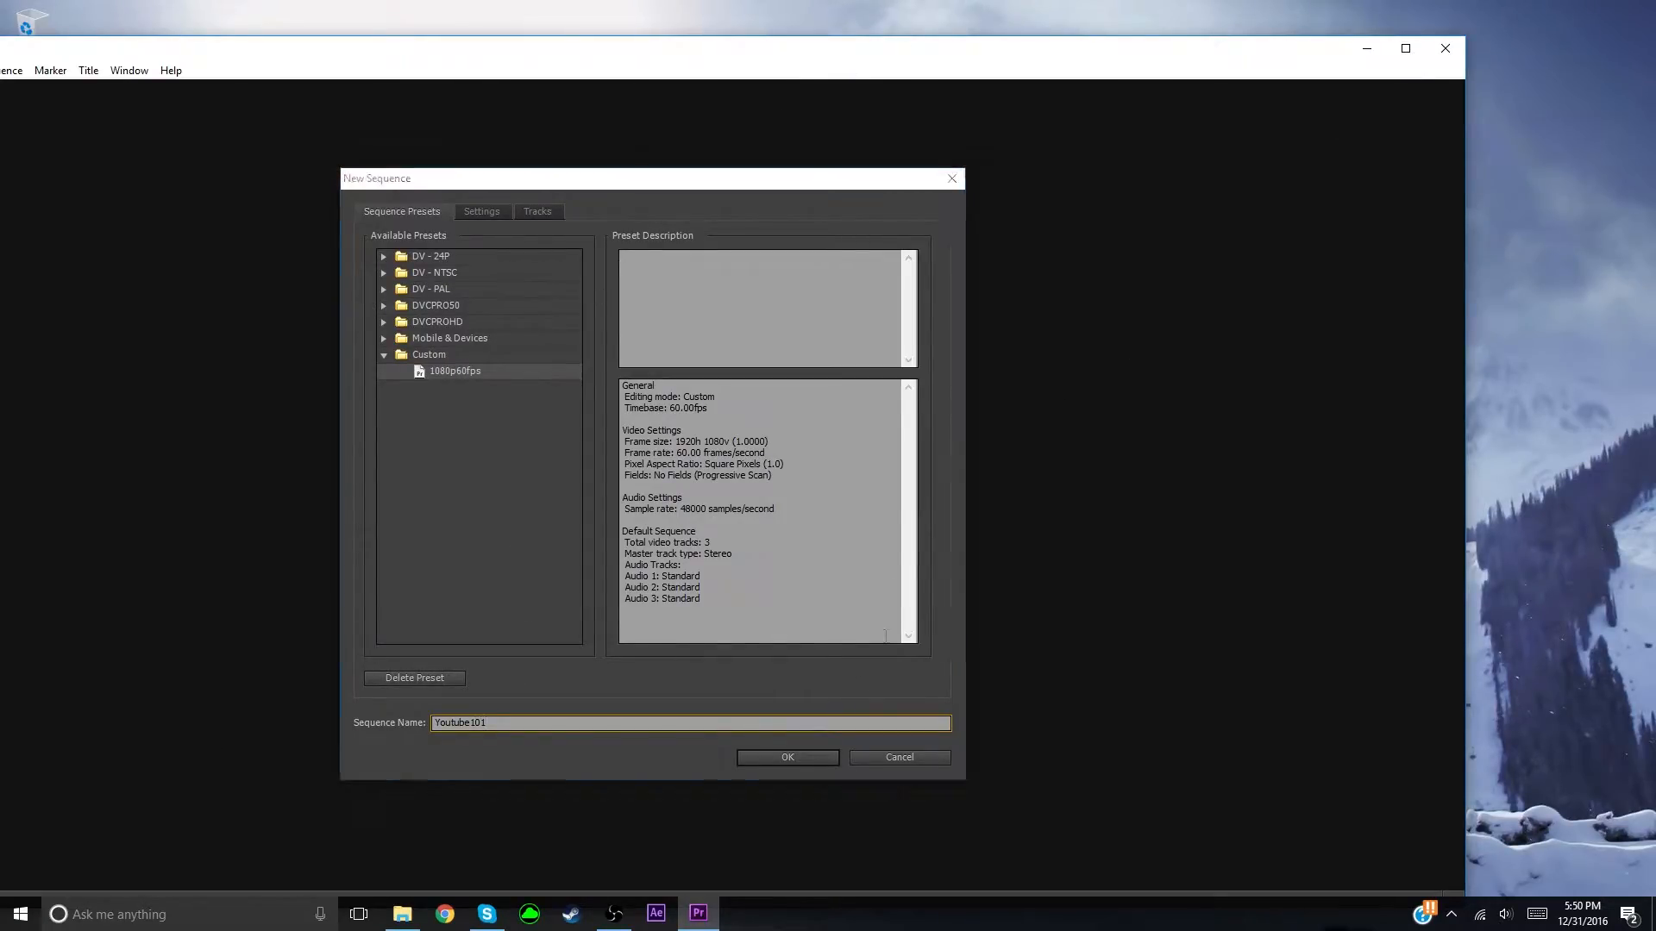
click(780, 761)
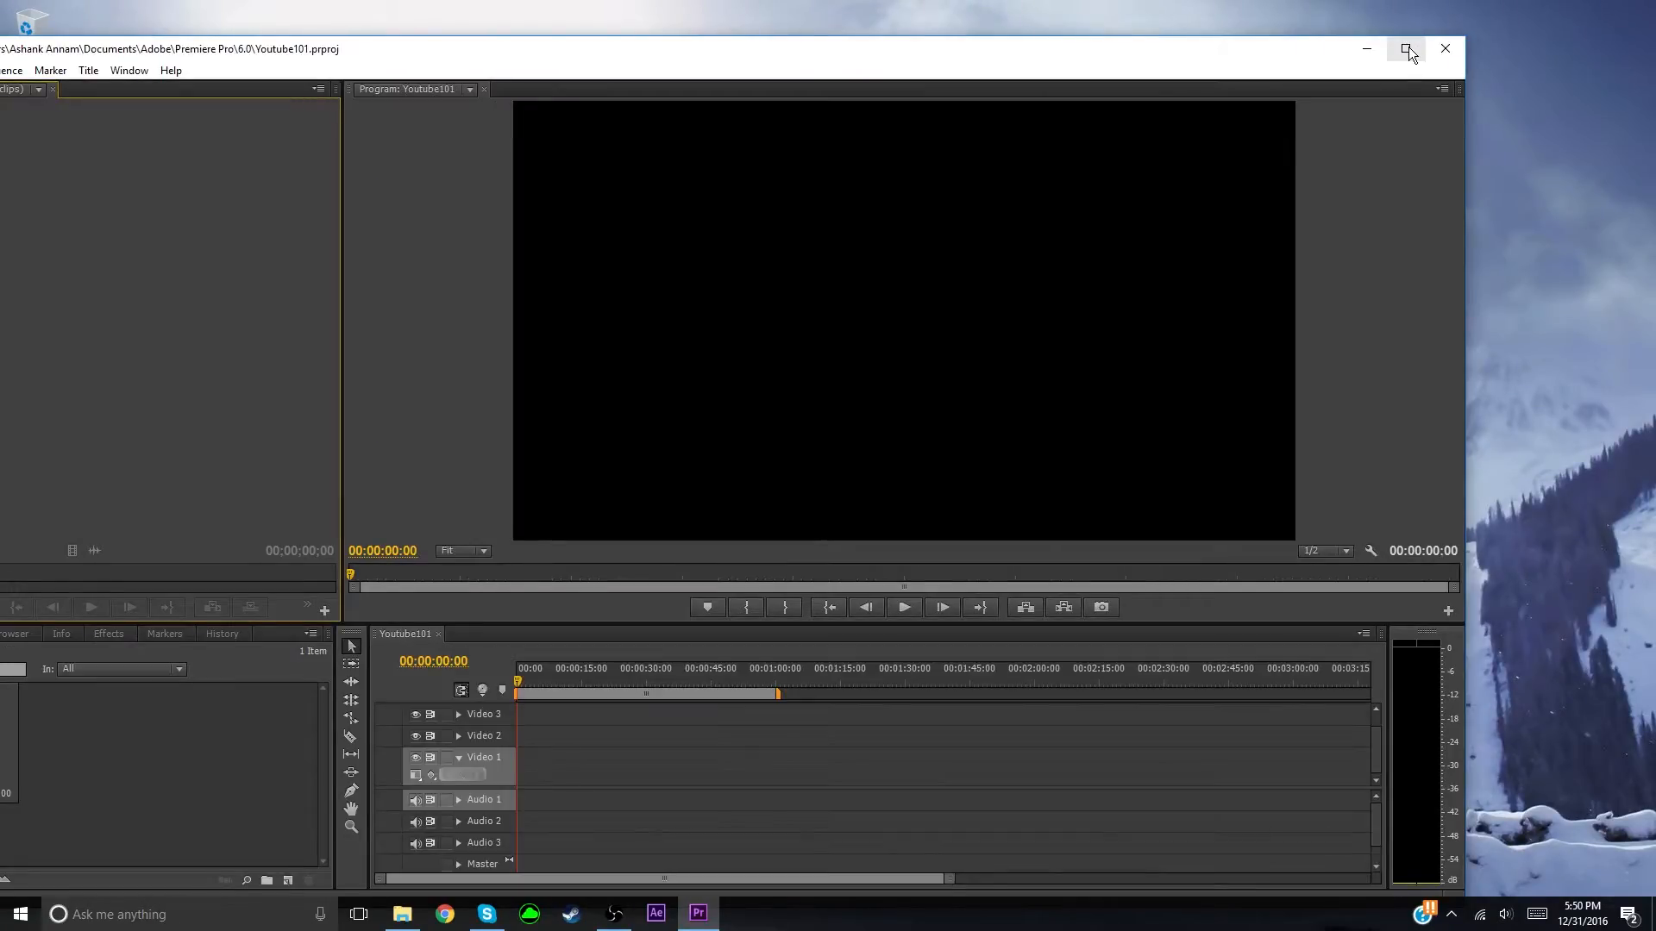
Step: Maximize the Premiere Pro window and activate the Selection Tool
click(1408, 48)
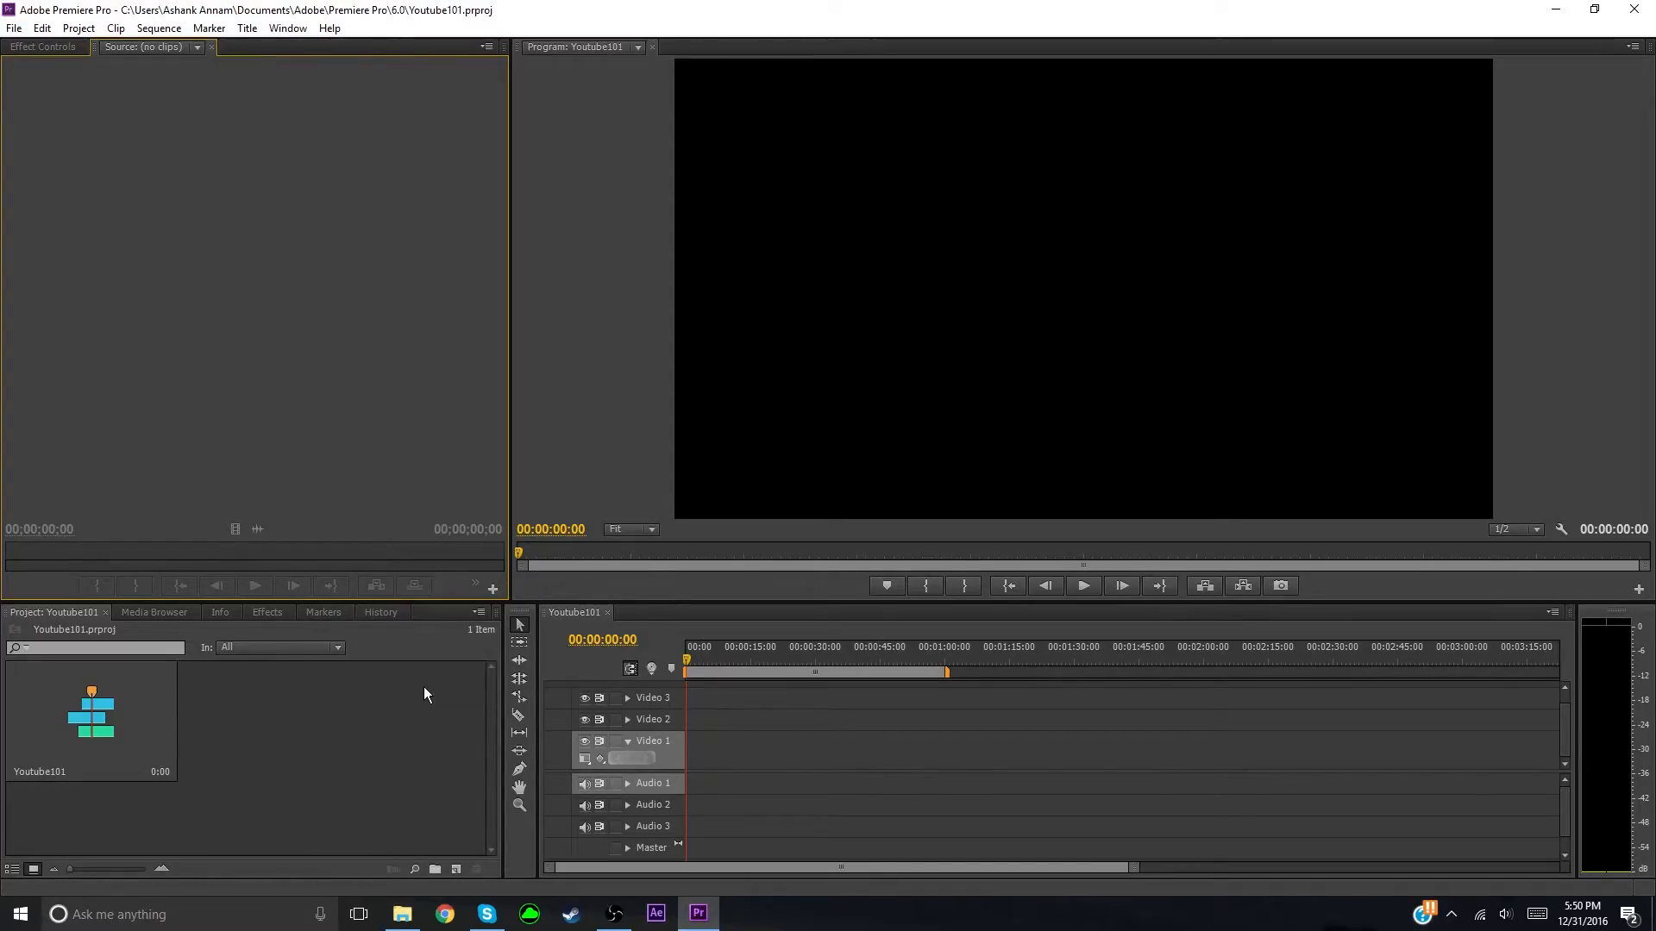
click(518, 625)
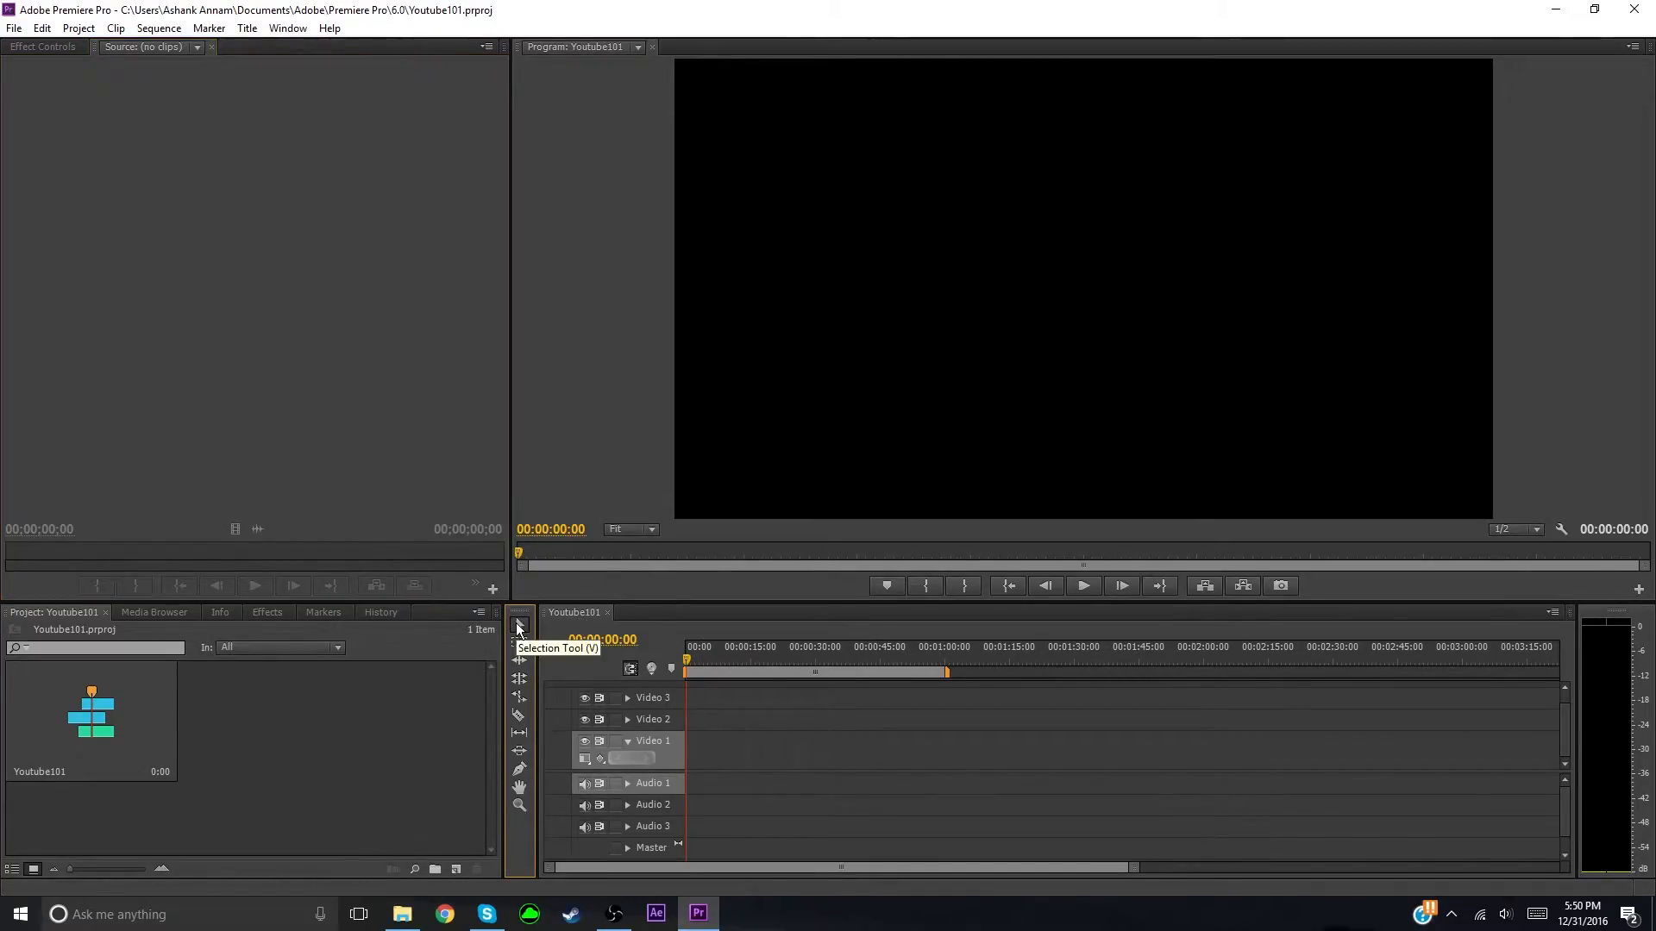
click(520, 717)
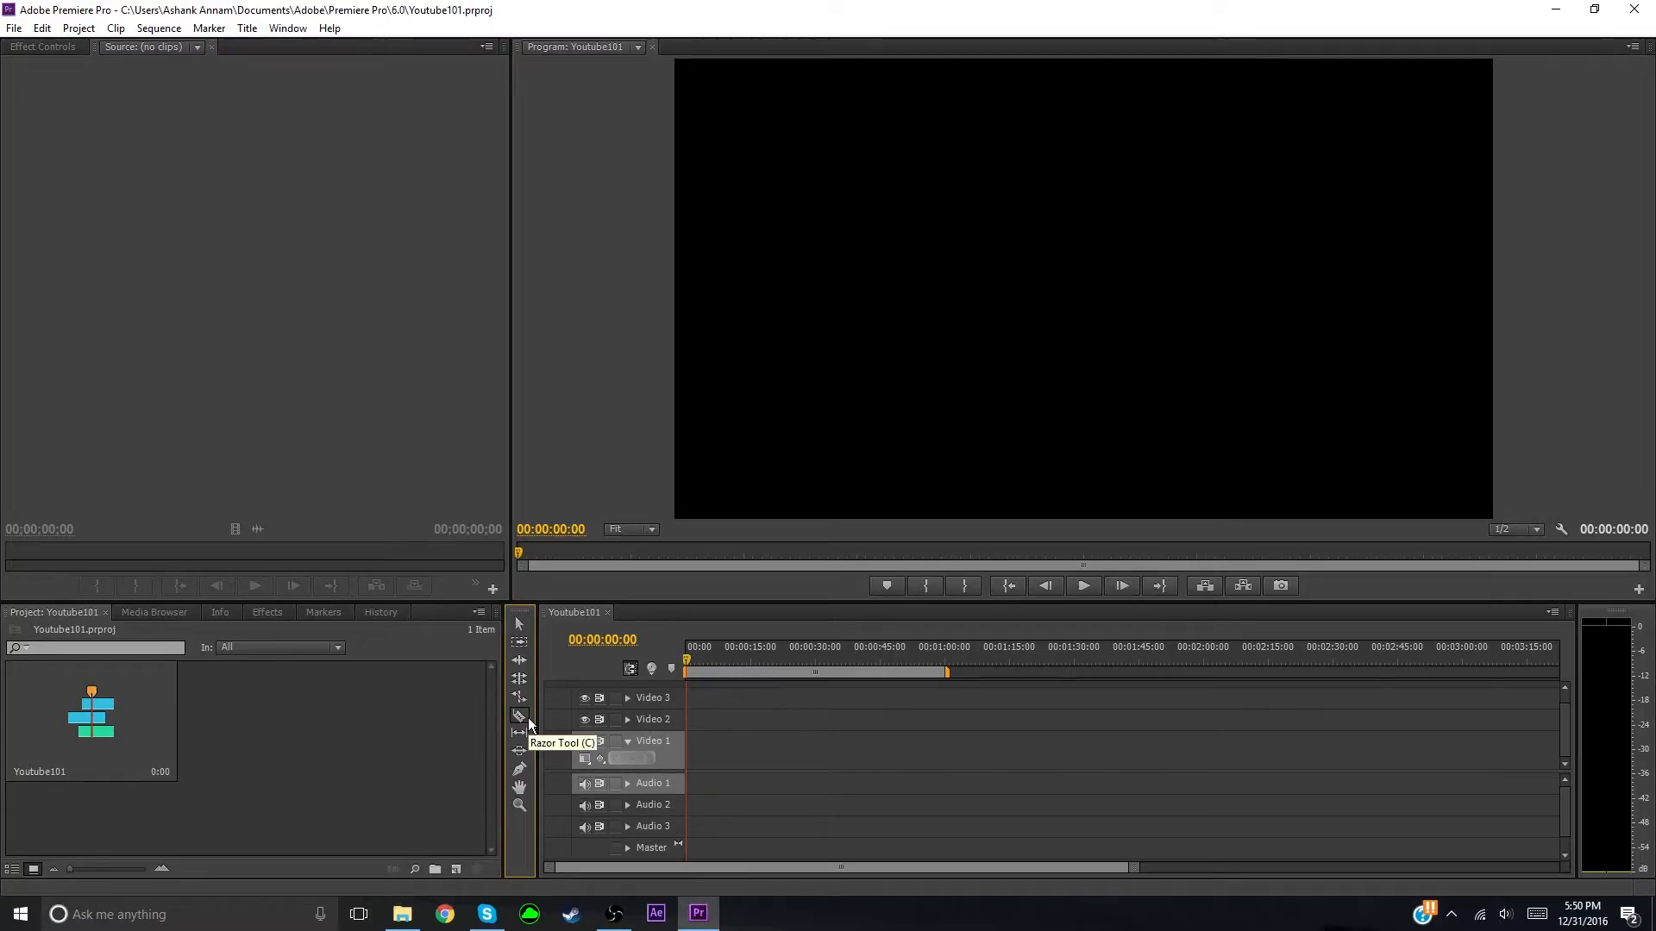
click(521, 632)
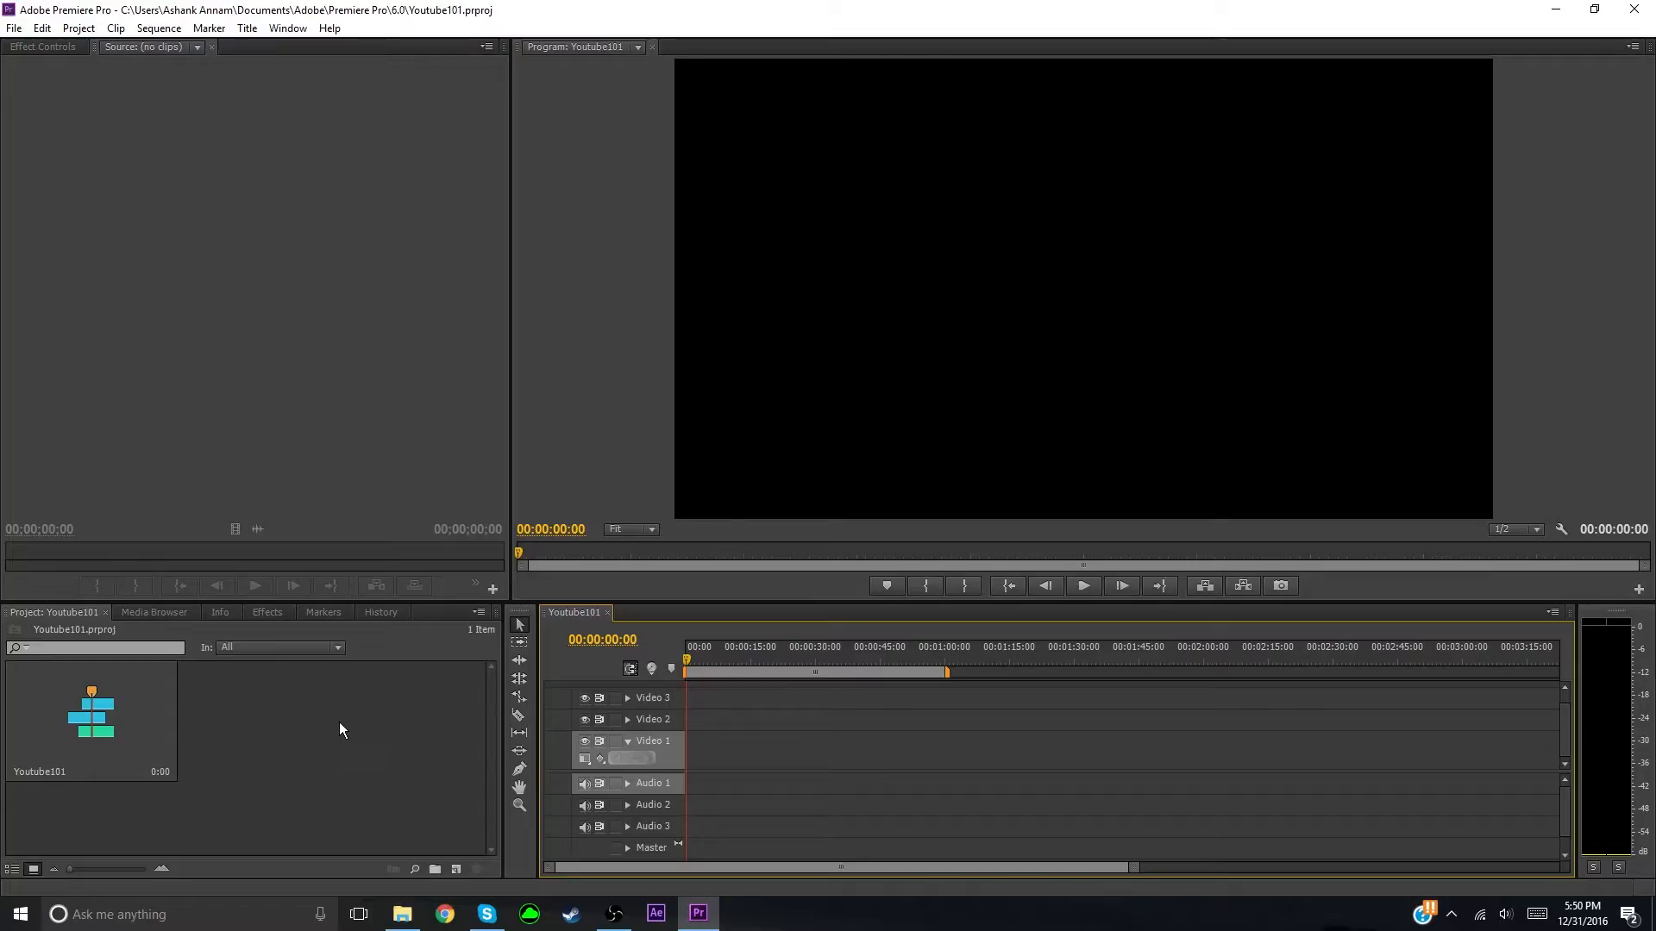
Step: Import recordimg (01).mp4 from the Videos folder and place it at the start of Video 1, keeping the existing sequence settings
right_click(270, 678)
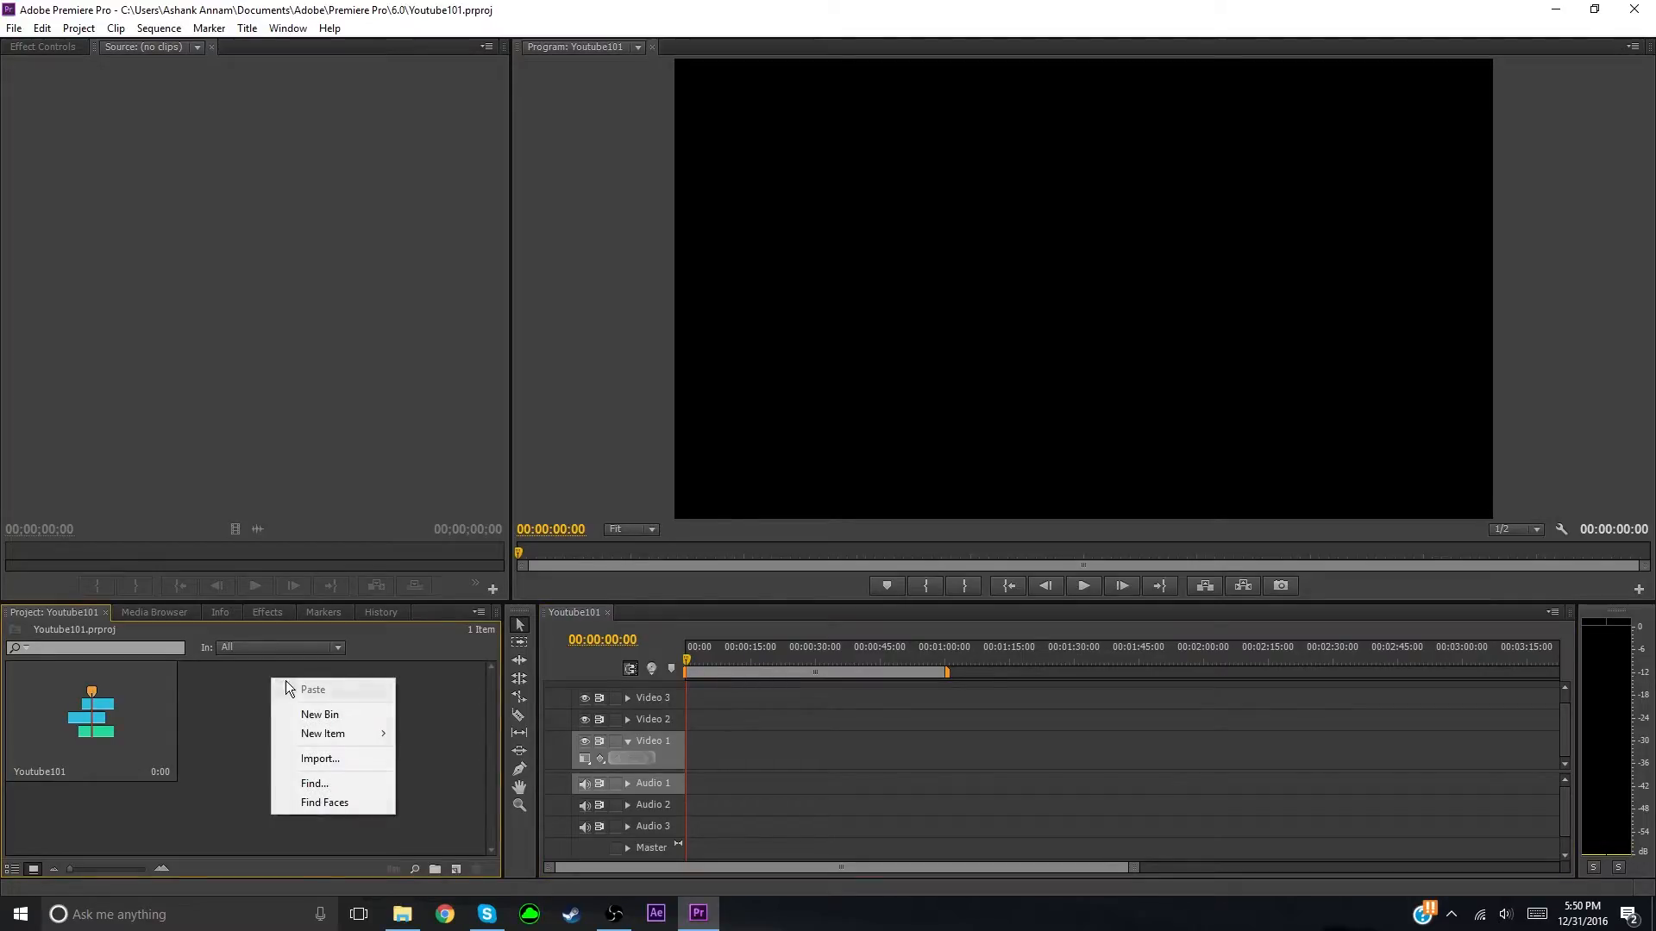
click(319, 758)
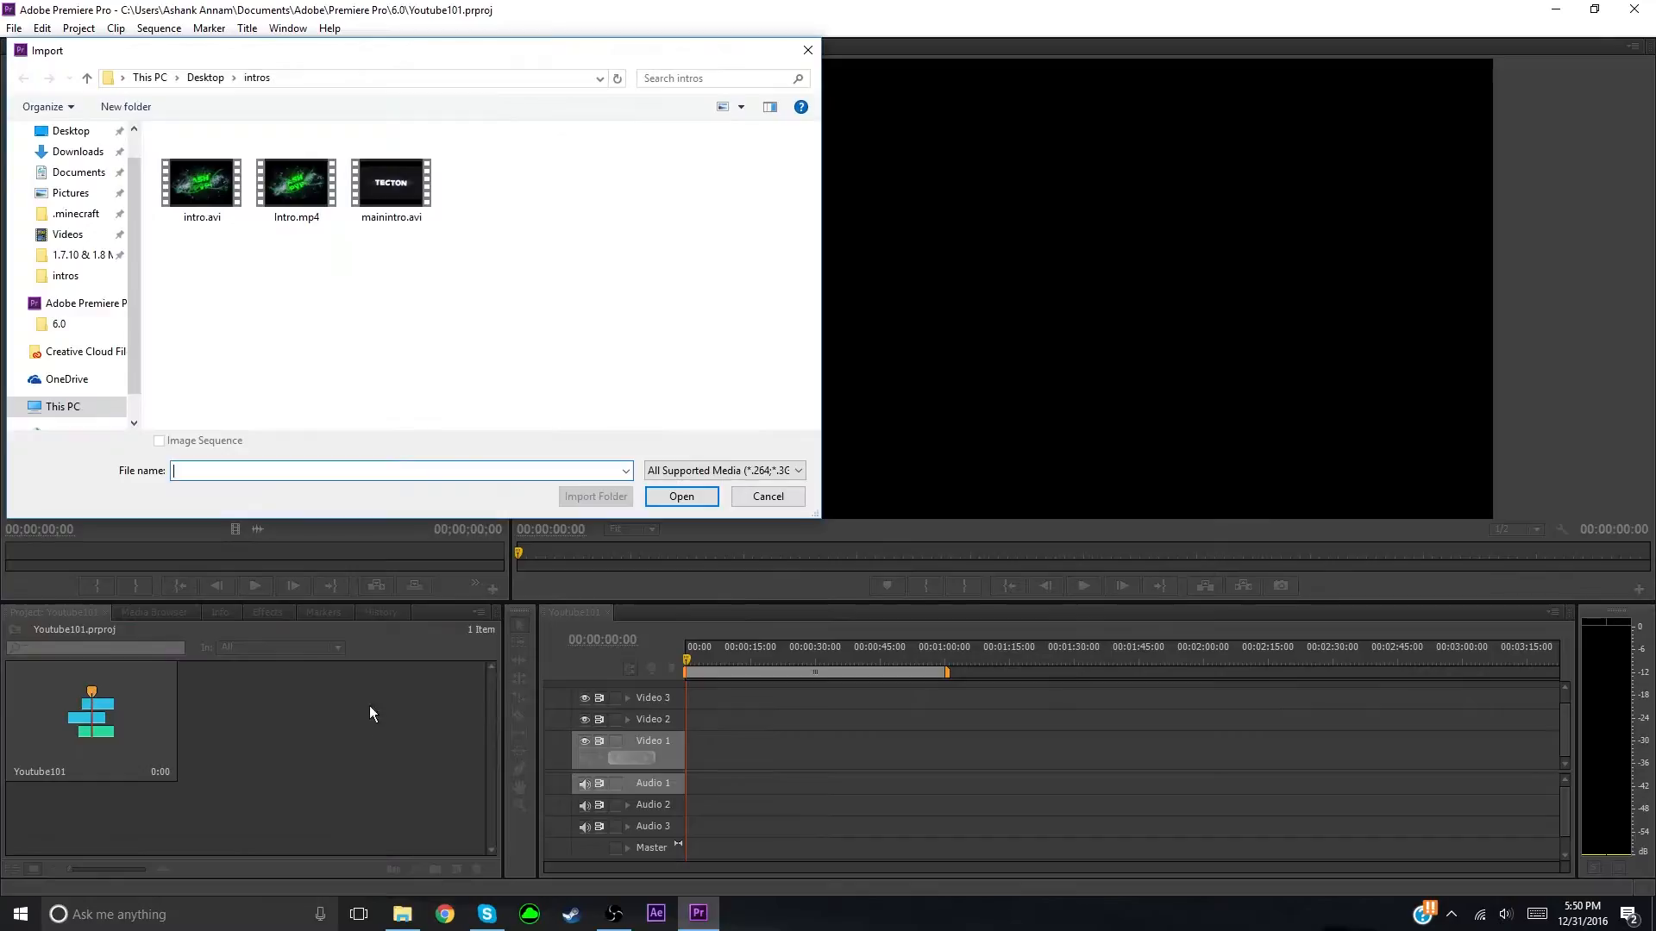
click(67, 233)
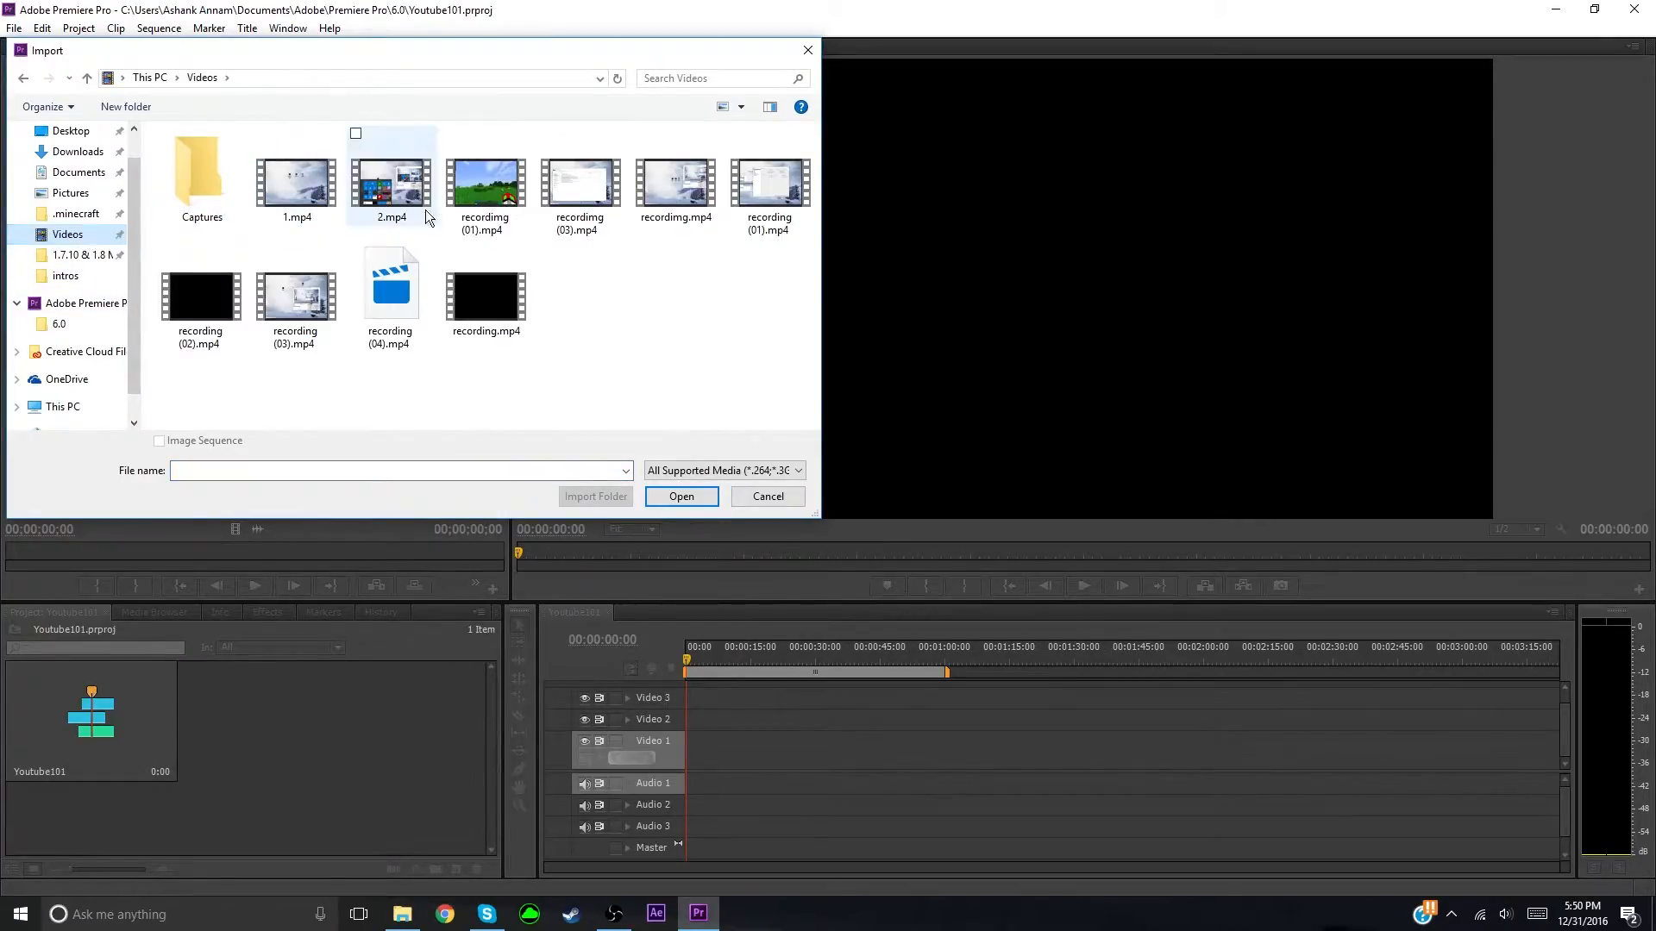
click(481, 199)
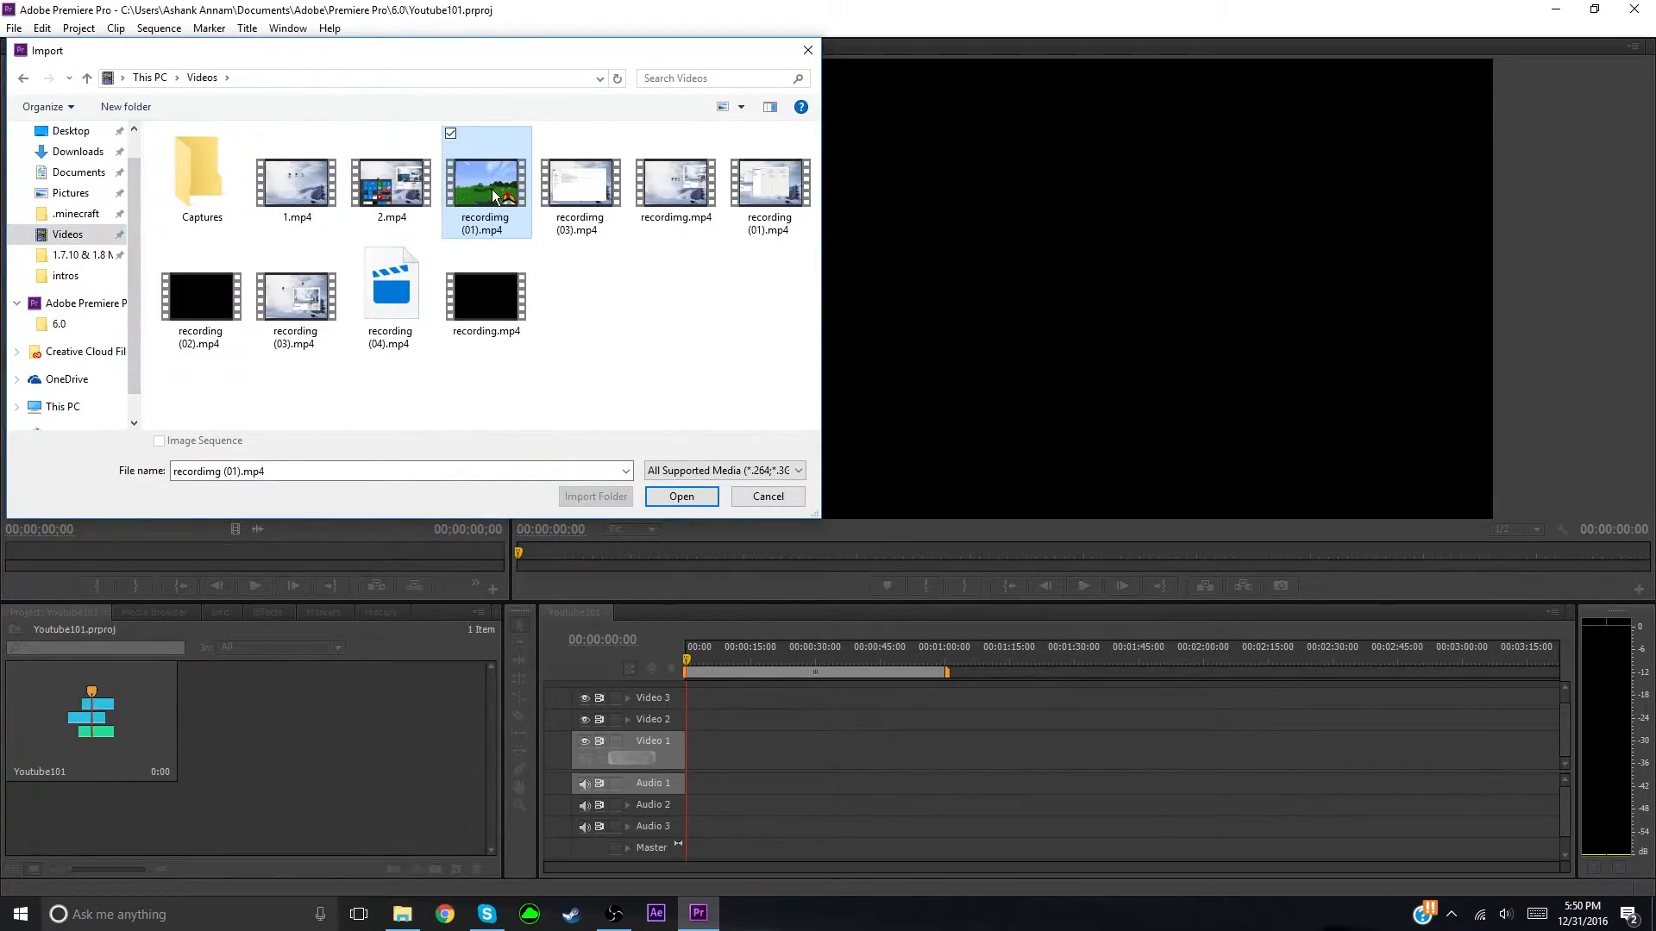
click(681, 493)
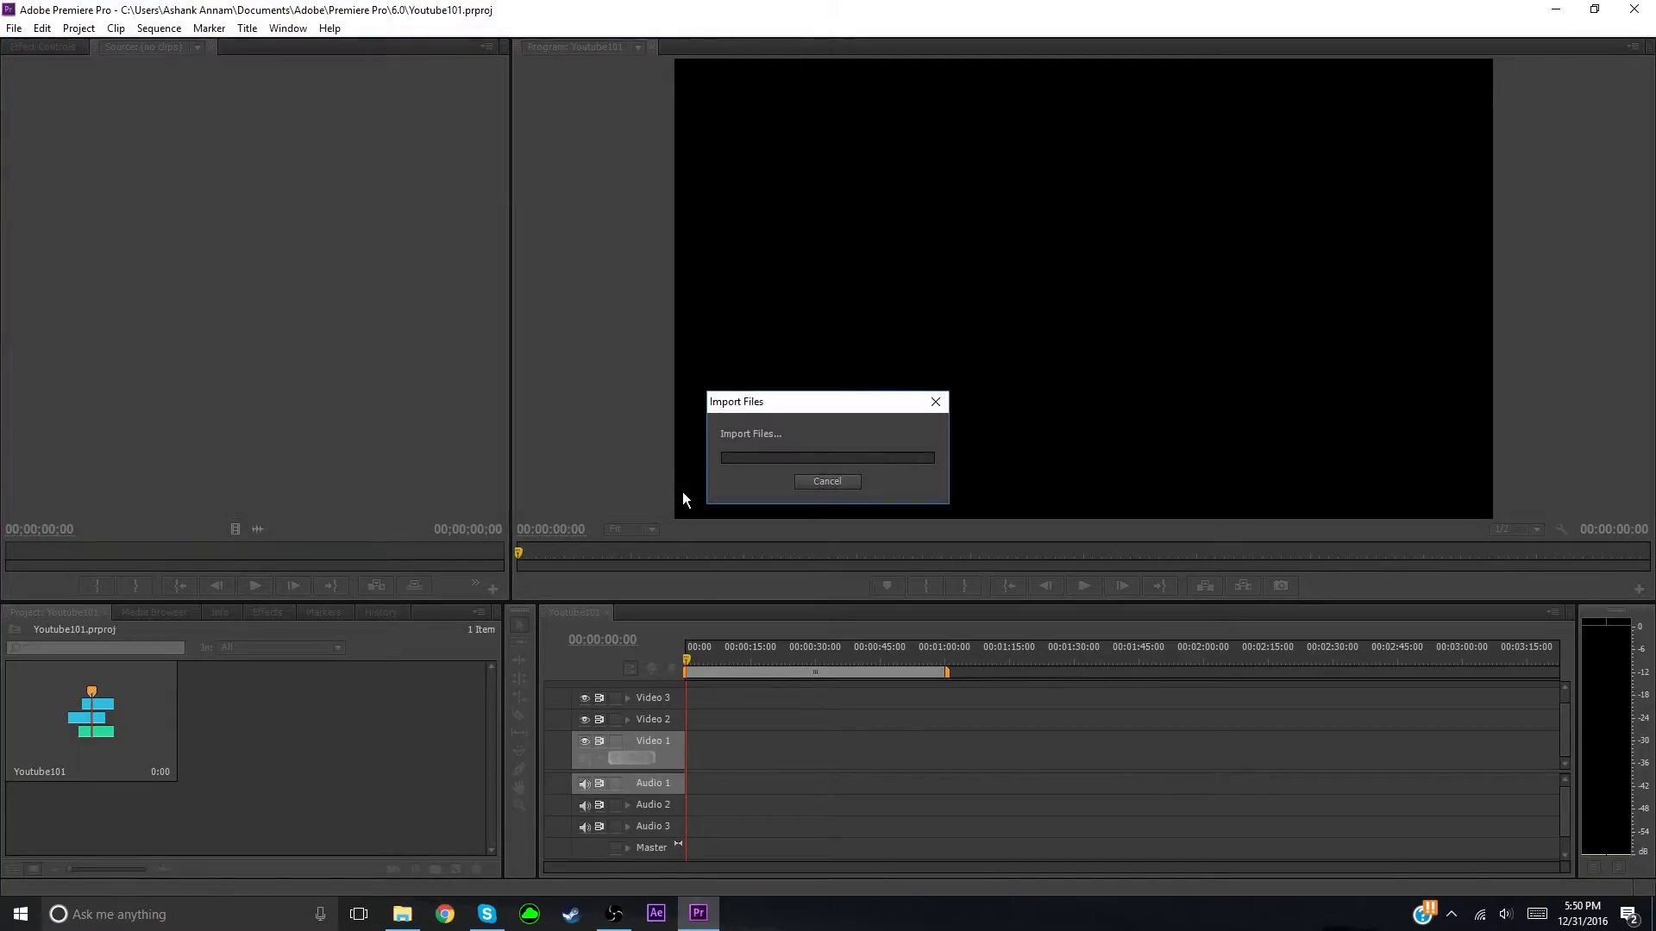
drag(214, 738, 726, 780)
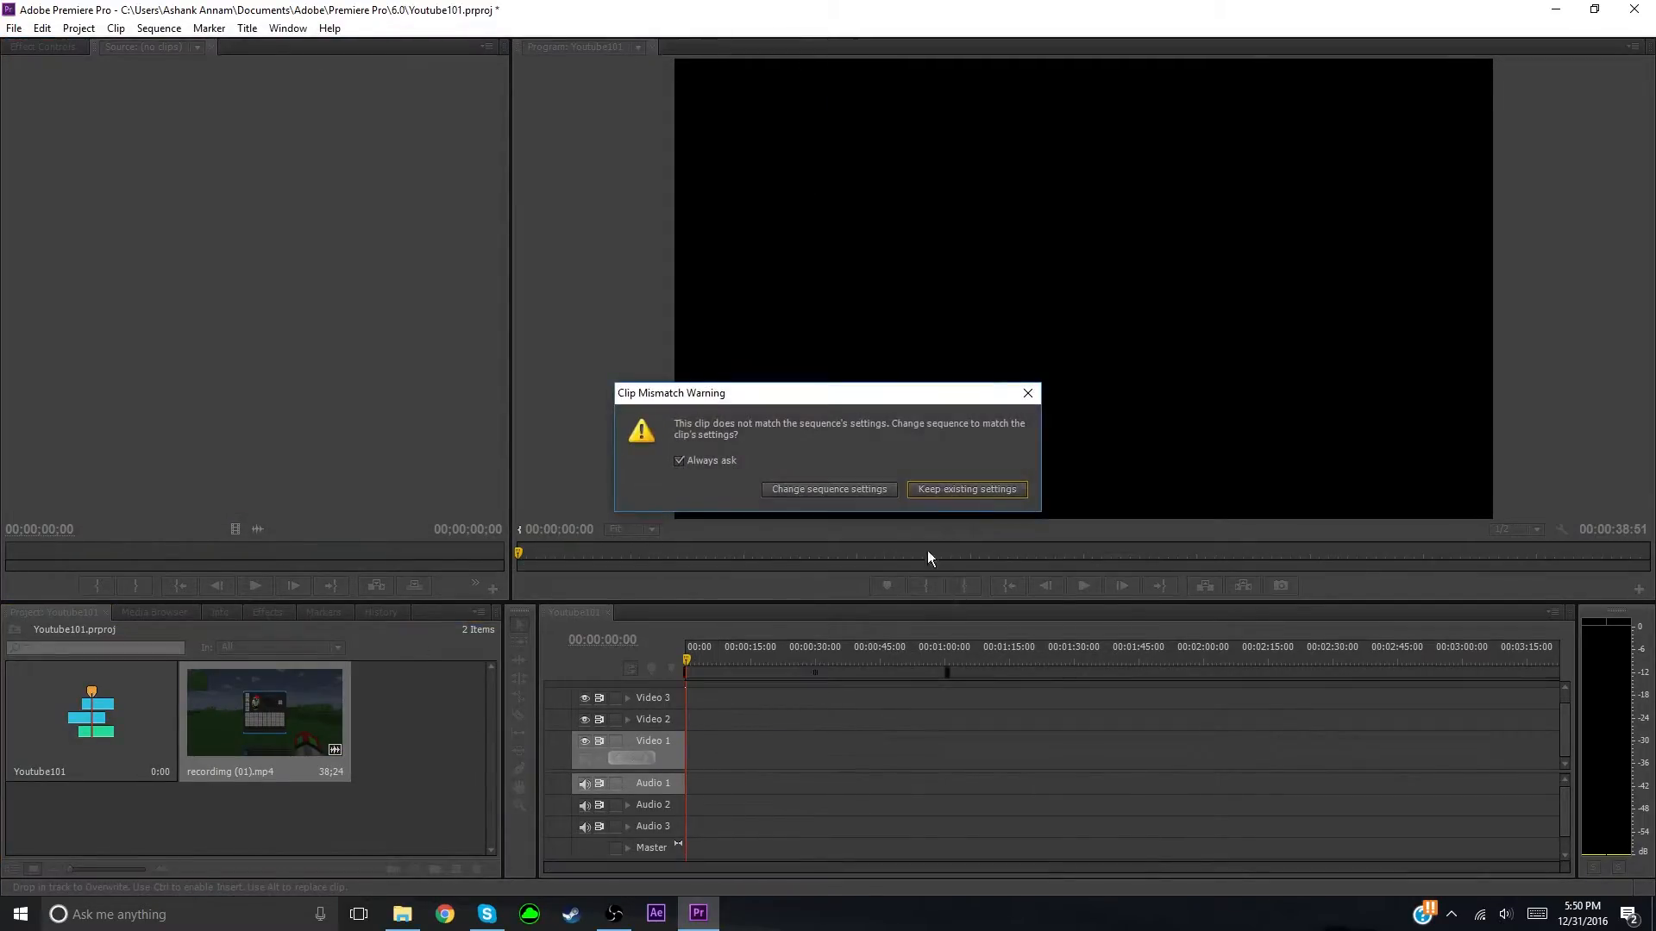
click(947, 493)
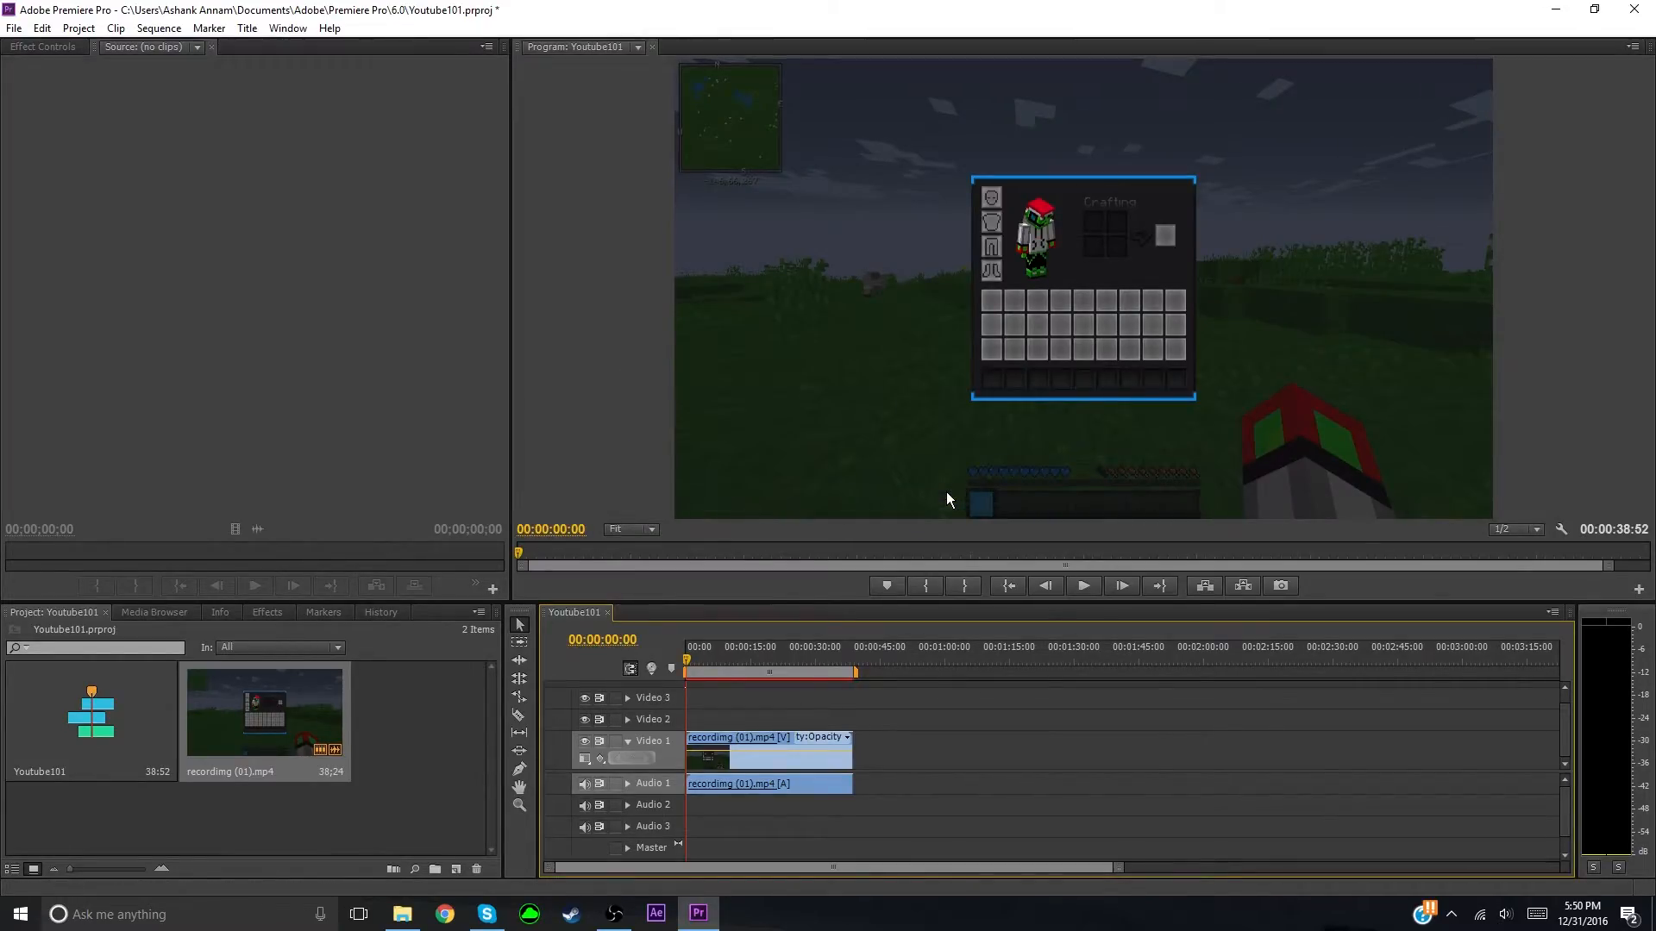
Step: Unlink the clip's video and audio in the timeline and delete its audio from Audio 1
right_click(769, 743)
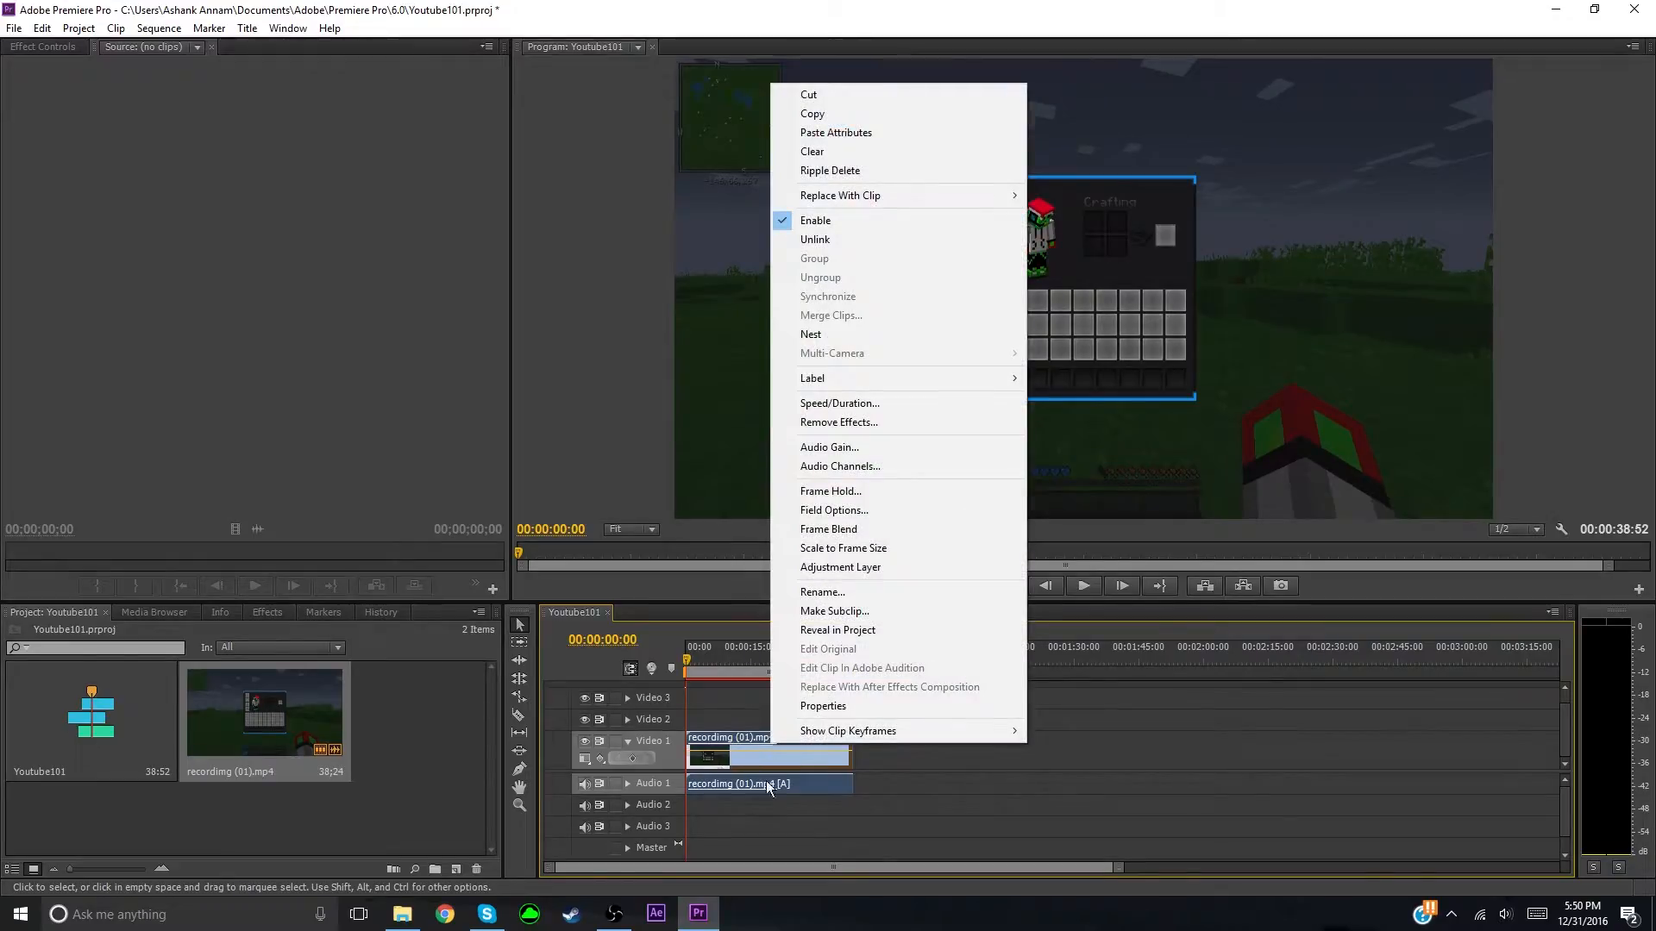
click(764, 777)
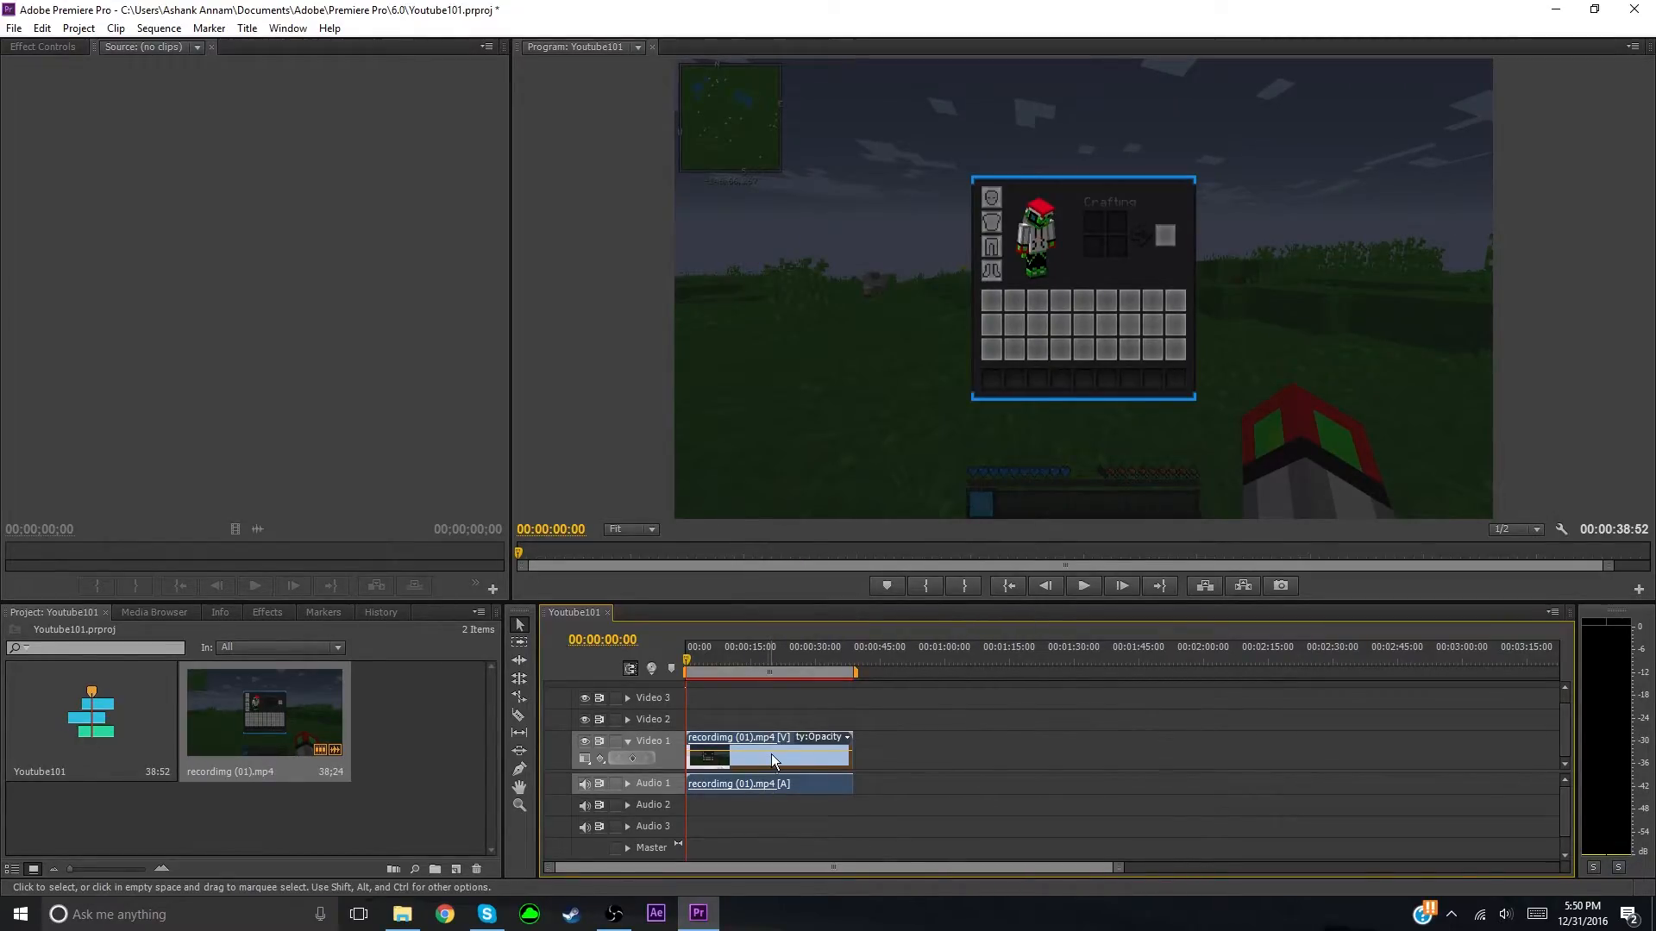
right_click(804, 756)
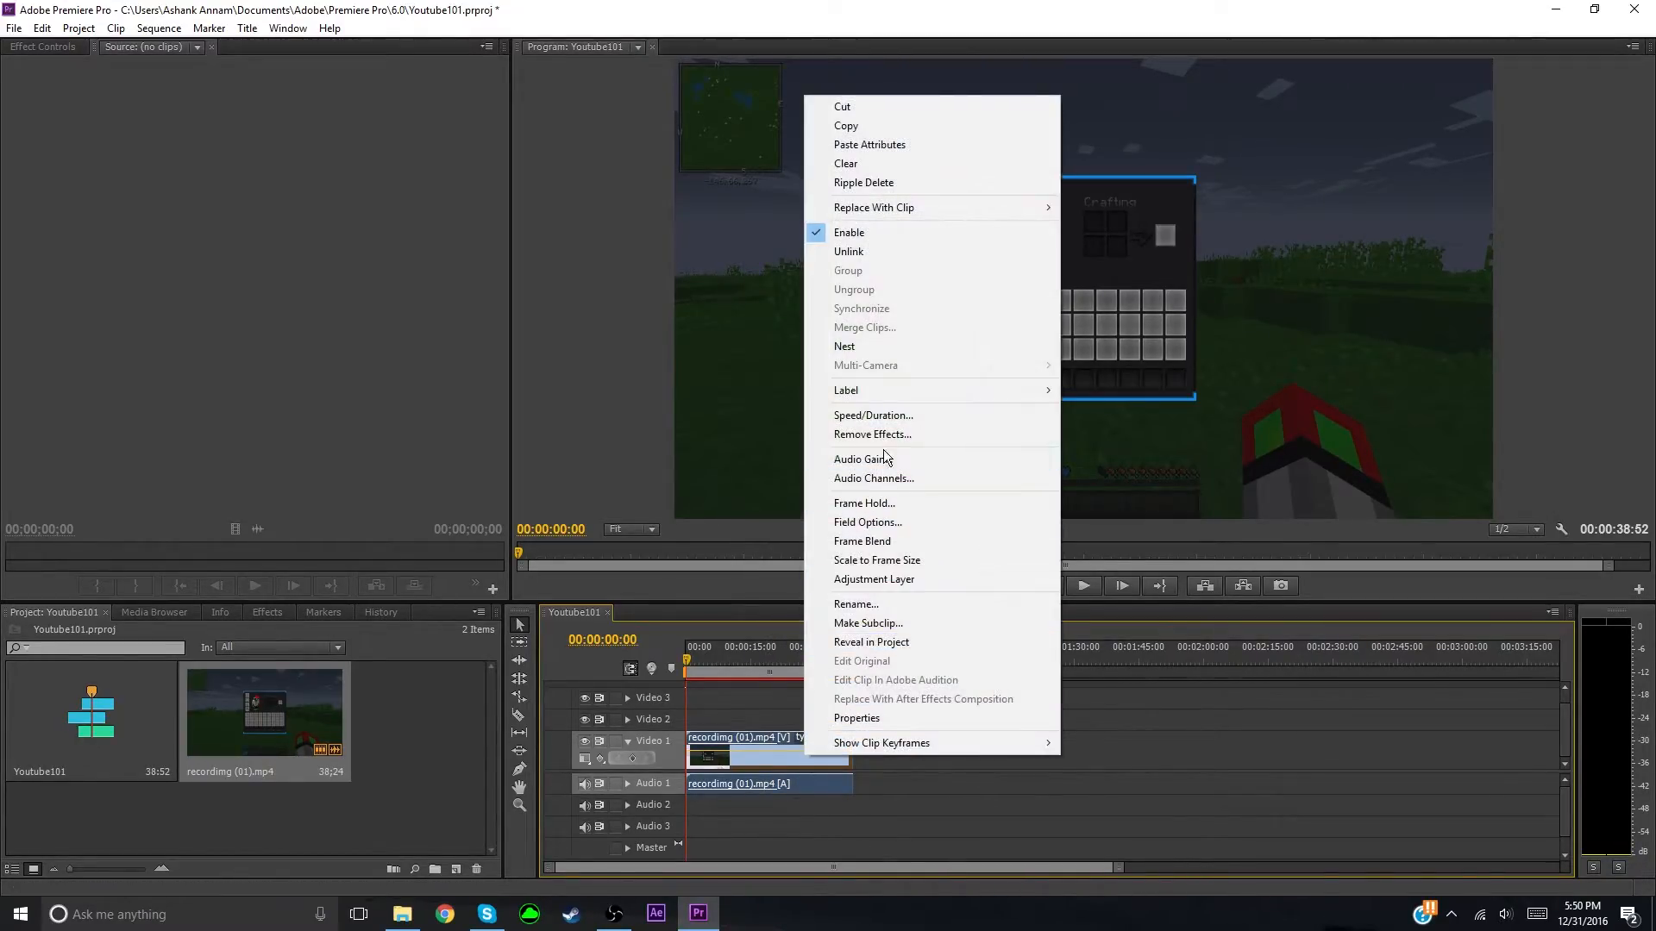
click(887, 254)
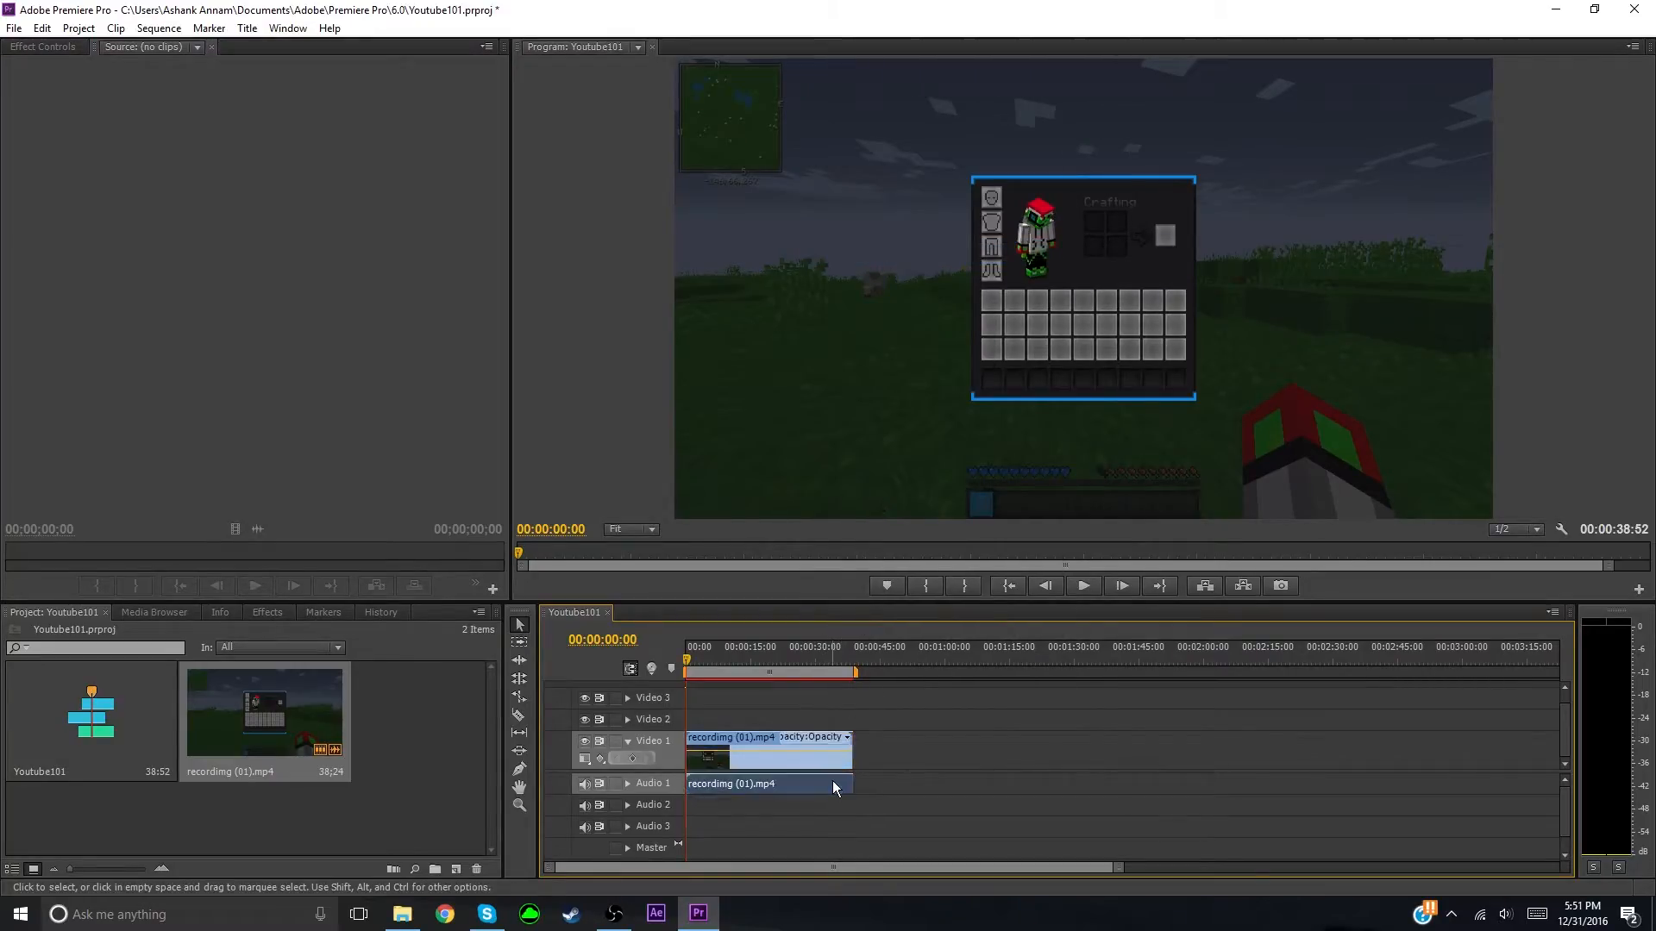
key(Delete)
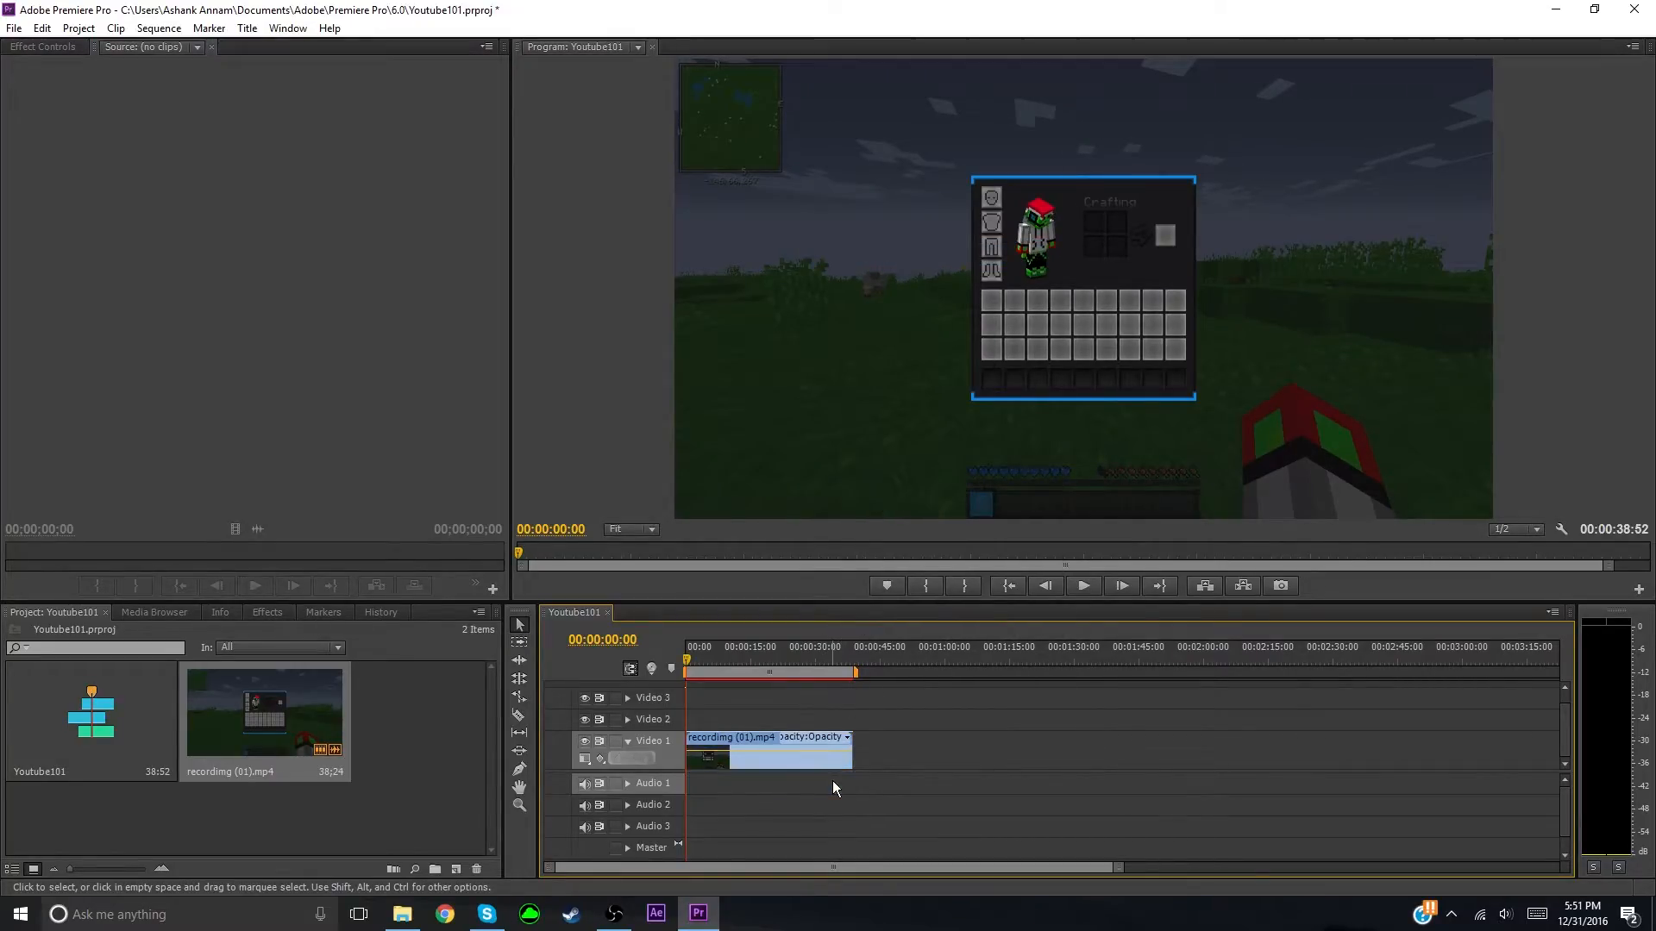
Step: Play the sequence briefly to preview the footage in the Program monitor, and stop playback
click(1088, 590)
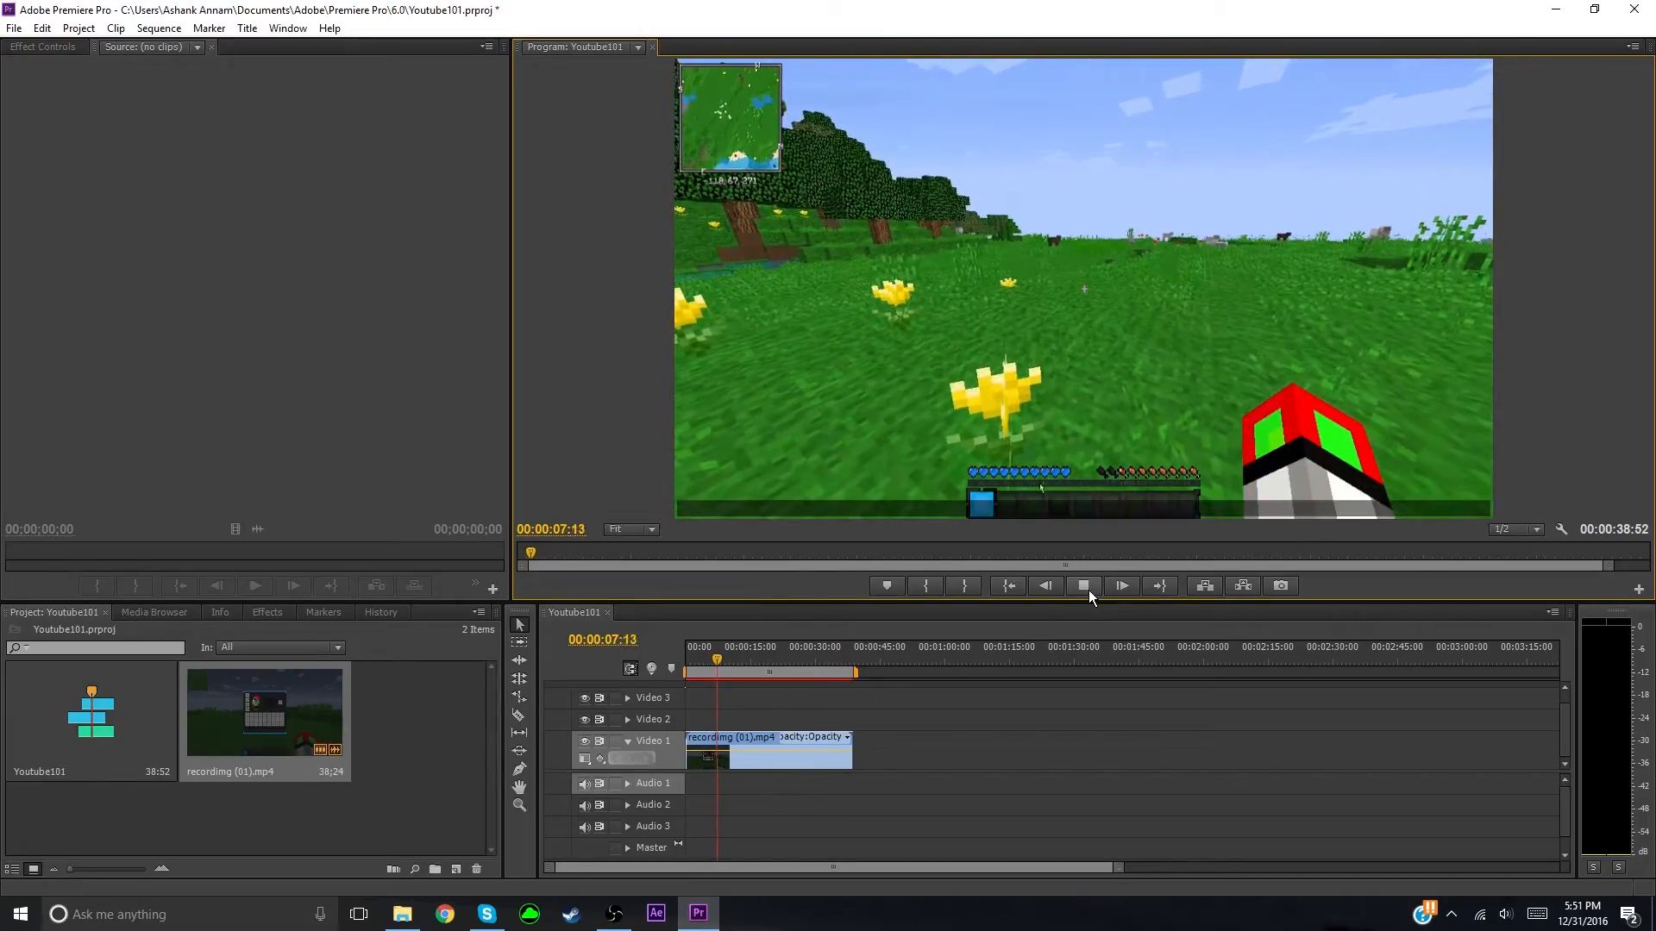
click(1088, 590)
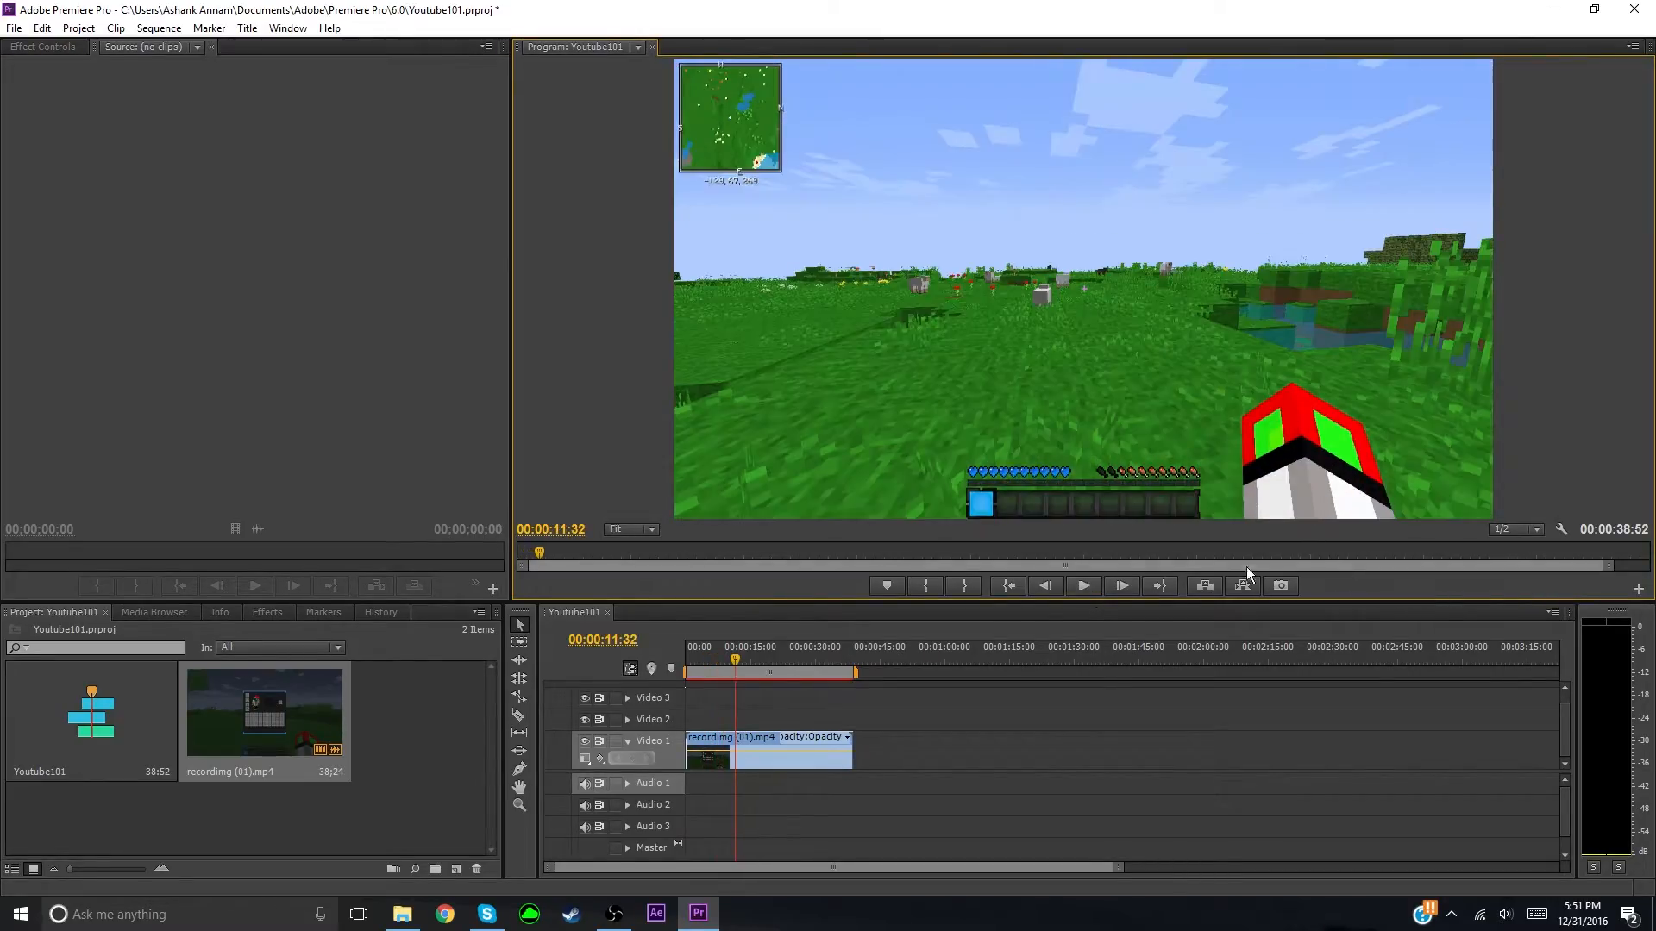
Step: Open the media export settings for the sequence, with source scaling at Scale To Fit and the source range set to Entire Sequence
click(15, 29)
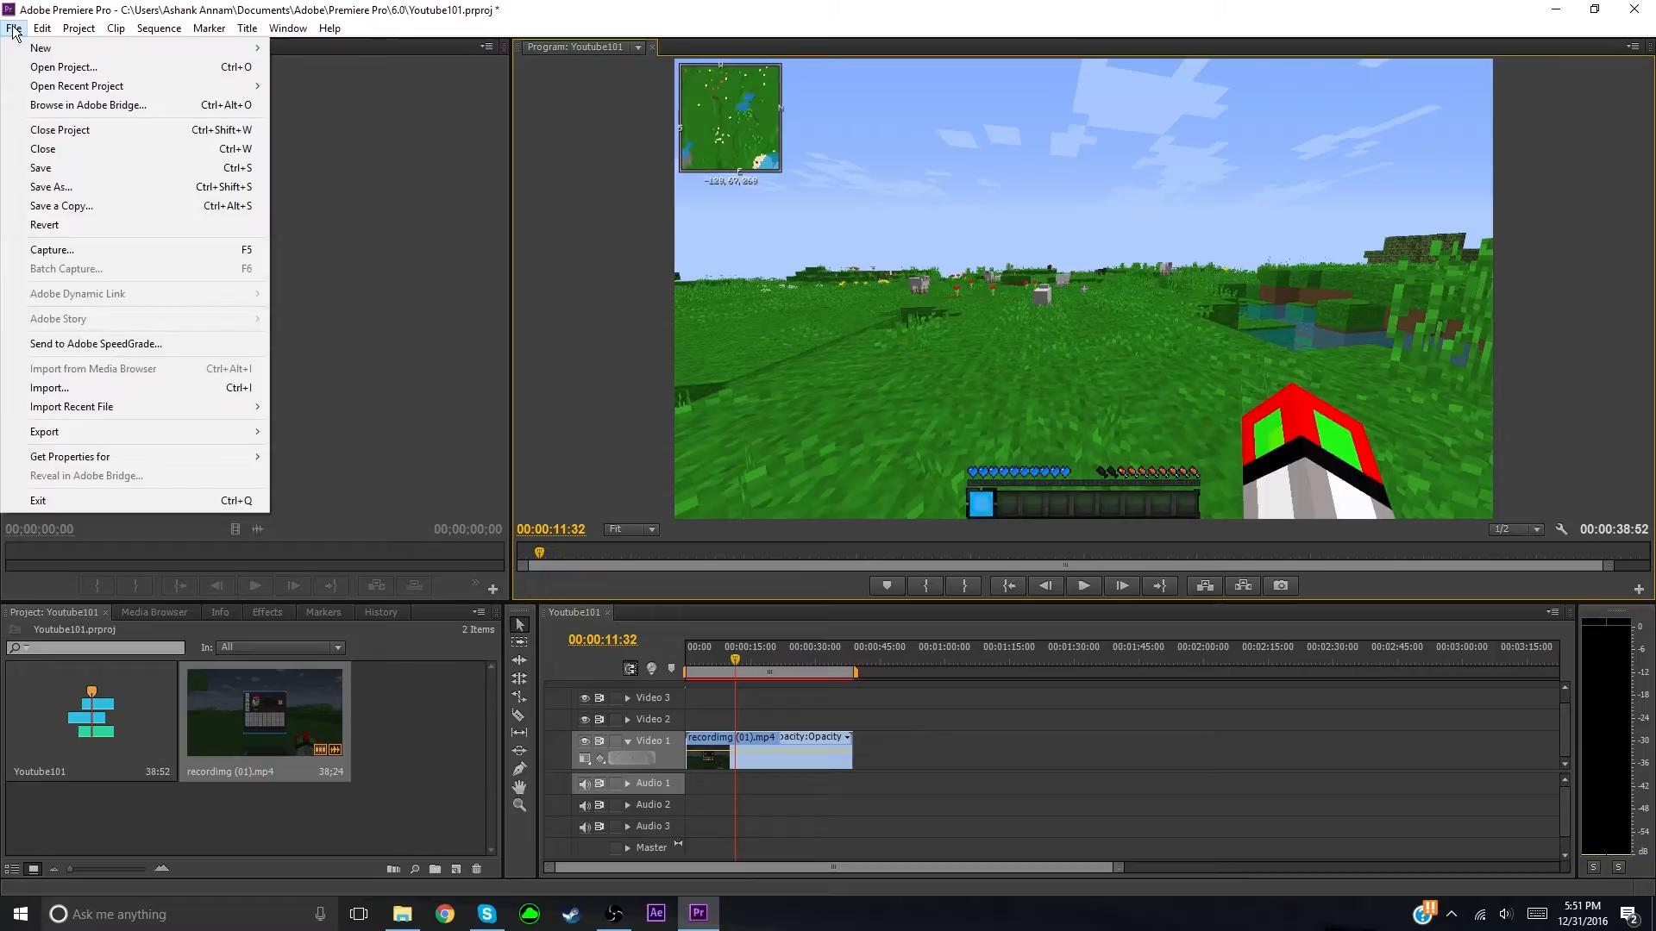
mouse_move(108, 434)
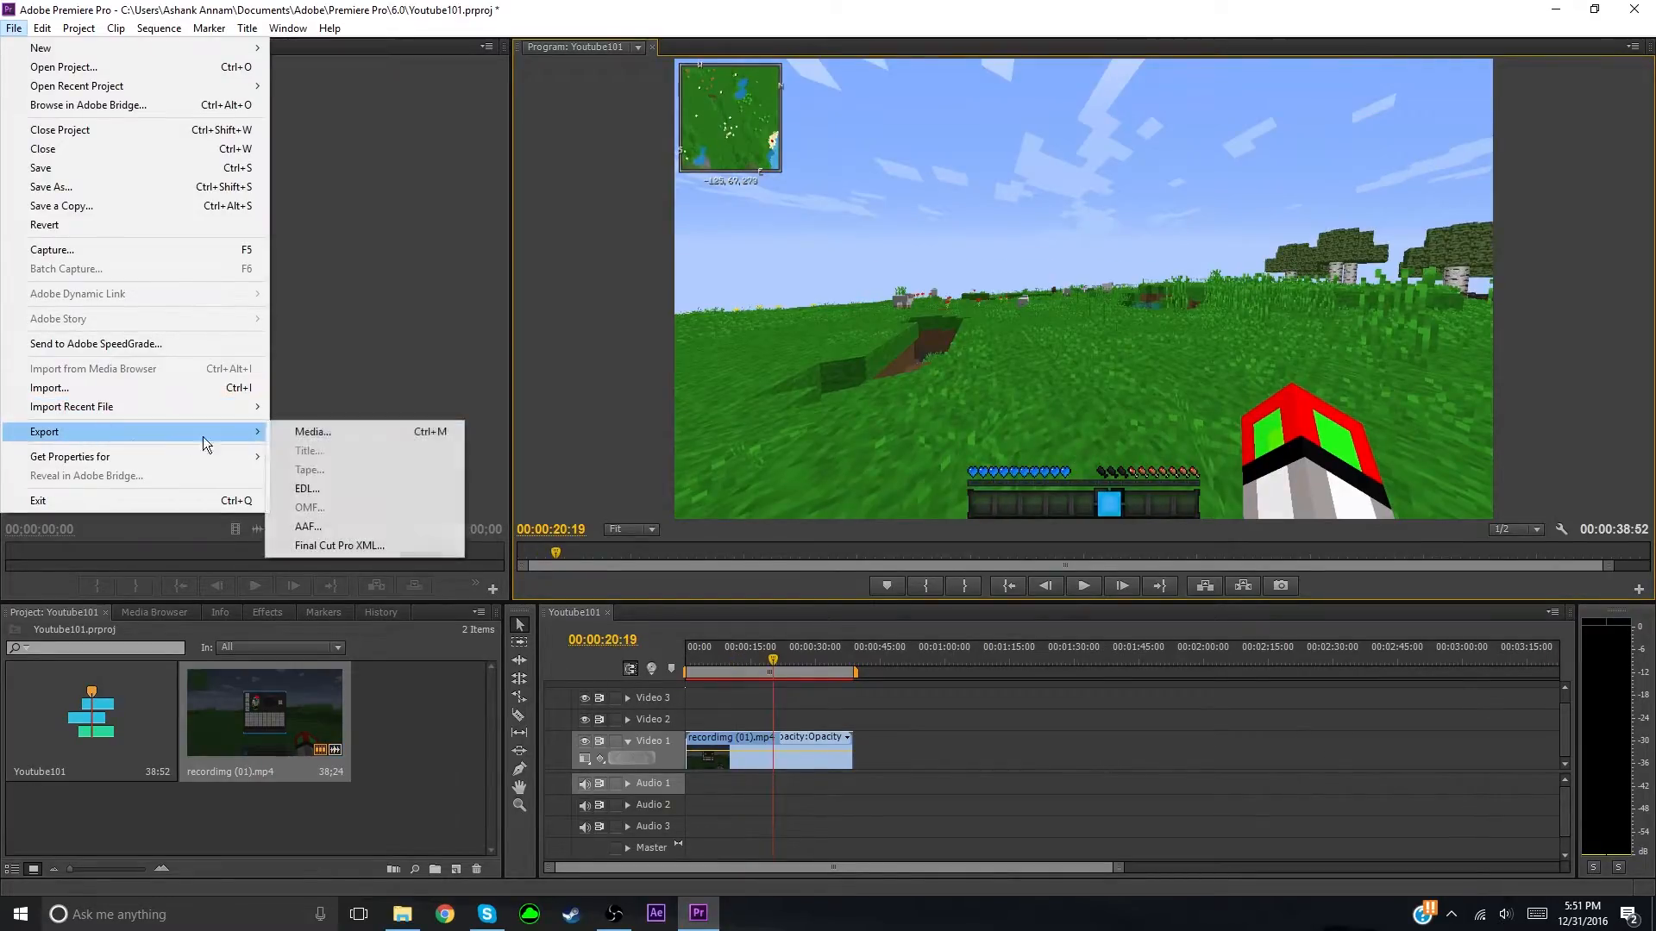
click(335, 440)
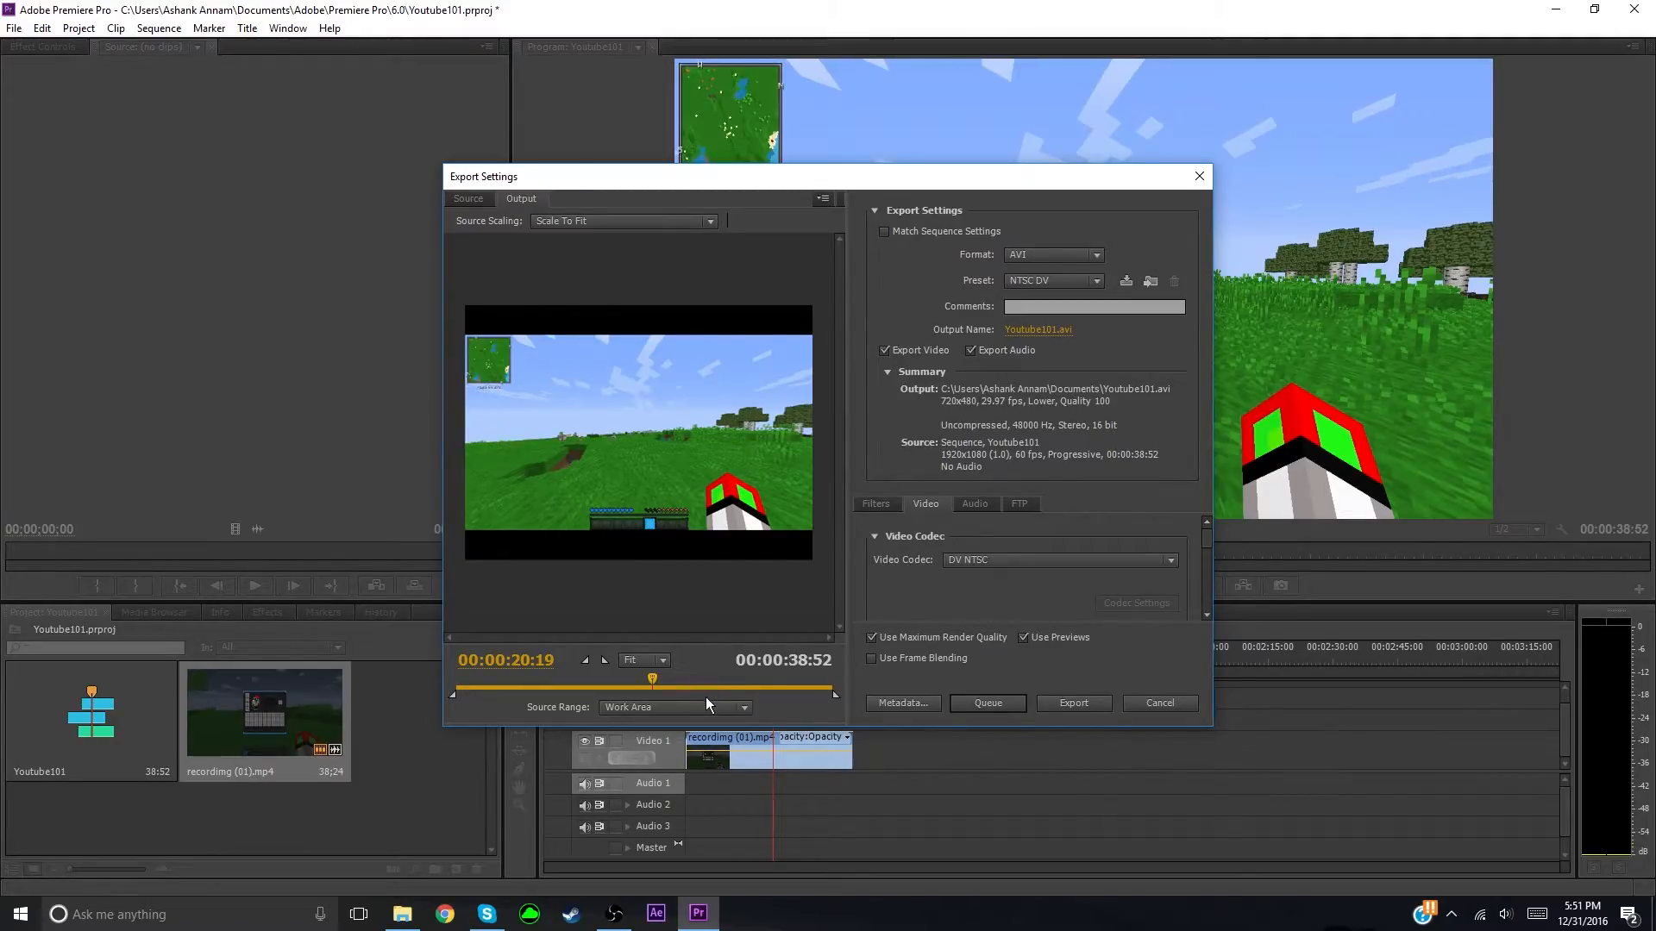
click(687, 221)
click(674, 239)
click(633, 709)
click(652, 730)
click(623, 705)
click(643, 729)
Step: Set the export format to H.264 and apply the CSGO/Minecraft (Without Blur) preset
click(1054, 255)
click(1078, 467)
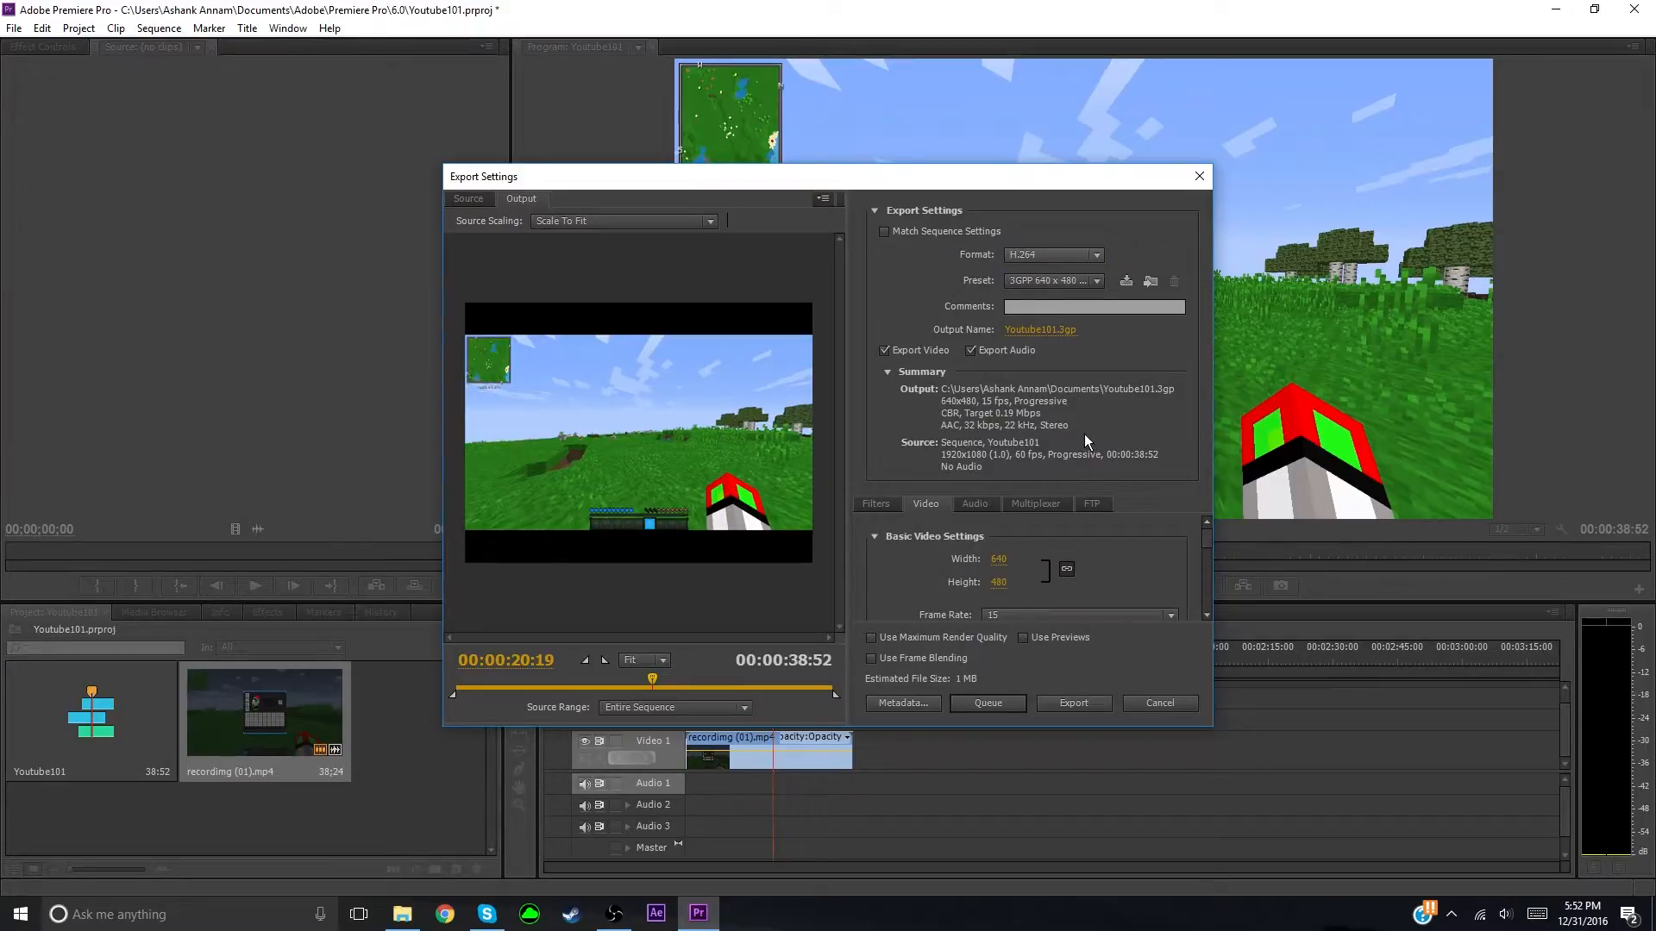
click(1047, 278)
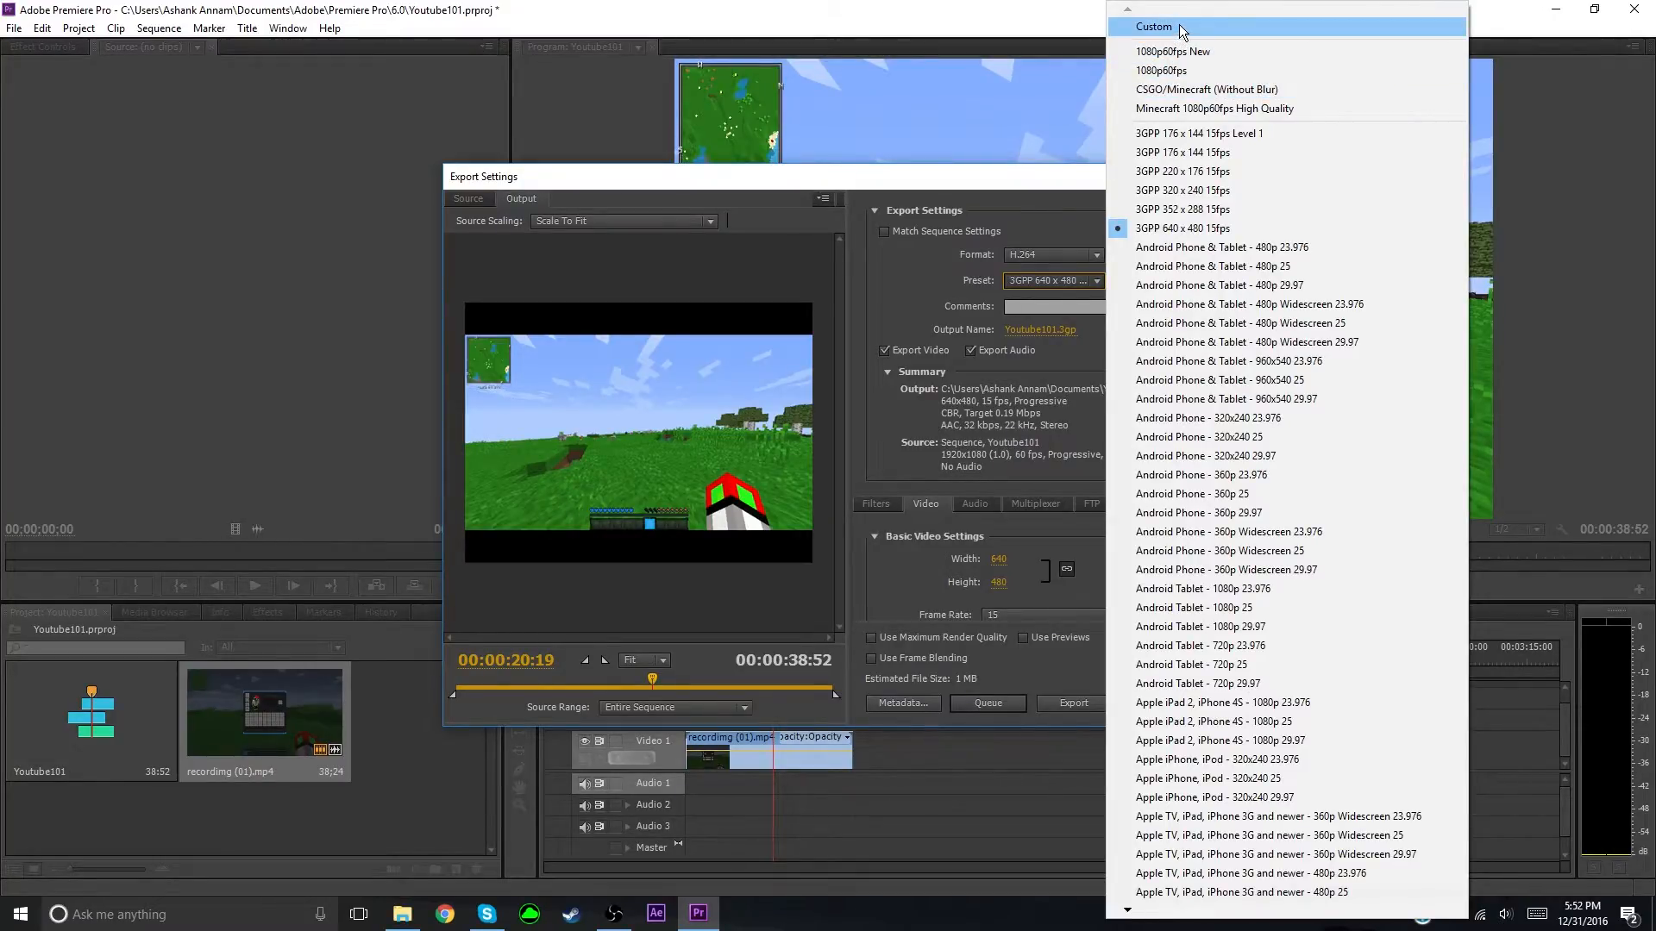
click(1199, 94)
Step: Review the export's Gaussian Blur filter and its basic video settings, from frame size and frame rate through profile, level and render depth
click(878, 505)
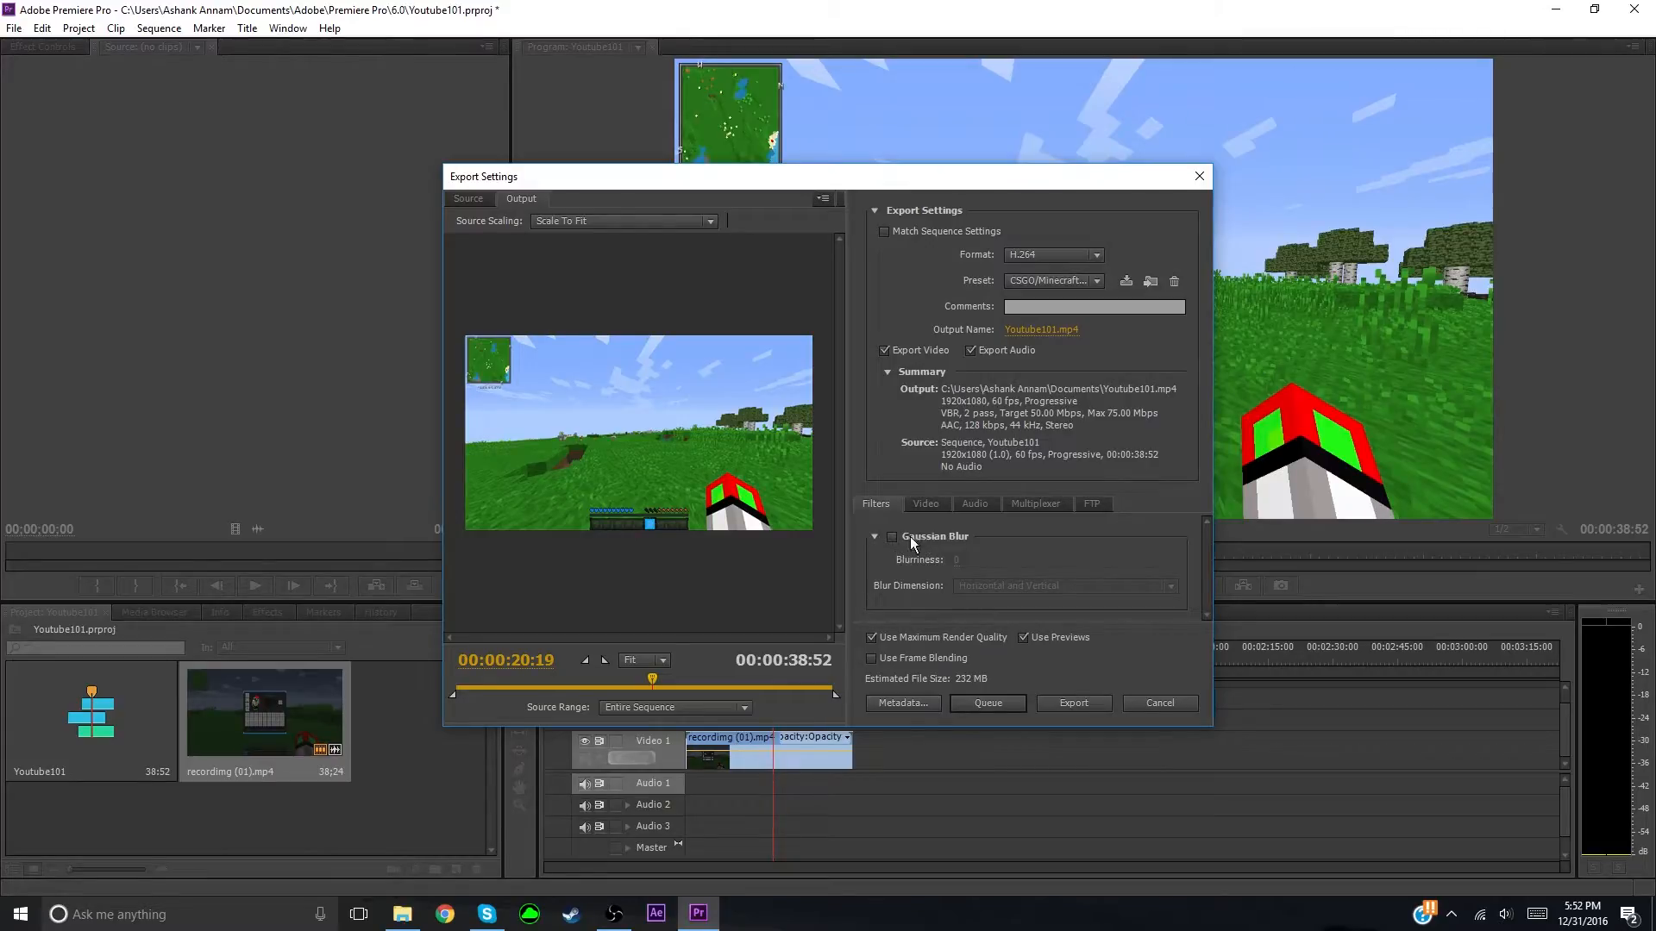
click(926, 503)
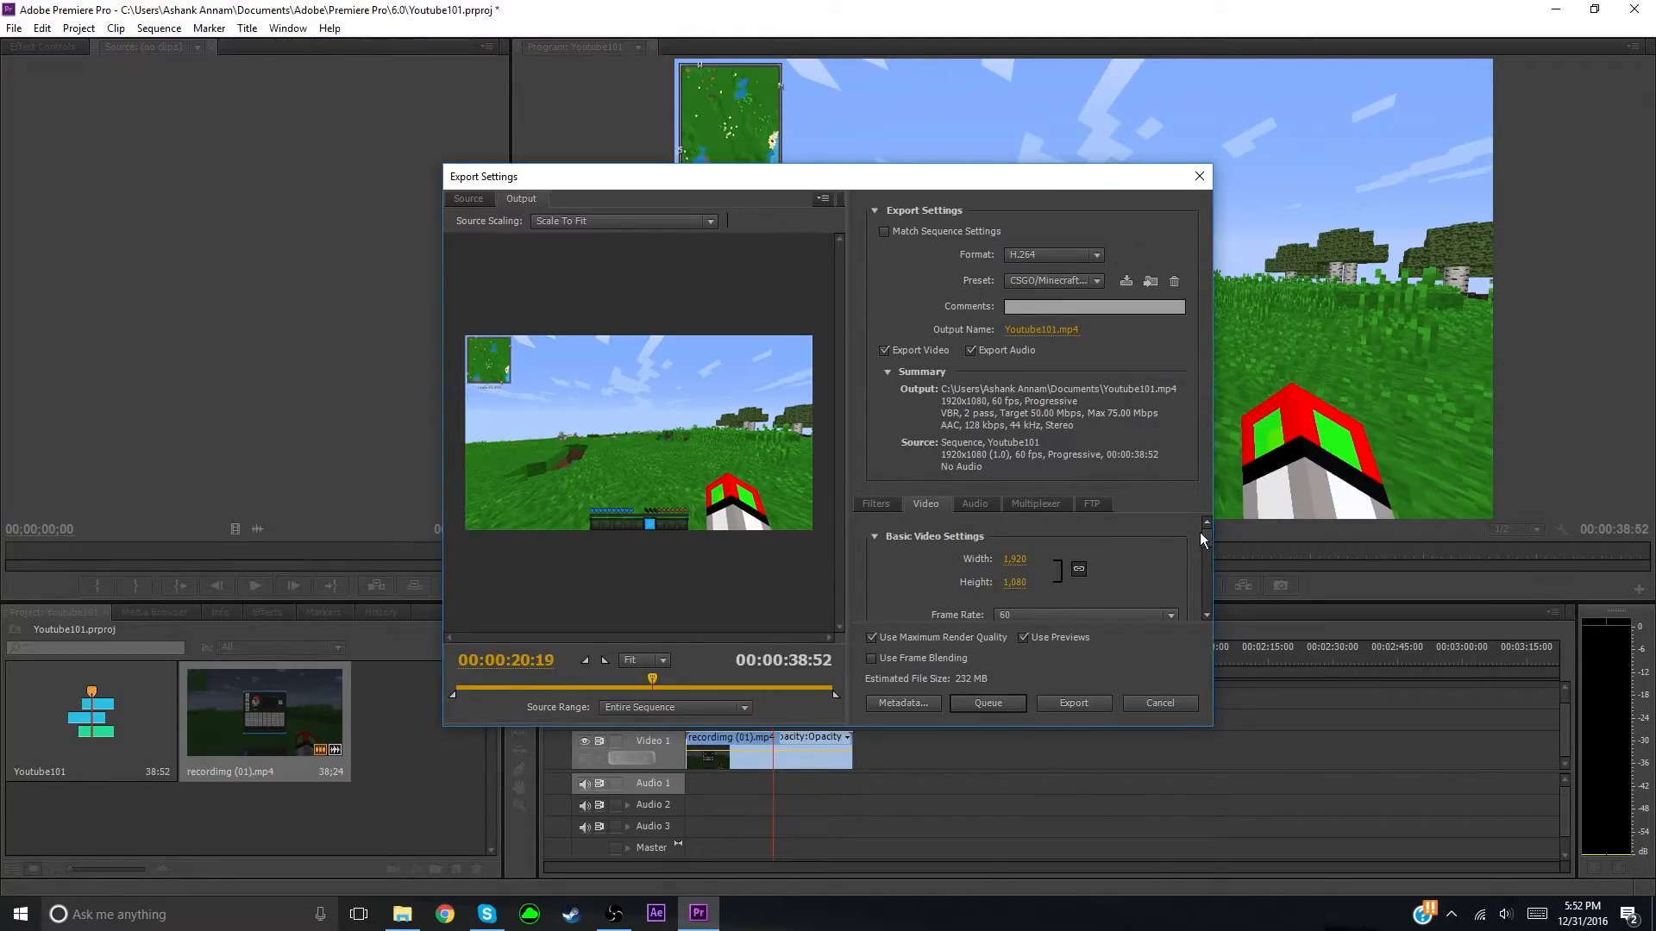
drag(1205, 535, 1204, 547)
click(1136, 547)
click(1137, 547)
scroll(1208, 556, down, 2)
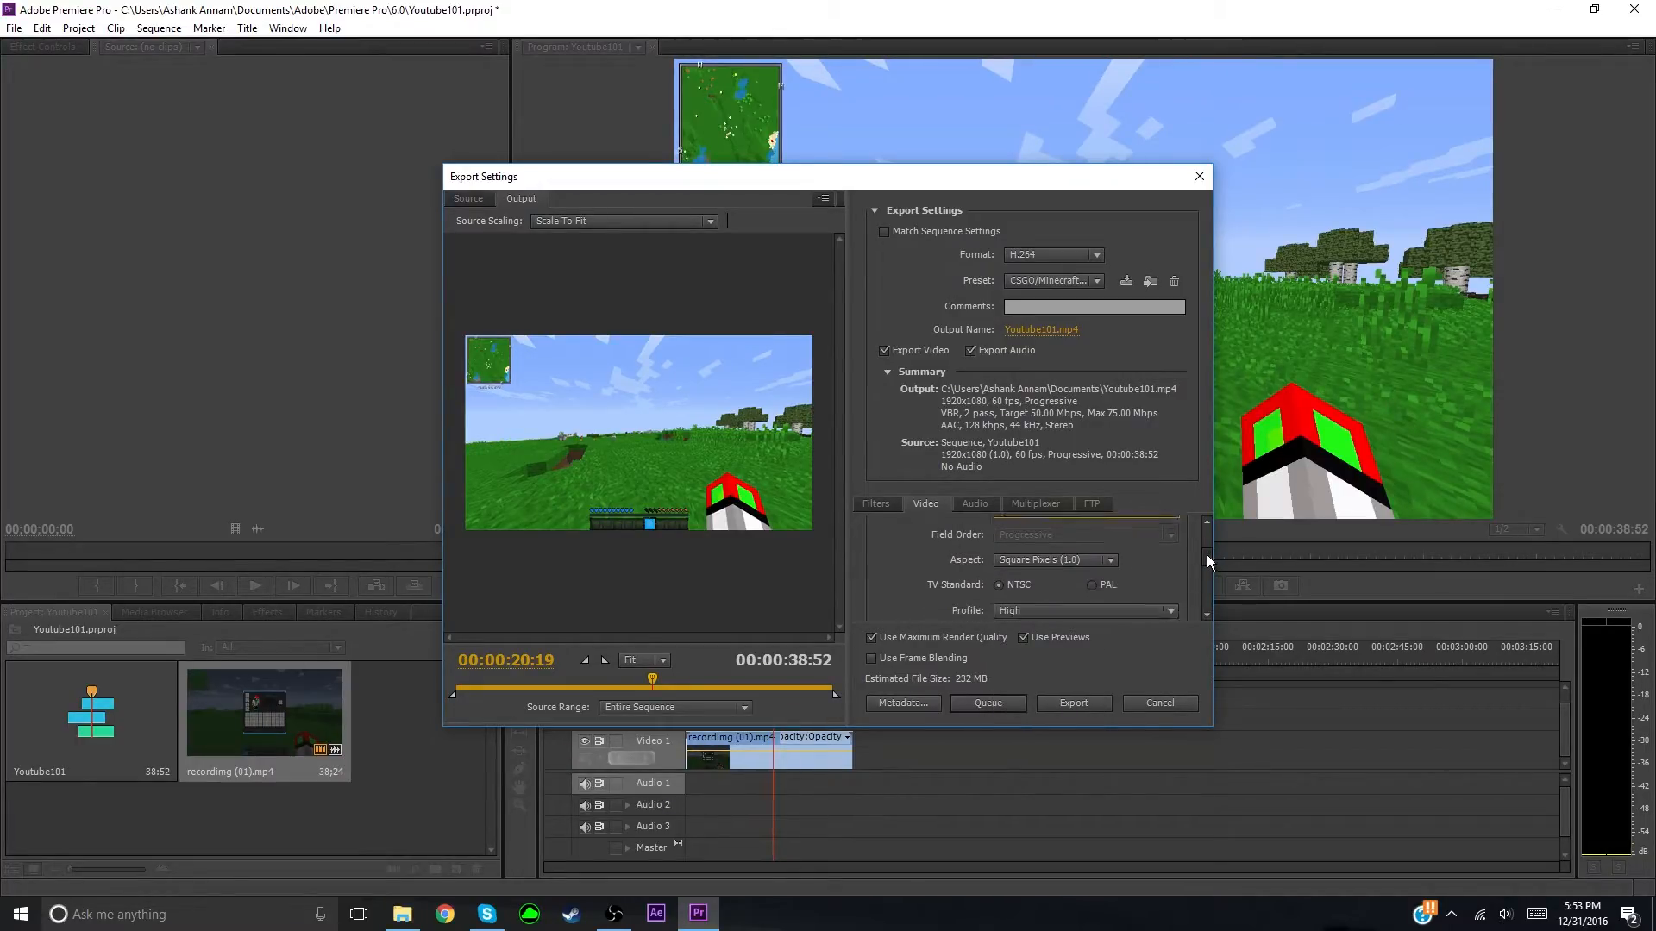
click(1097, 548)
click(1112, 543)
scroll(1194, 558, down, 2)
scroll(1204, 562, up, 2)
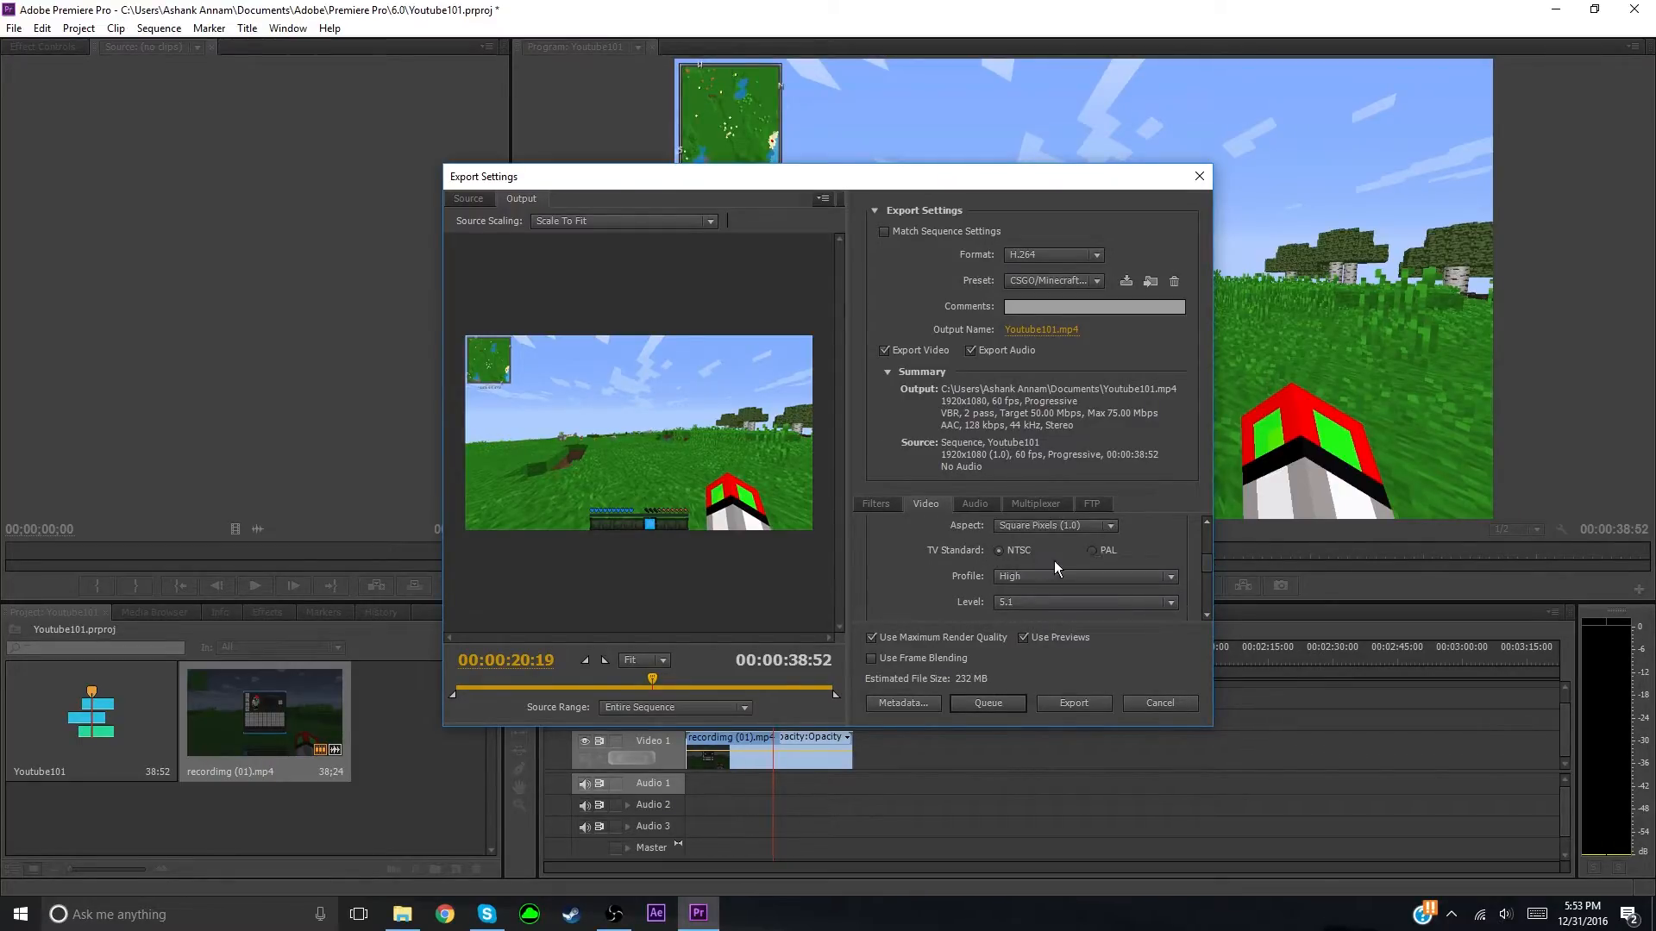
scroll(1208, 565, down, 2)
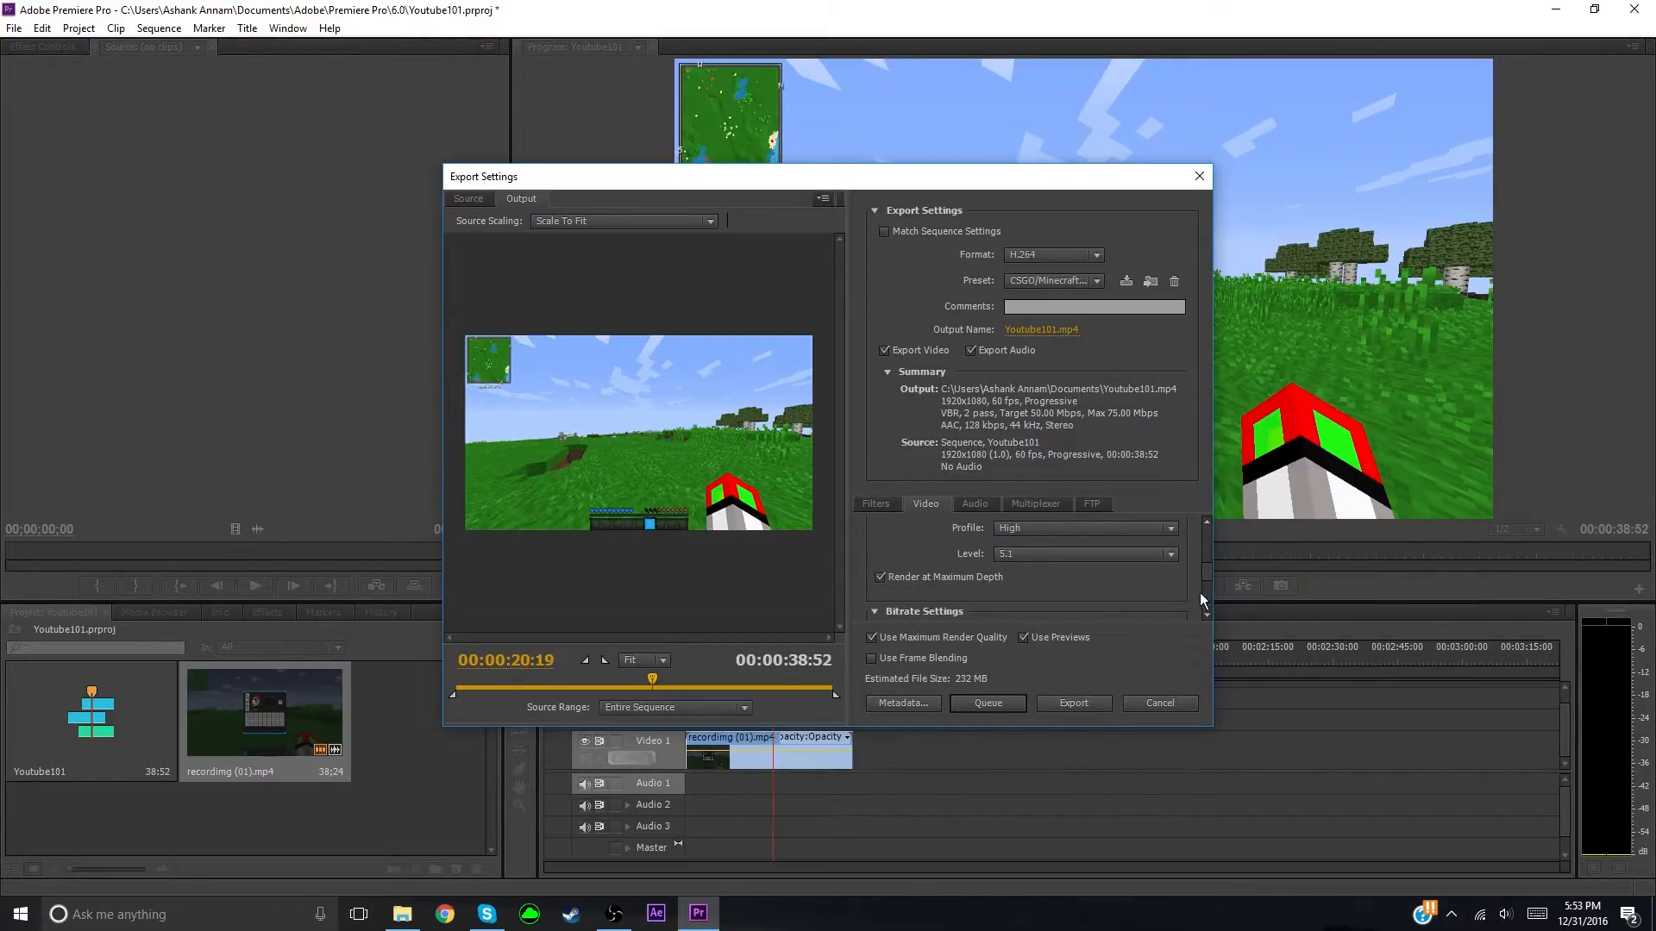
Step: Review the export's bitrate encoding, target and maximum bitrate, and advanced video settings
scroll(1202, 569, down, 3)
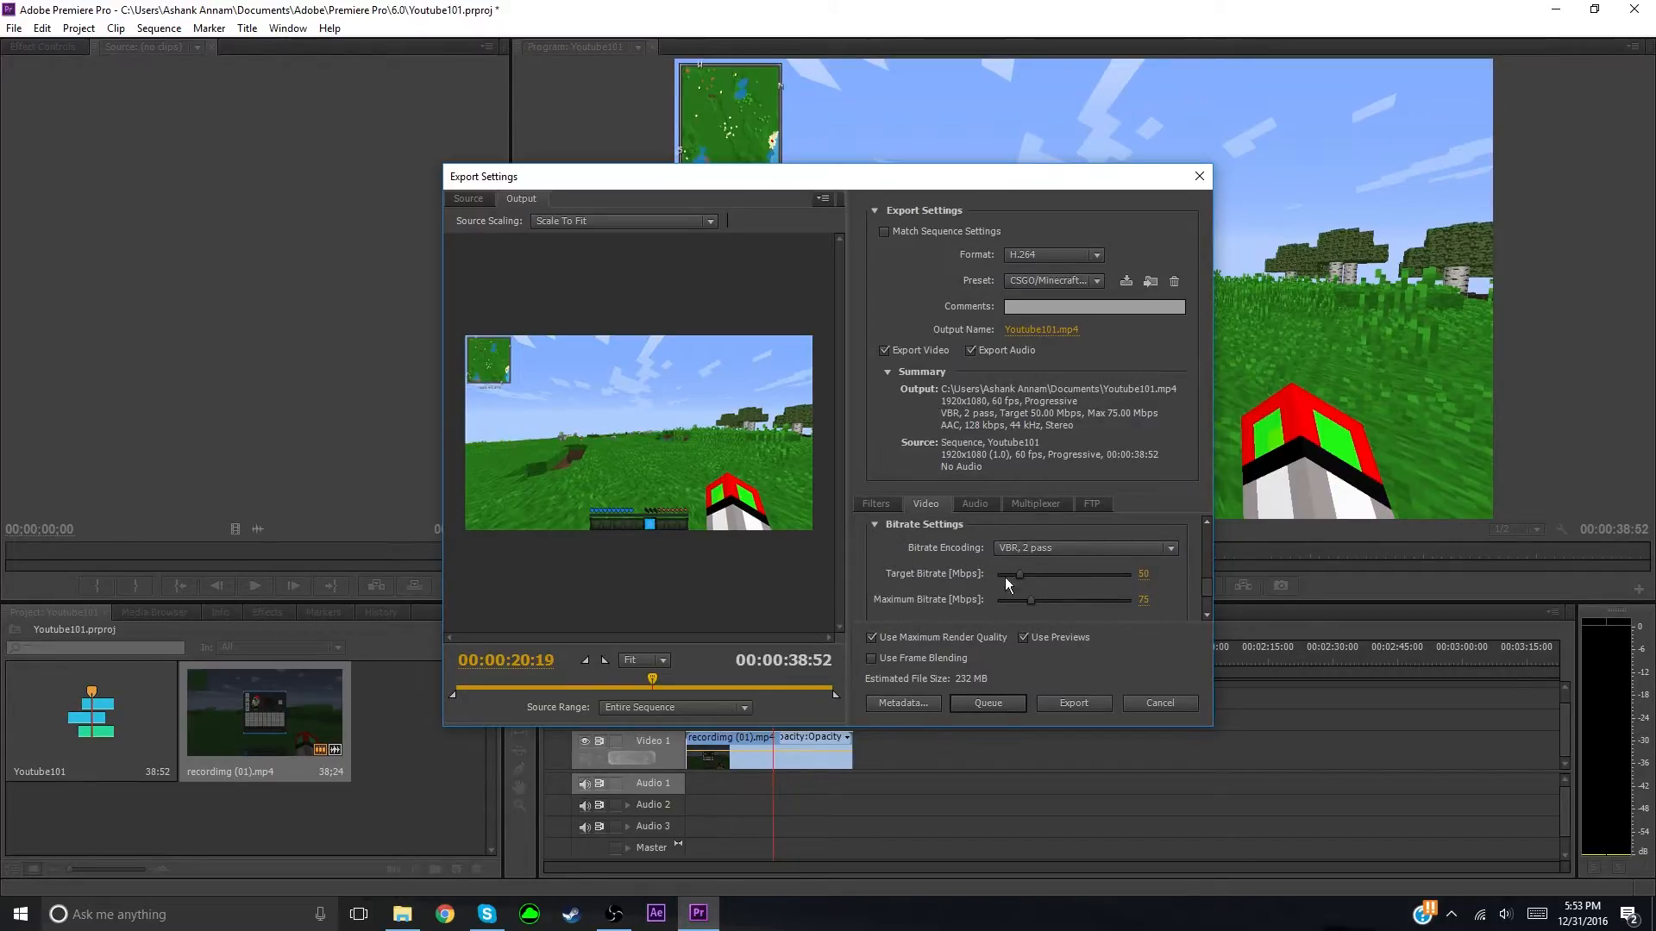
click(1075, 543)
click(1083, 552)
drag(1207, 587, 1208, 607)
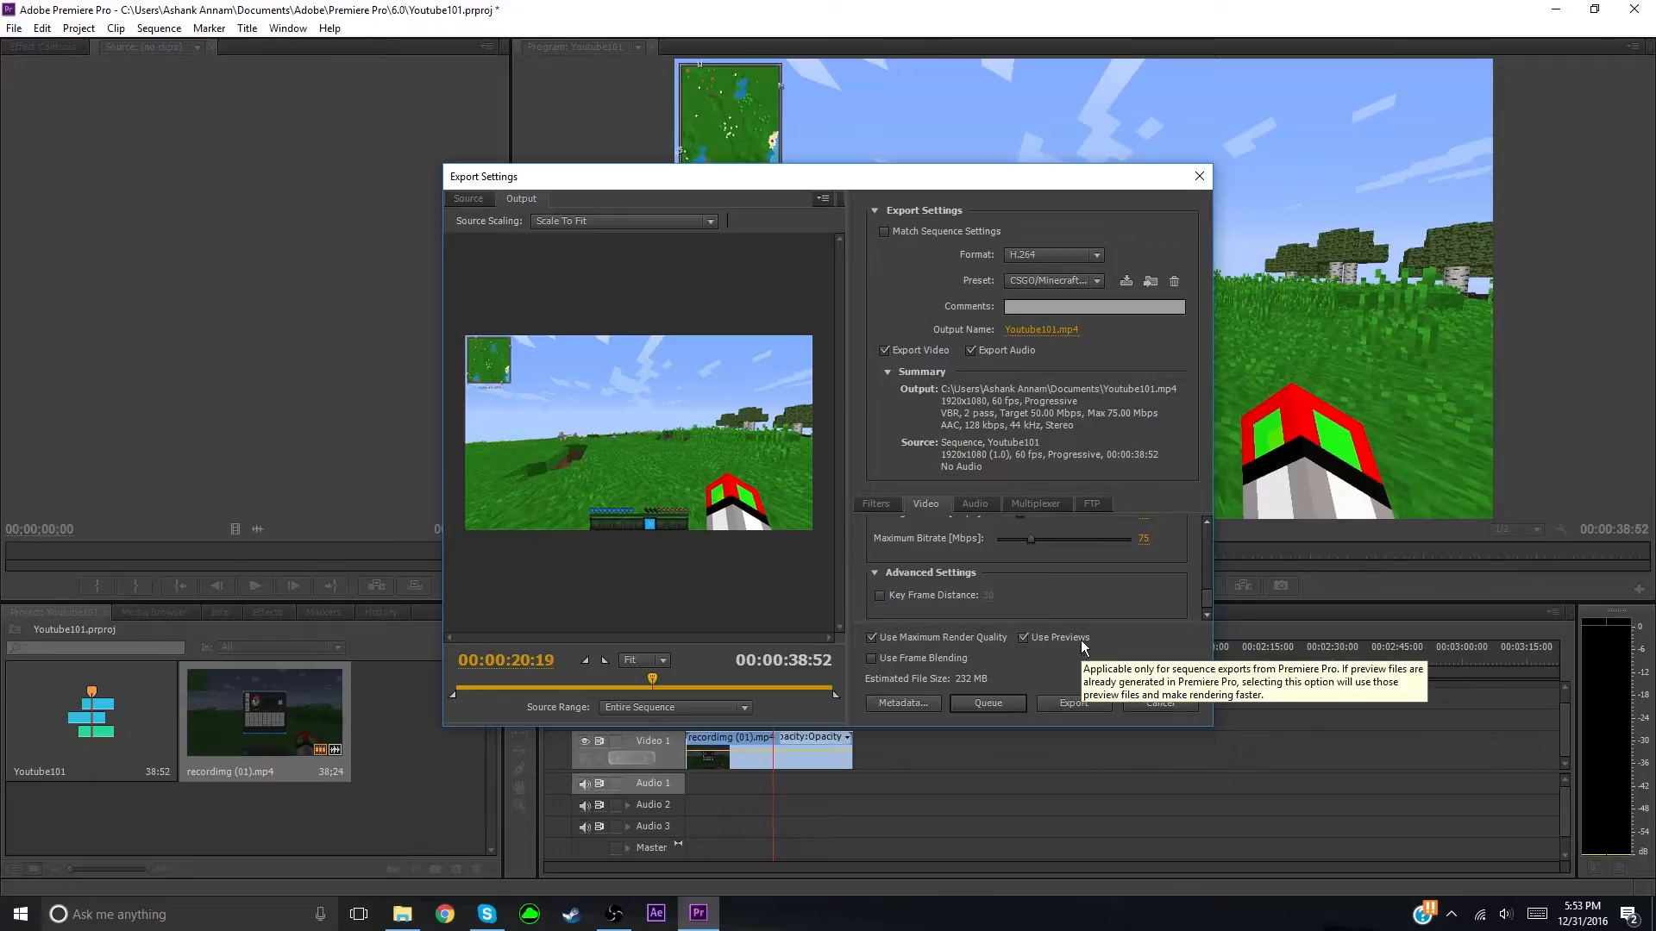
Step: Review the export's audio codec, sample rate, channels and available bitrates, leaving the audio bitrate at 128 kbps
click(990, 508)
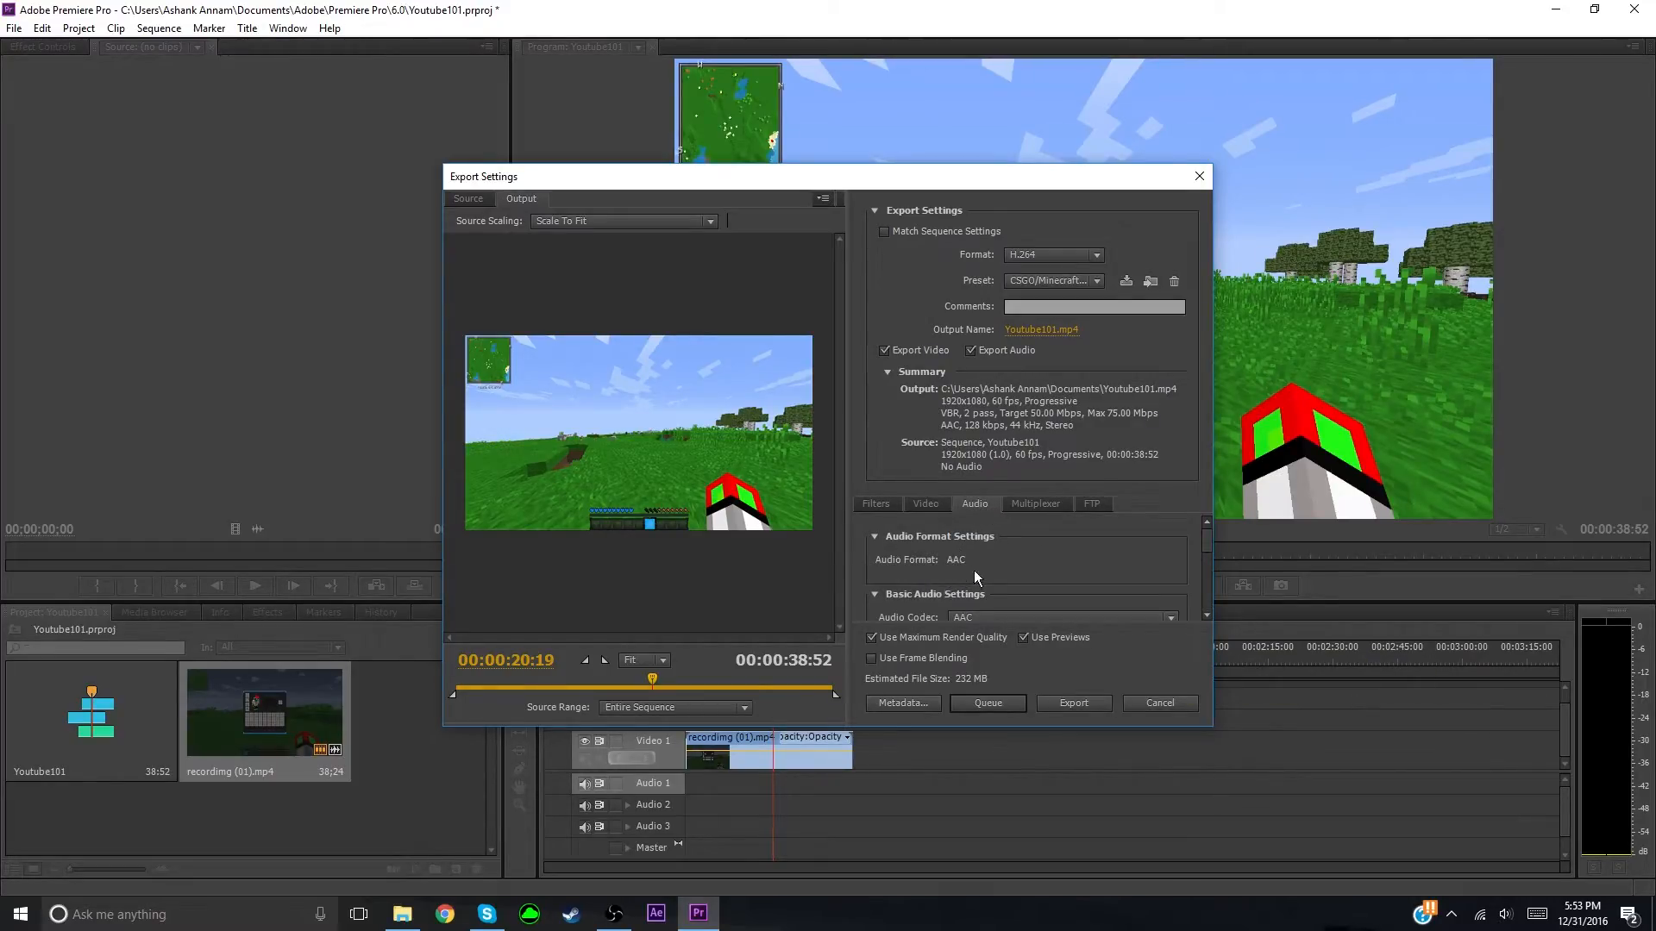
drag(1208, 540, 1211, 551)
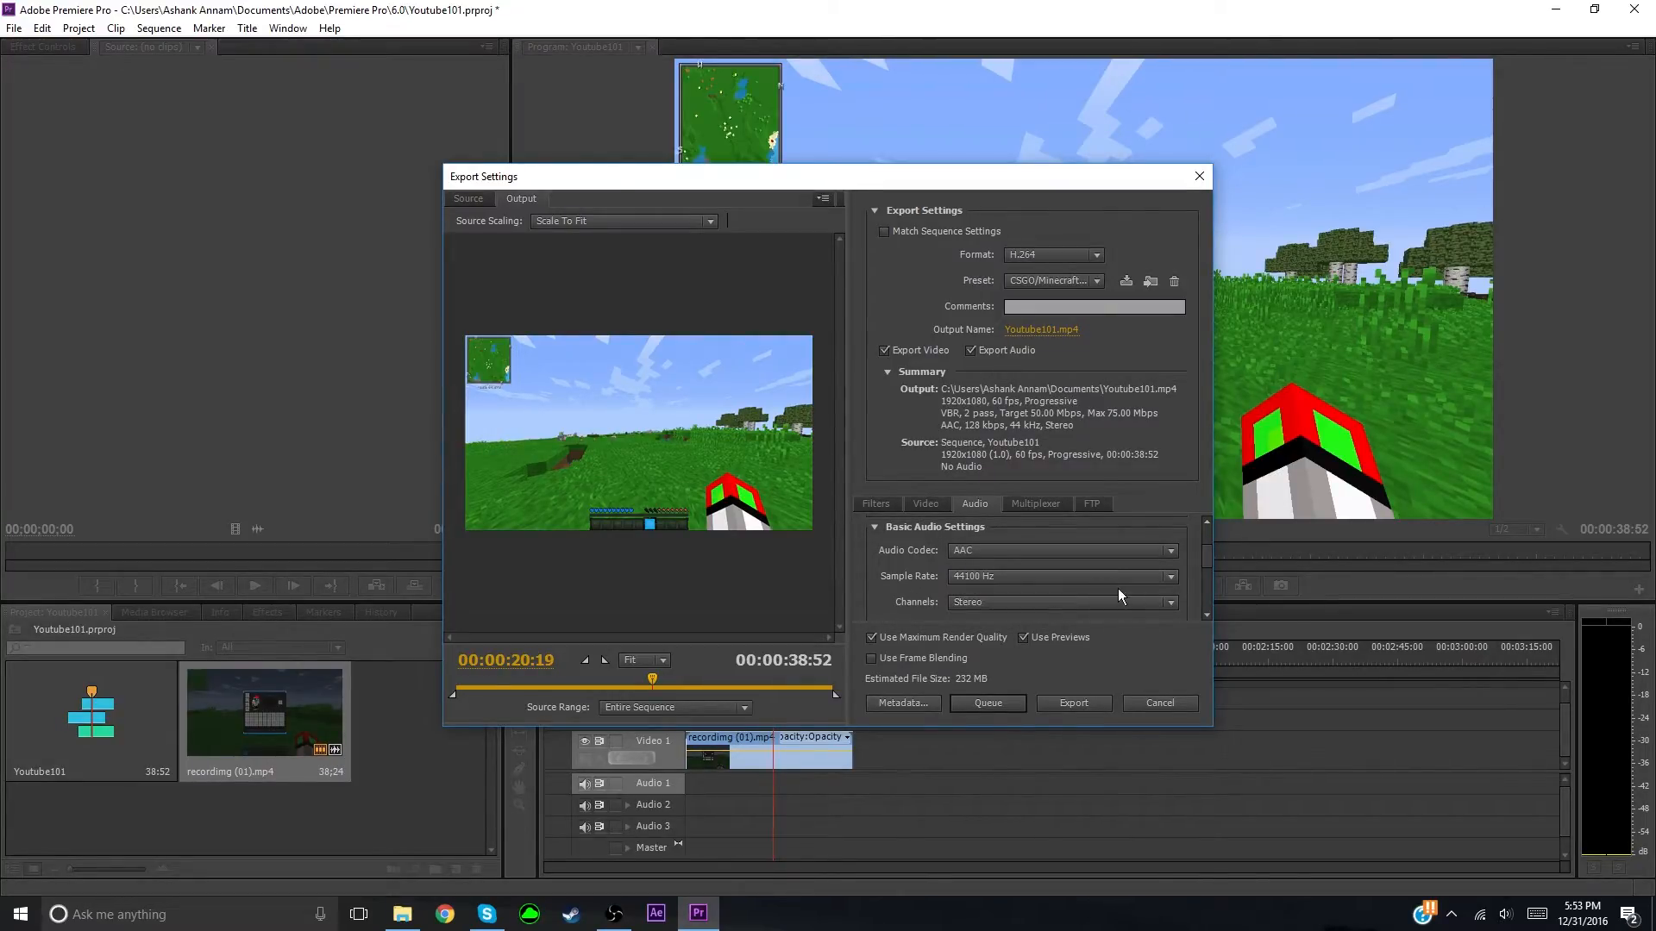
drag(1207, 562, 1218, 584)
click(1064, 536)
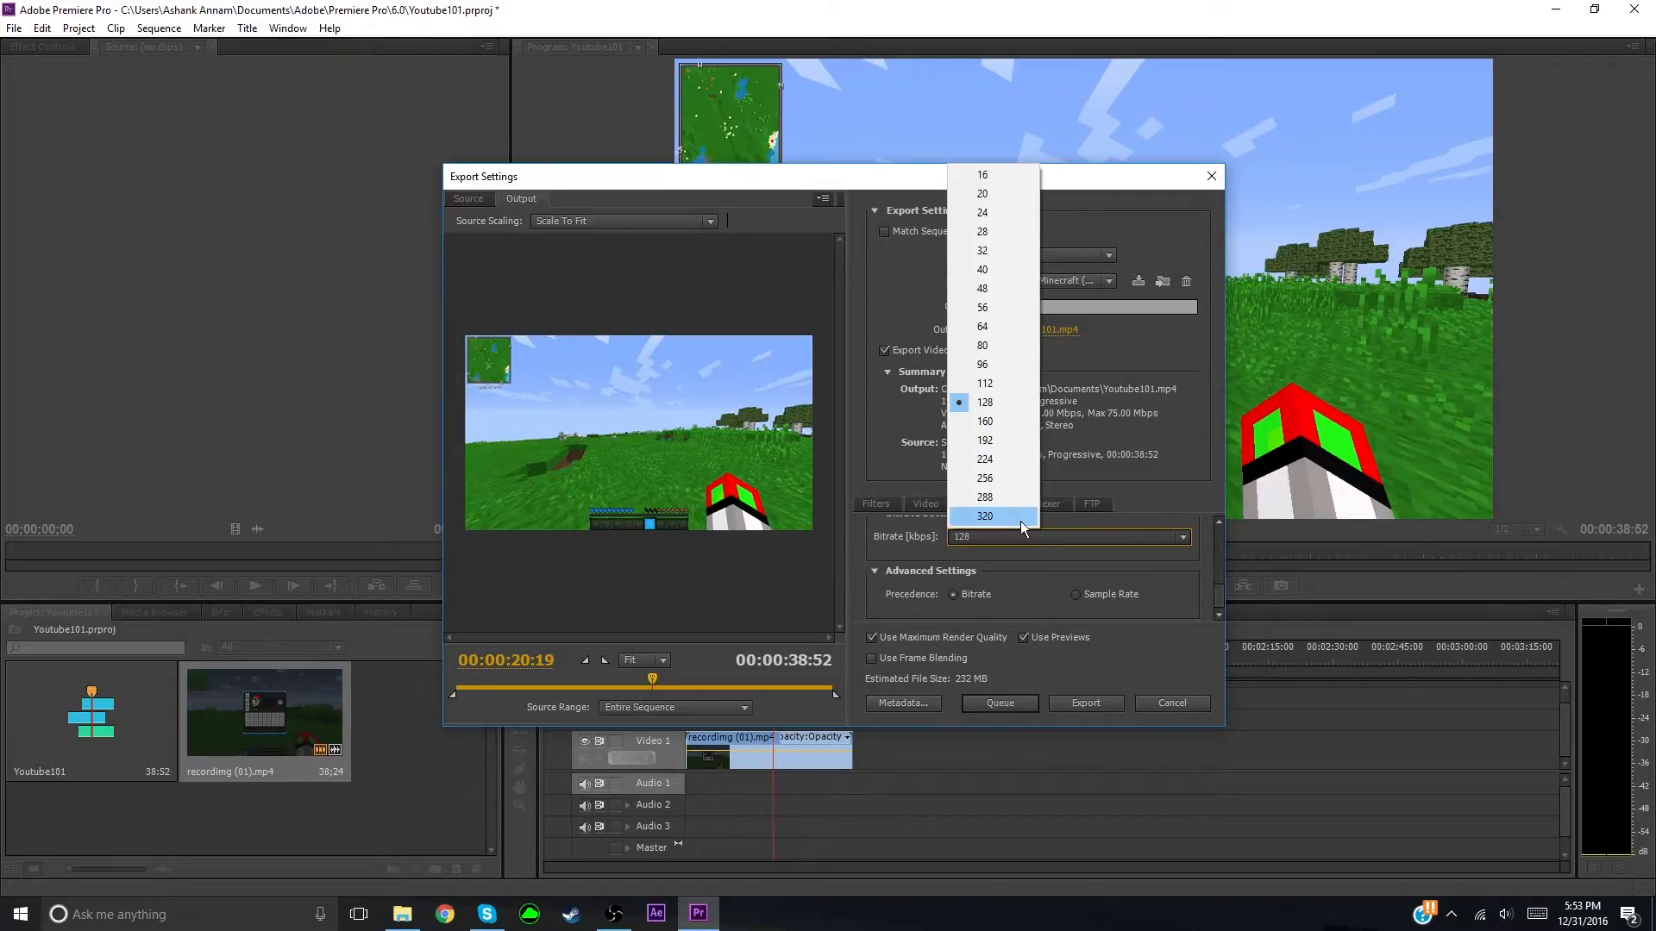
click(985, 543)
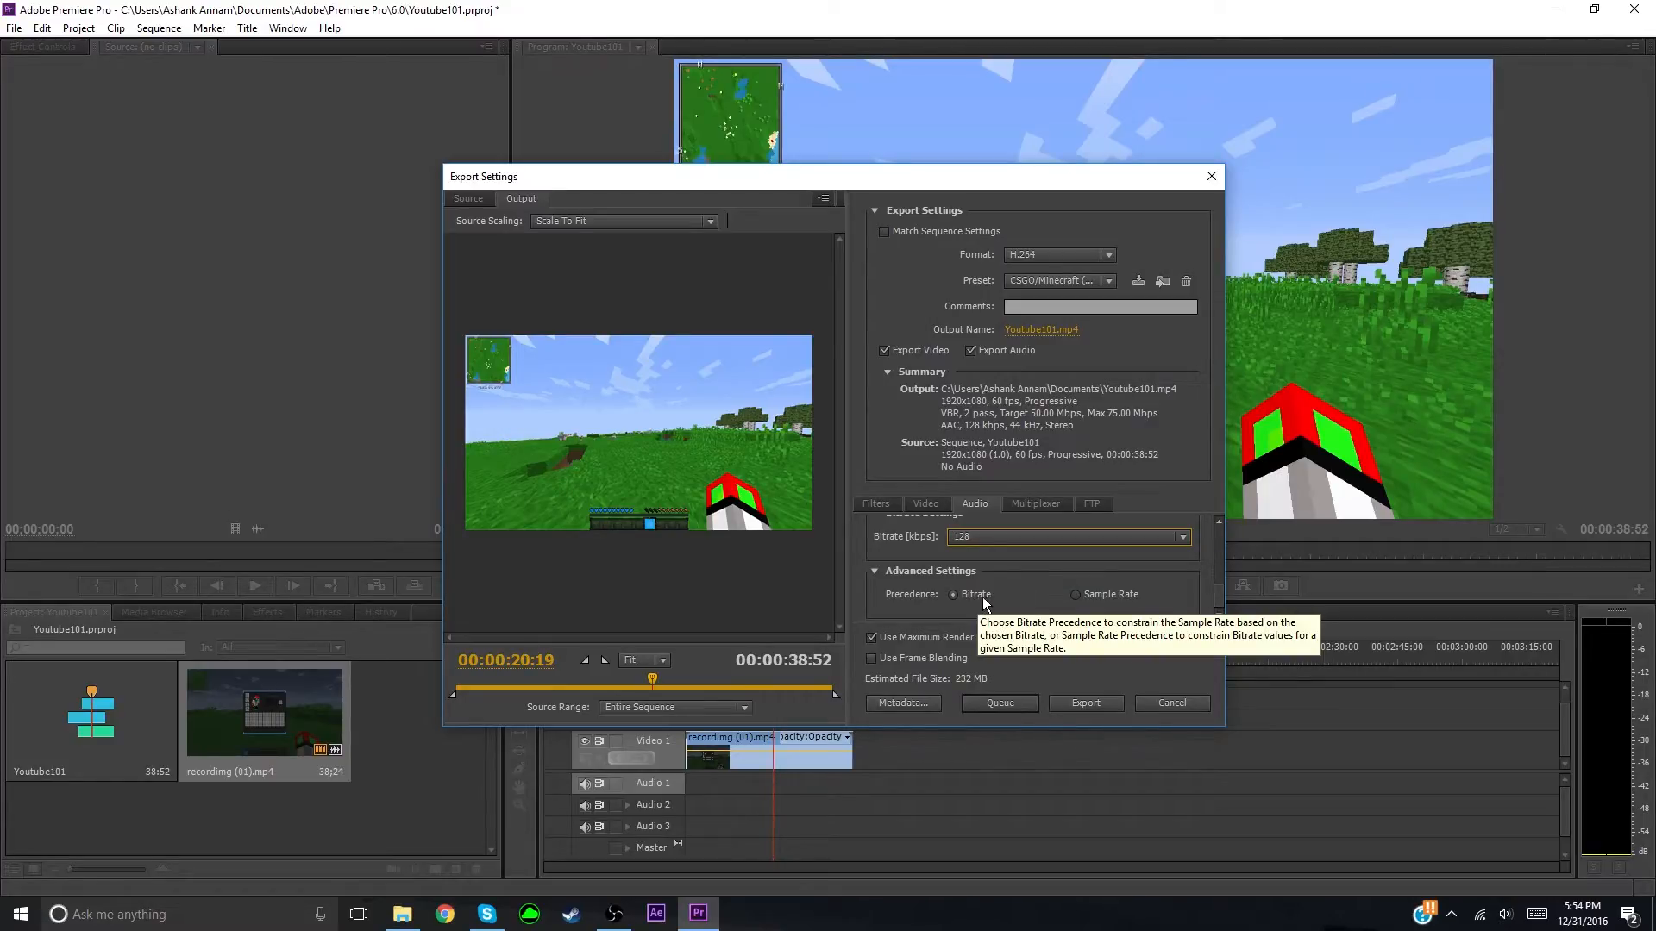
Step: Check the export's multiplexer, stream compatibility and FTP settings, and return to the audio settings
click(1069, 505)
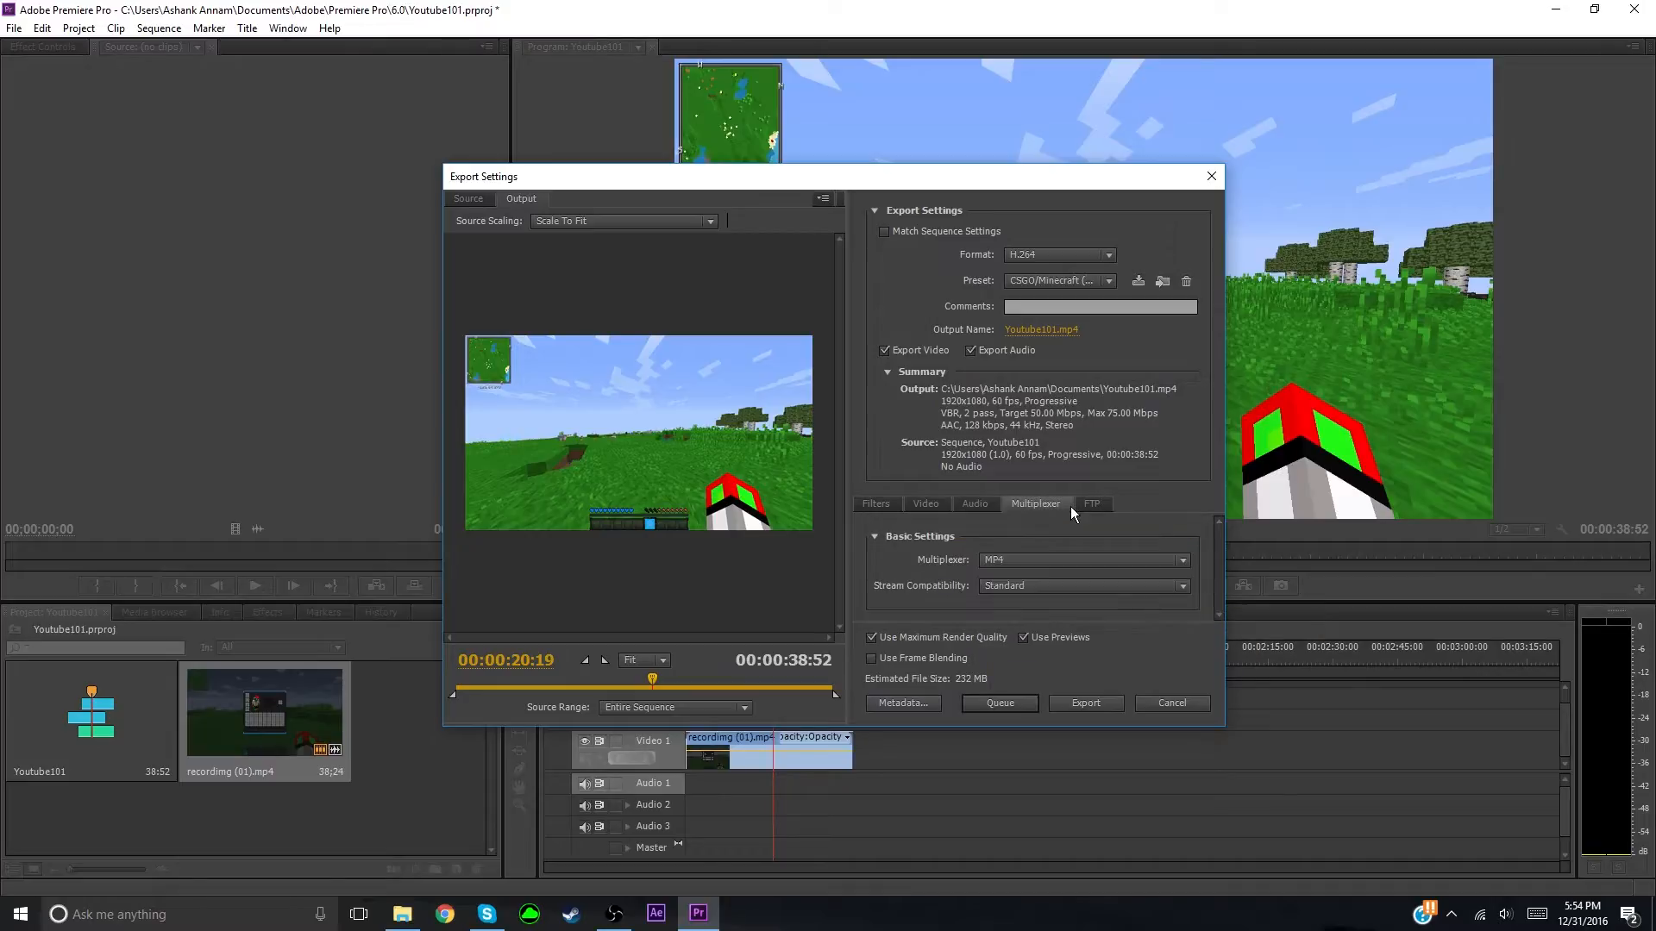
click(1044, 588)
click(1049, 582)
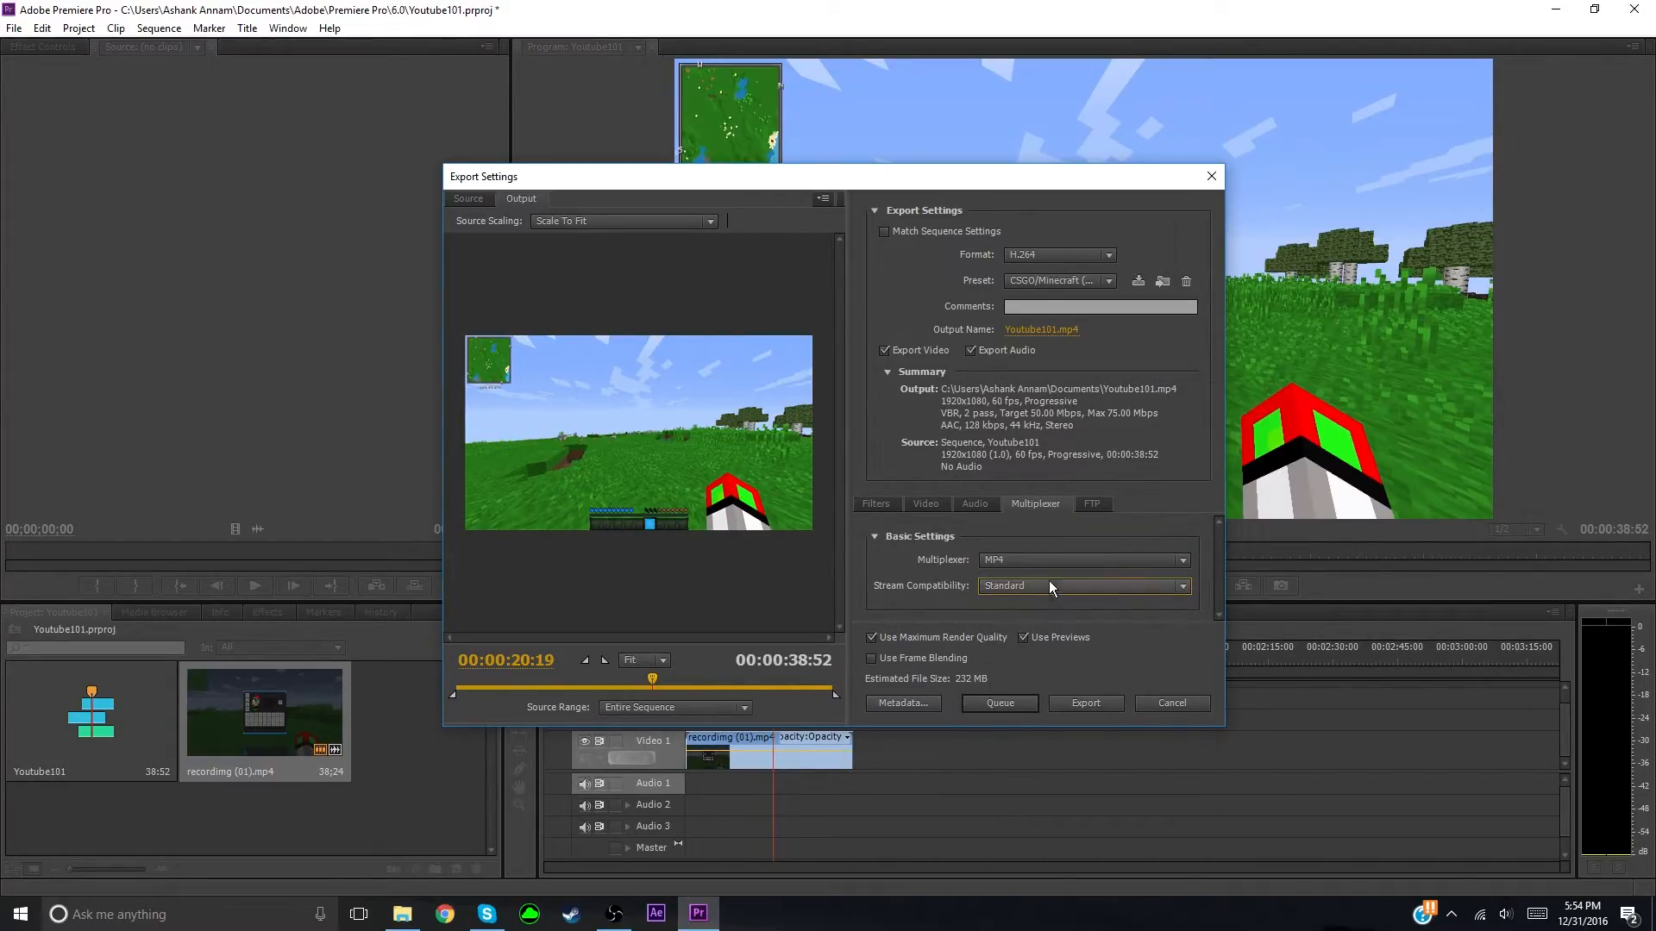
click(1095, 505)
click(1036, 506)
click(987, 505)
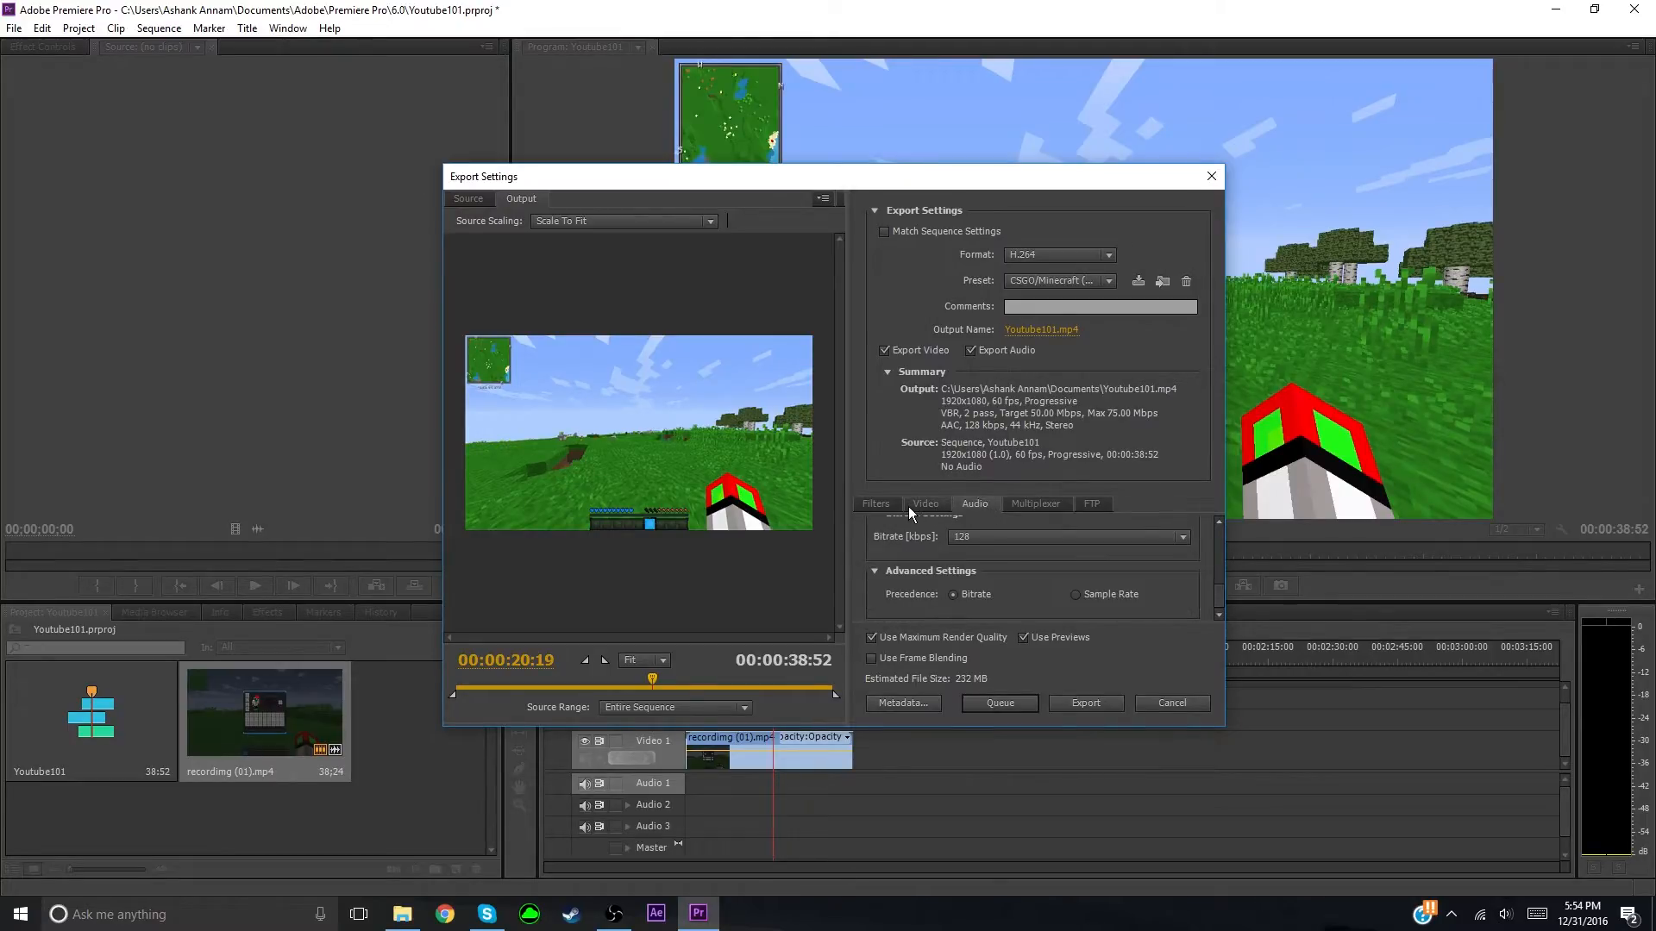
Step: Play the exported youtube12.mp4 from the Documents folder to check its quality, and close the video player
click(893, 506)
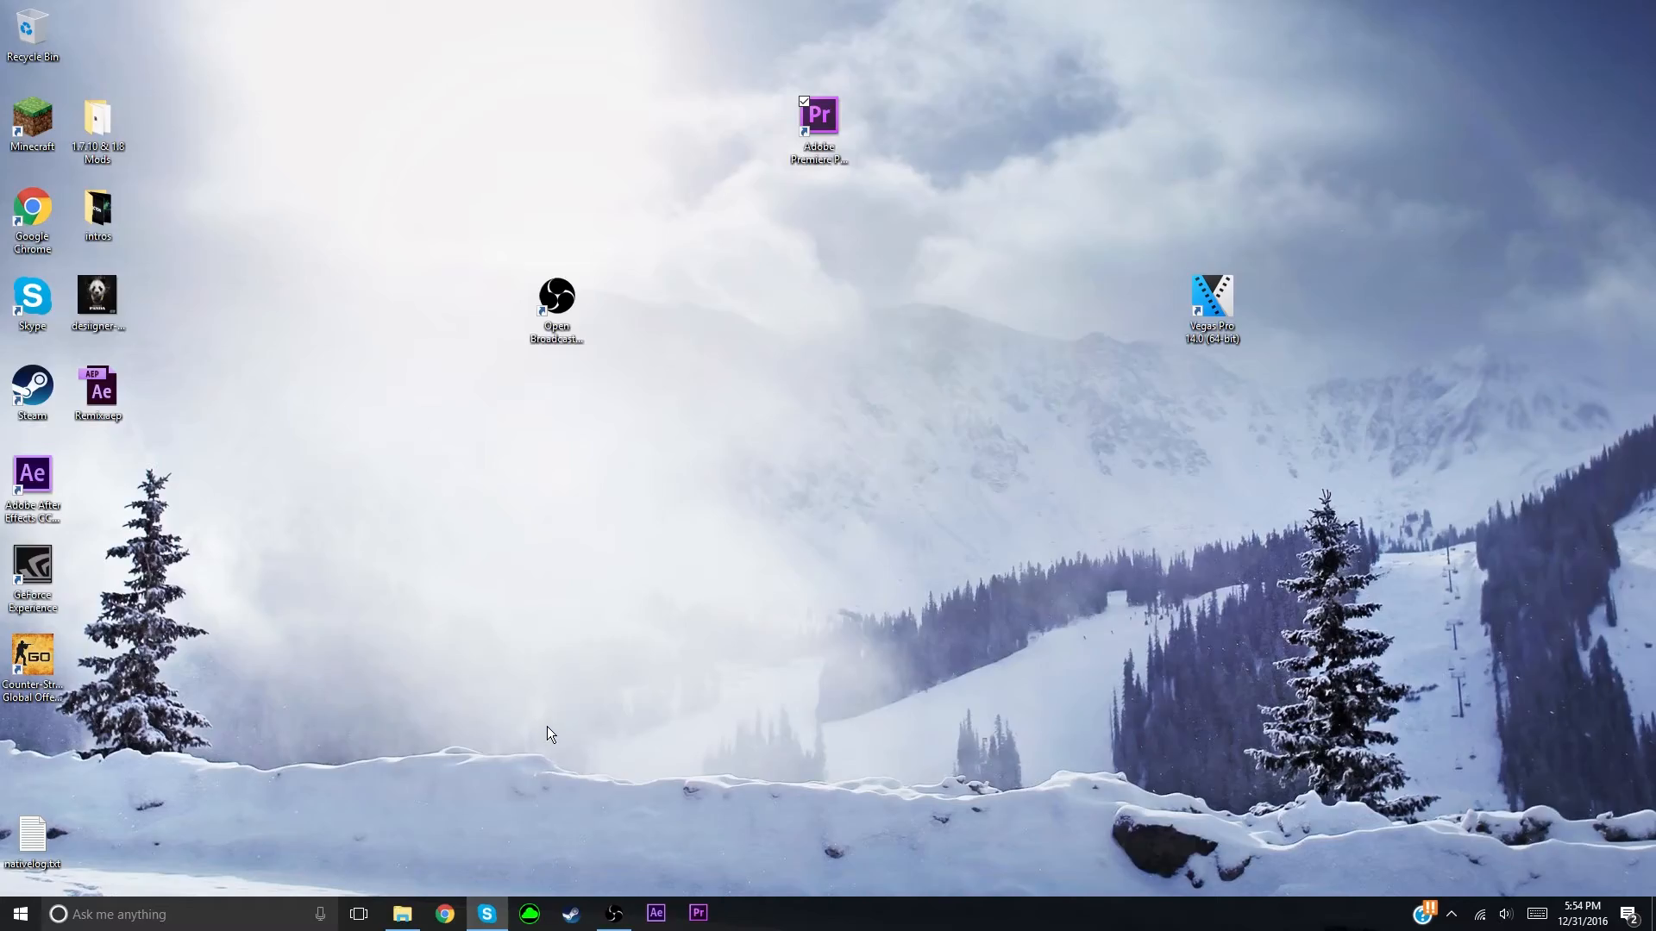
click(402, 914)
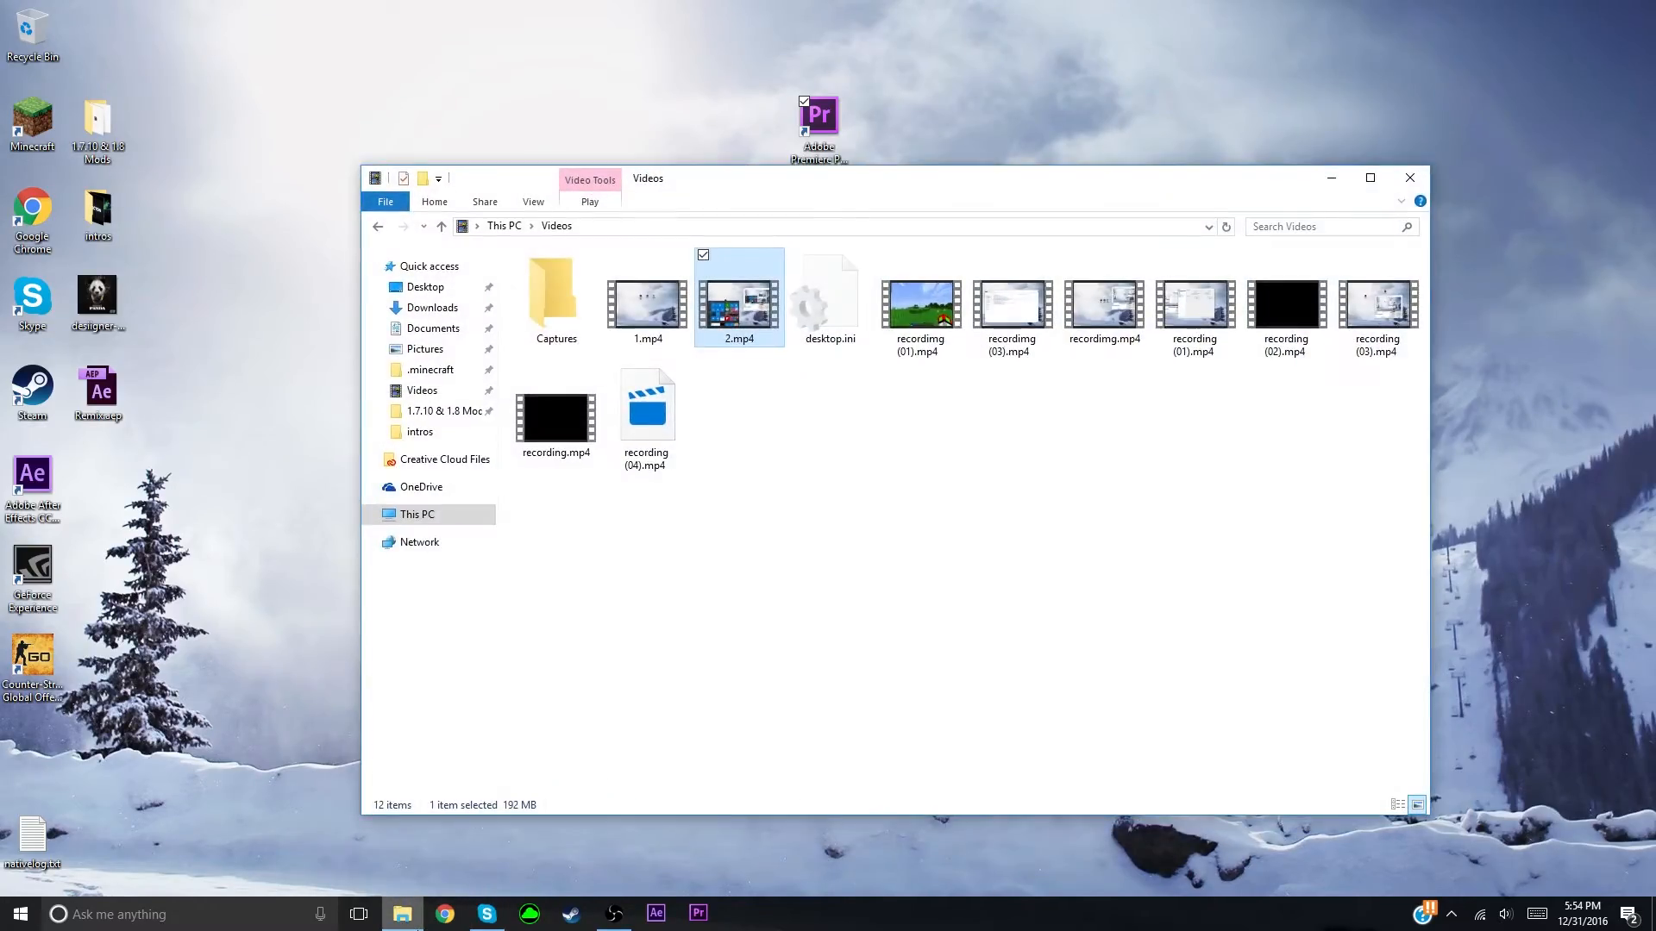
click(444, 333)
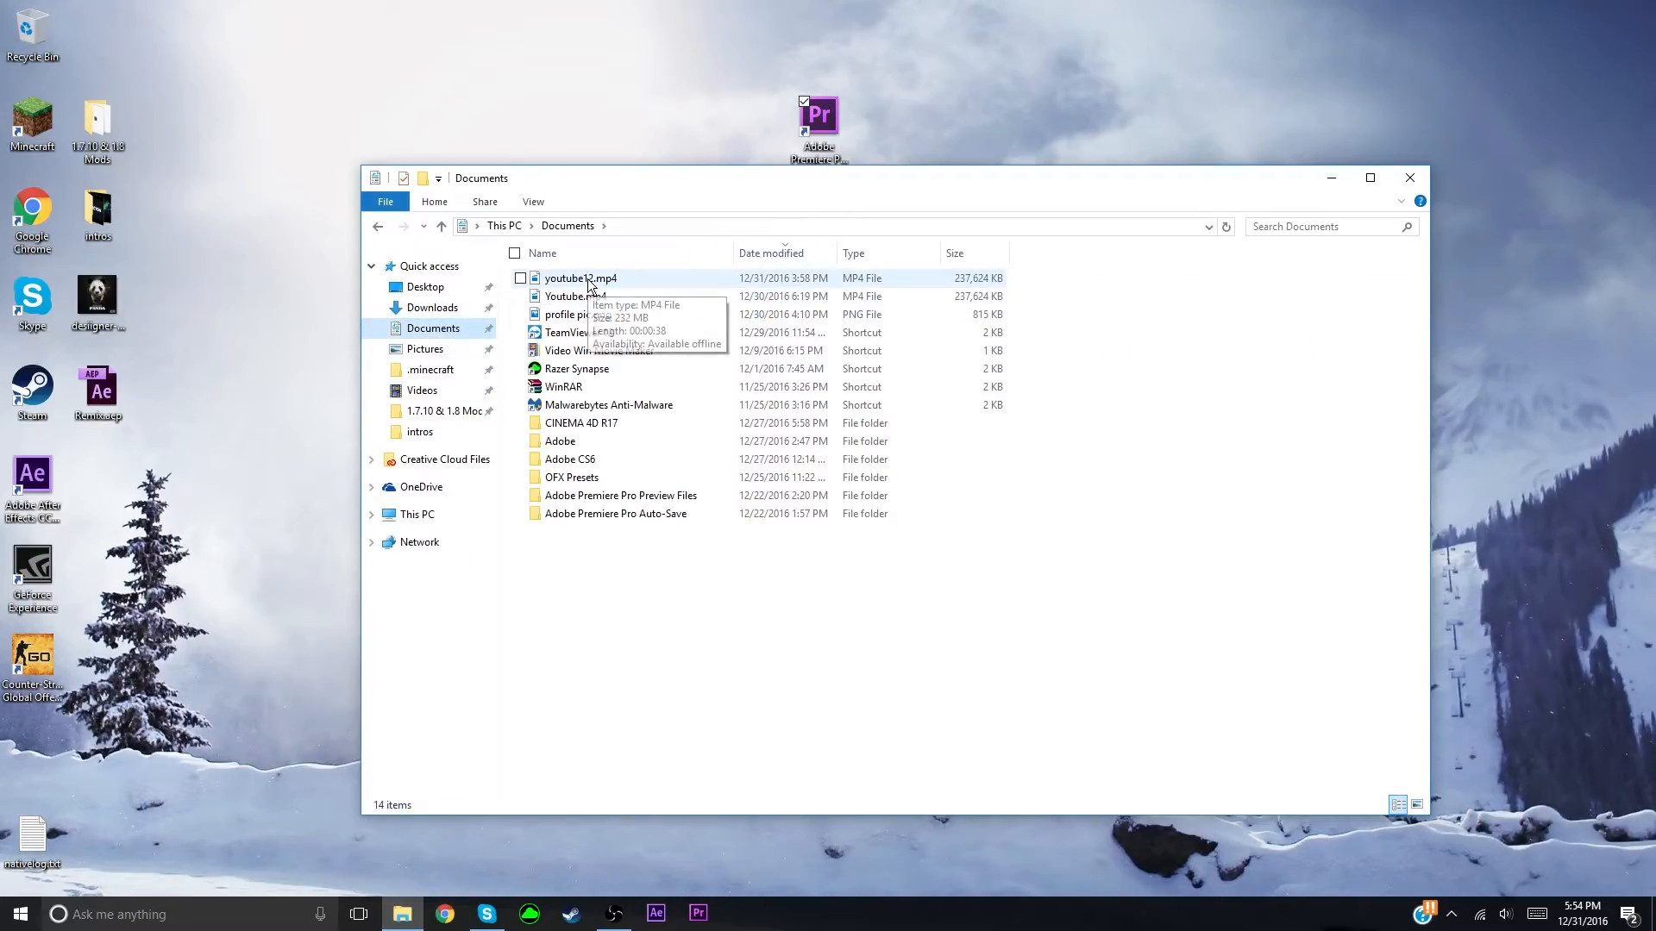
double_click(655, 281)
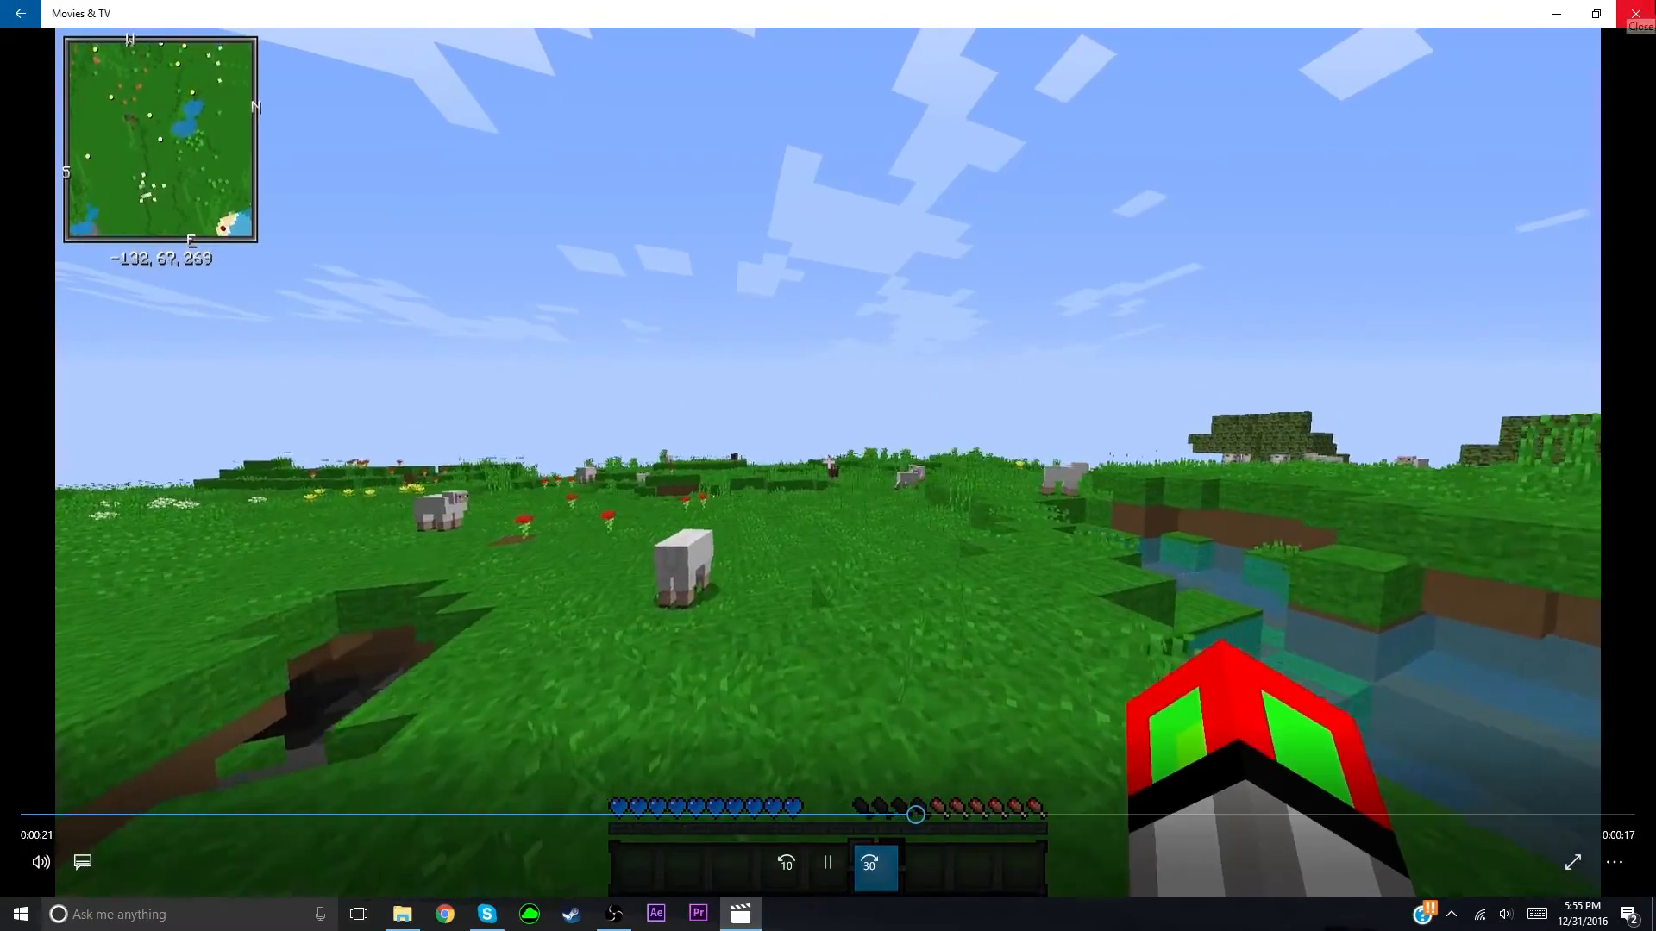
click(1636, 13)
Step: Move the Adobe Premiere Pro shortcut beside Open Broadcaster Software and the Vegas Pro shortcut toward the desktop's centre, and launch VEGAS Pro 14.0
click(756, 310)
drag(759, 332, 722, 321)
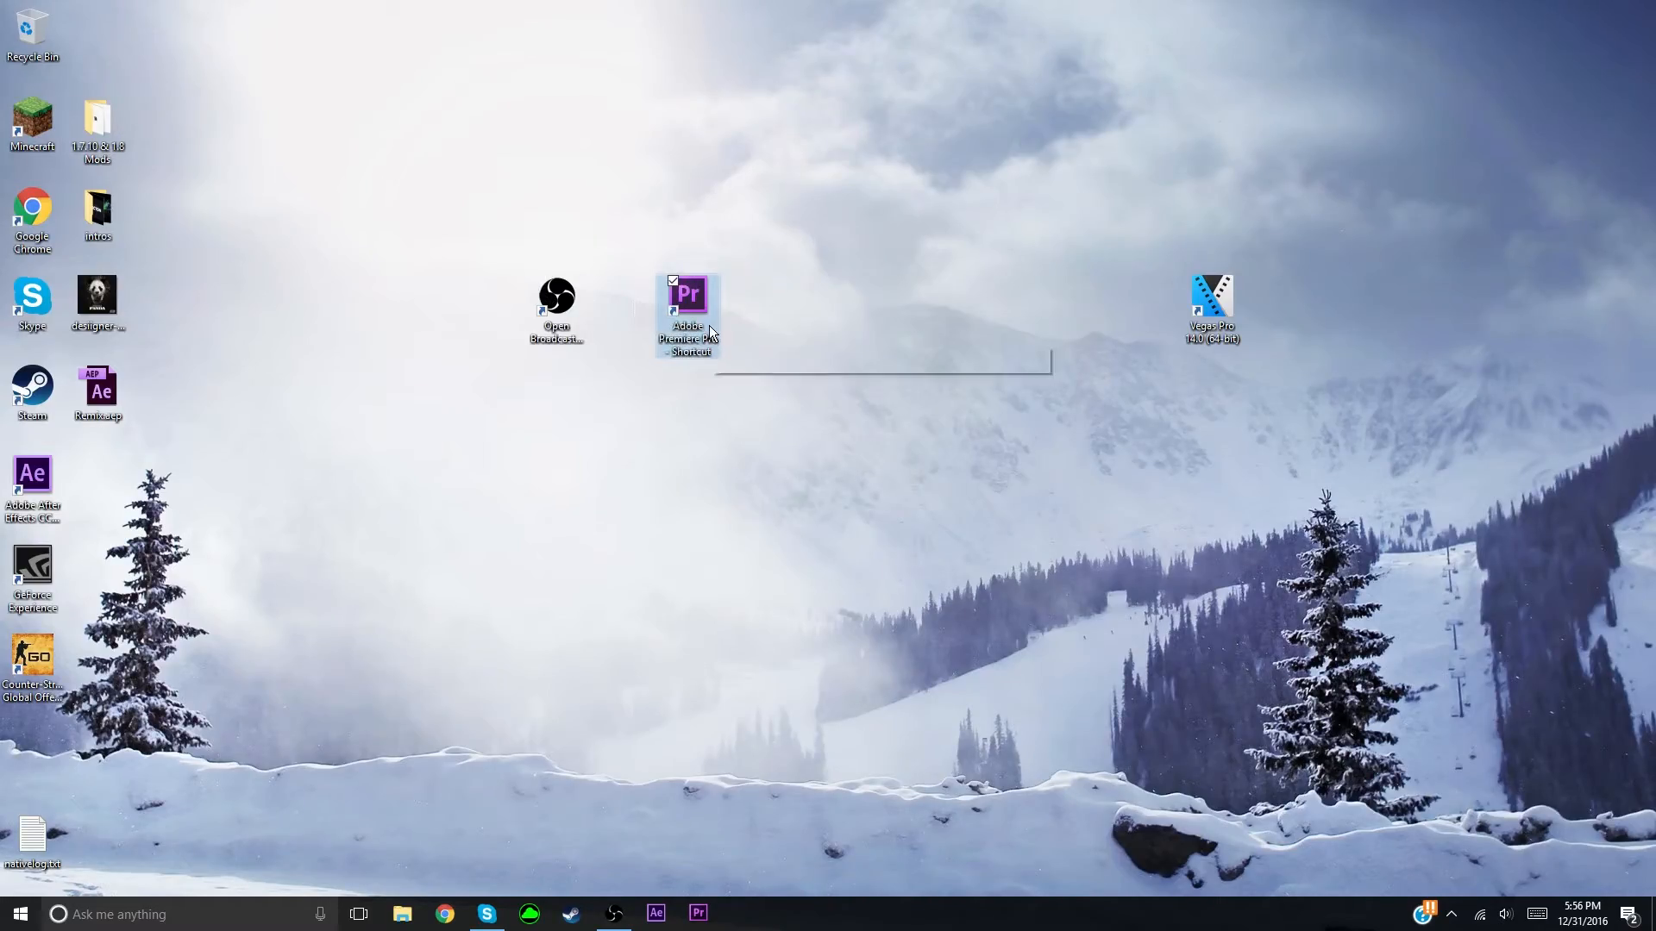
drag(1204, 304, 795, 452)
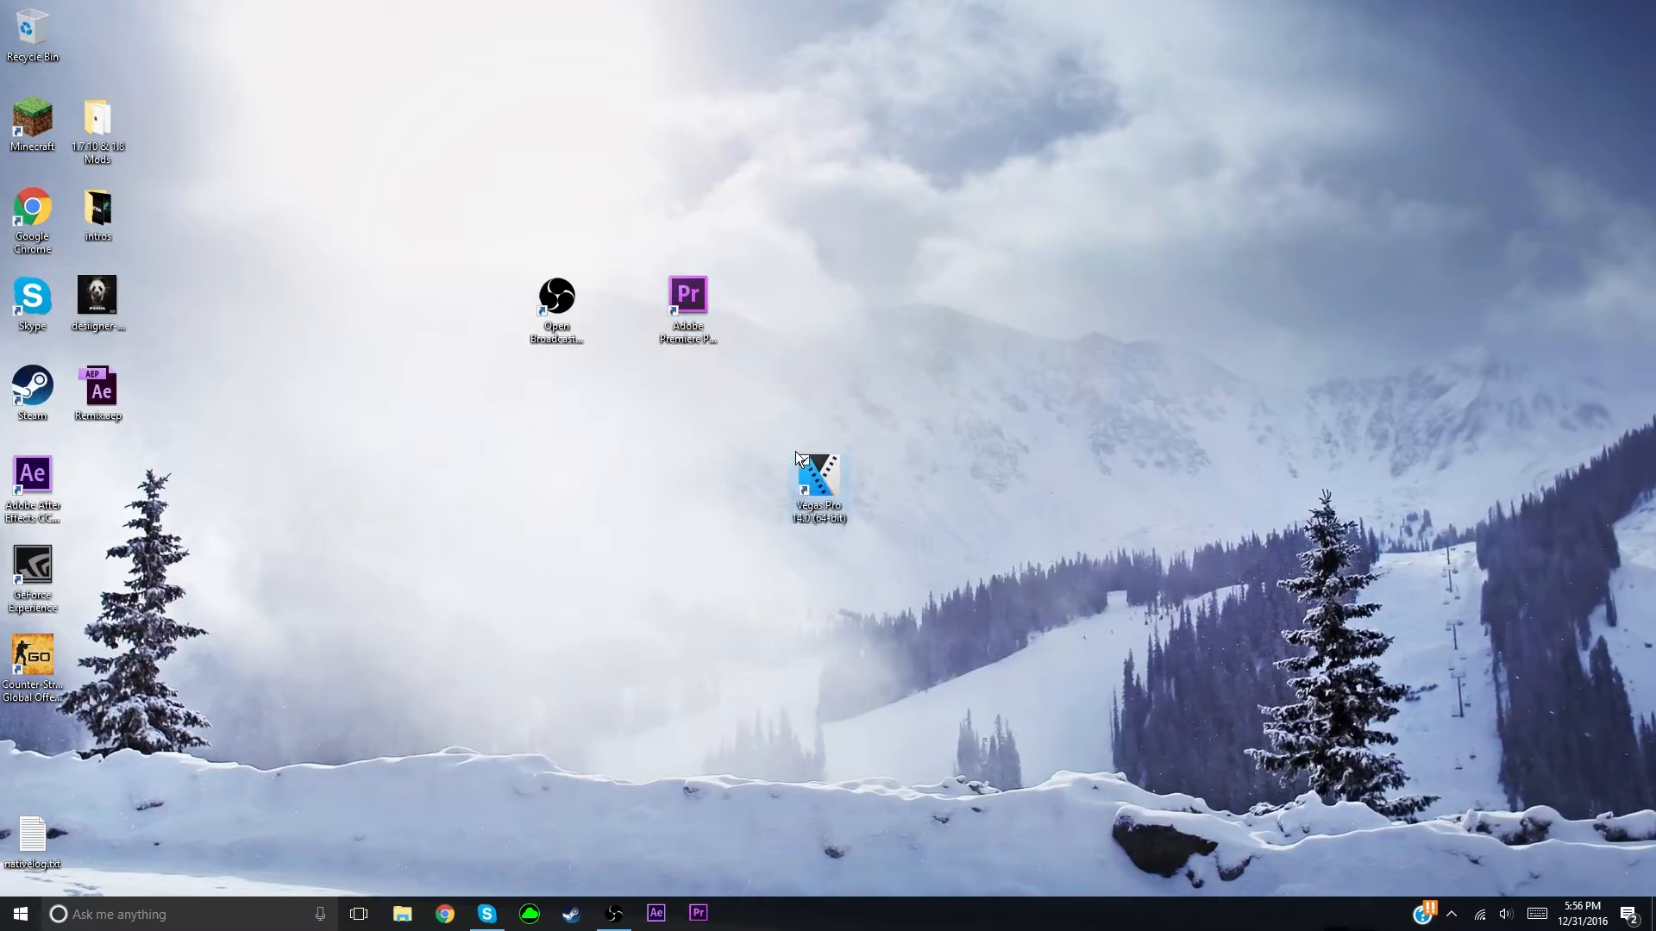
double_click(816, 491)
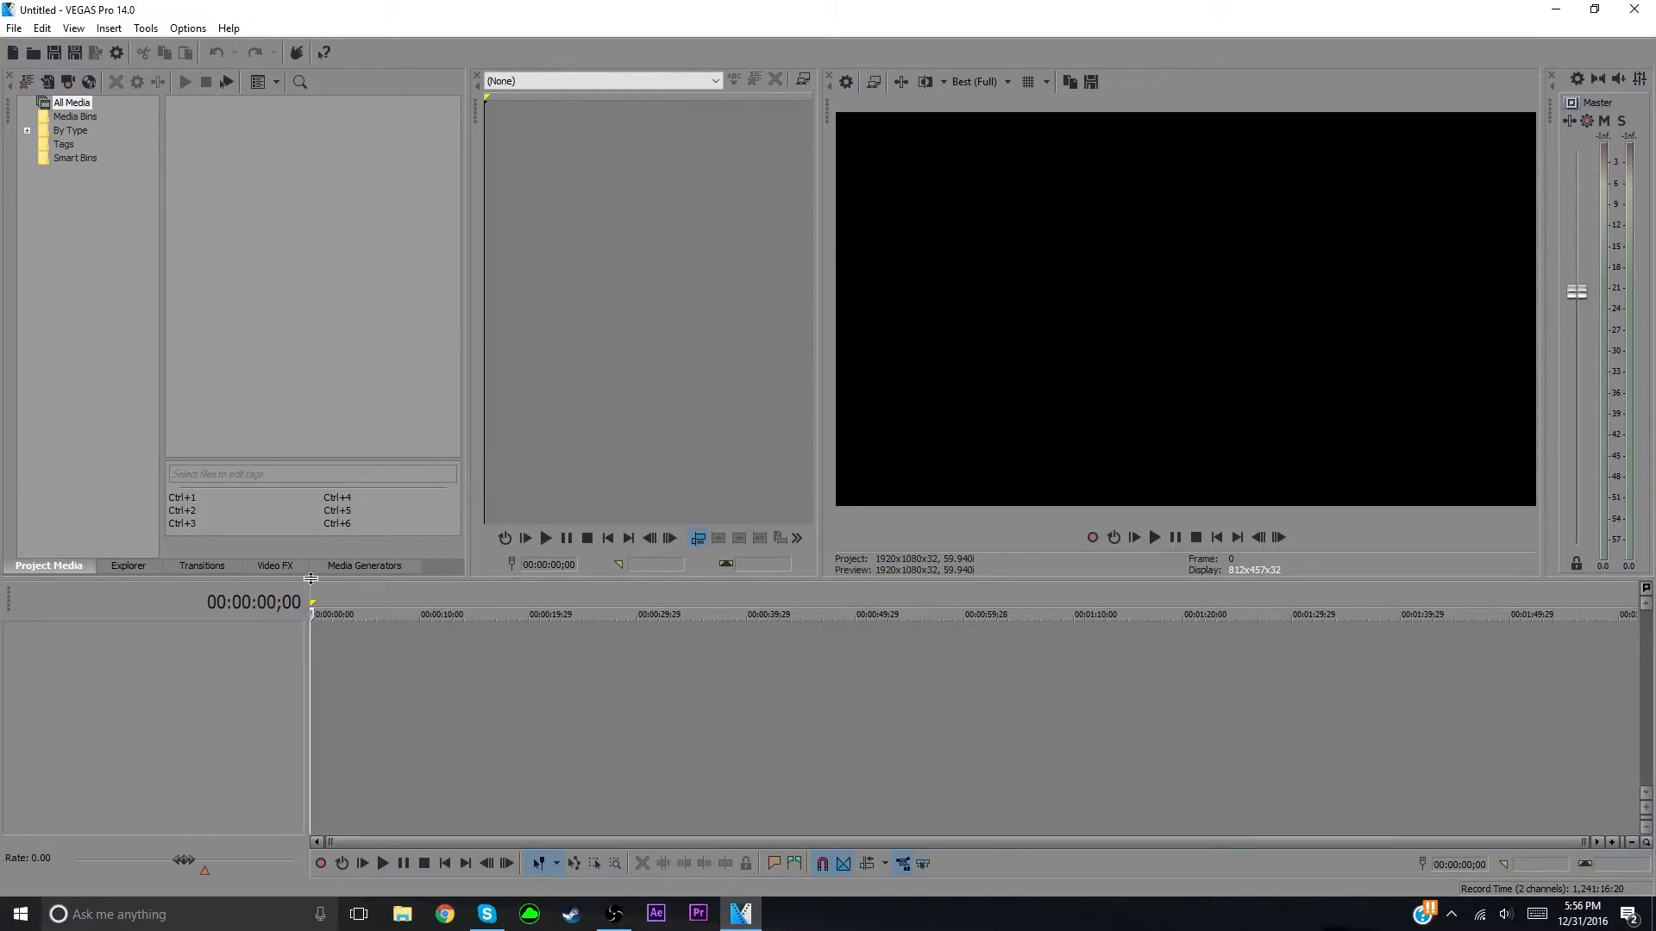
Step: Import youtube12.mp4 from the Documents folder into the project media
click(12, 15)
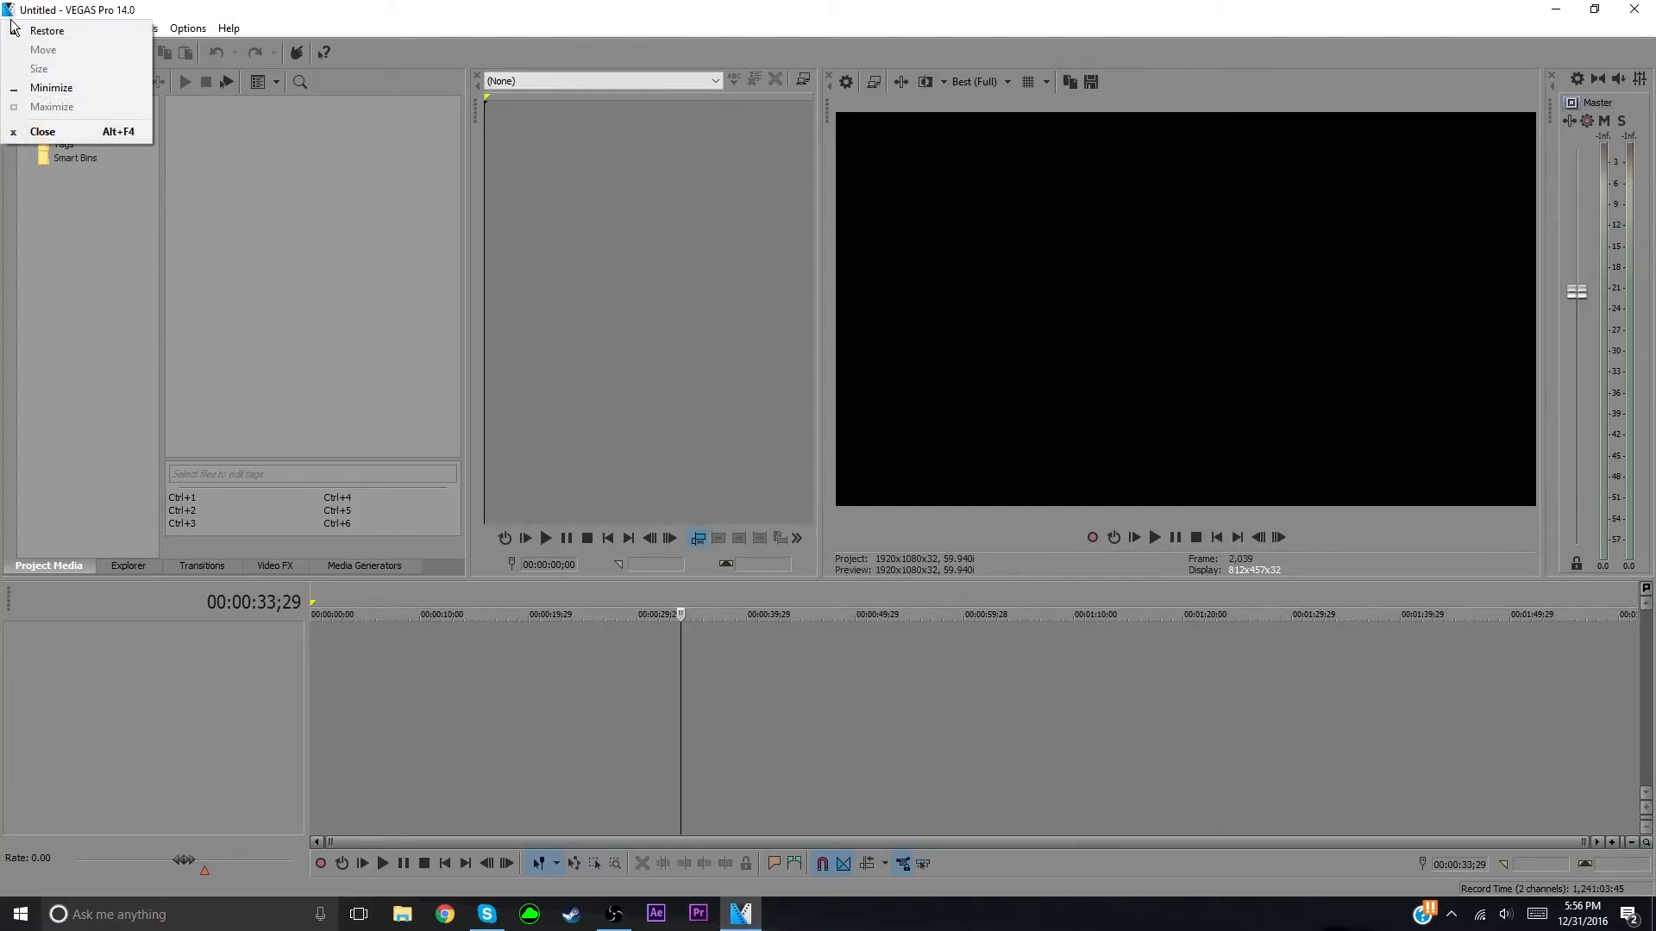
click(15, 27)
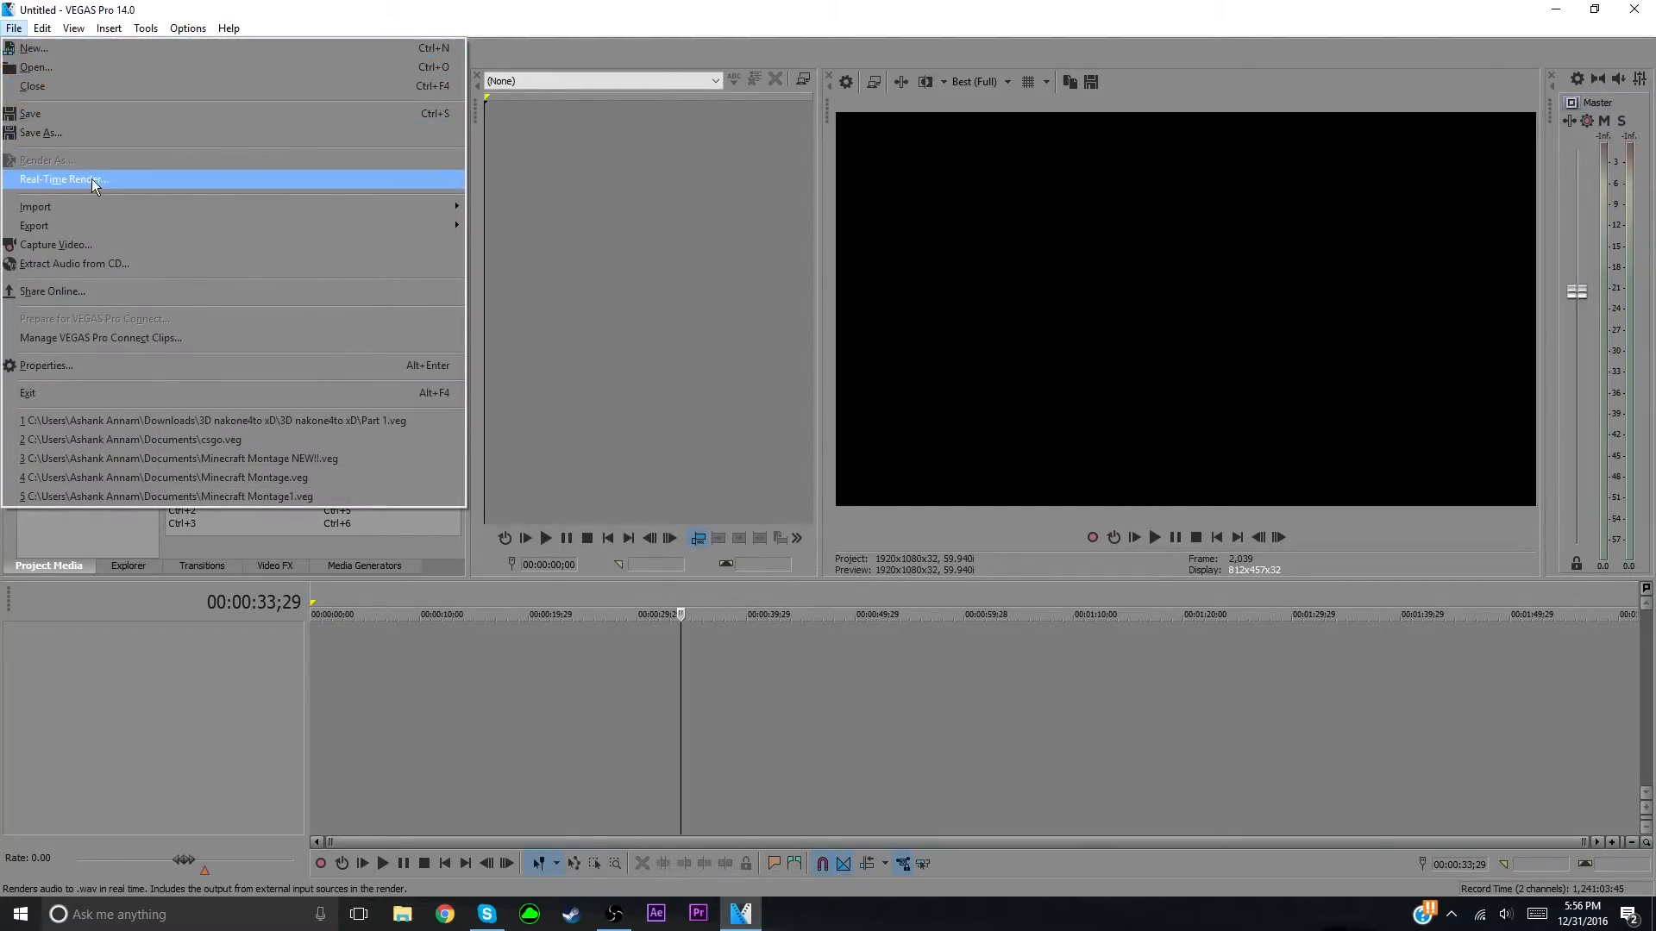
mouse_move(107, 207)
click(483, 209)
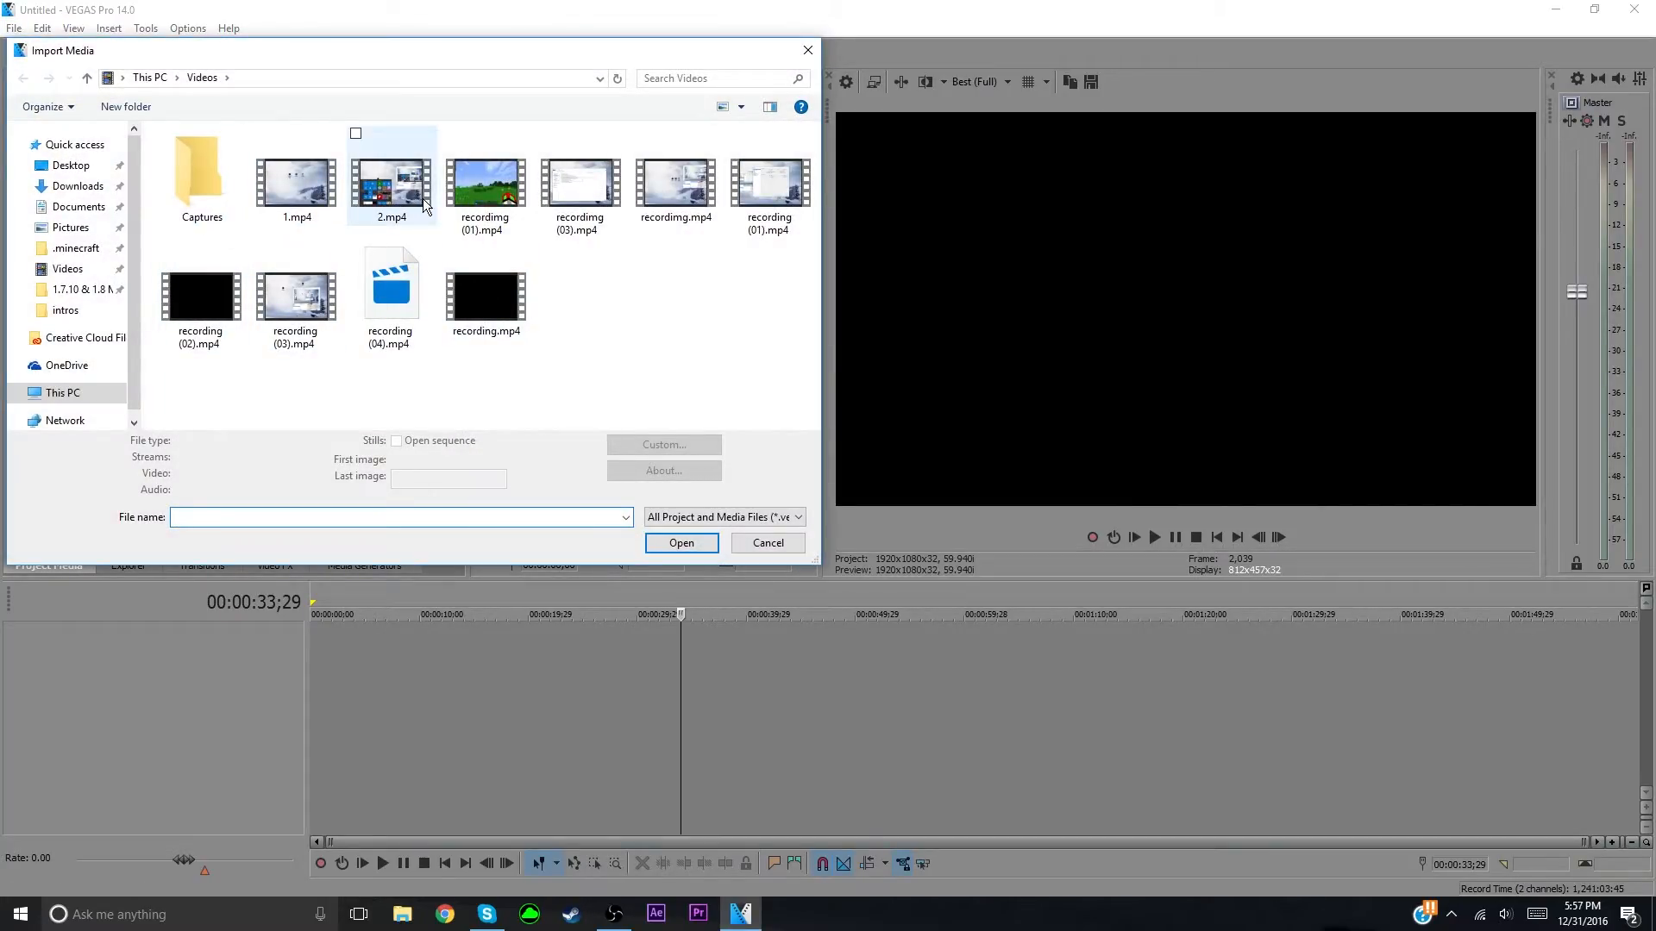
click(79, 208)
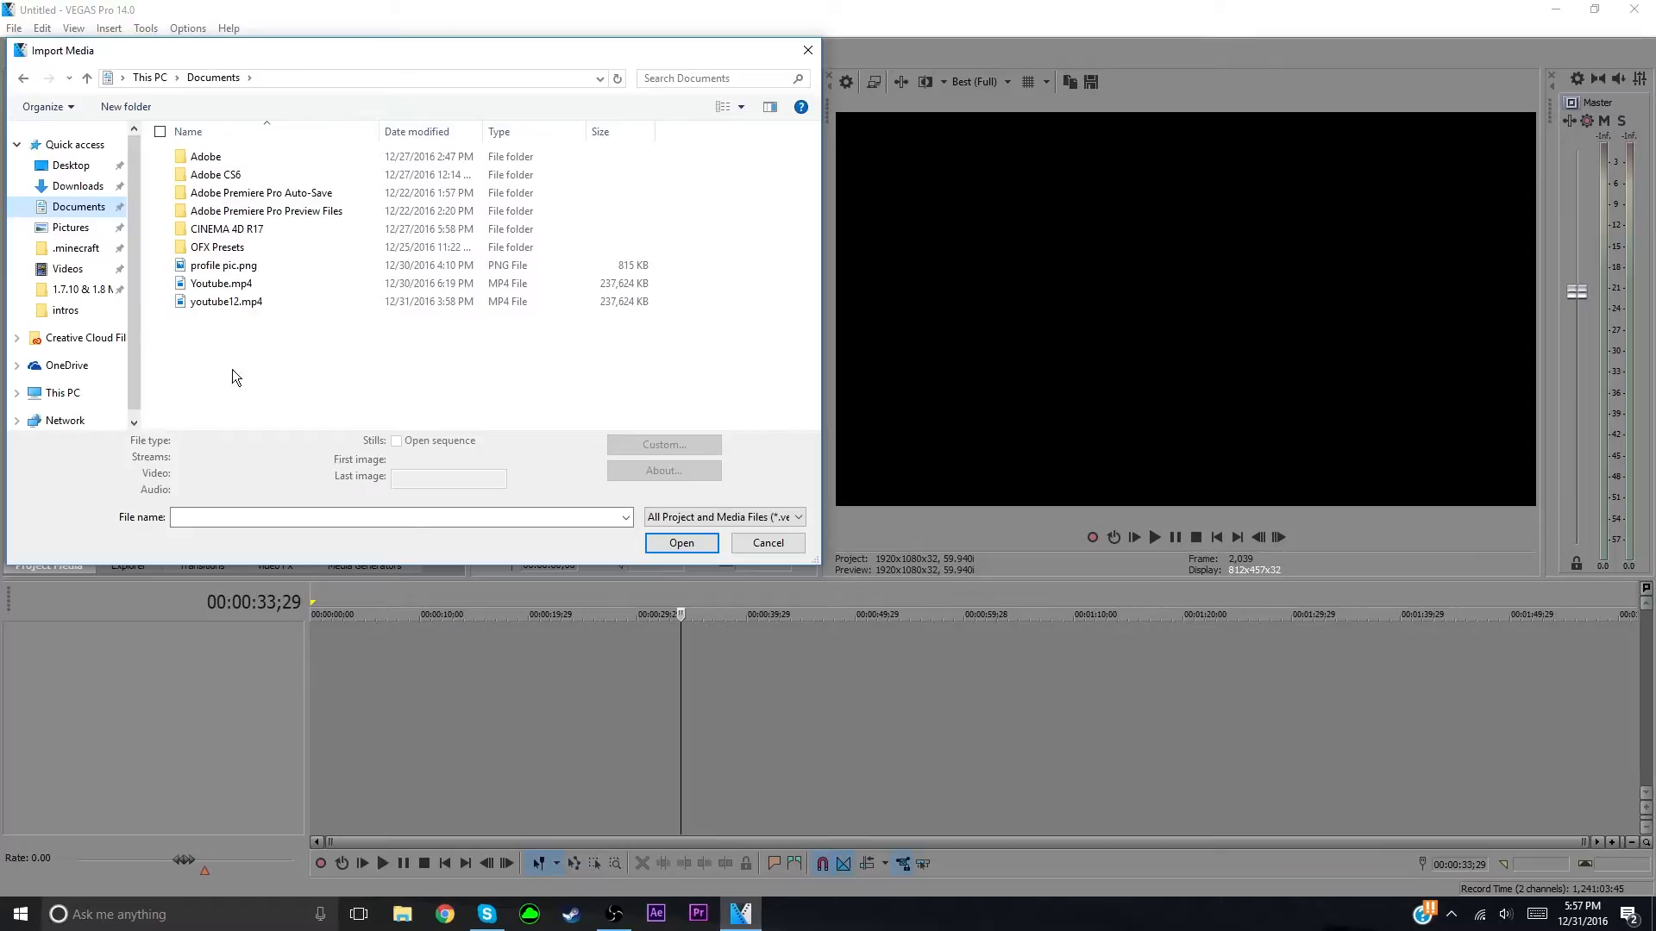
click(234, 304)
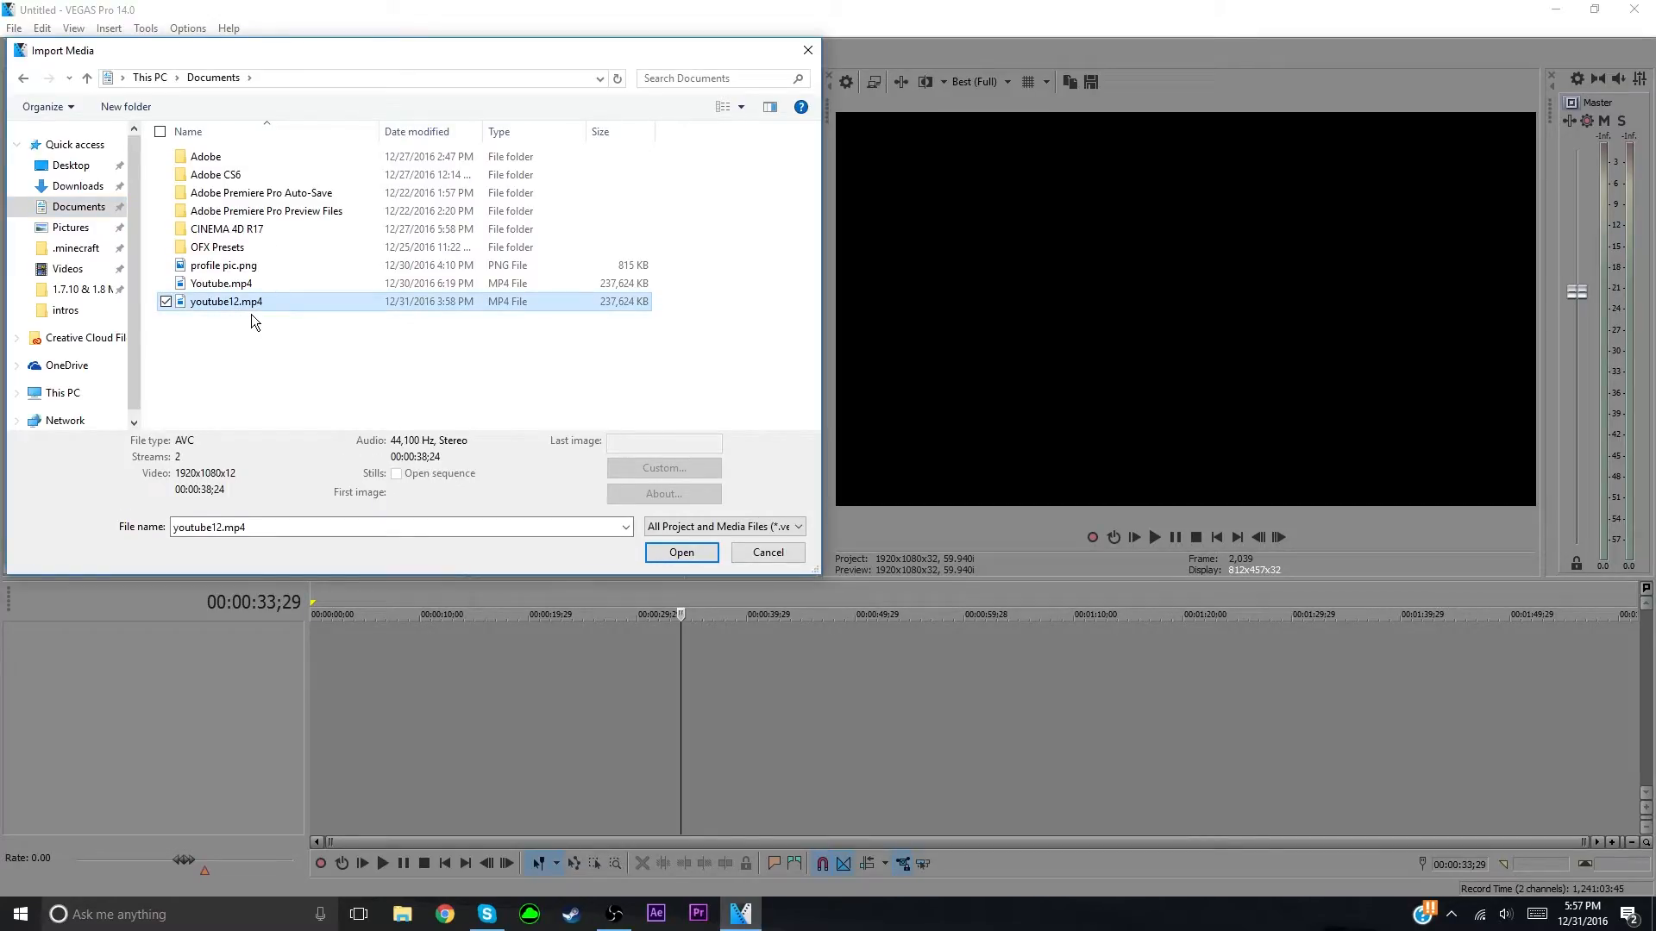
click(685, 550)
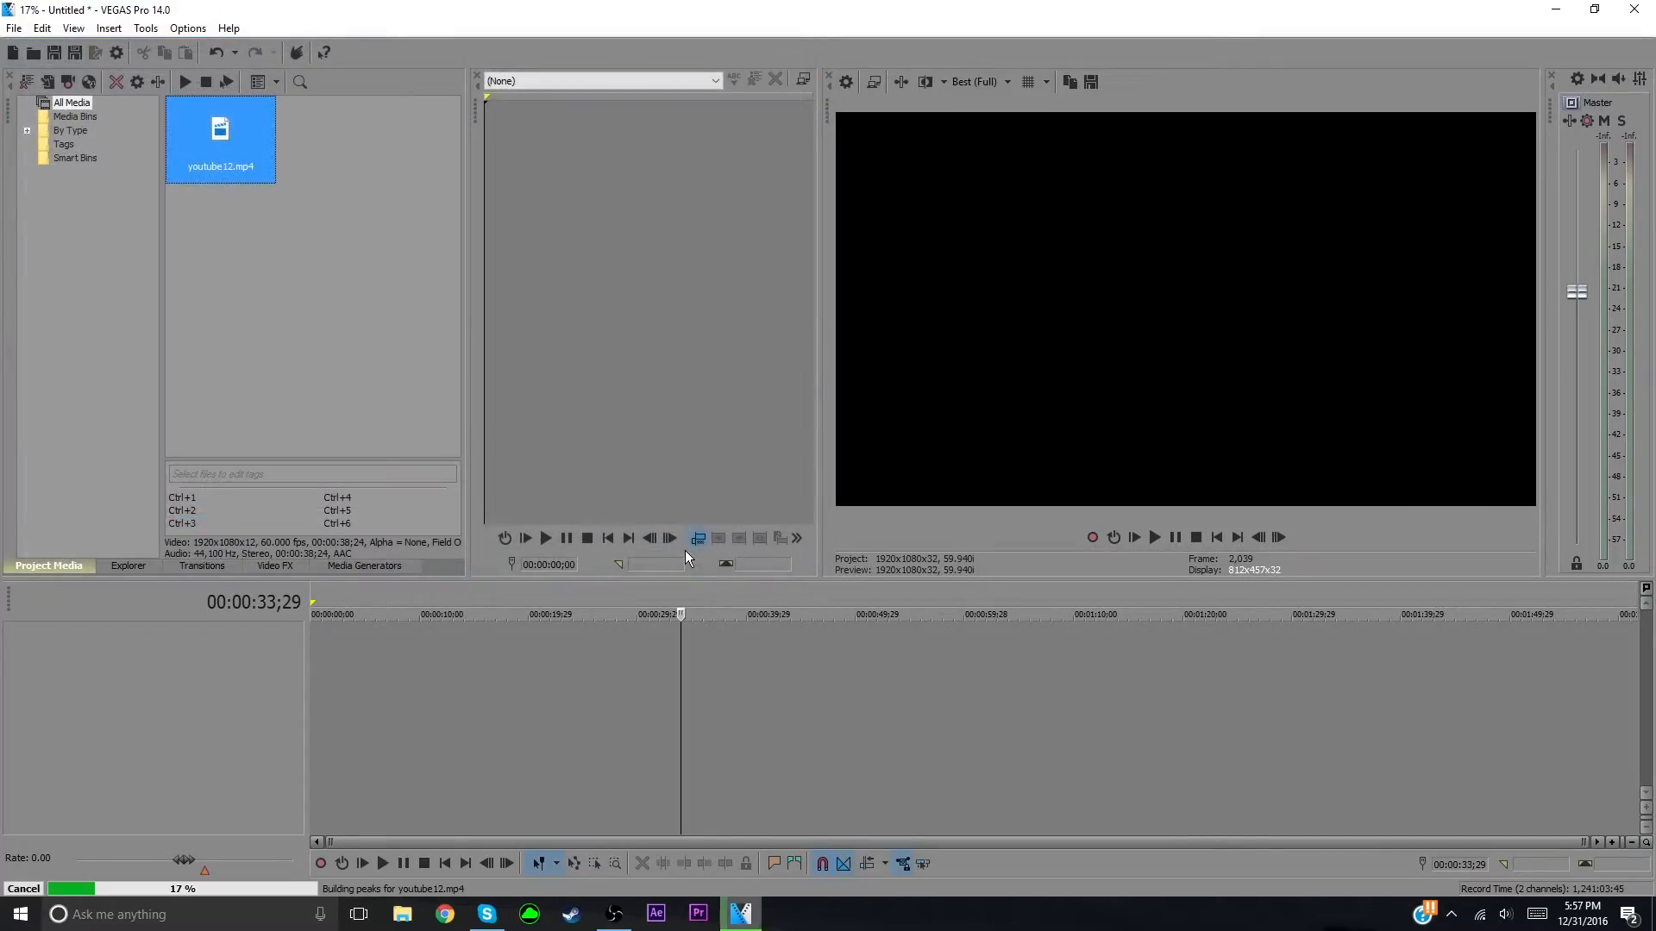
Step: Place youtube12.mp4 at the start of the timeline without matching the project video settings, and move the playhead to 00:00:30;23
drag(223, 157, 304, 690)
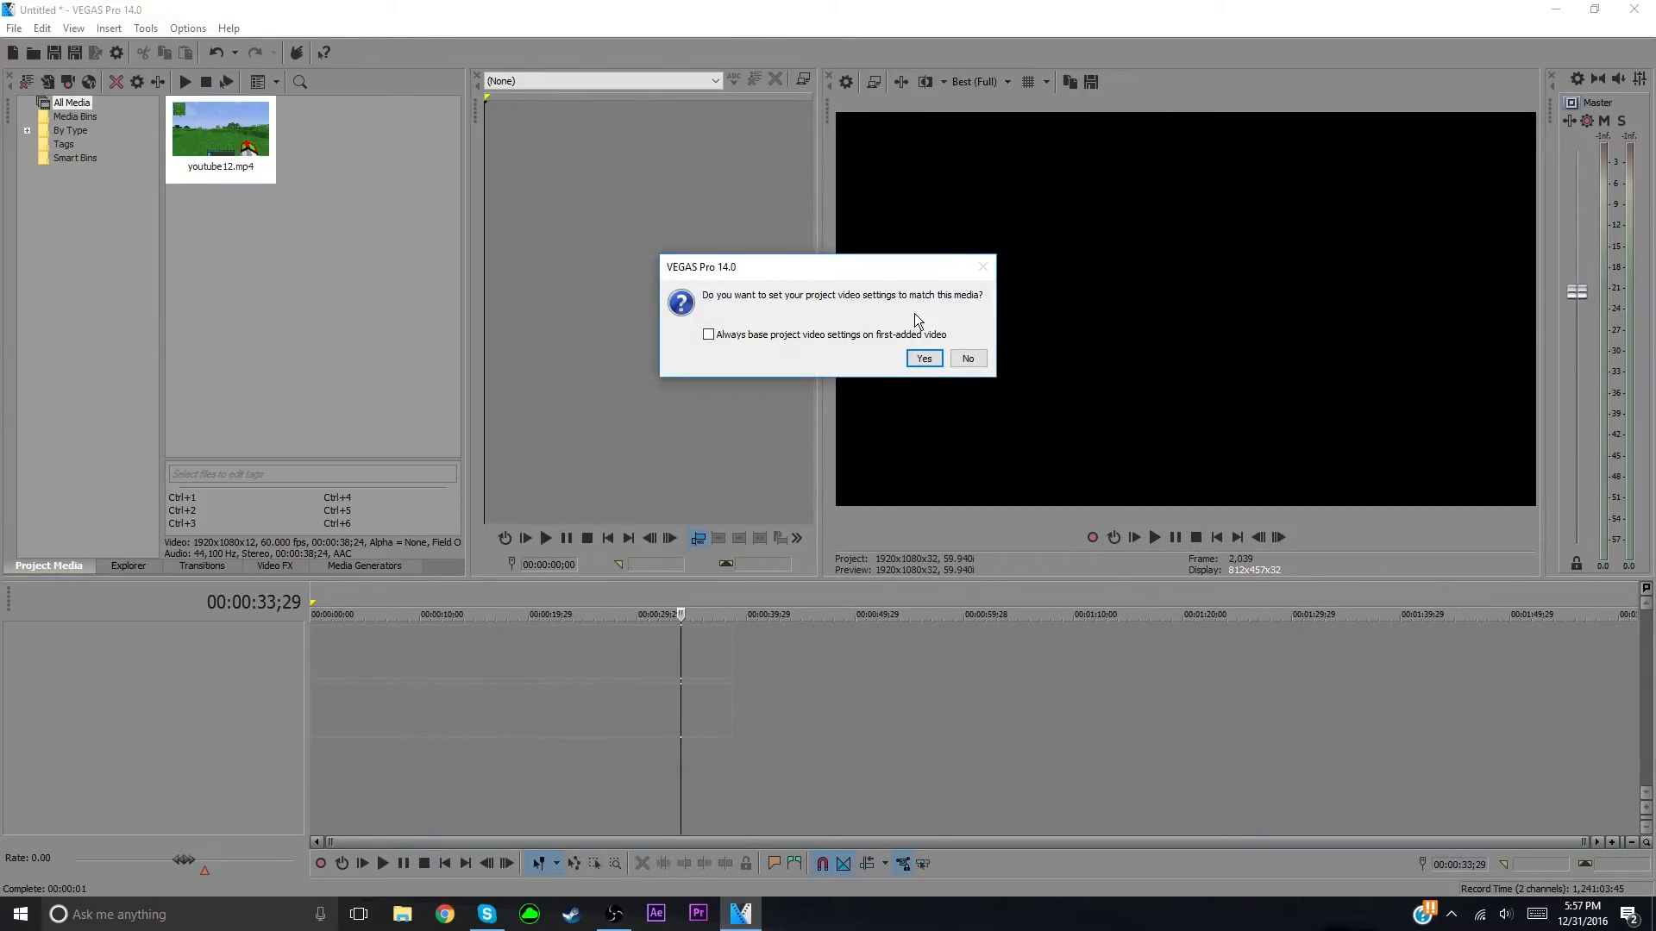
click(981, 357)
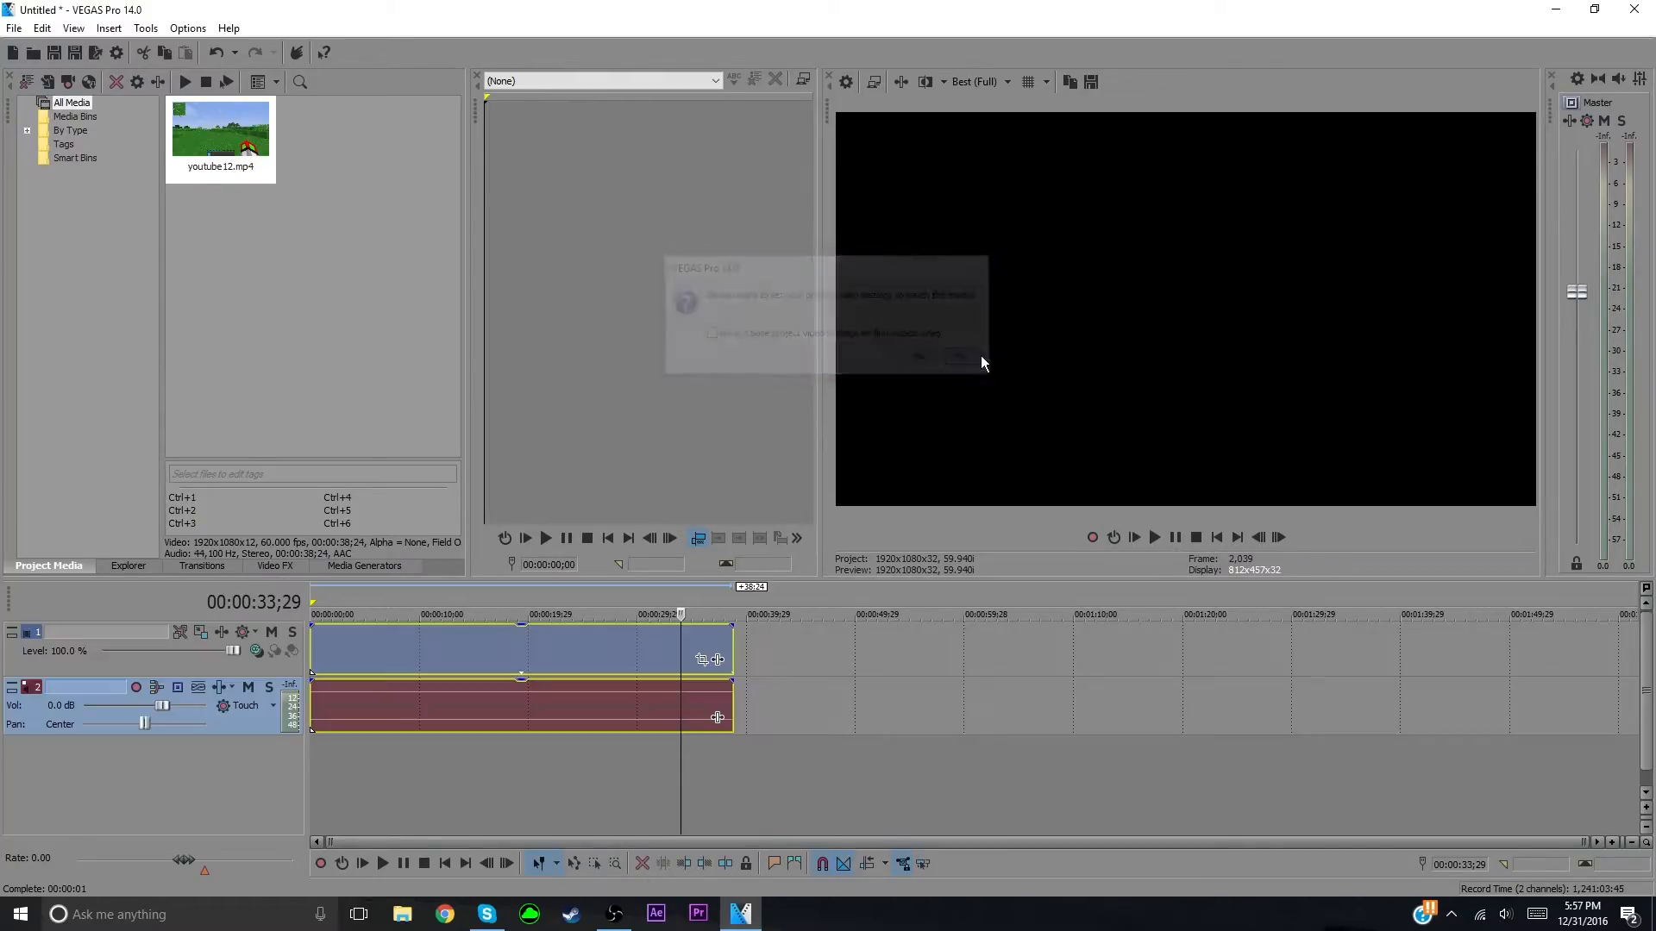
drag(682, 614, 646, 614)
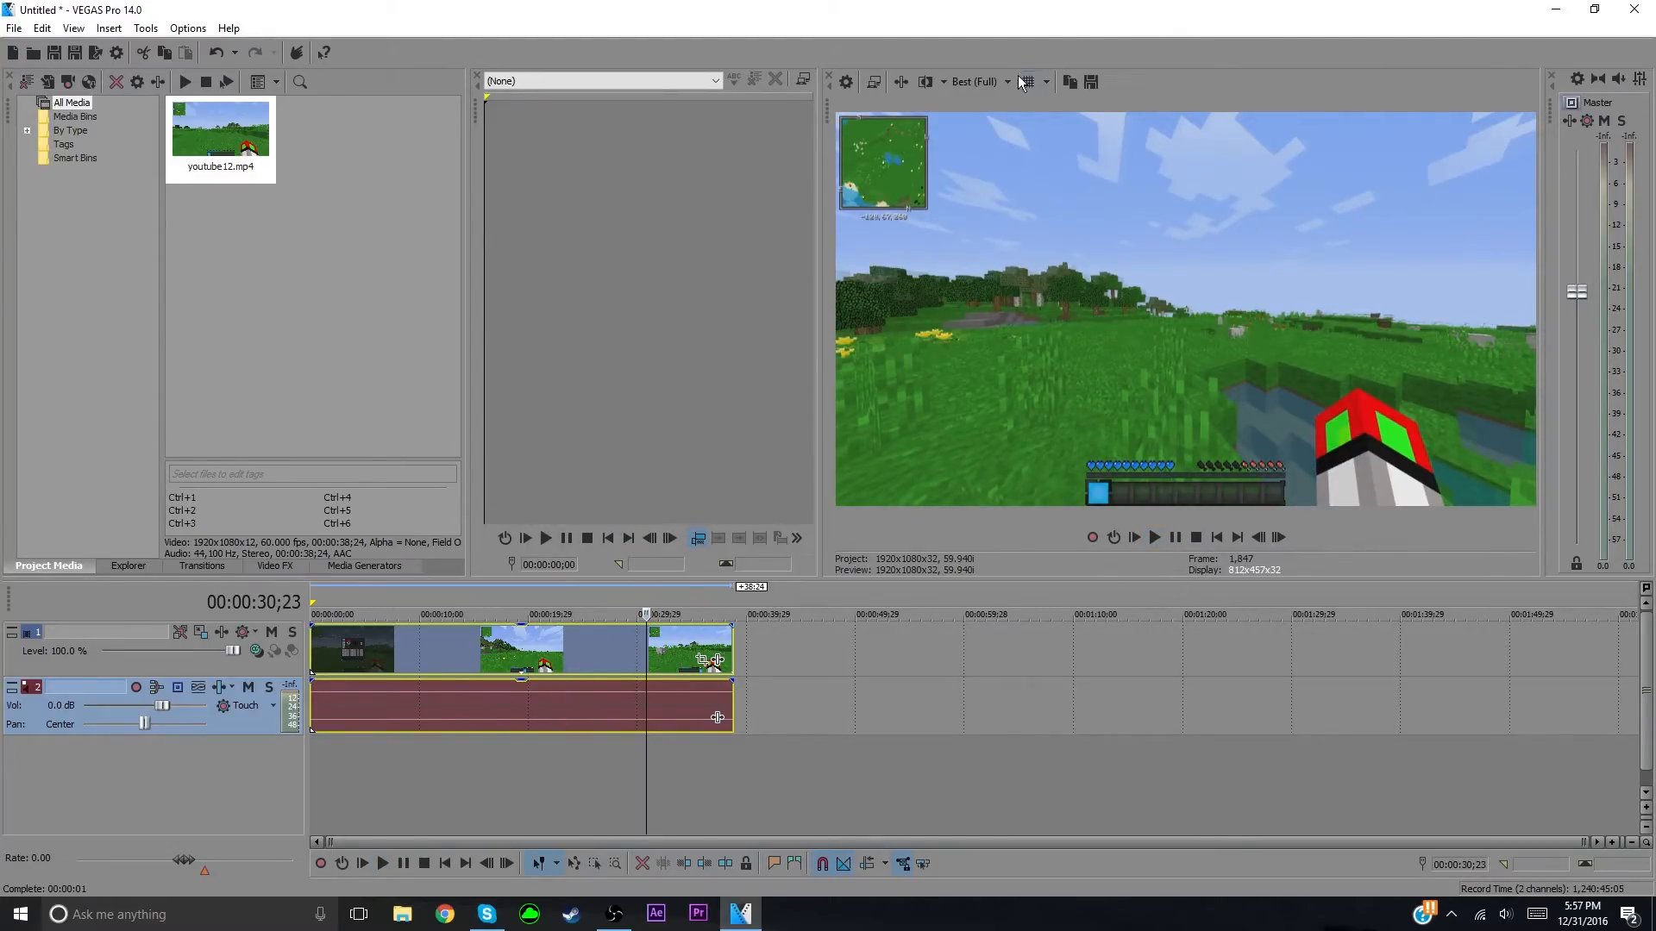
Step: Set the video preview quality to Best (Full)
click(995, 83)
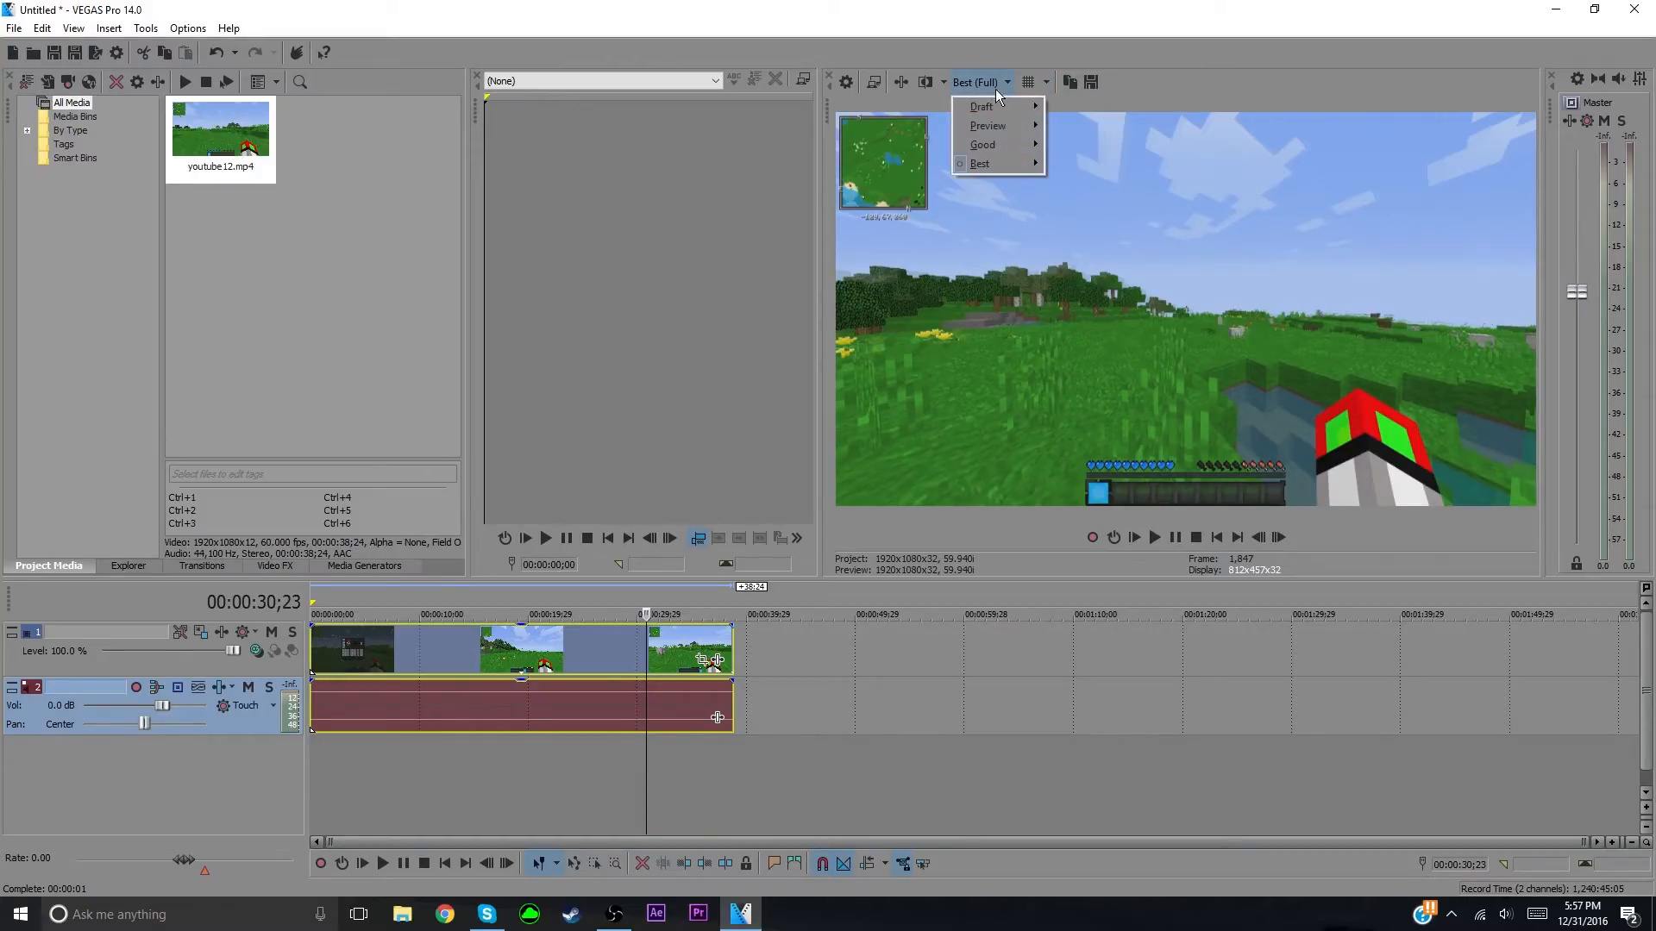
mouse_move(1002, 147)
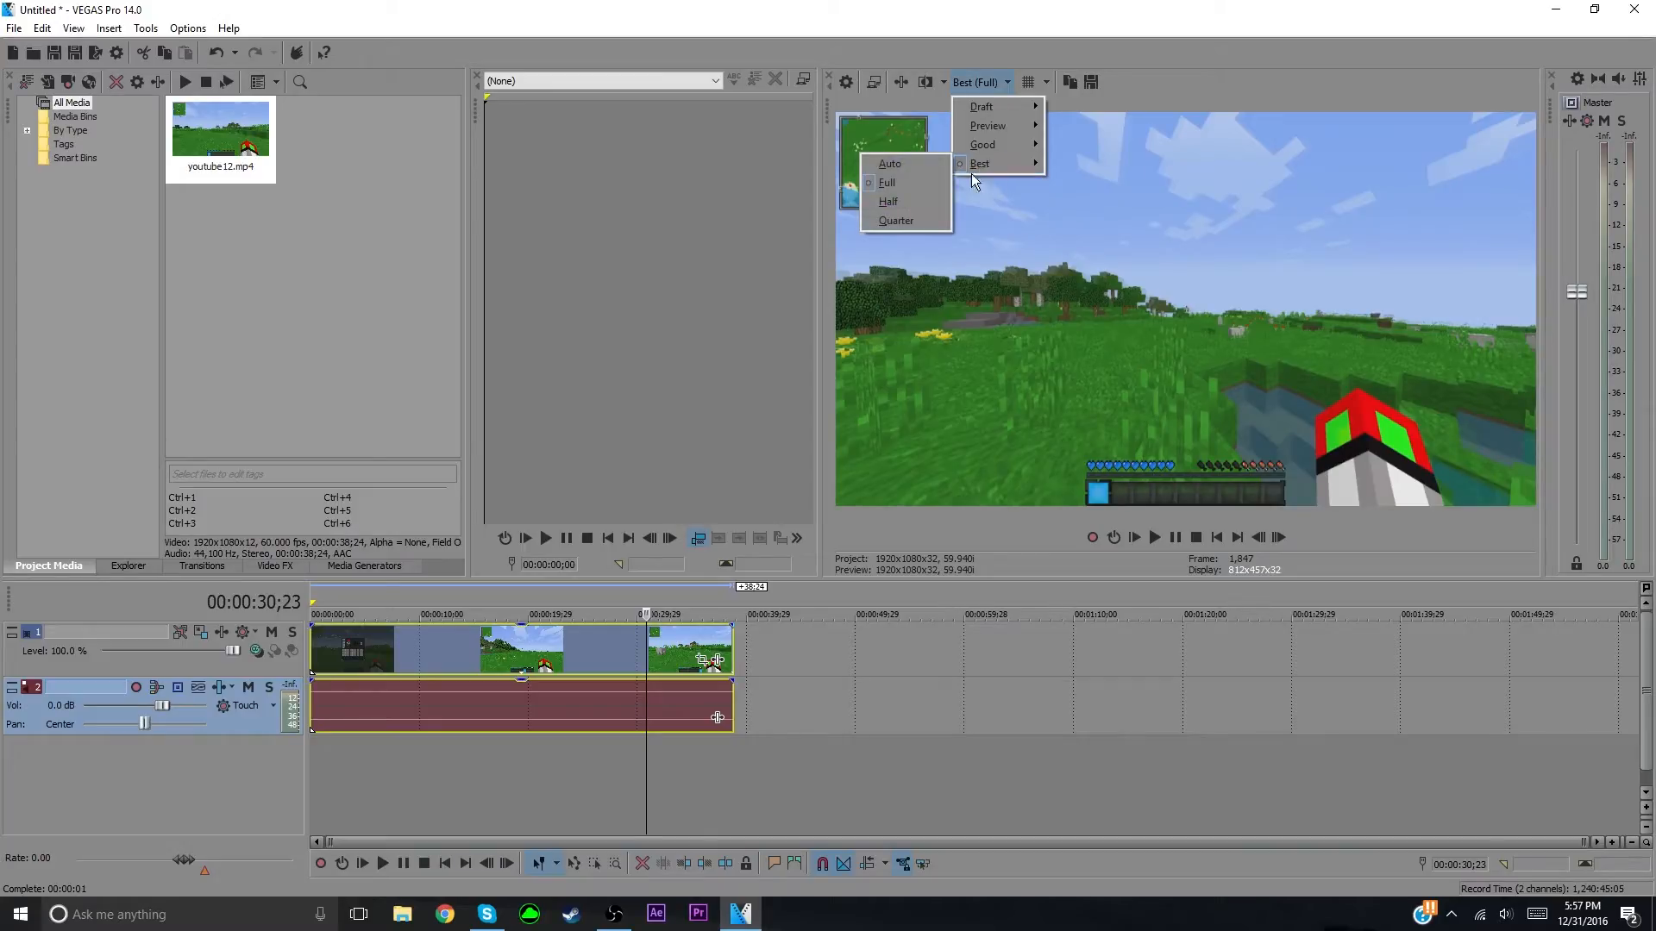
click(942, 179)
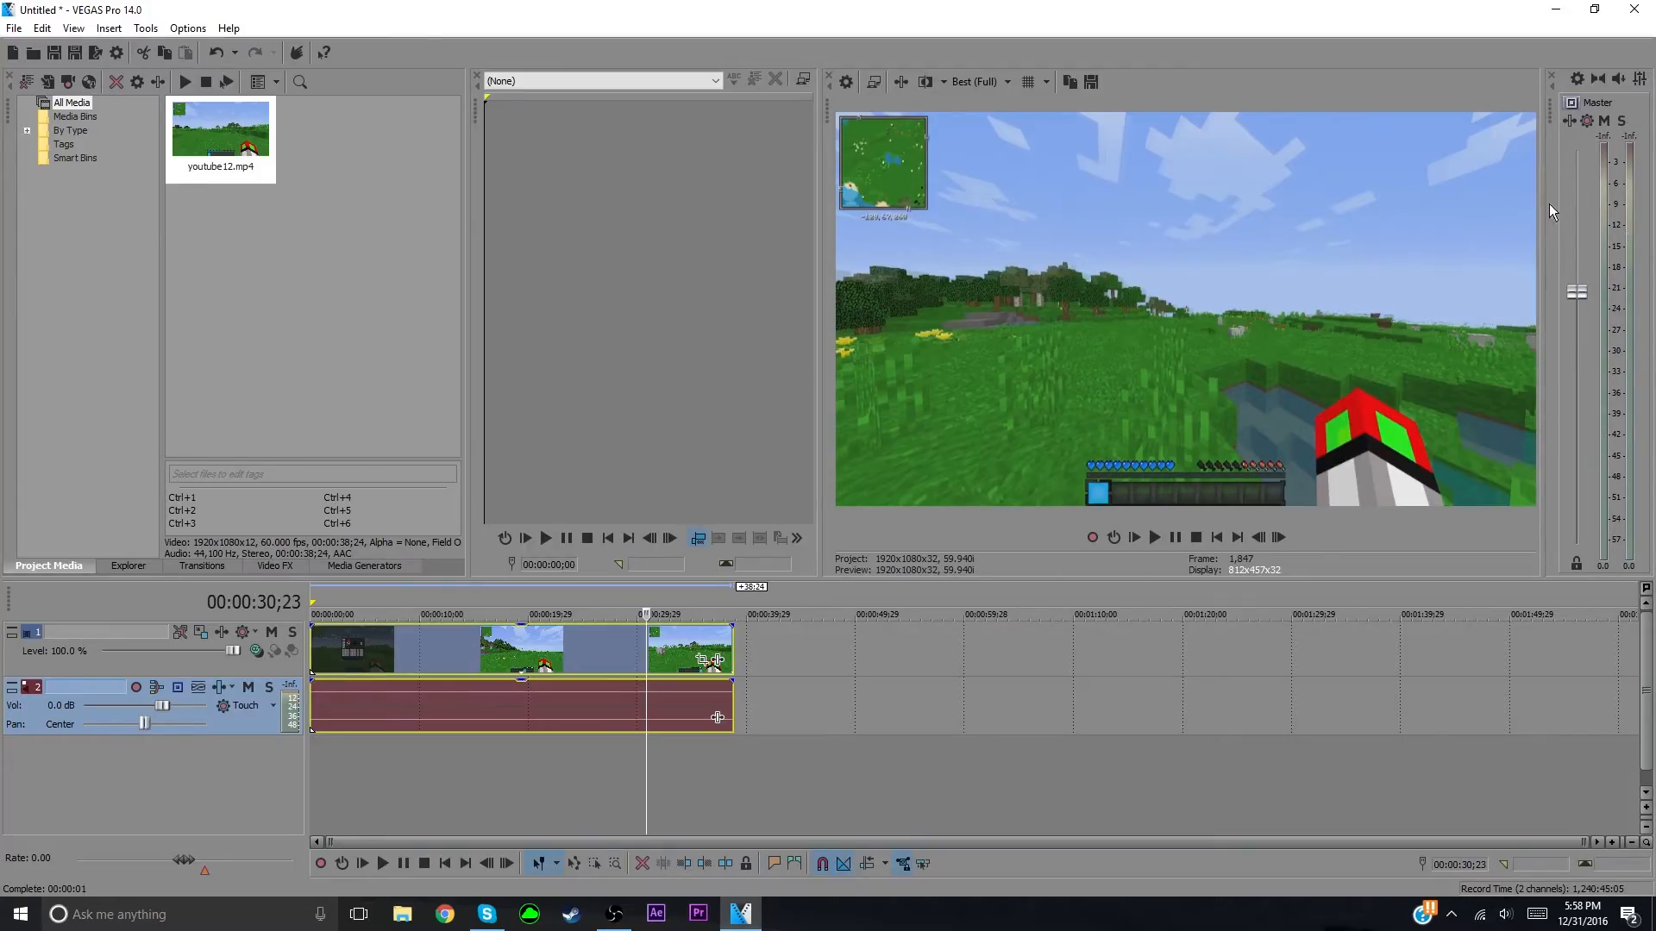
Step: Review the project's template, width and height in its video properties, keeping the full-resolution rendering quality at Good
click(846, 81)
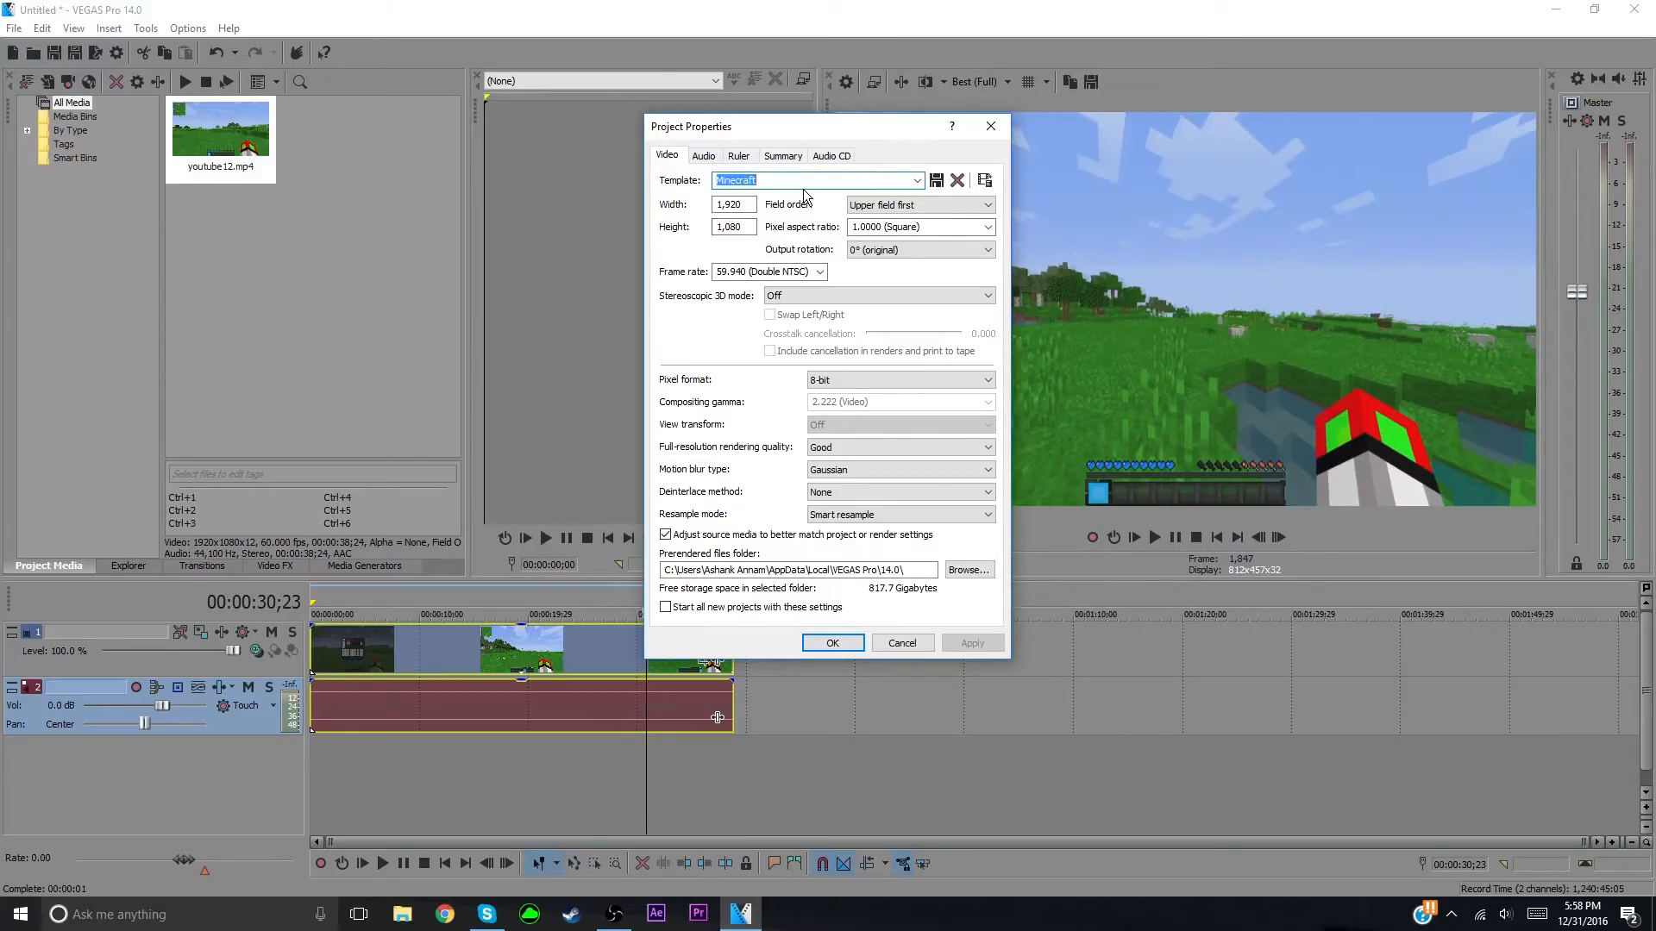
double_click(750, 206)
double_click(725, 227)
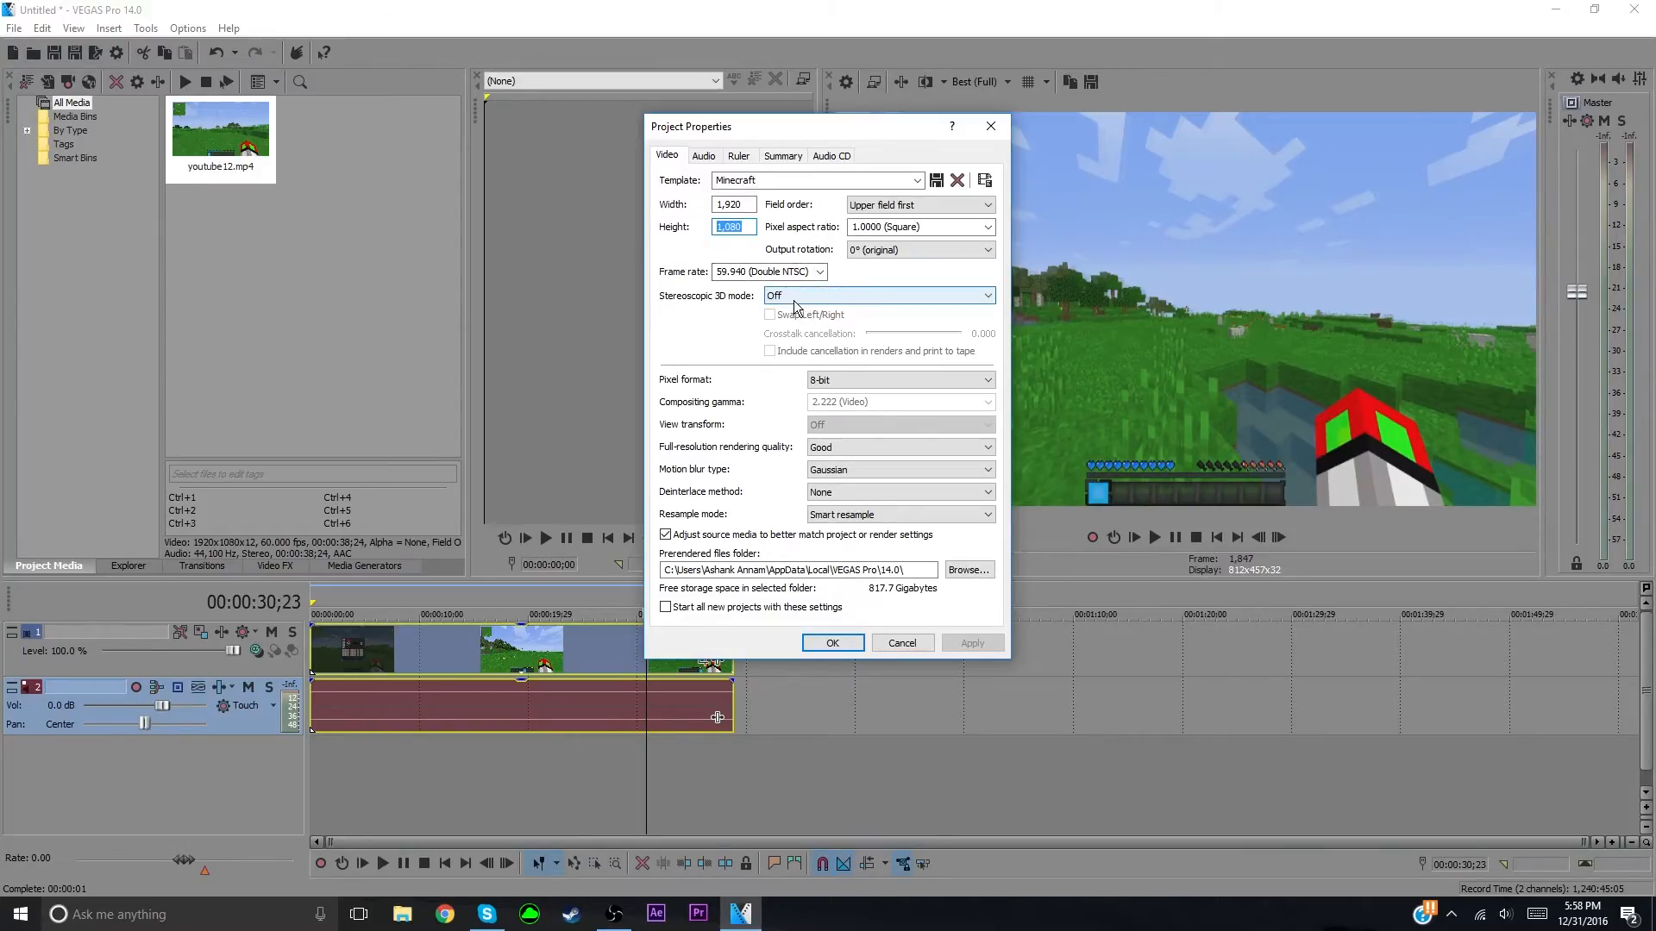
click(847, 448)
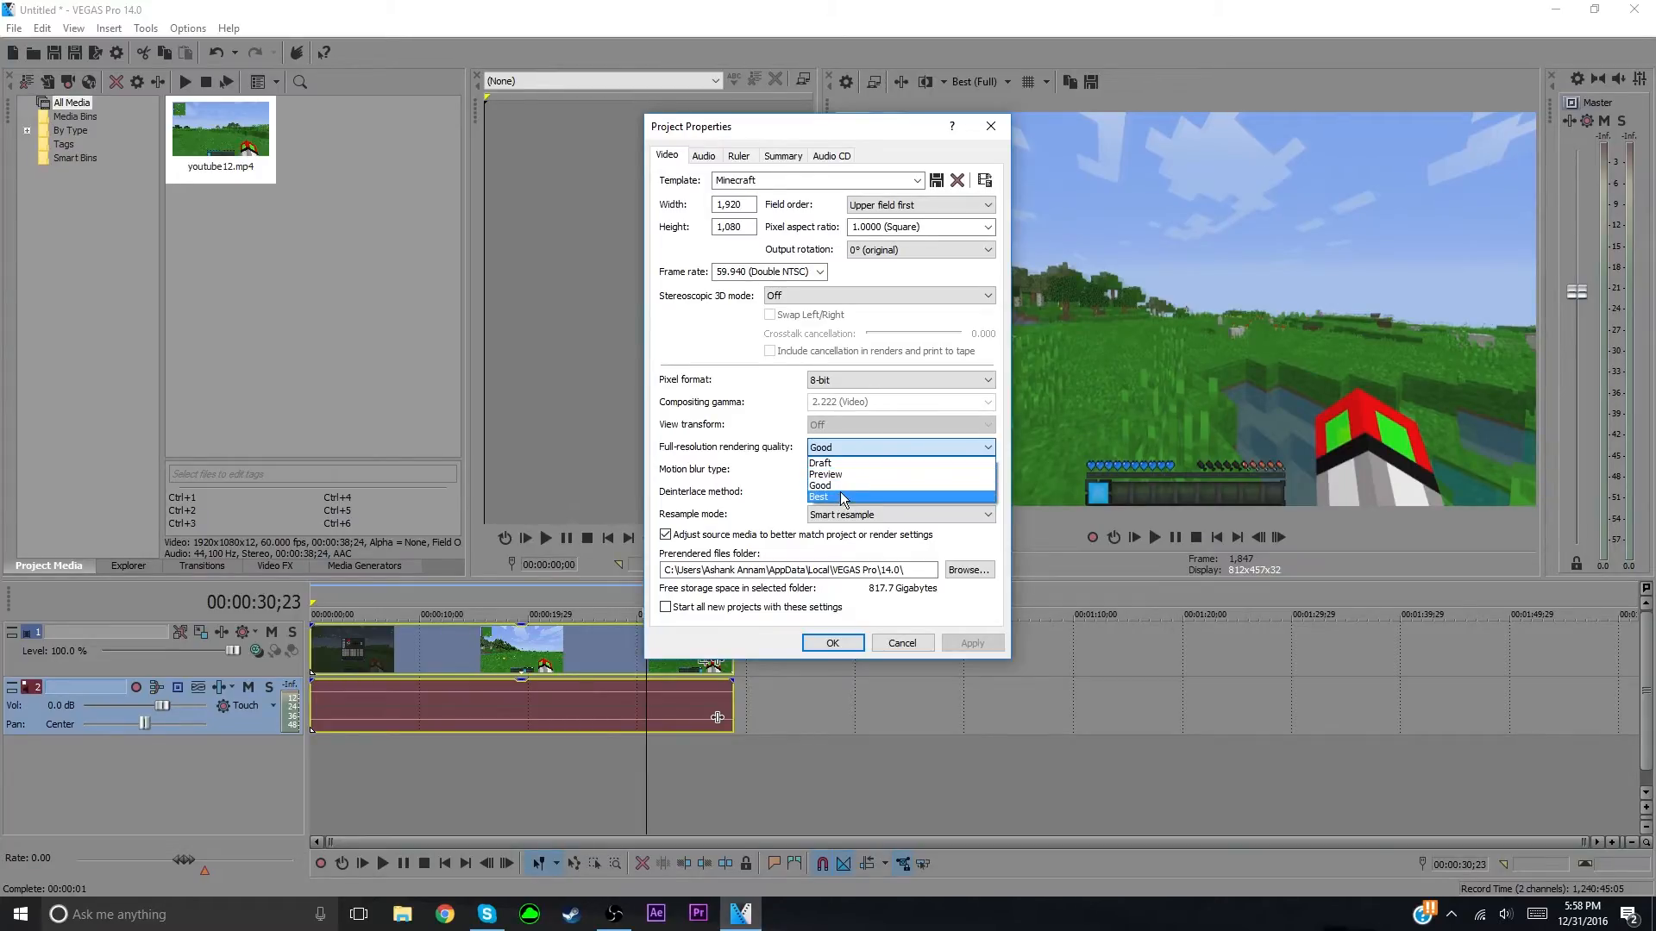
click(843, 487)
click(842, 449)
click(840, 451)
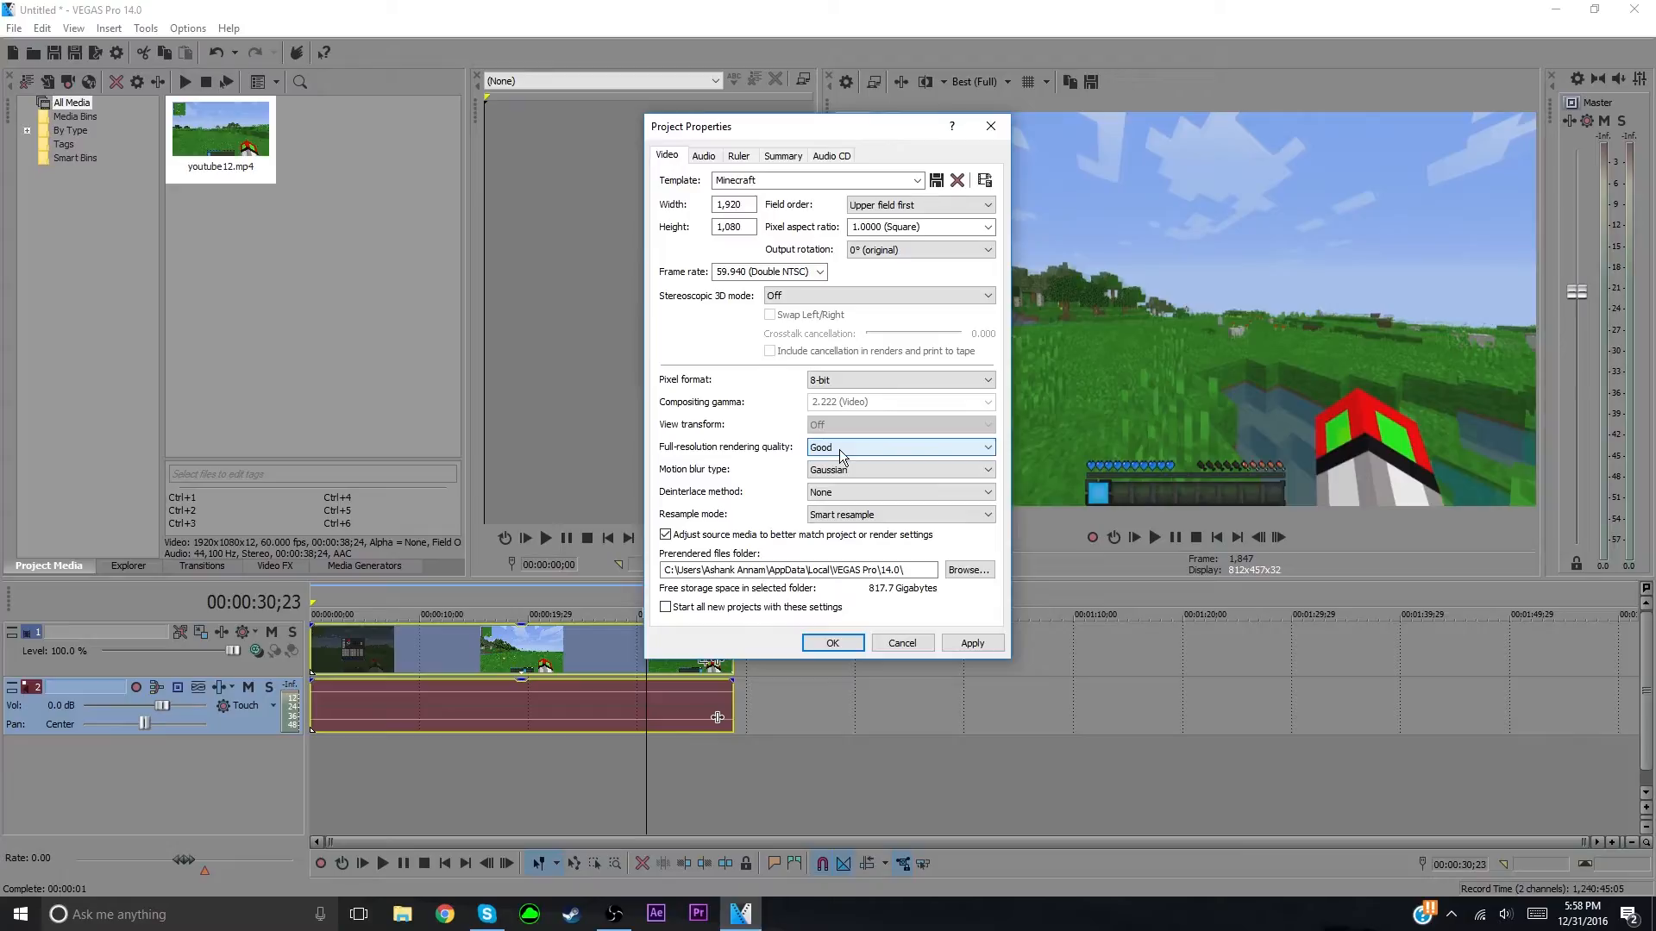
Step: Check the motion blur and deinterlace options, set the project's resample mode to Disable resample, and apply it
click(854, 473)
click(855, 474)
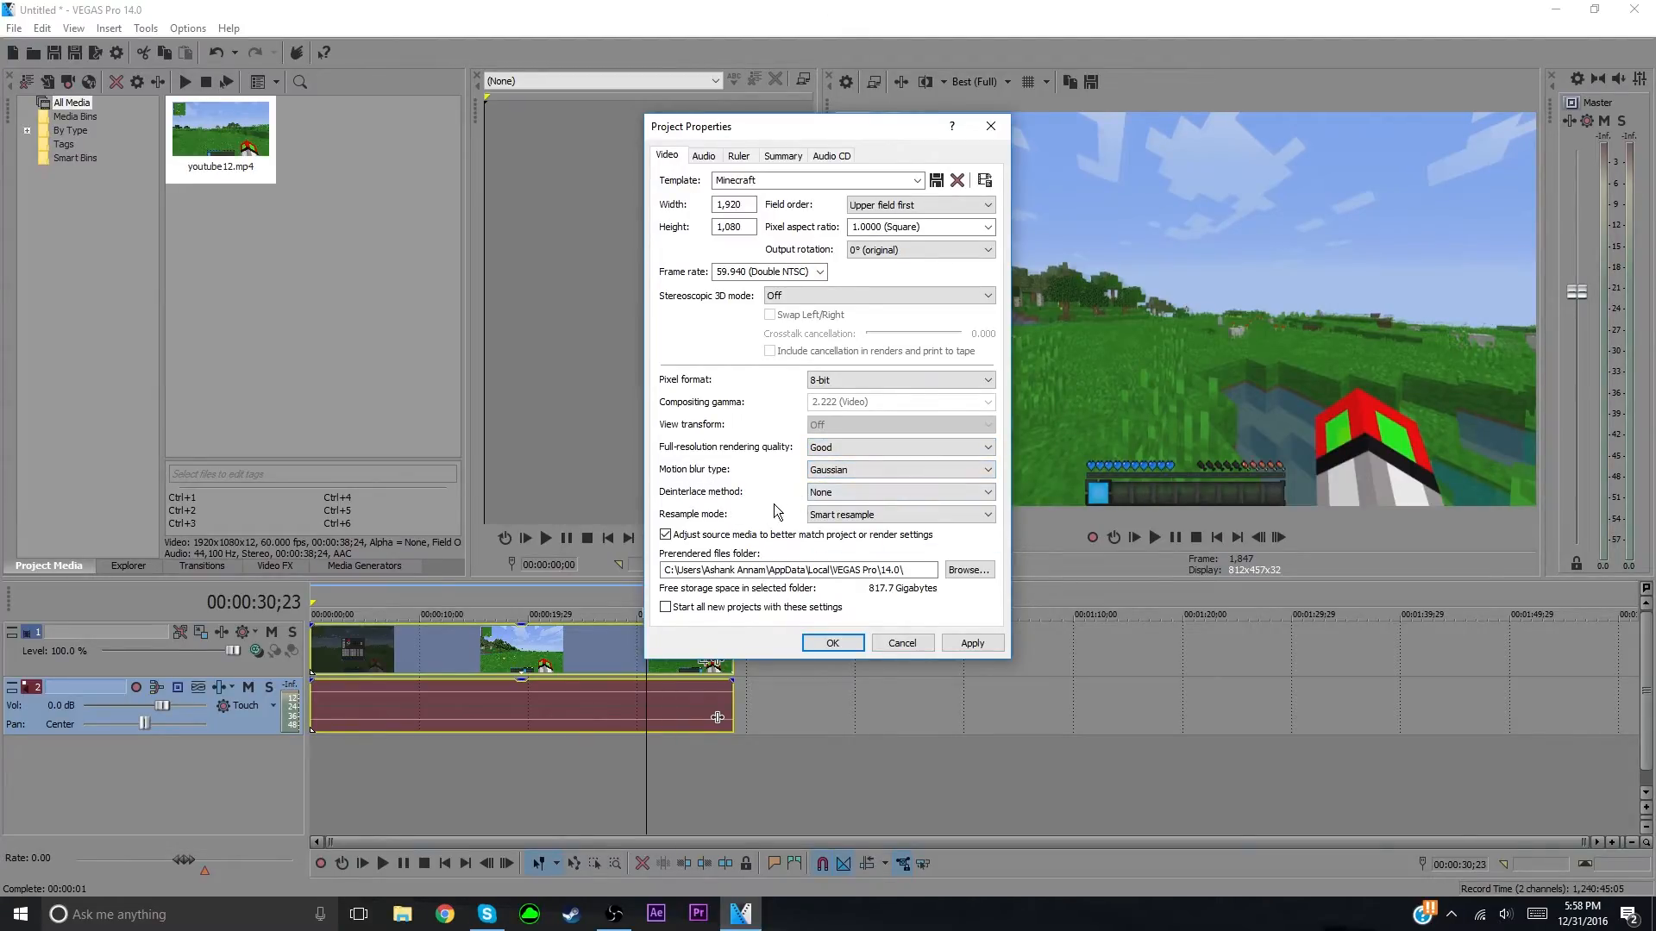
click(861, 493)
click(861, 493)
click(850, 517)
click(842, 553)
click(972, 642)
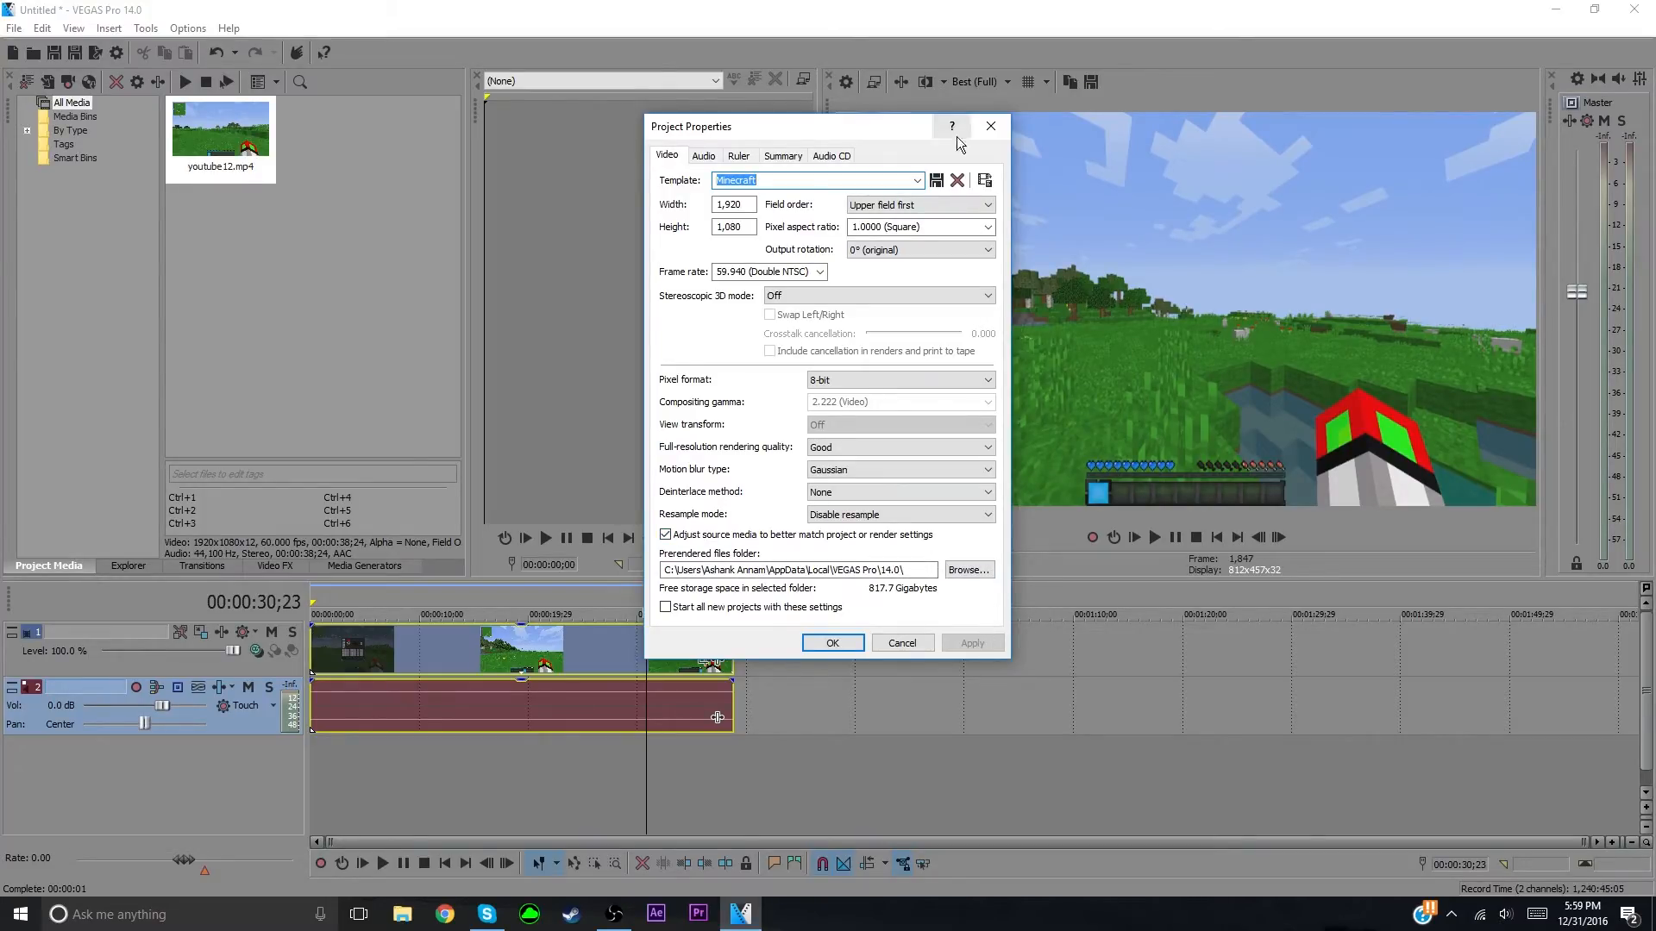
Step: Review the project's audio properties, including the available bit depths and resample and stretch quality options
click(715, 160)
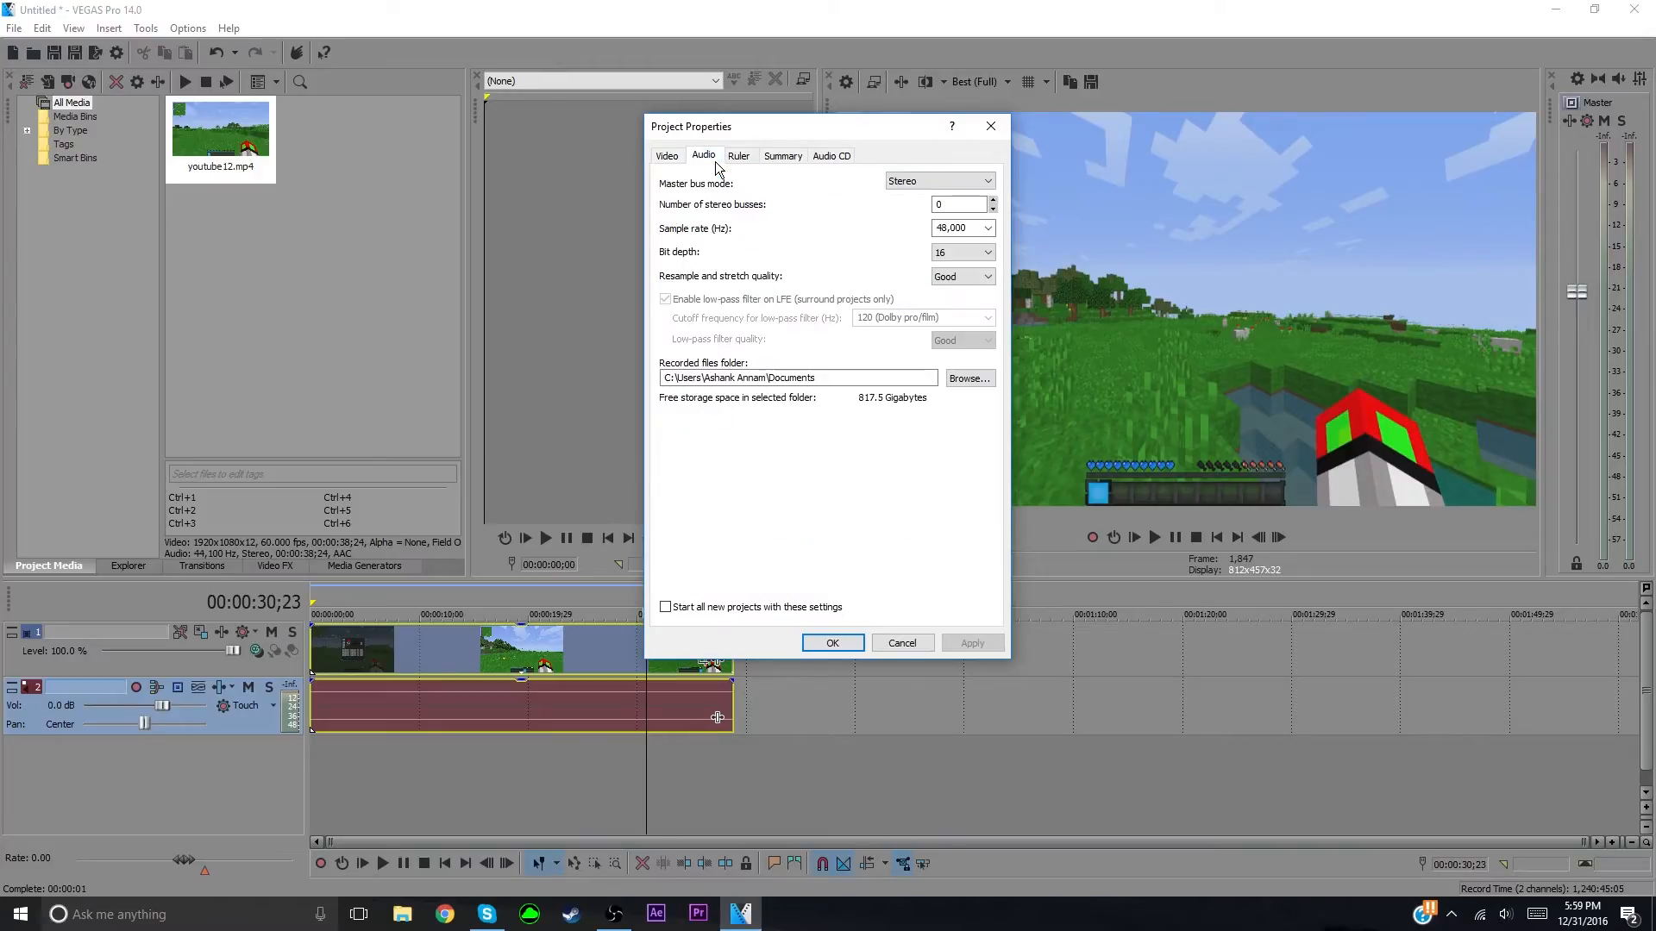
click(947, 253)
click(948, 253)
click(950, 278)
click(951, 278)
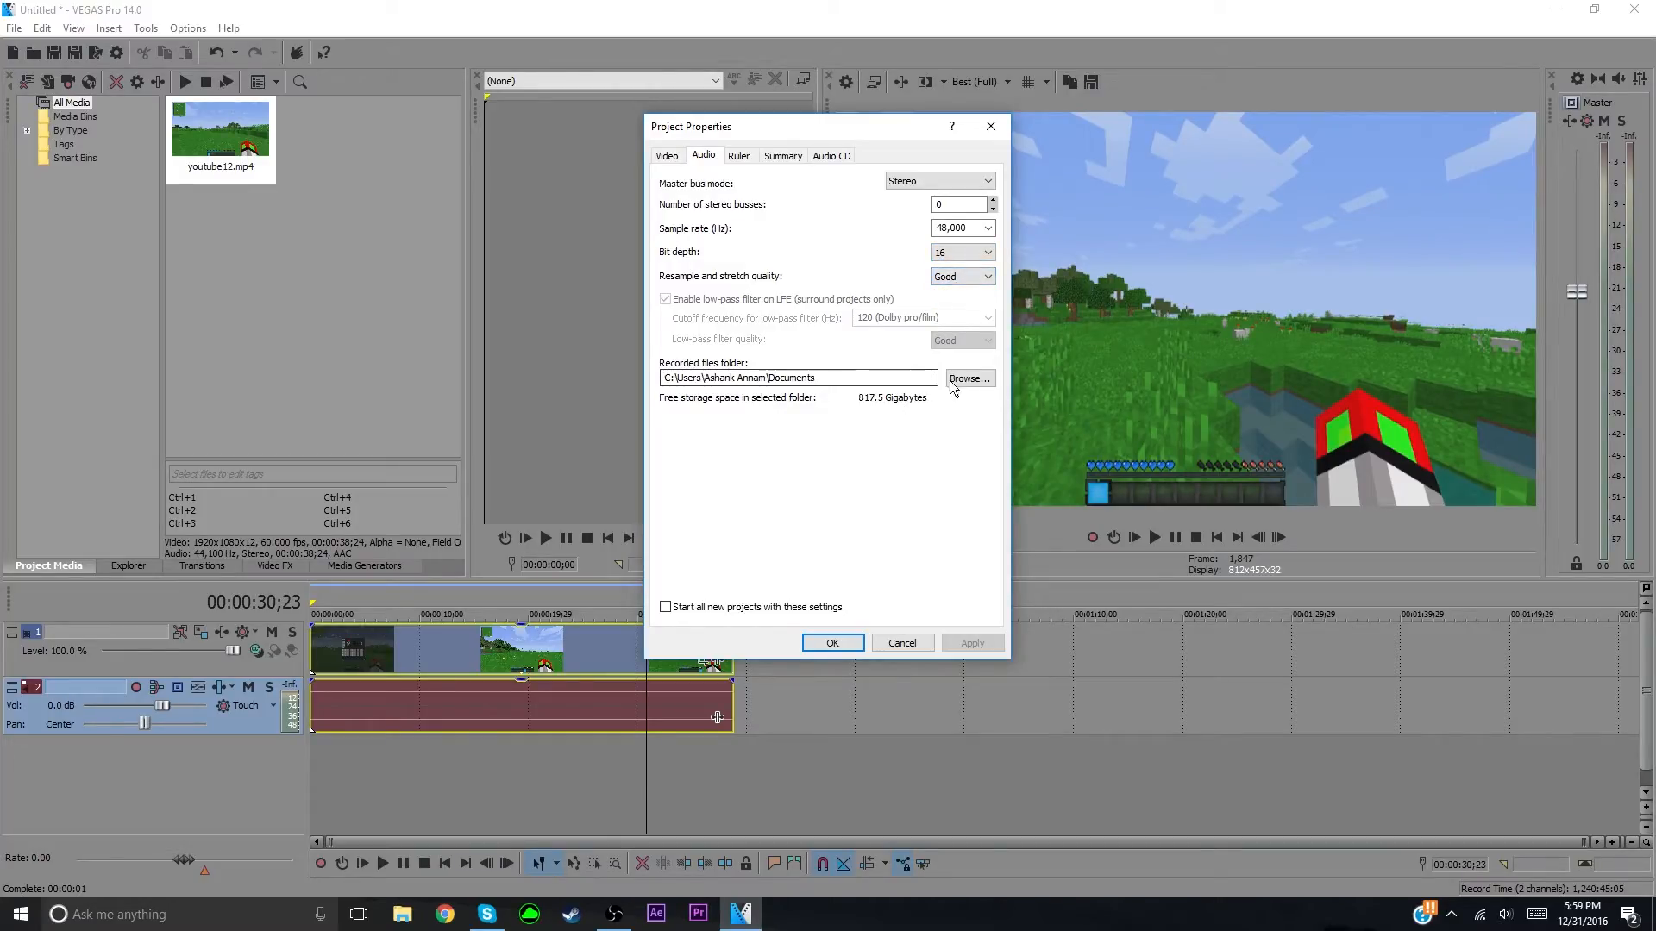
Step: Look through the project's ruler, summary and audio CD properties, return to the video properties, and accept the project properties
click(740, 159)
click(784, 159)
click(830, 156)
click(666, 156)
click(842, 636)
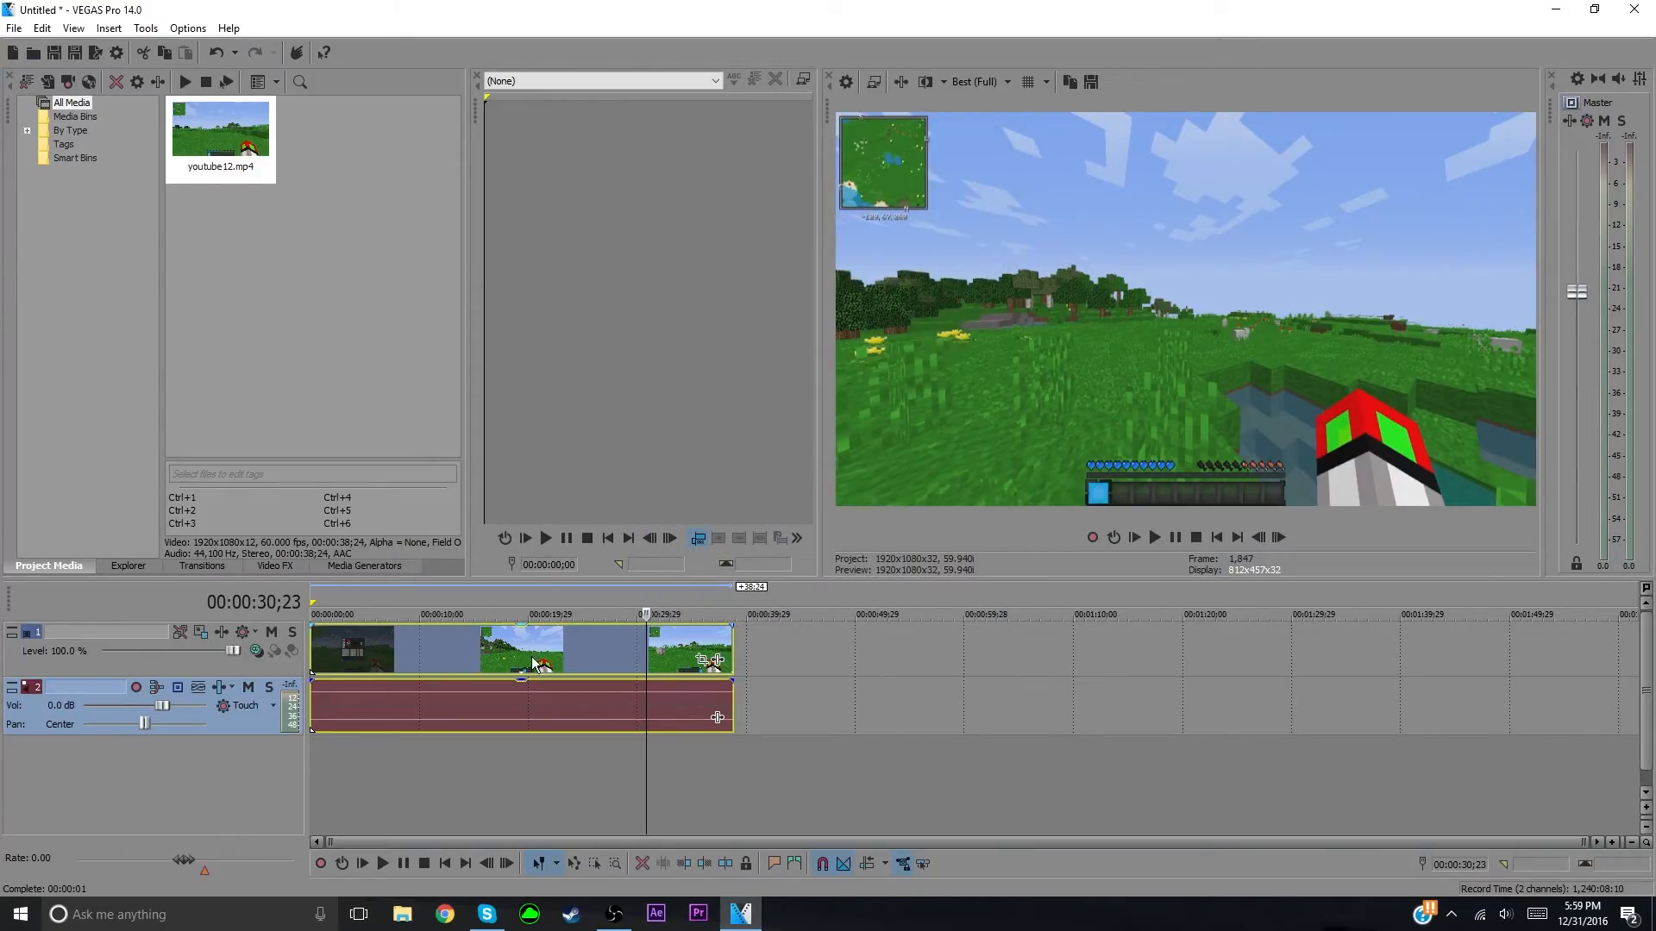
Step: Disable resample for the youtube12 video clip on the timeline
right_click(414, 658)
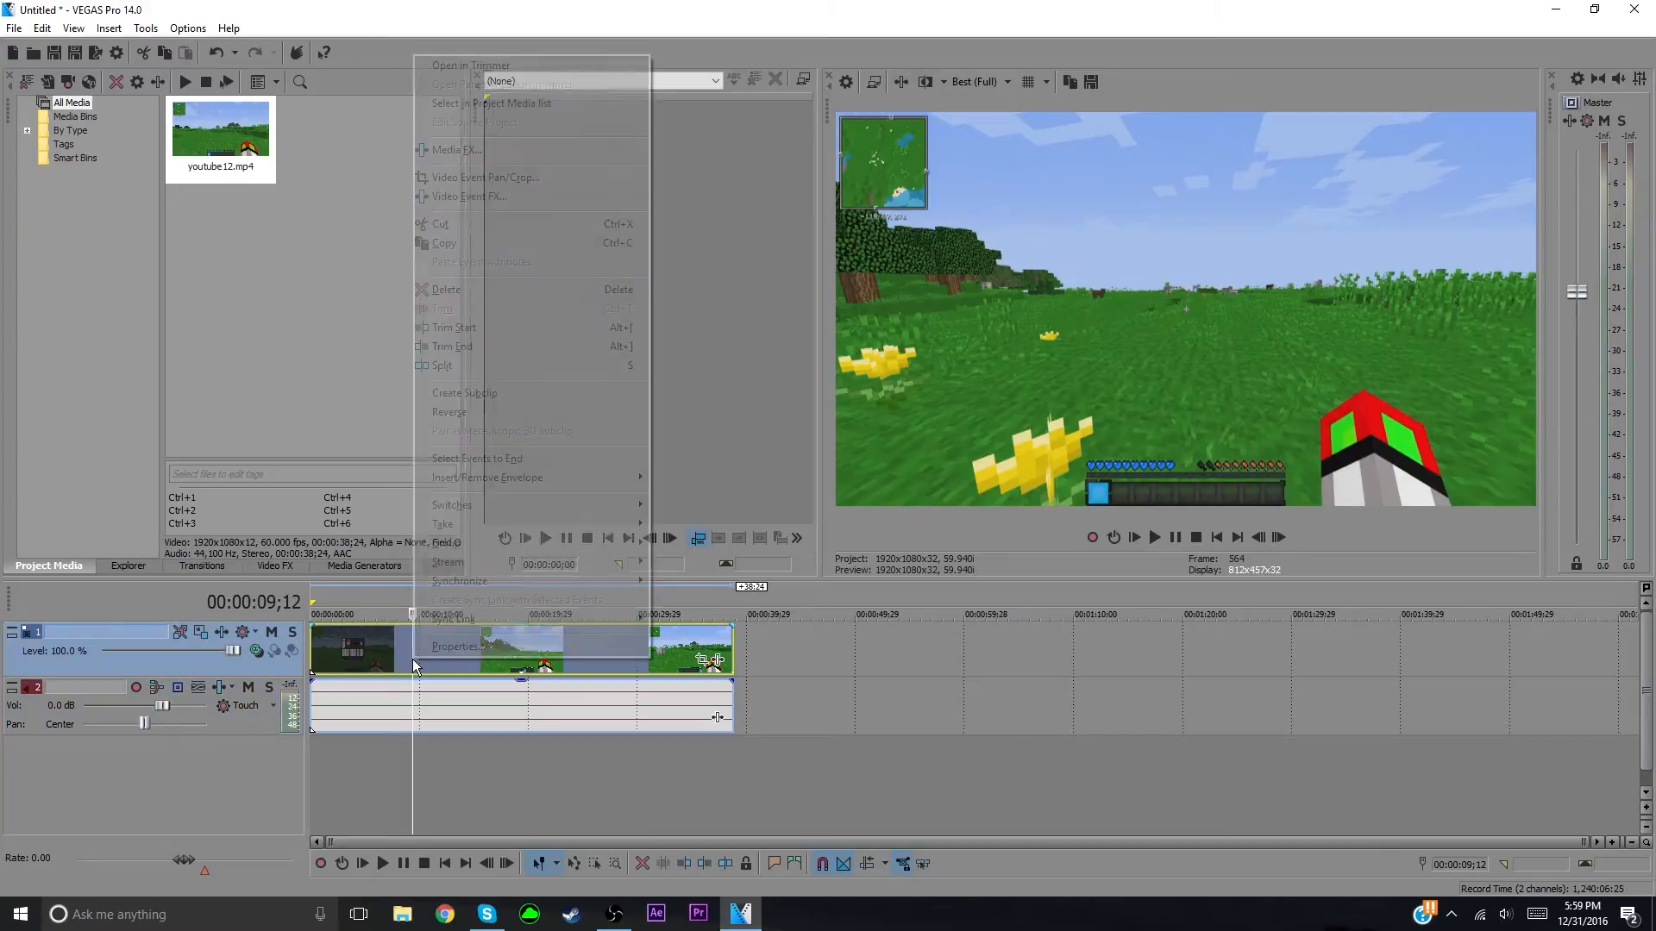
mouse_move(488, 556)
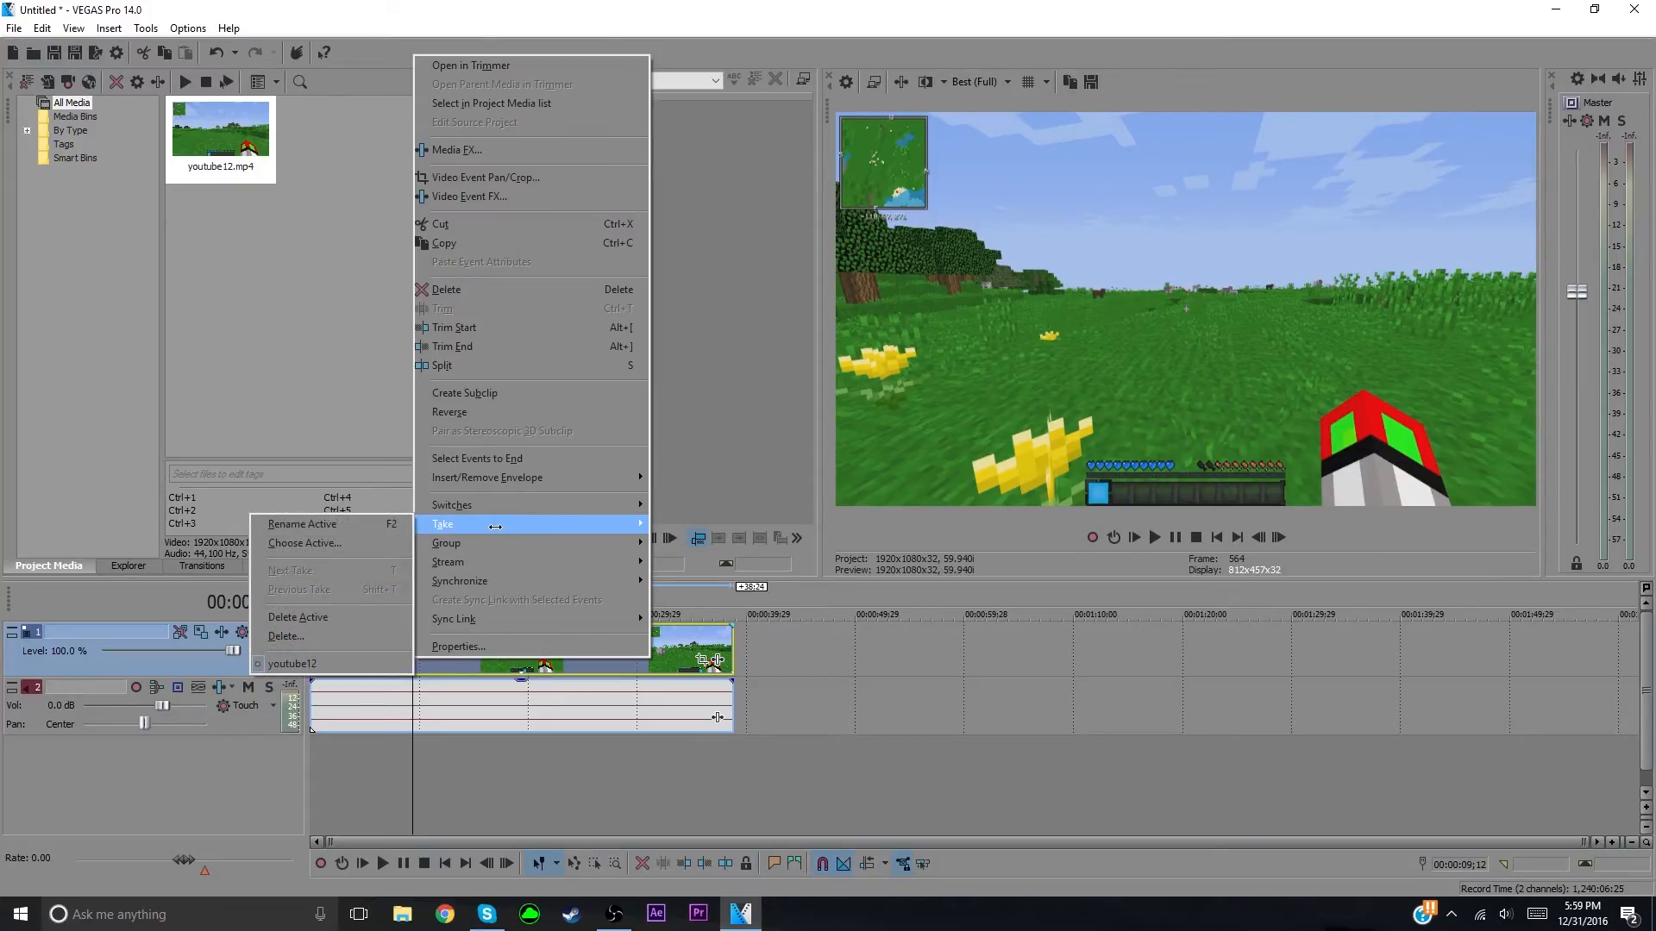
mouse_move(501, 513)
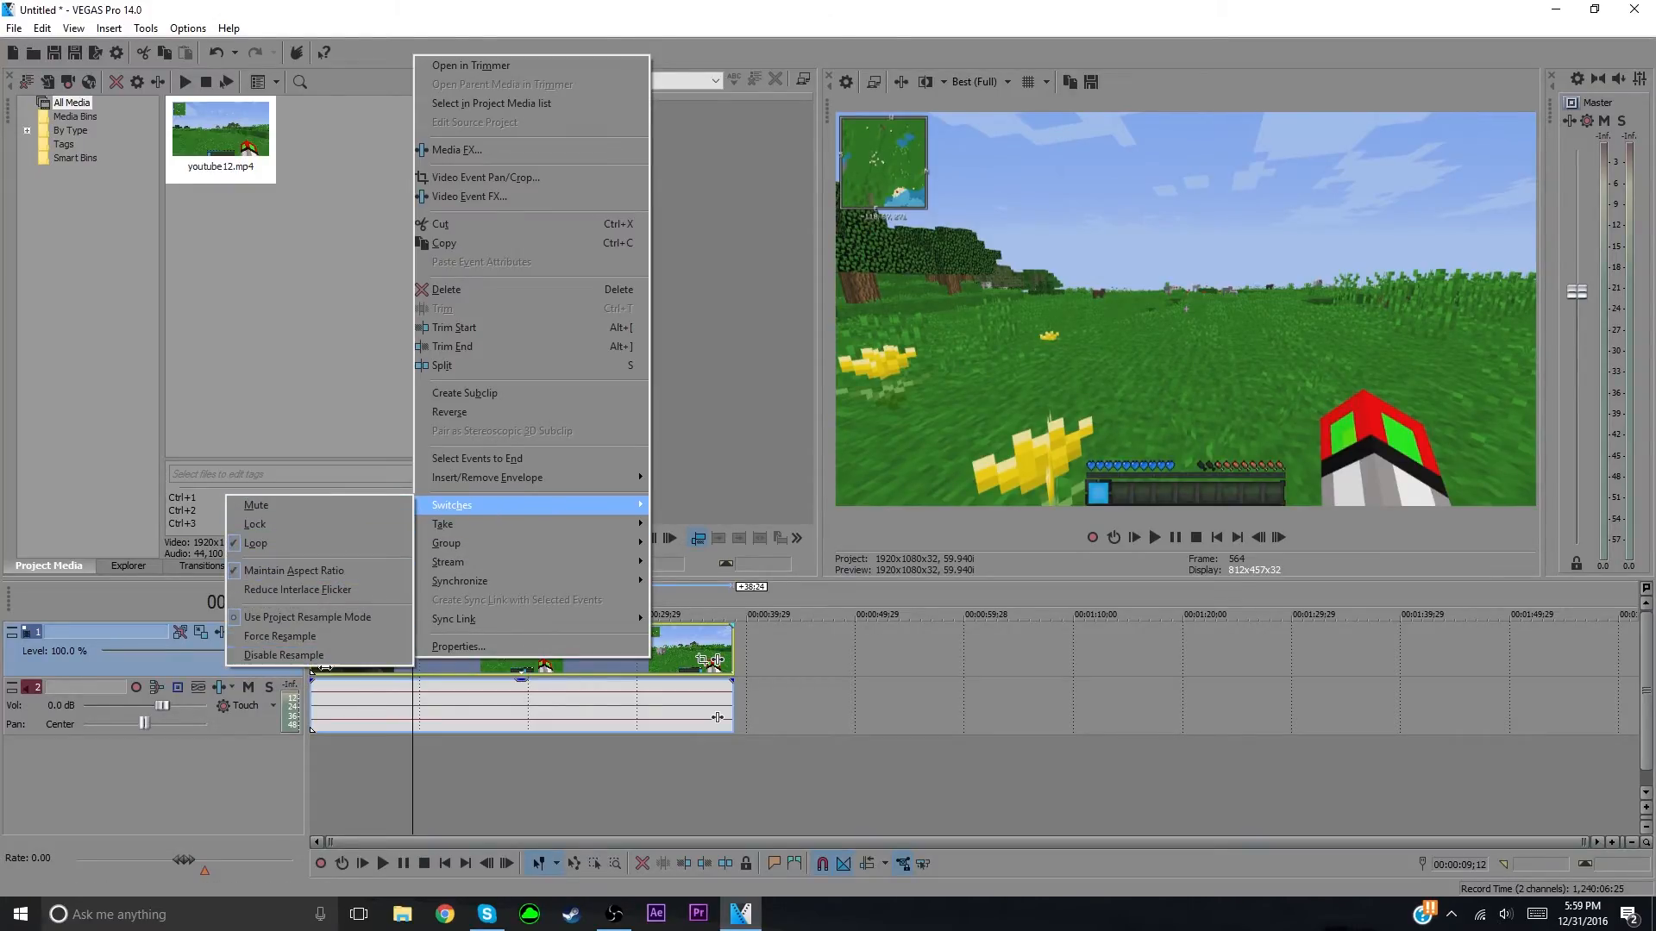
click(330, 655)
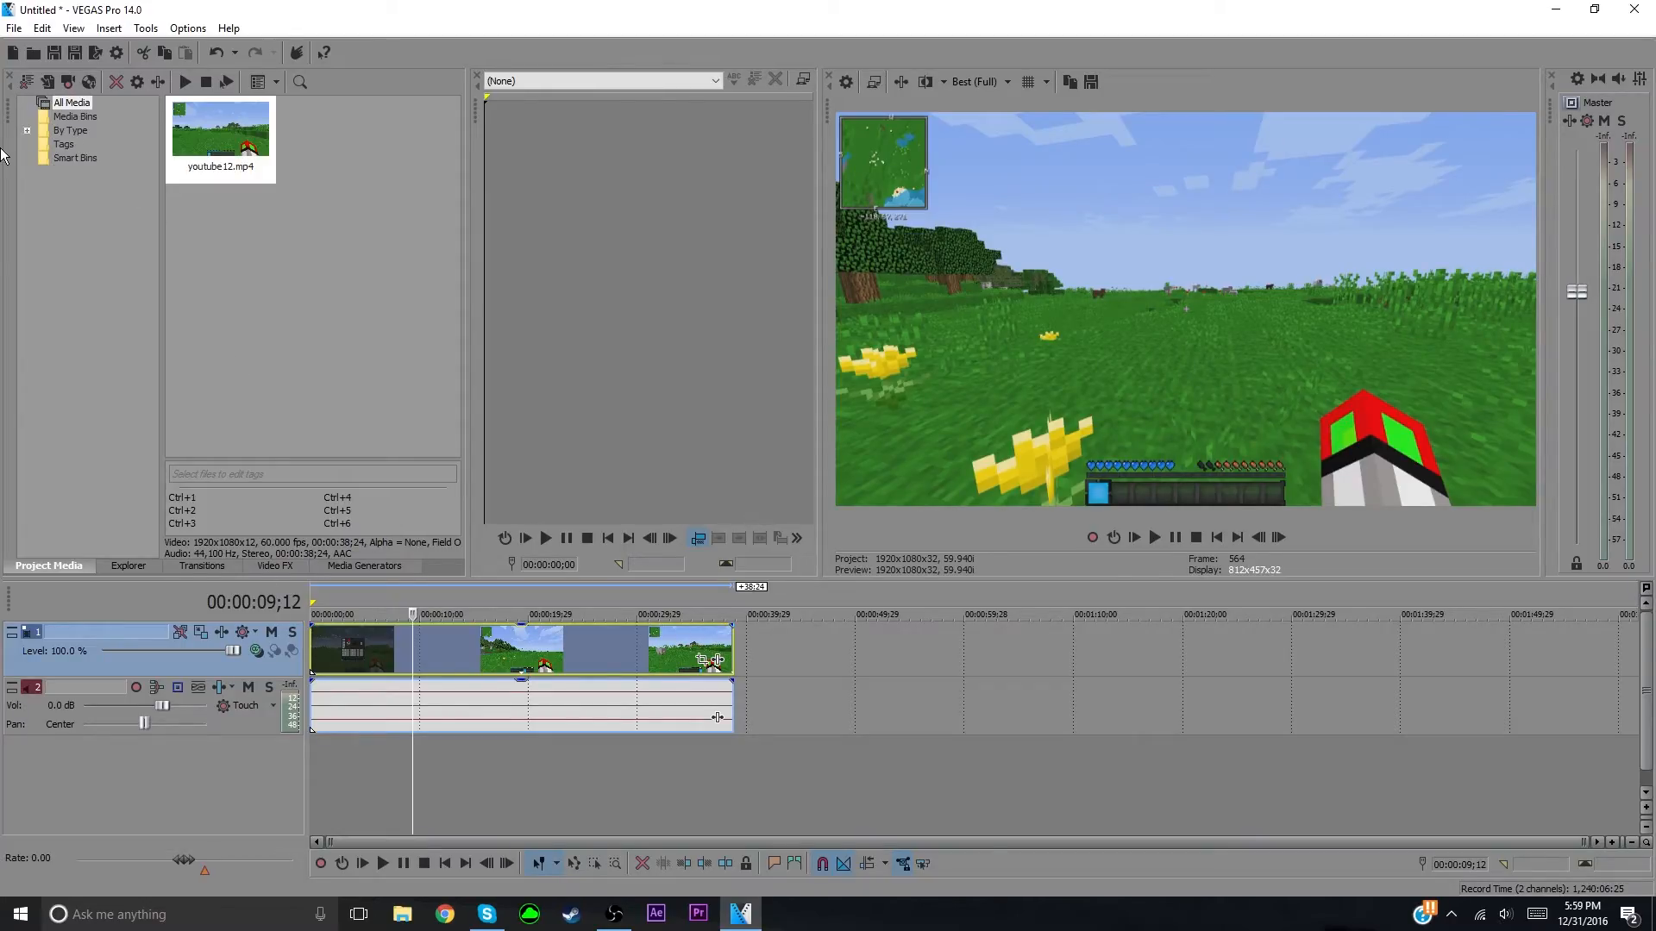
Step: Open the Render As settings and select the Minecraft template under MainConcept AVC/AAC
click(7, 29)
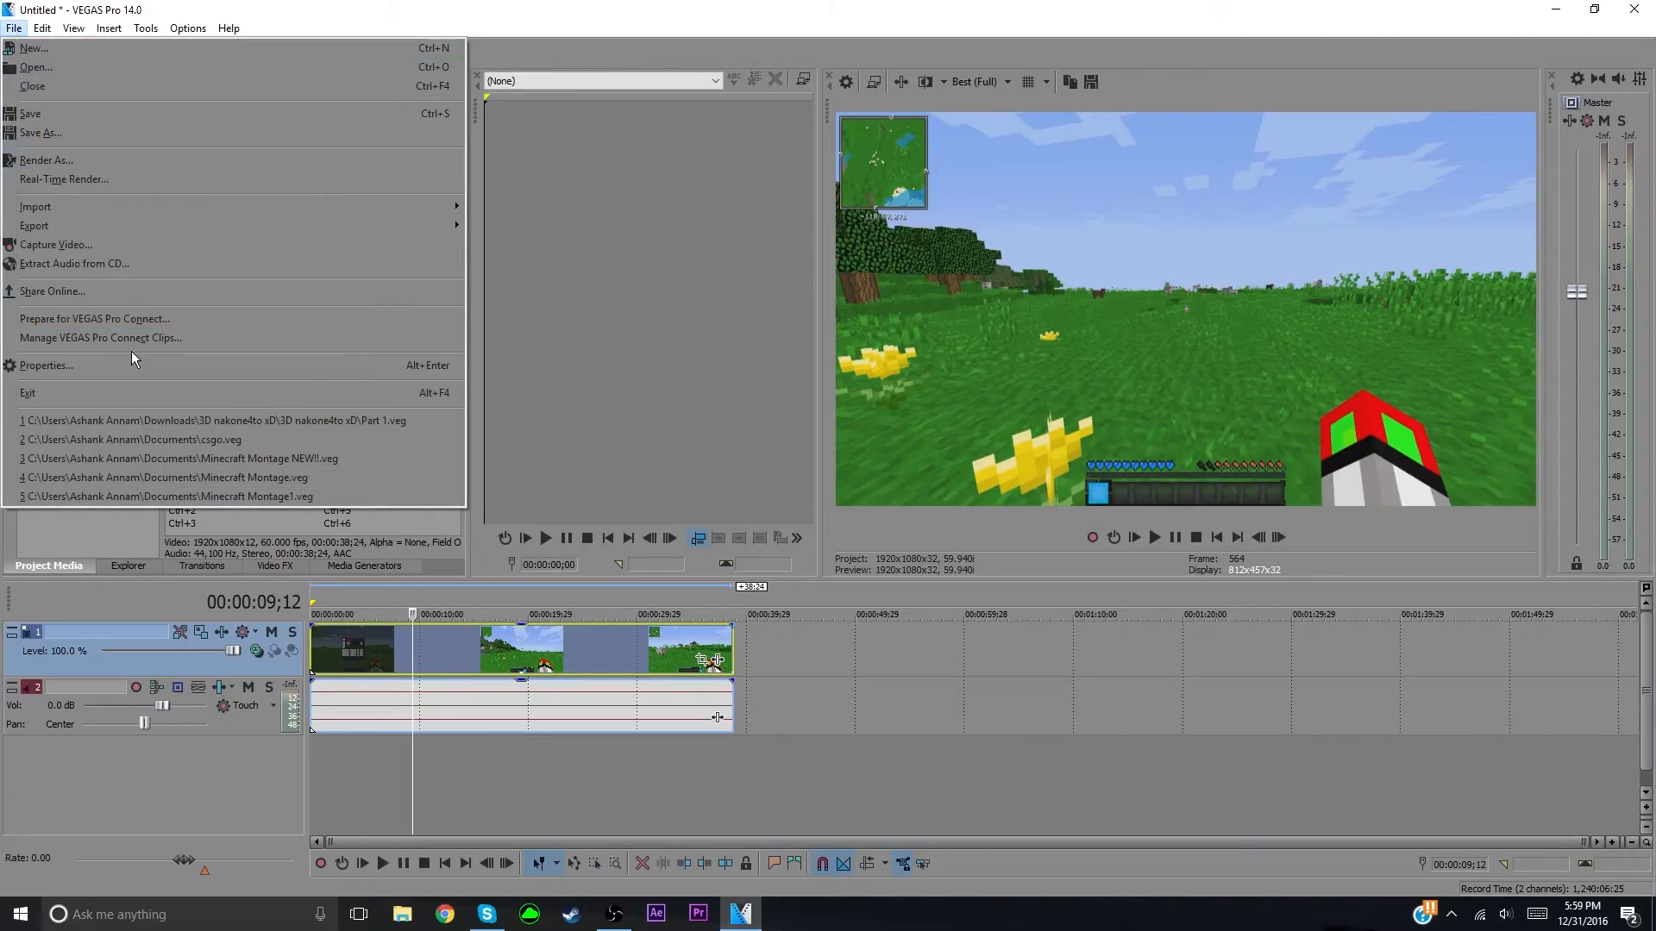
click(129, 161)
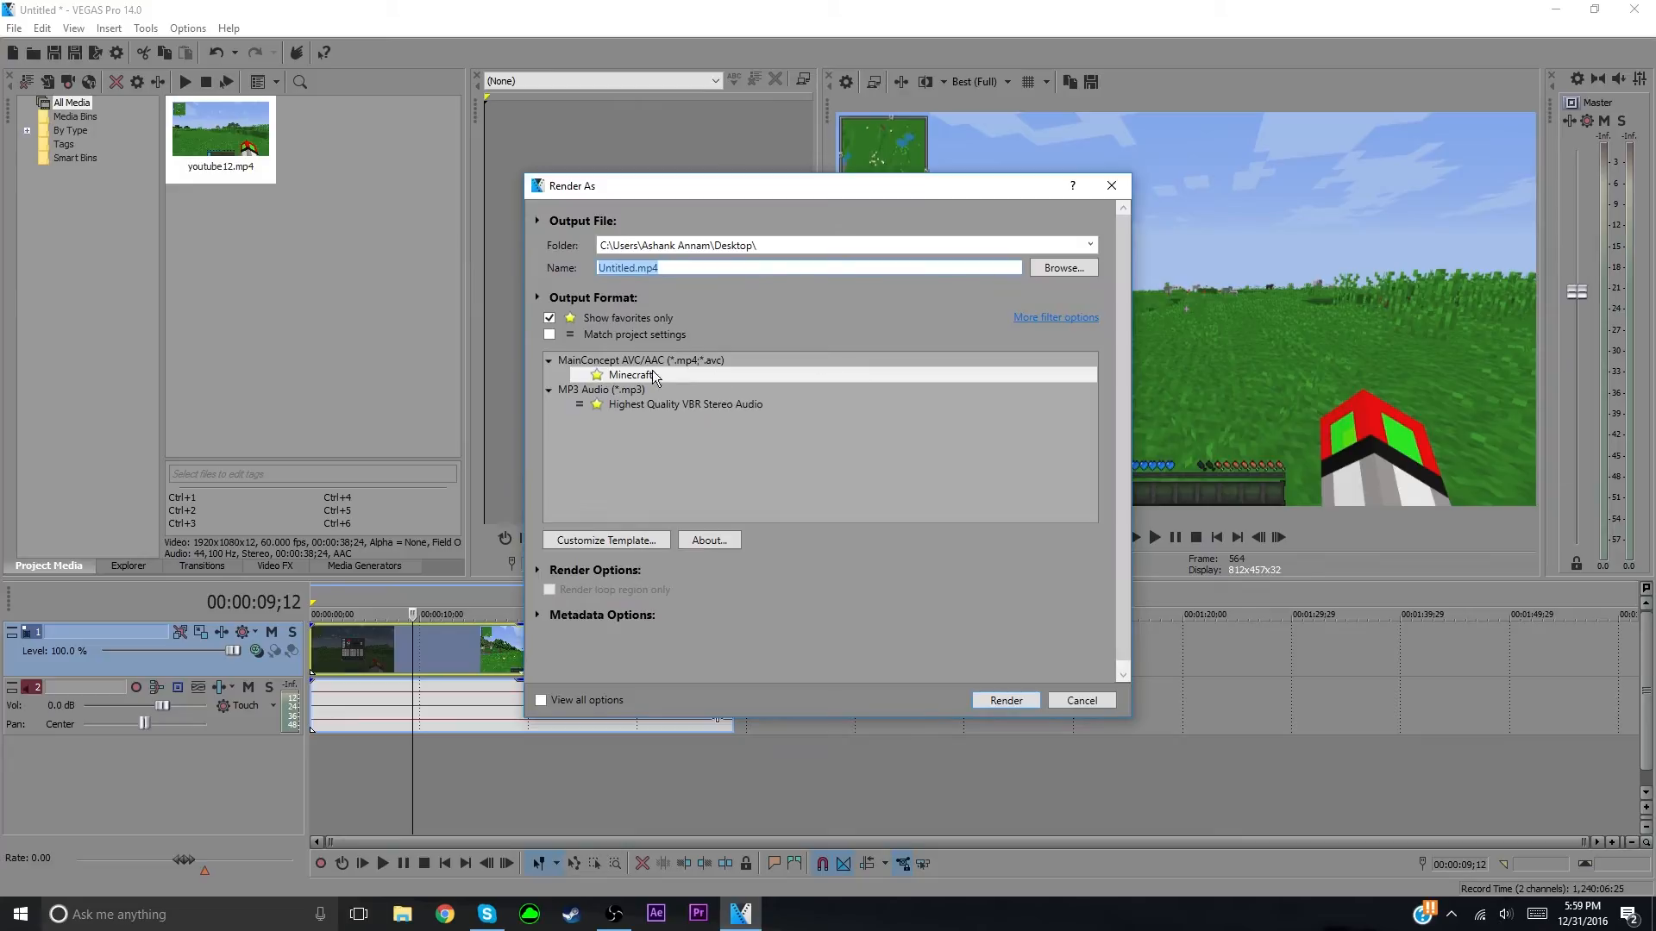
click(633, 380)
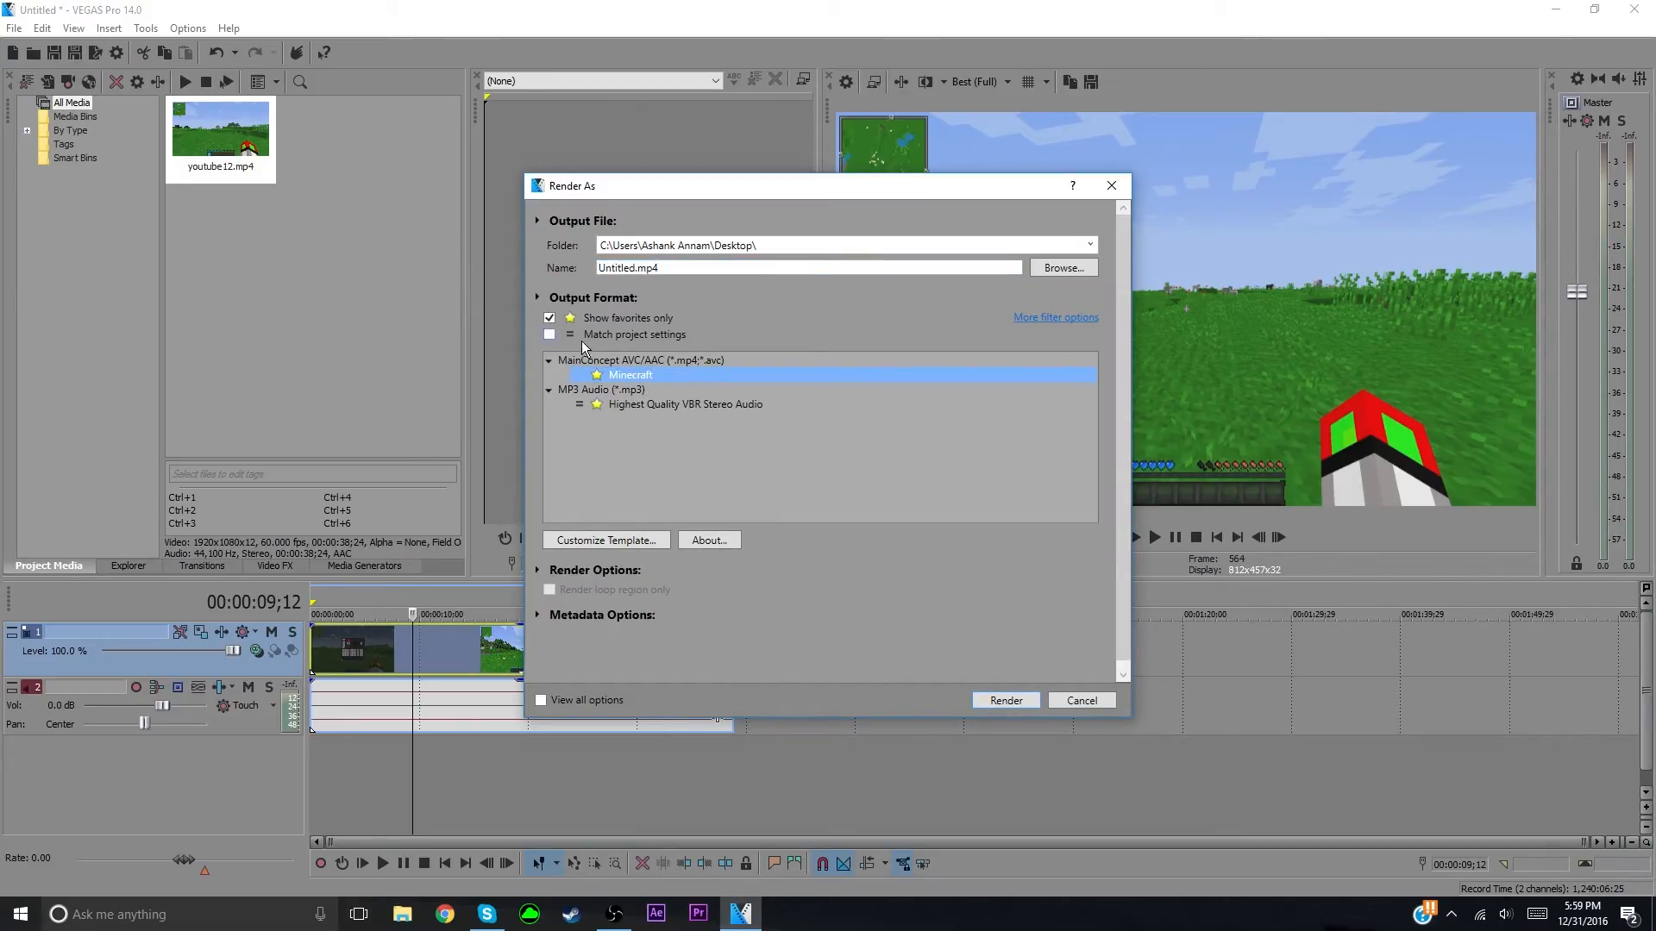
Step: Show all render formats instead of favorites only, collapse MainConcept AVC/AAC and look through the list of available output formats
click(550, 318)
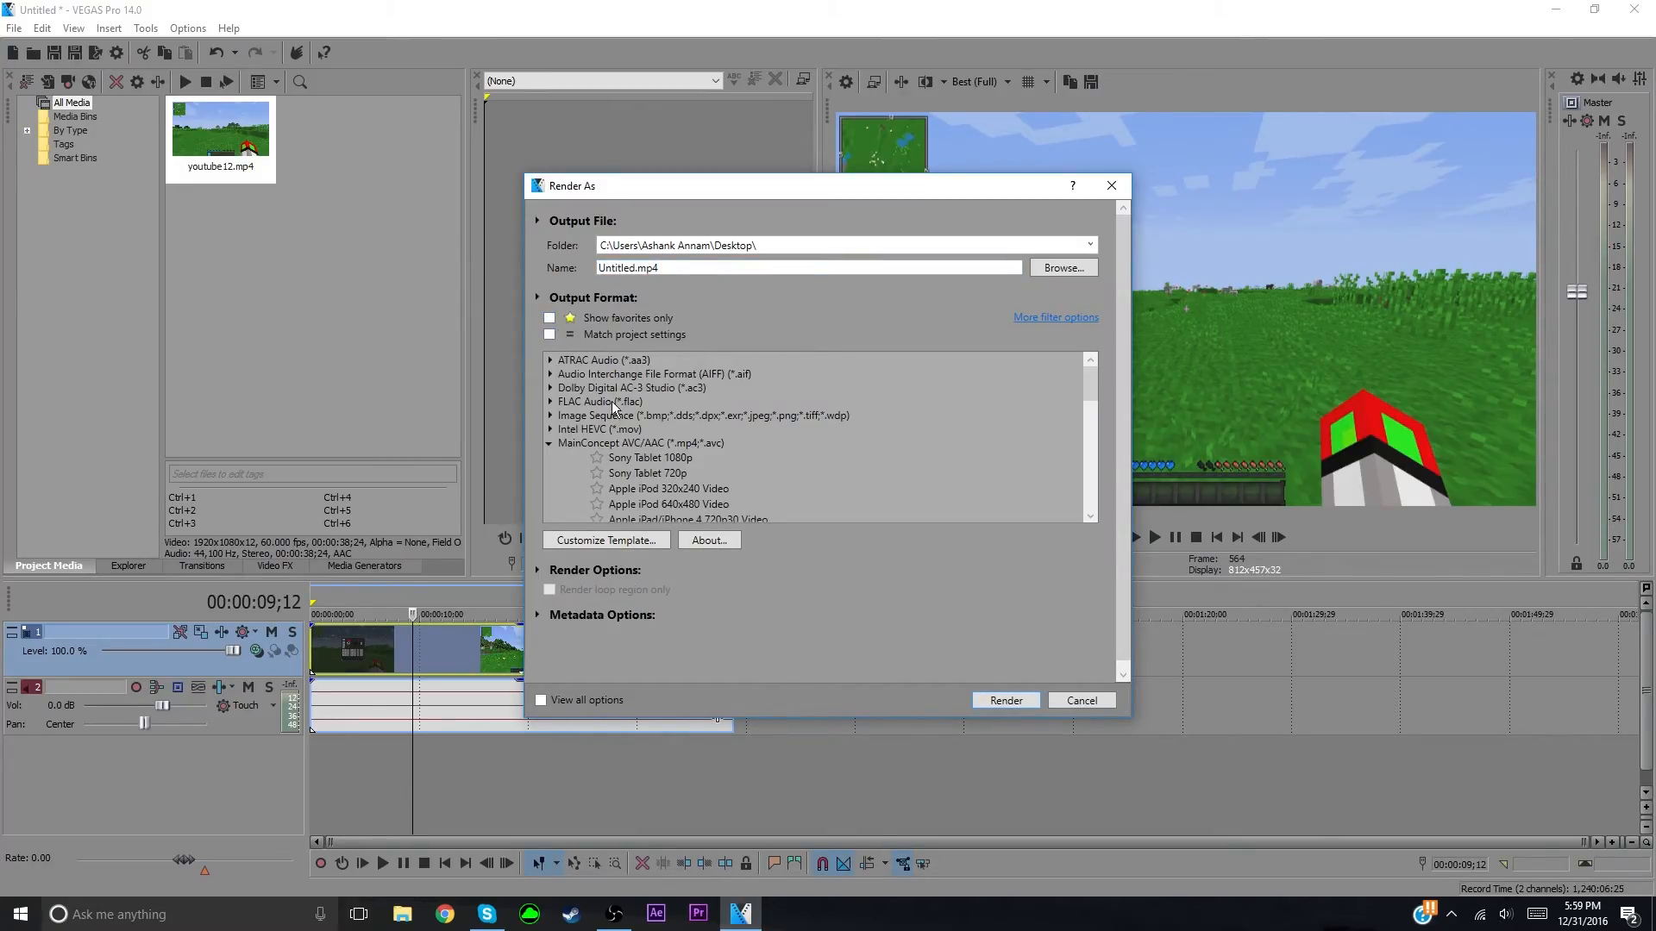
click(548, 443)
click(627, 390)
click(618, 448)
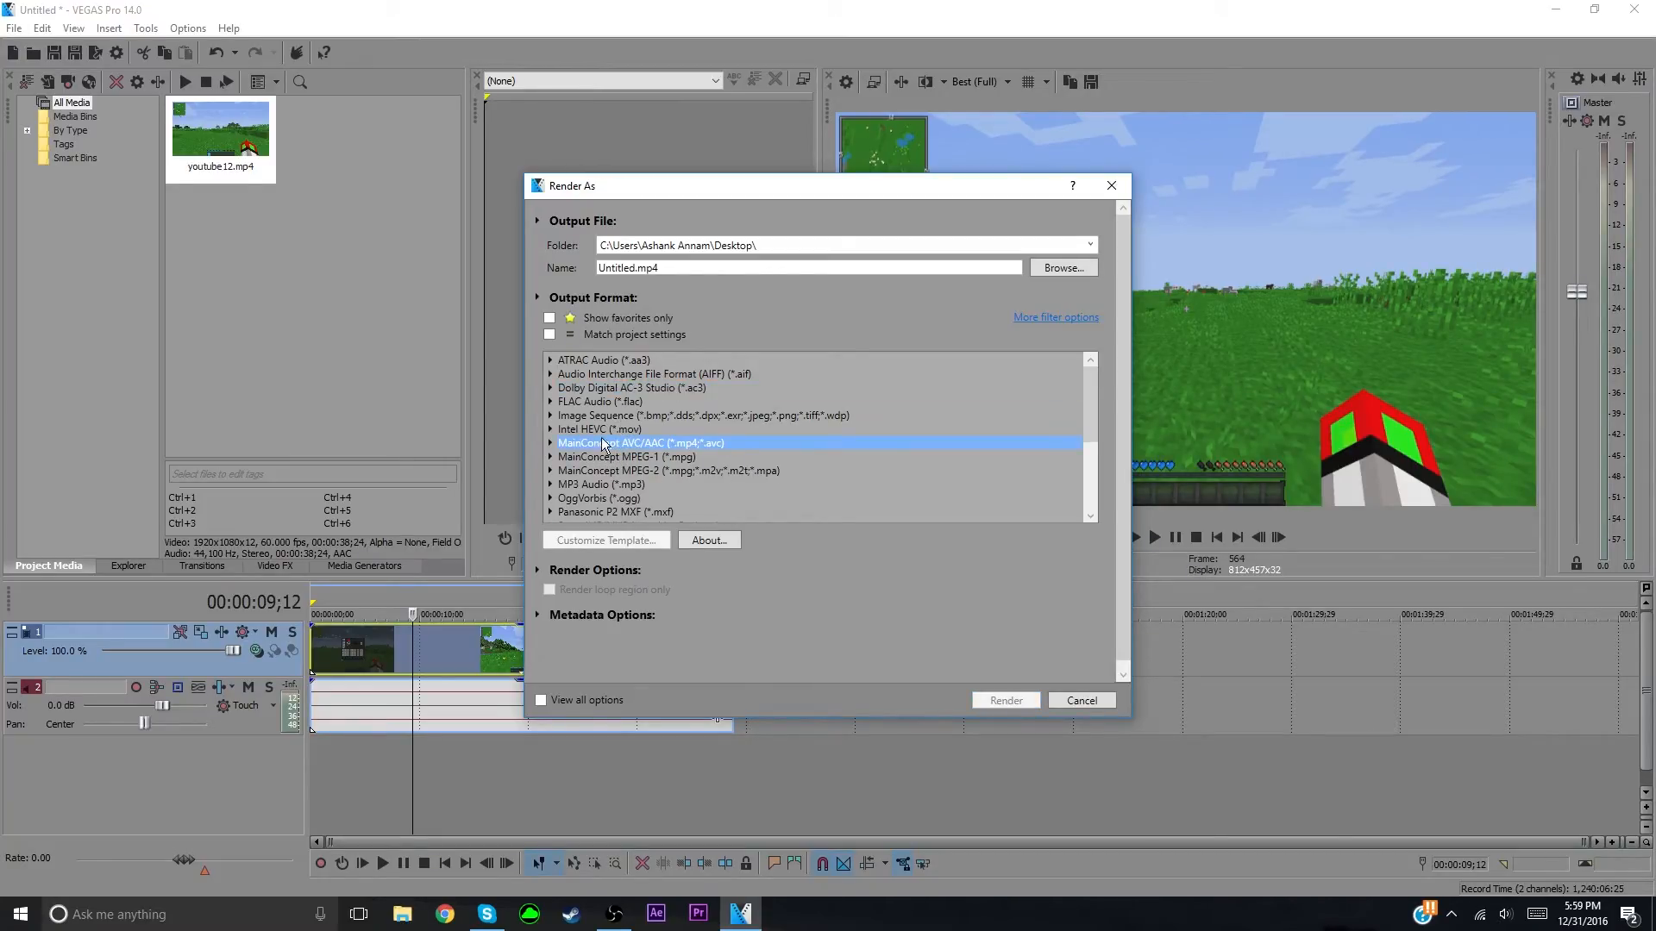
scroll(657, 471, down, 4)
scroll(654, 473, up, 4)
scroll(654, 473, down, 4)
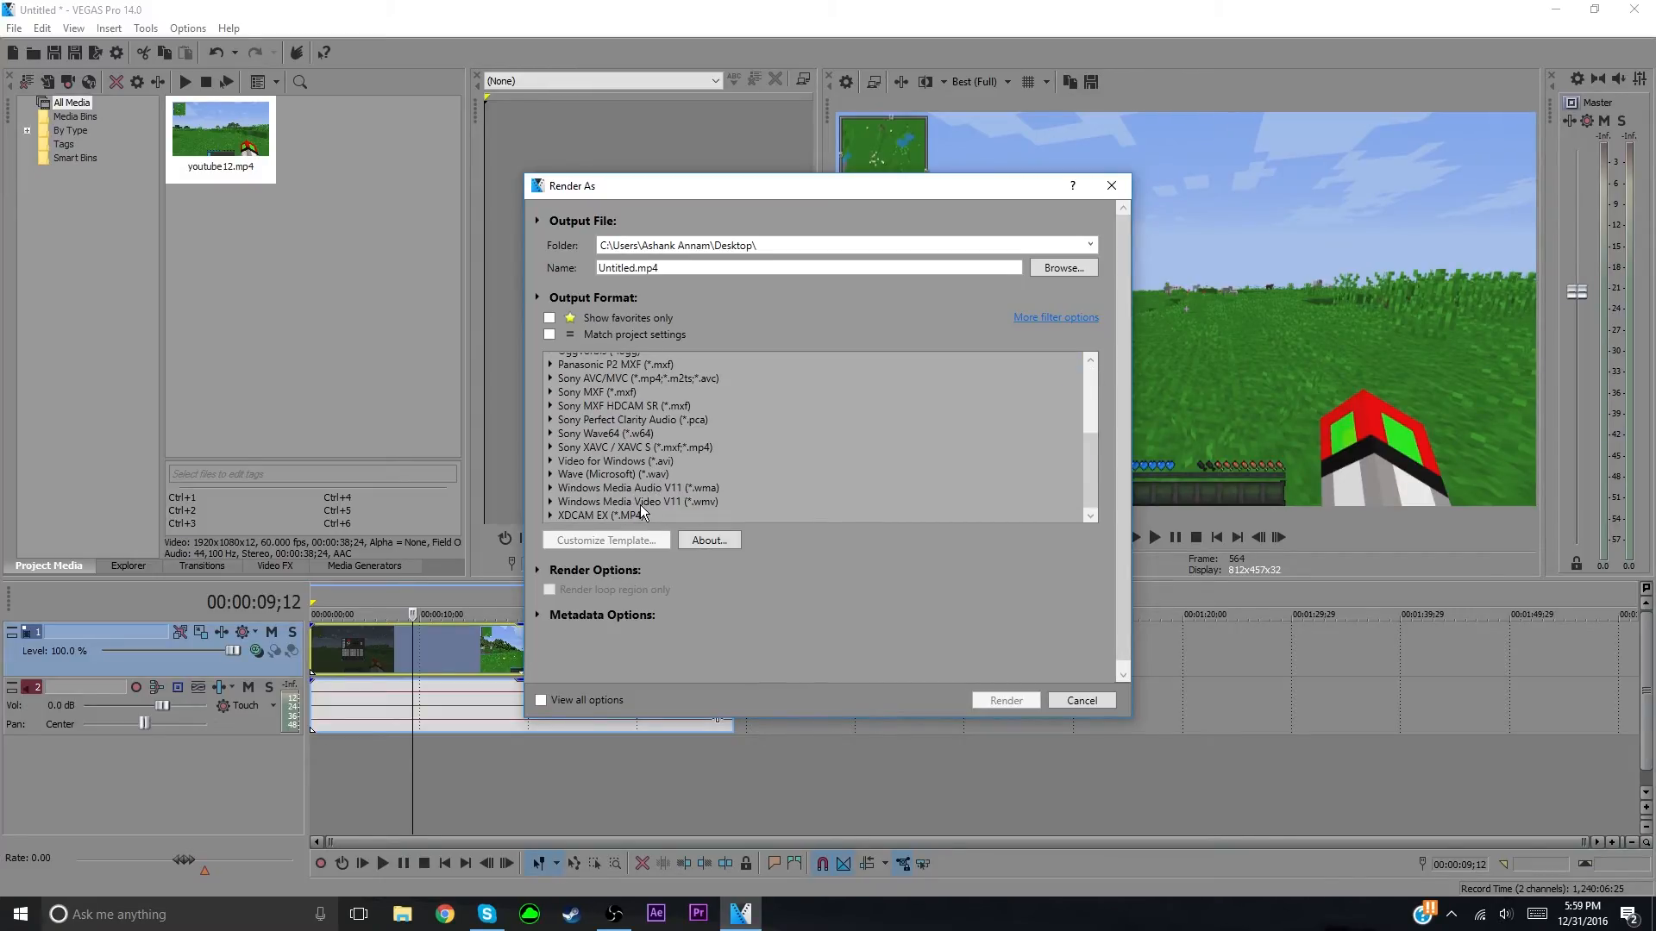
scroll(634, 502, up, 5)
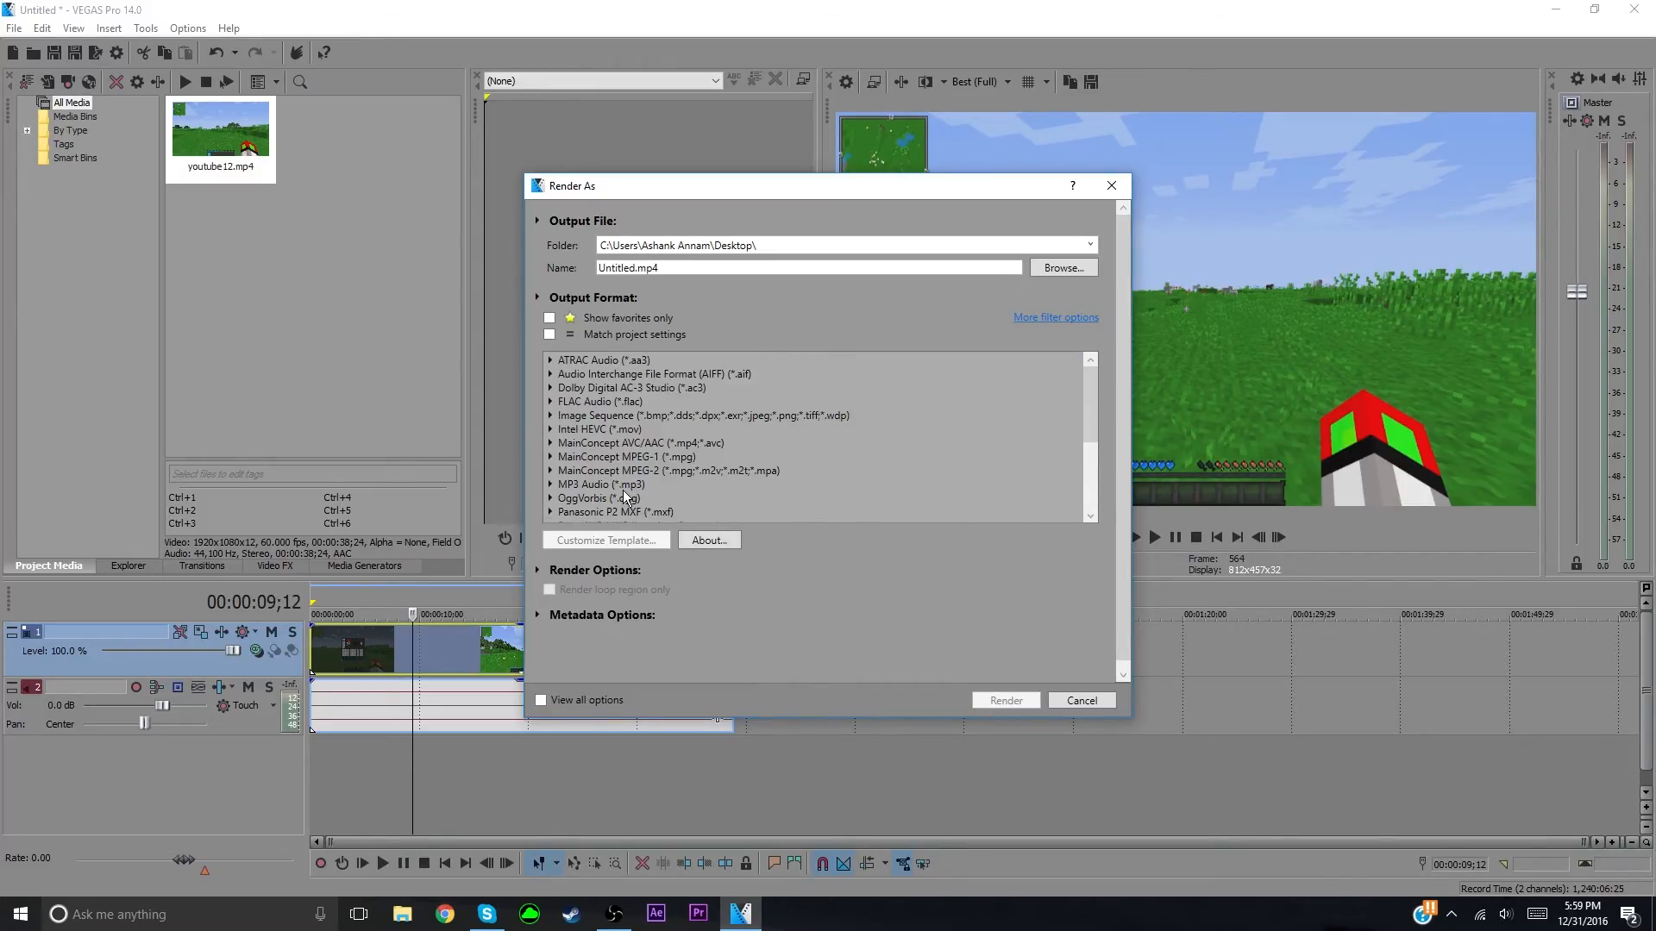
scroll(625, 496, down, 5)
scroll(629, 487, up, 5)
Step: Expand the MainConcept AVC/AAC format and select its Internet HD 1080p template
click(602, 445)
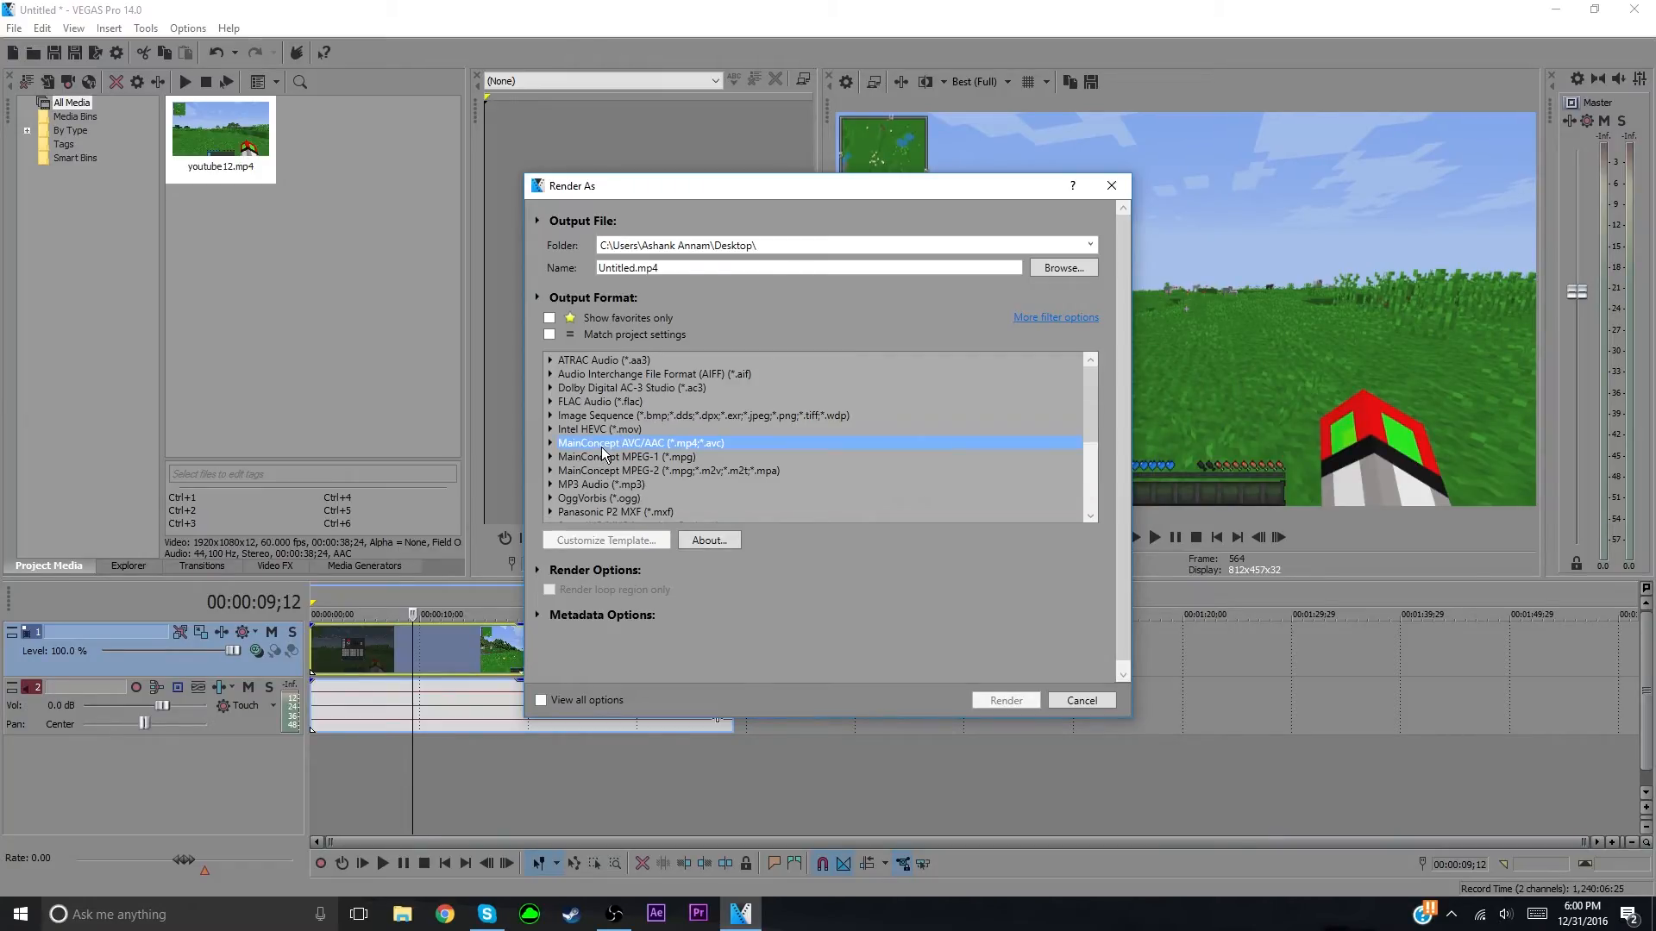
click(550, 443)
scroll(656, 474, down, 1)
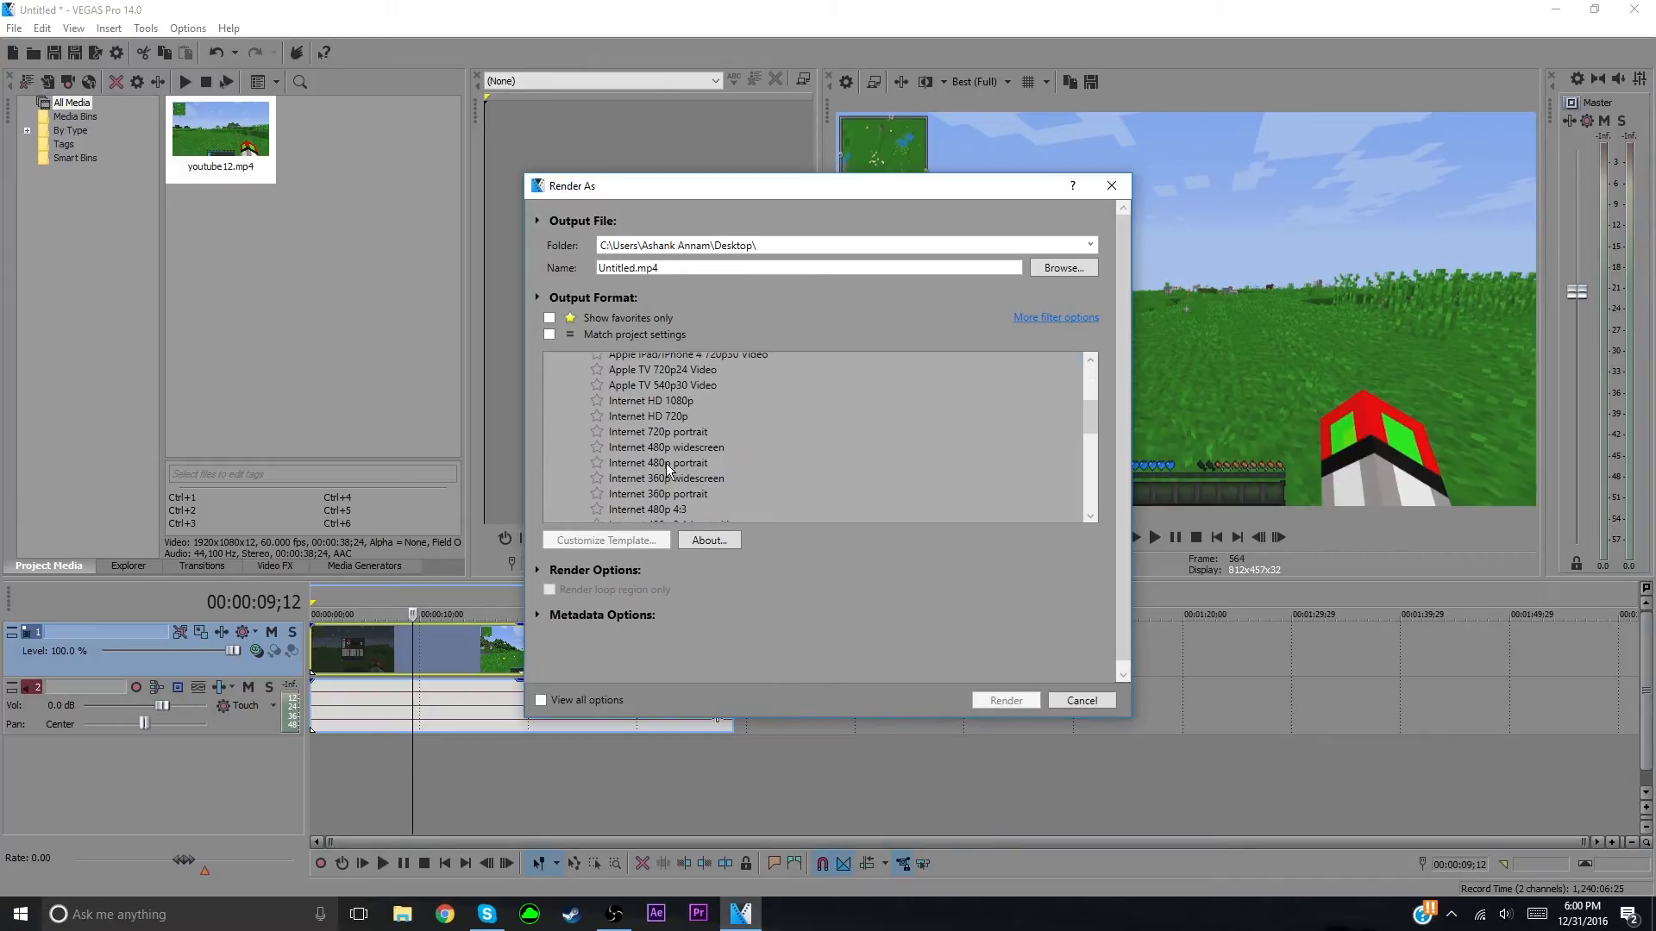
click(690, 400)
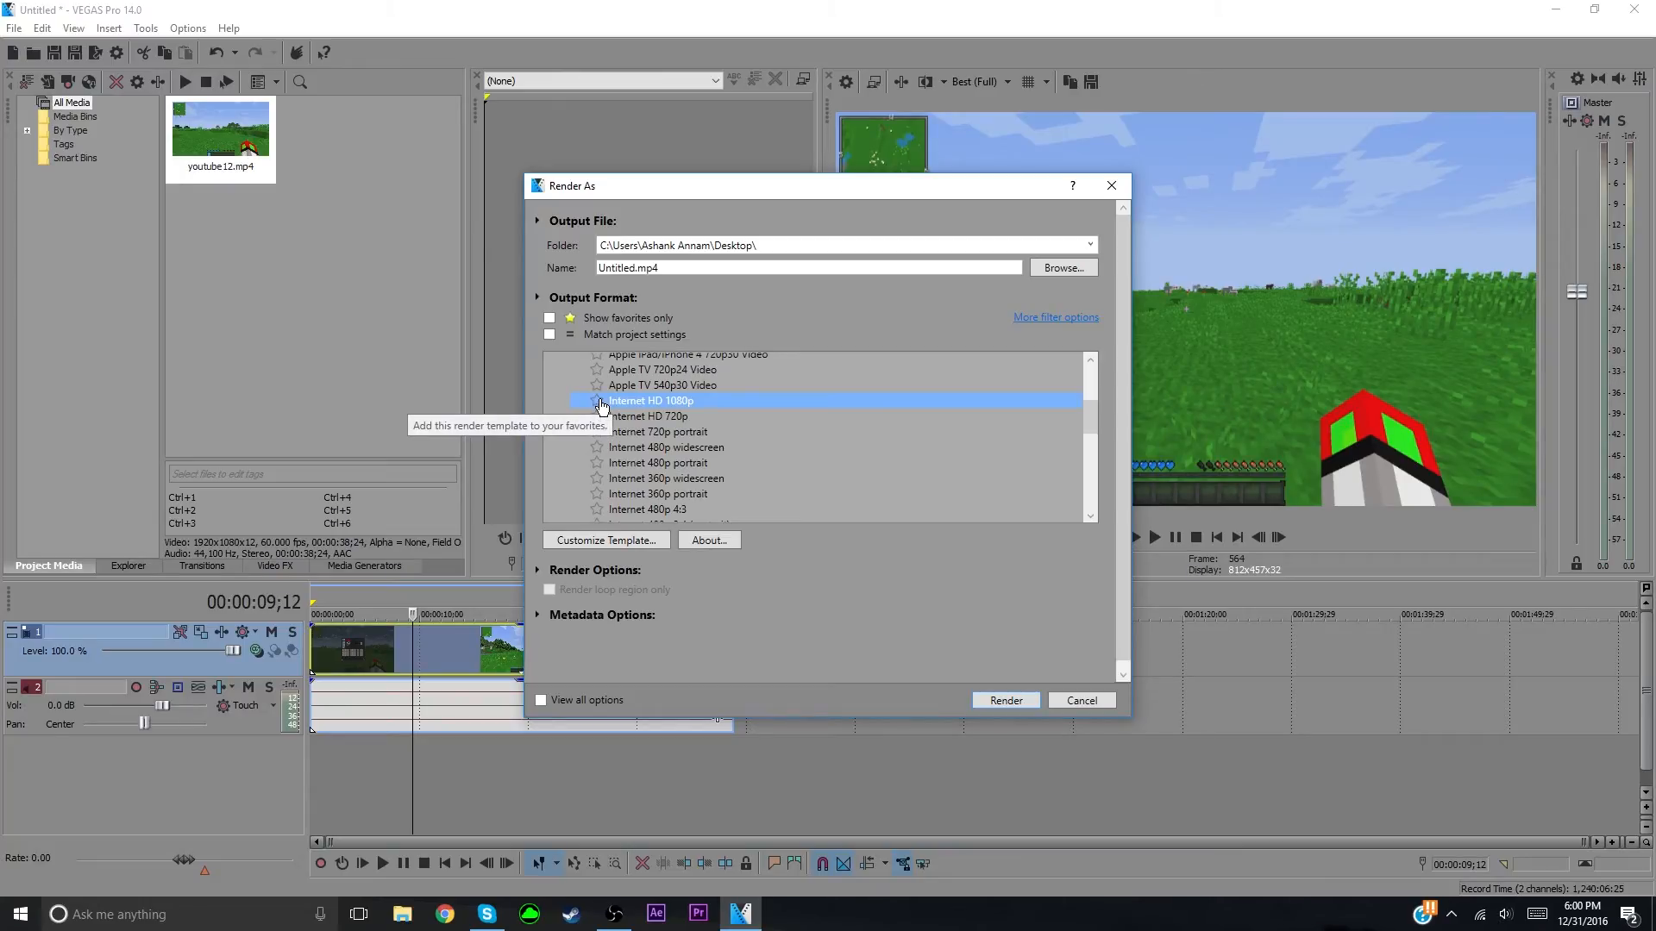
Step: Limit the format list to favorites, select the Minecraft template and open its custom settings
click(550, 318)
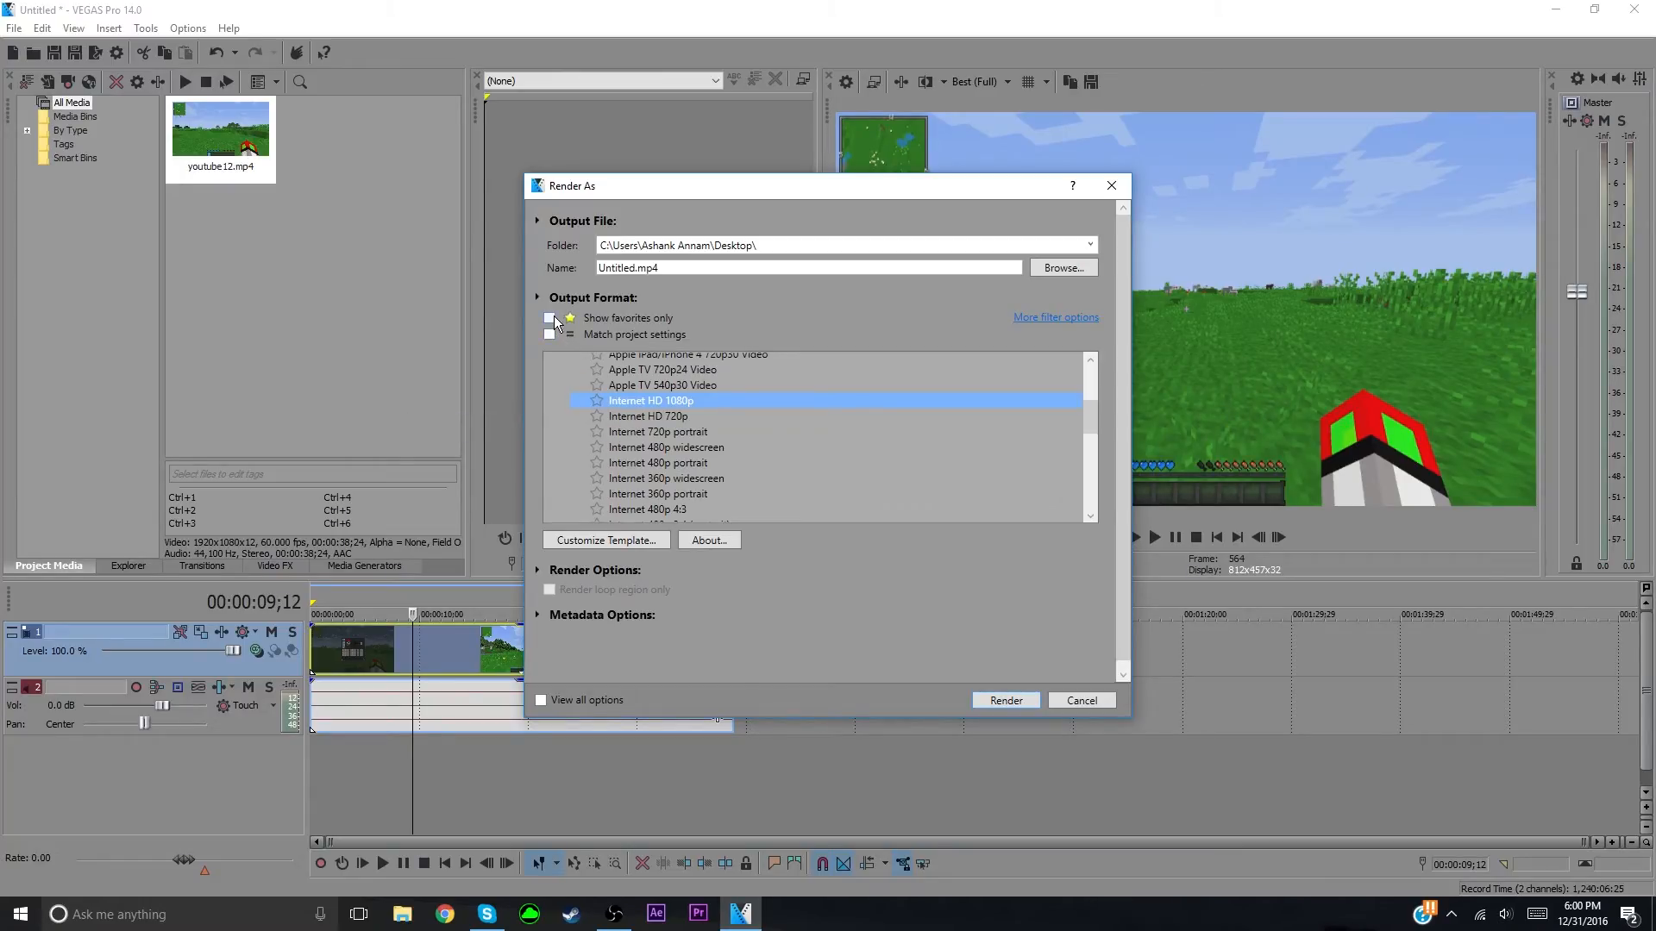
click(633, 375)
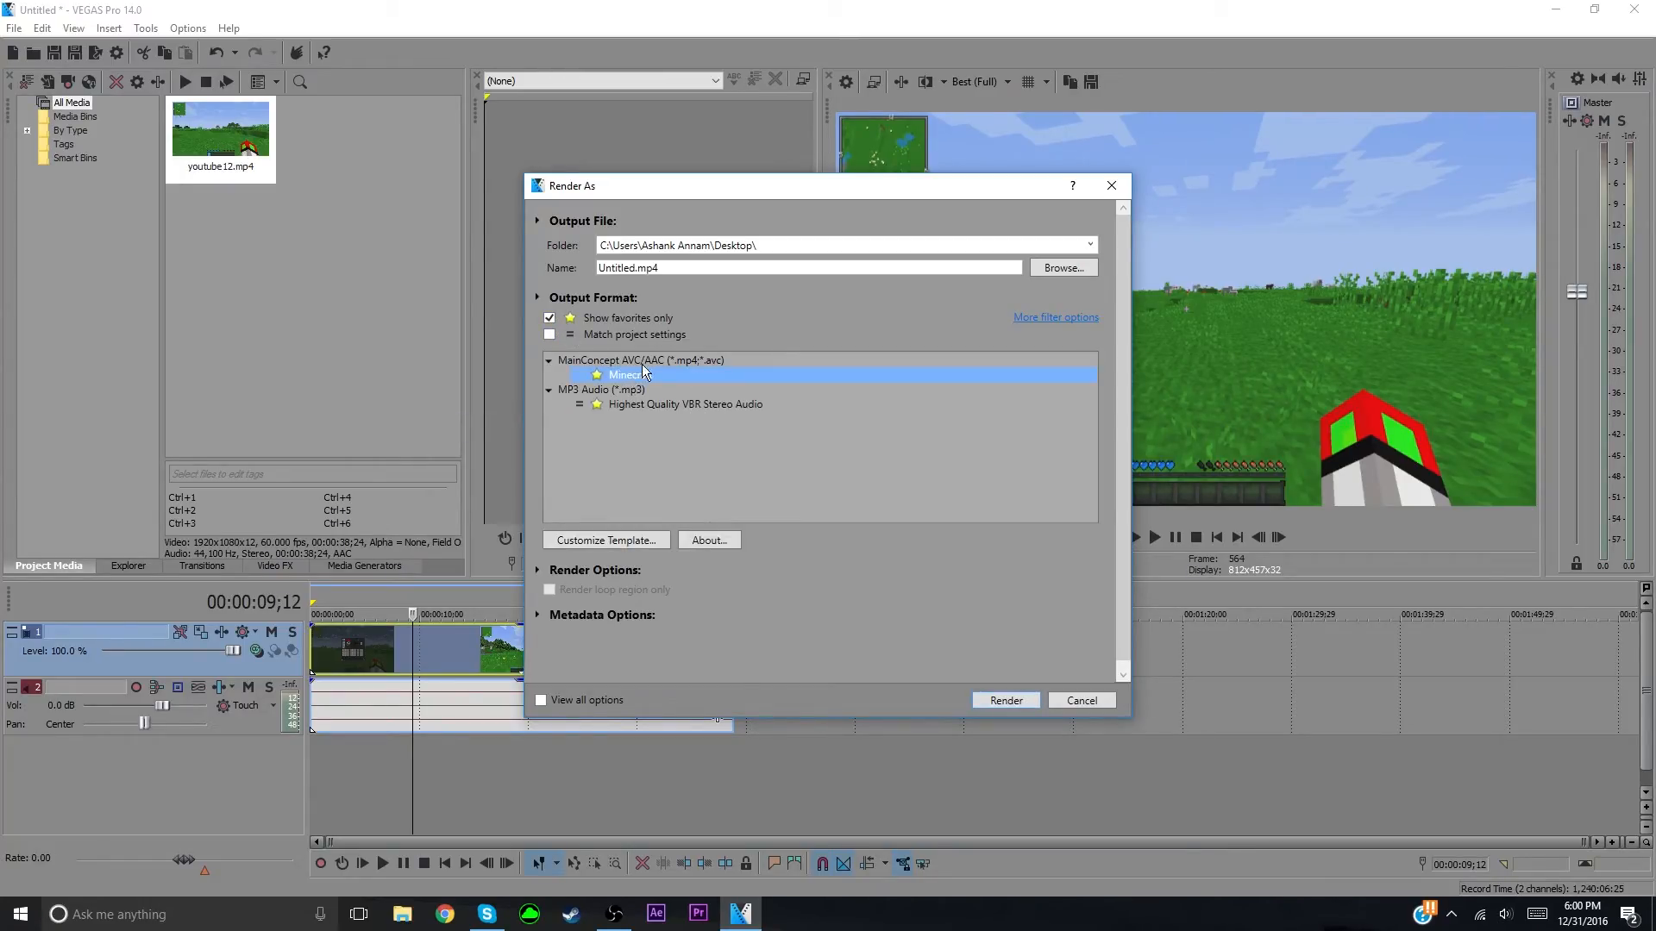
click(626, 540)
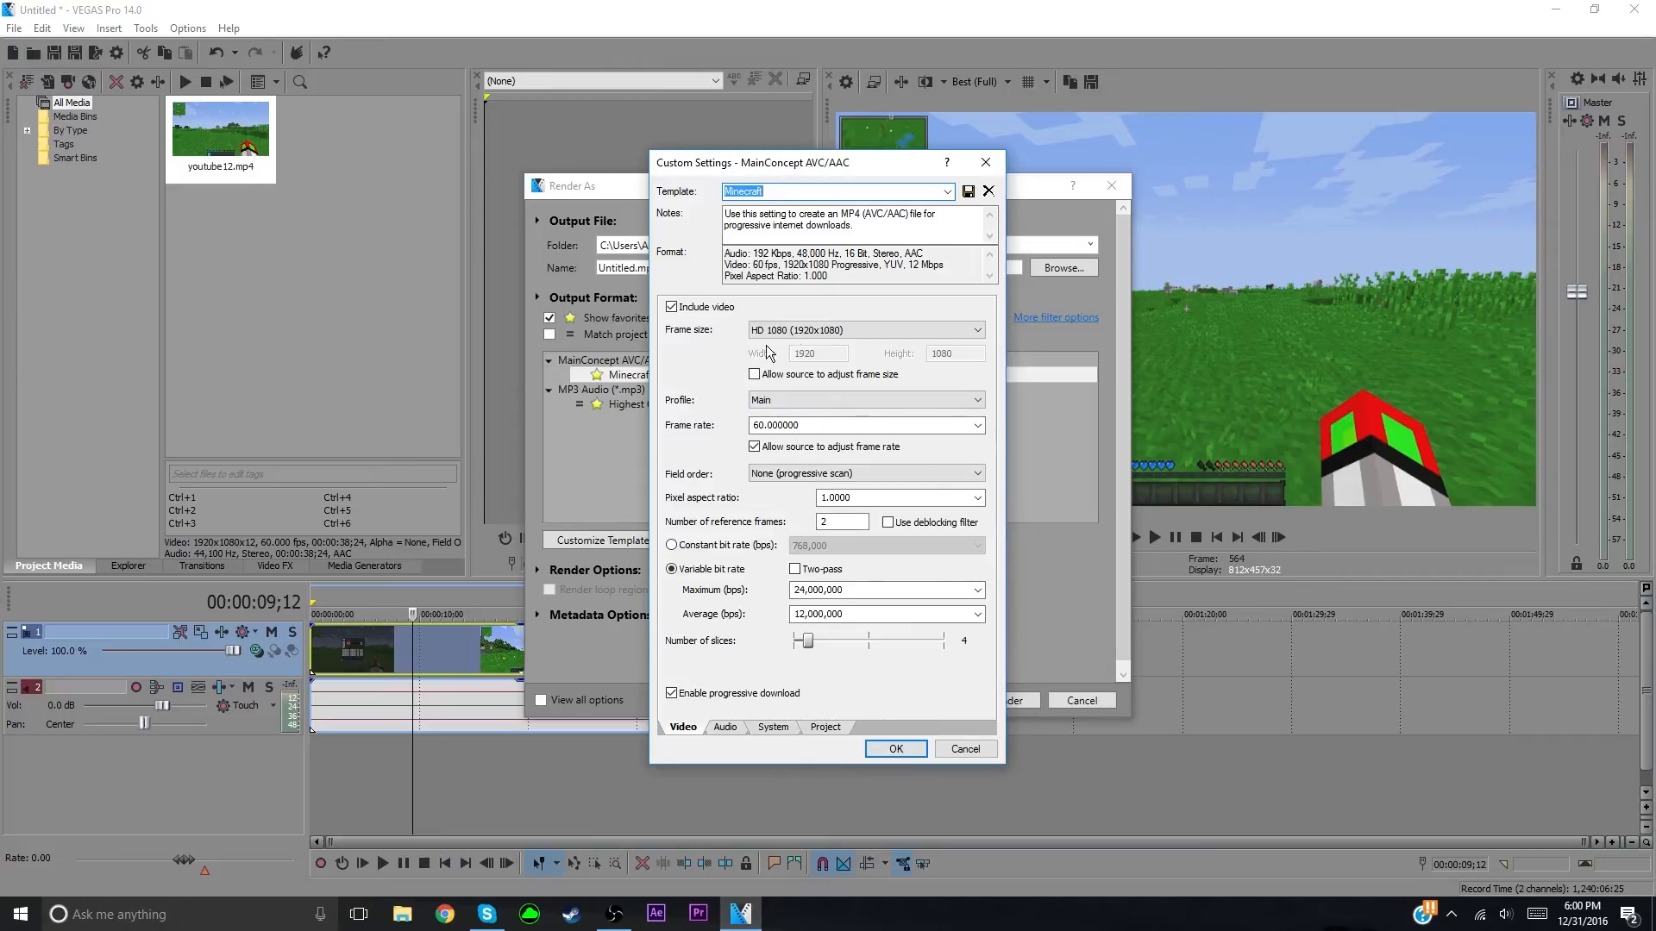
Step: Review the Minecraft template's video settings, including frame size, field order, reference frames, and the maximum and average bit rate choices
click(852, 329)
click(851, 330)
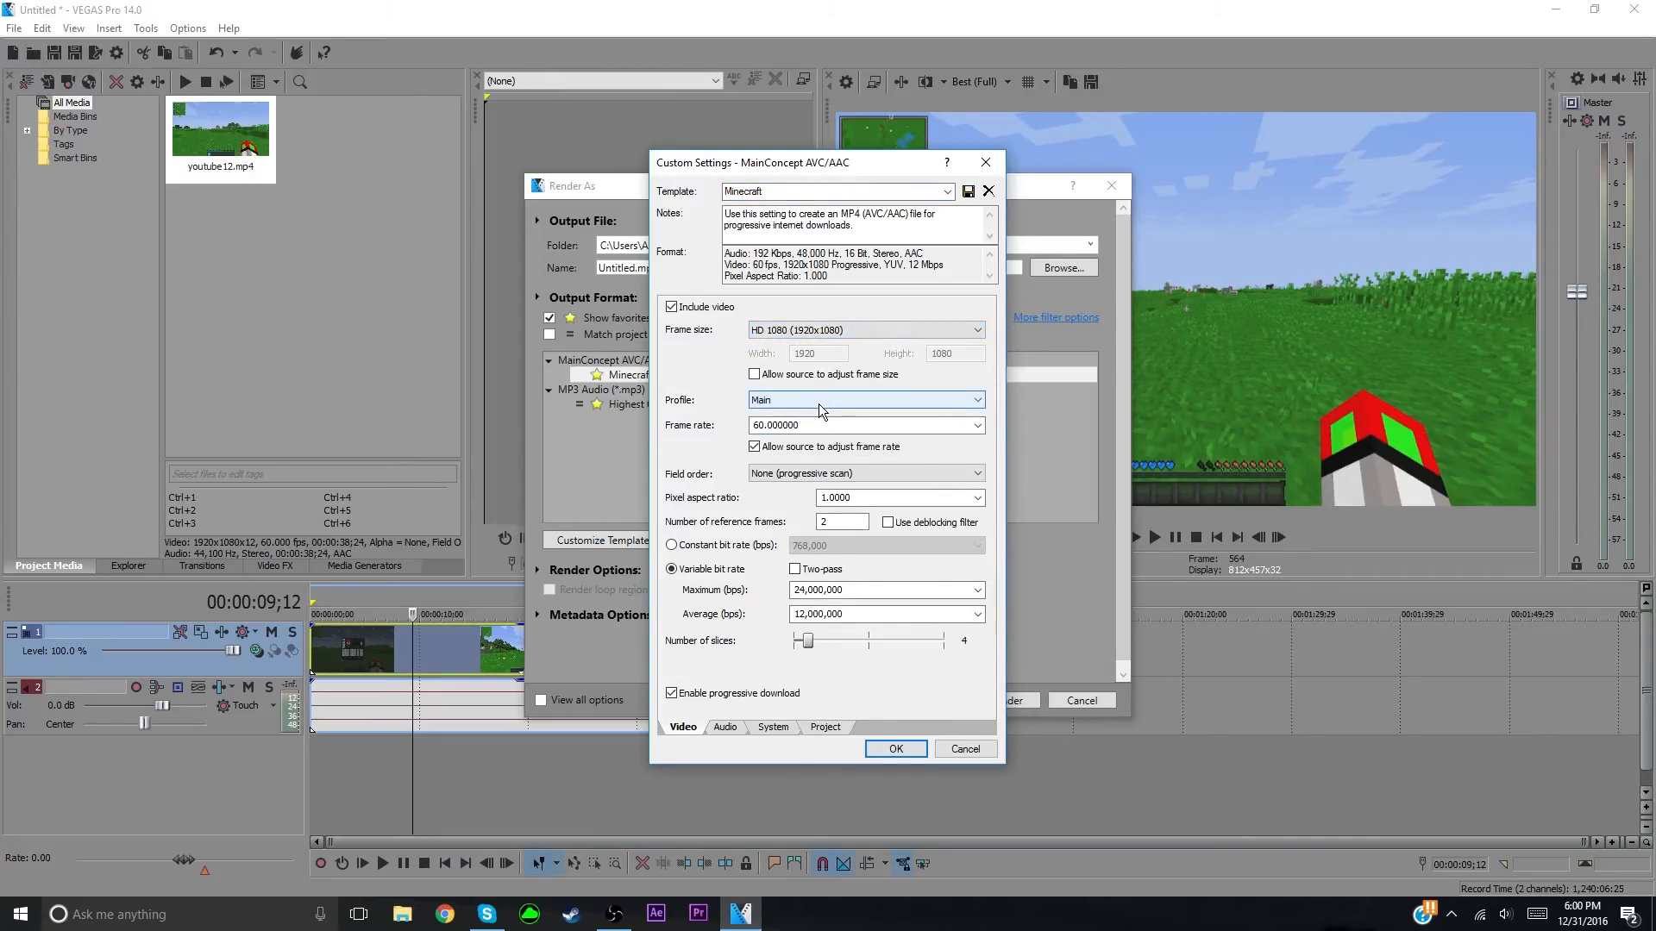
click(845, 473)
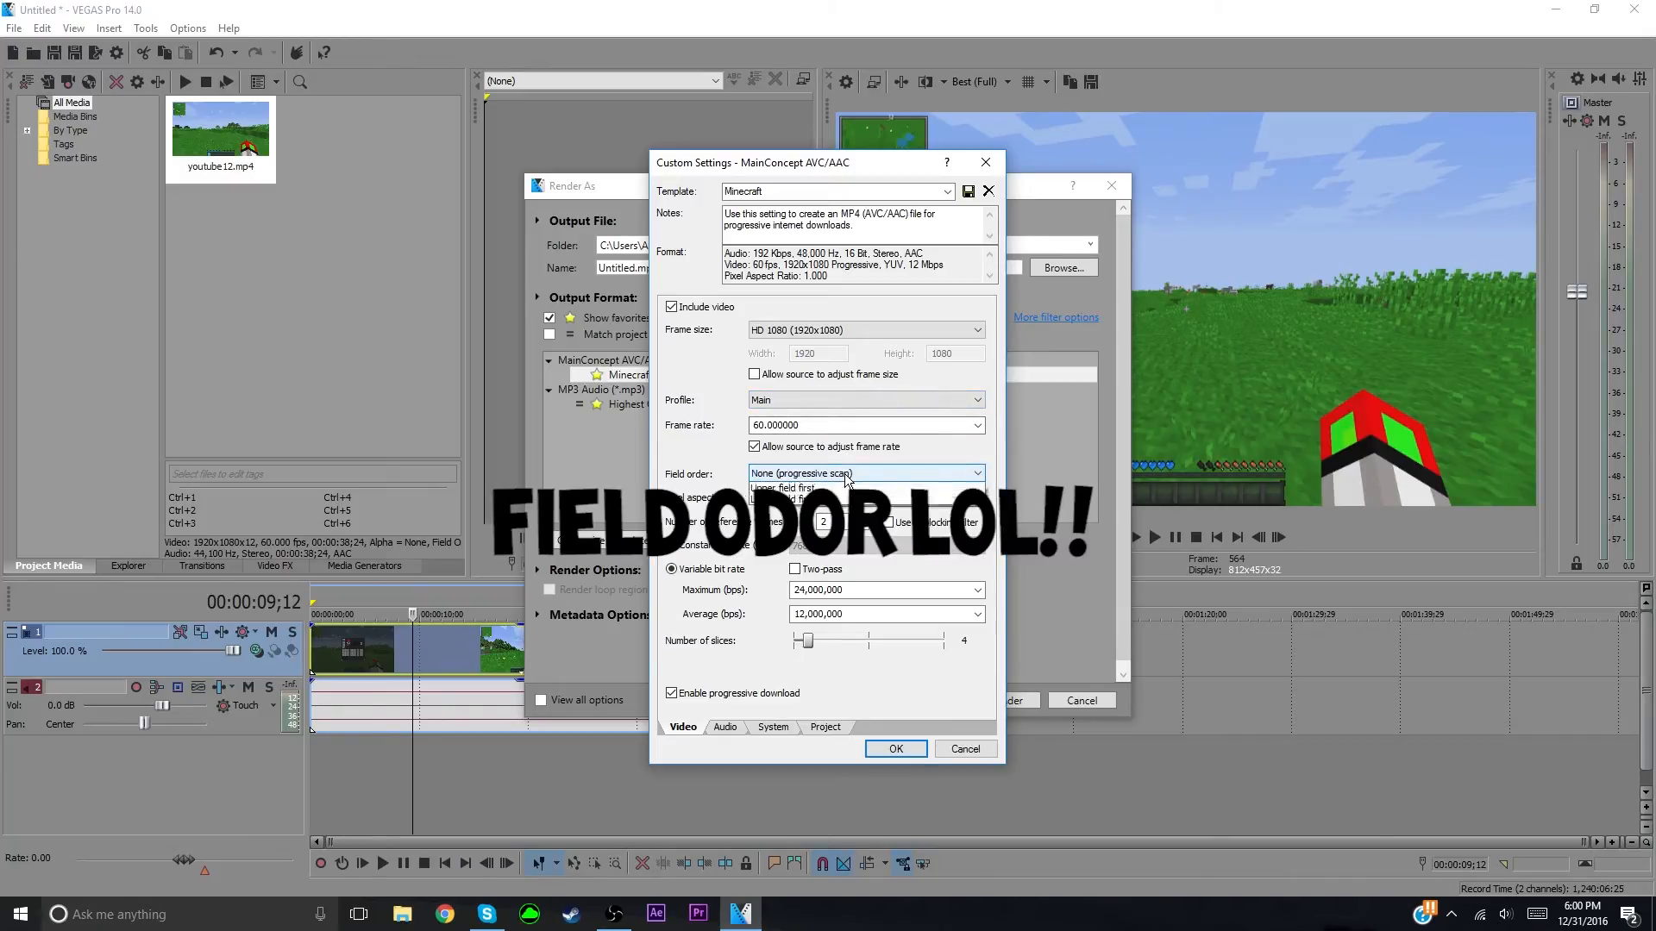
click(846, 477)
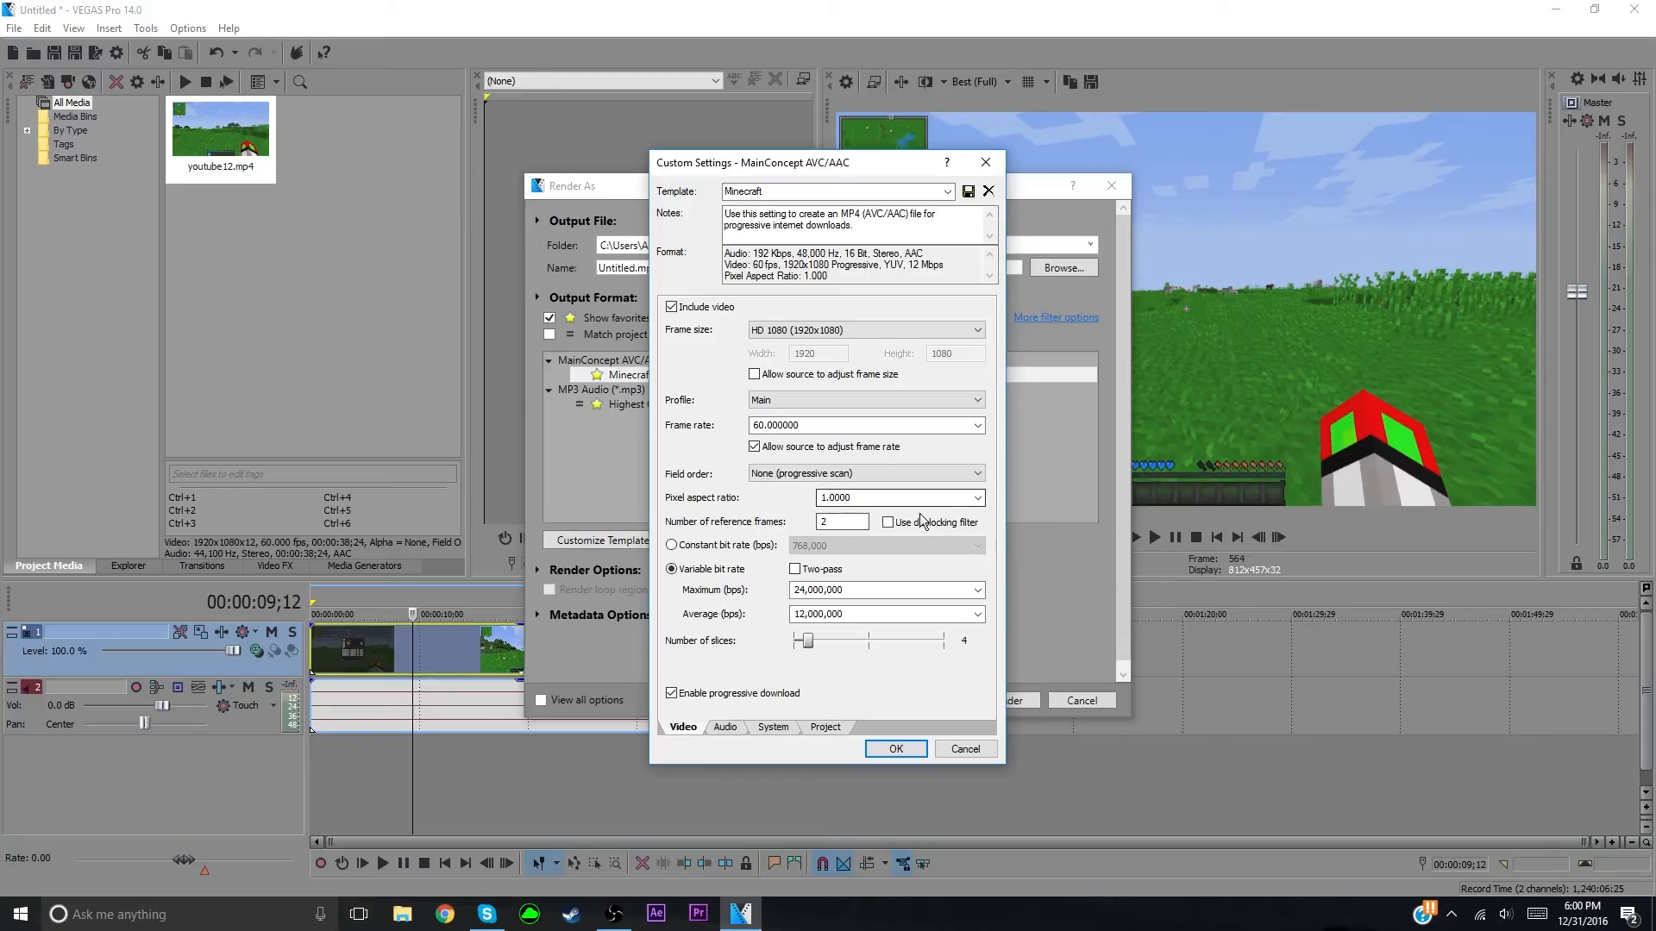
double_click(823, 521)
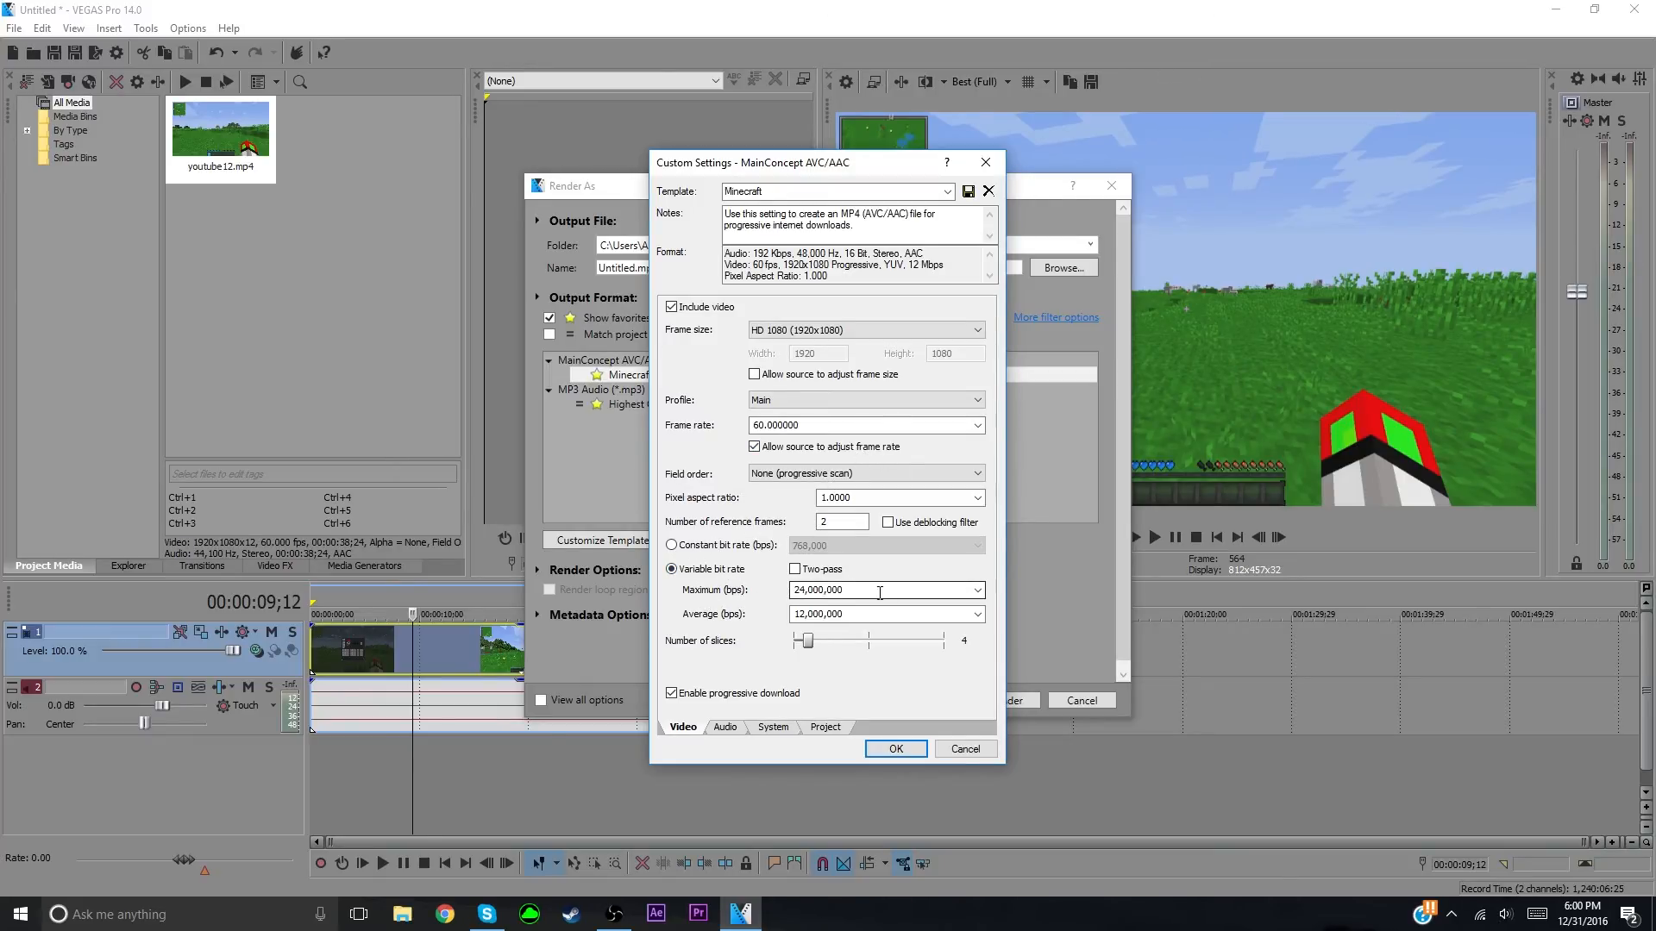
click(976, 591)
click(976, 591)
click(977, 614)
click(977, 614)
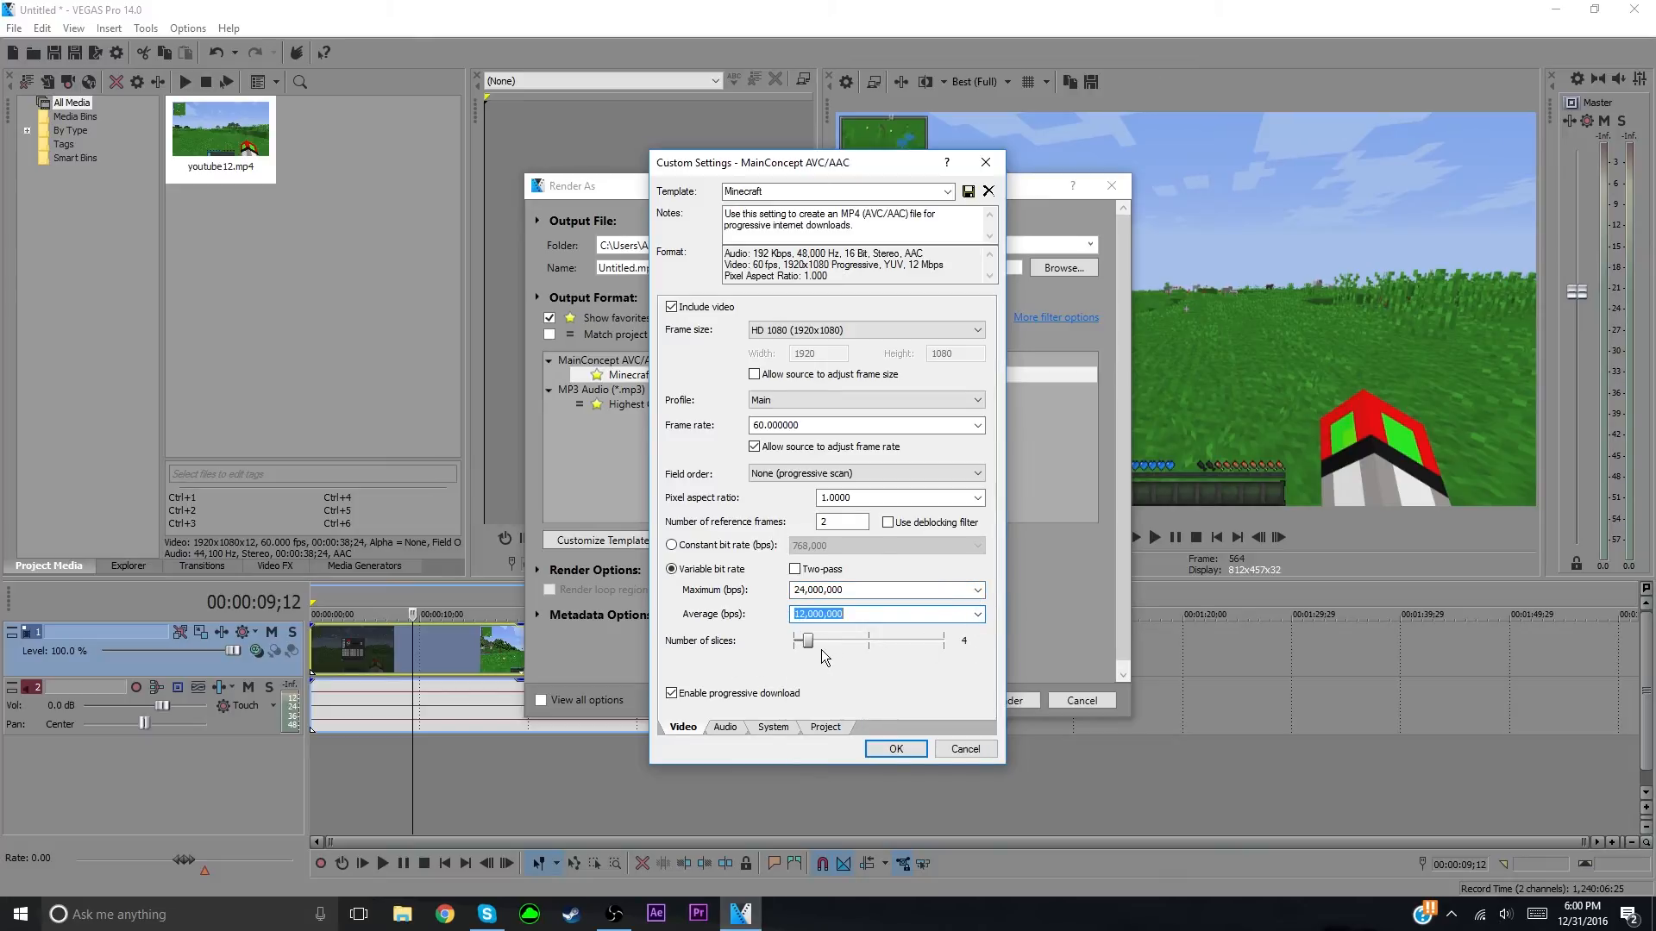
Step: Review the template's audio settings, checking the available sample rates and bit rates
click(727, 728)
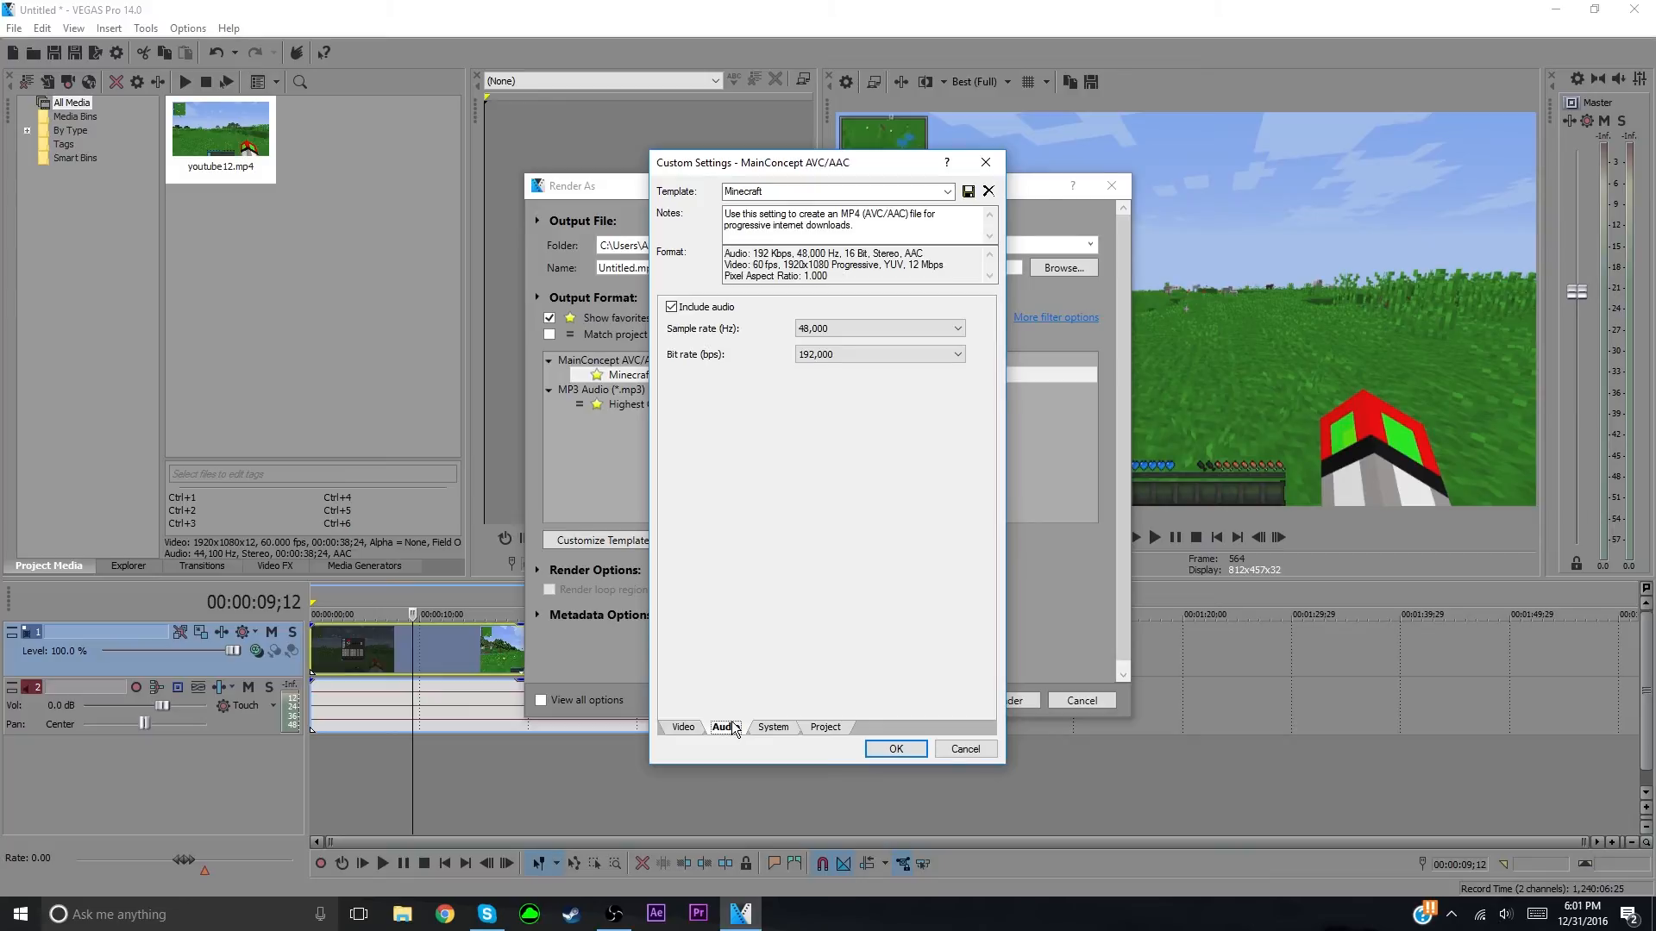
click(841, 332)
click(841, 331)
click(819, 355)
click(819, 360)
Step: Check the template's system format and its project rendering quality, stereoscopic 3D and color space options, and accept the custom settings
click(772, 728)
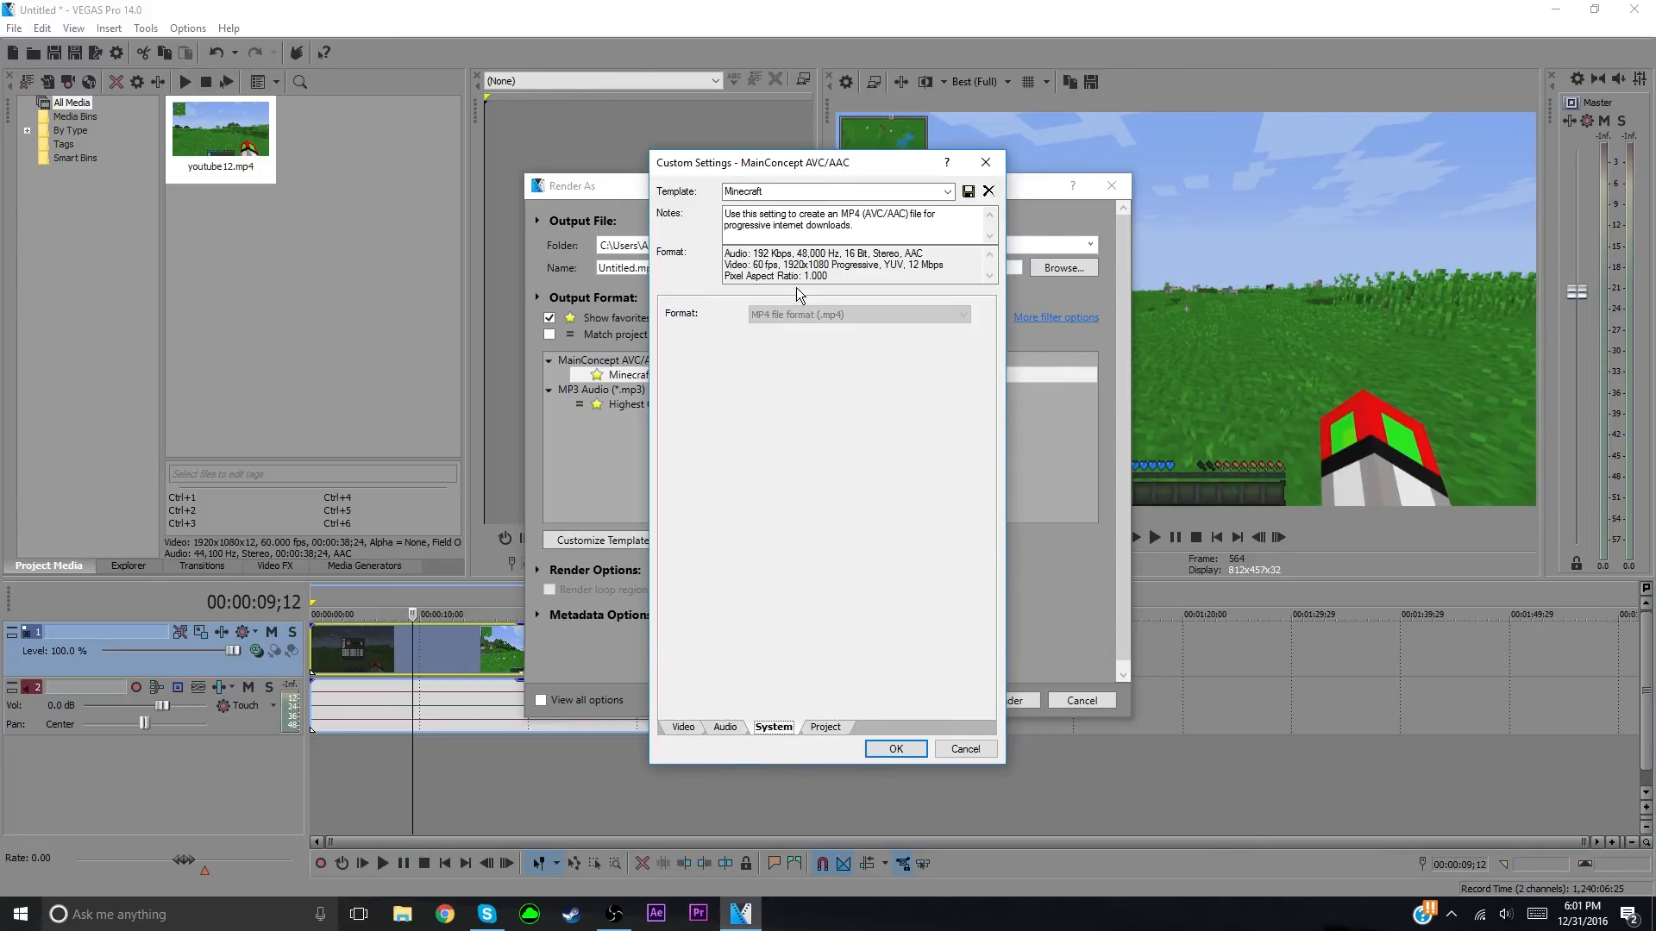
click(829, 728)
click(863, 314)
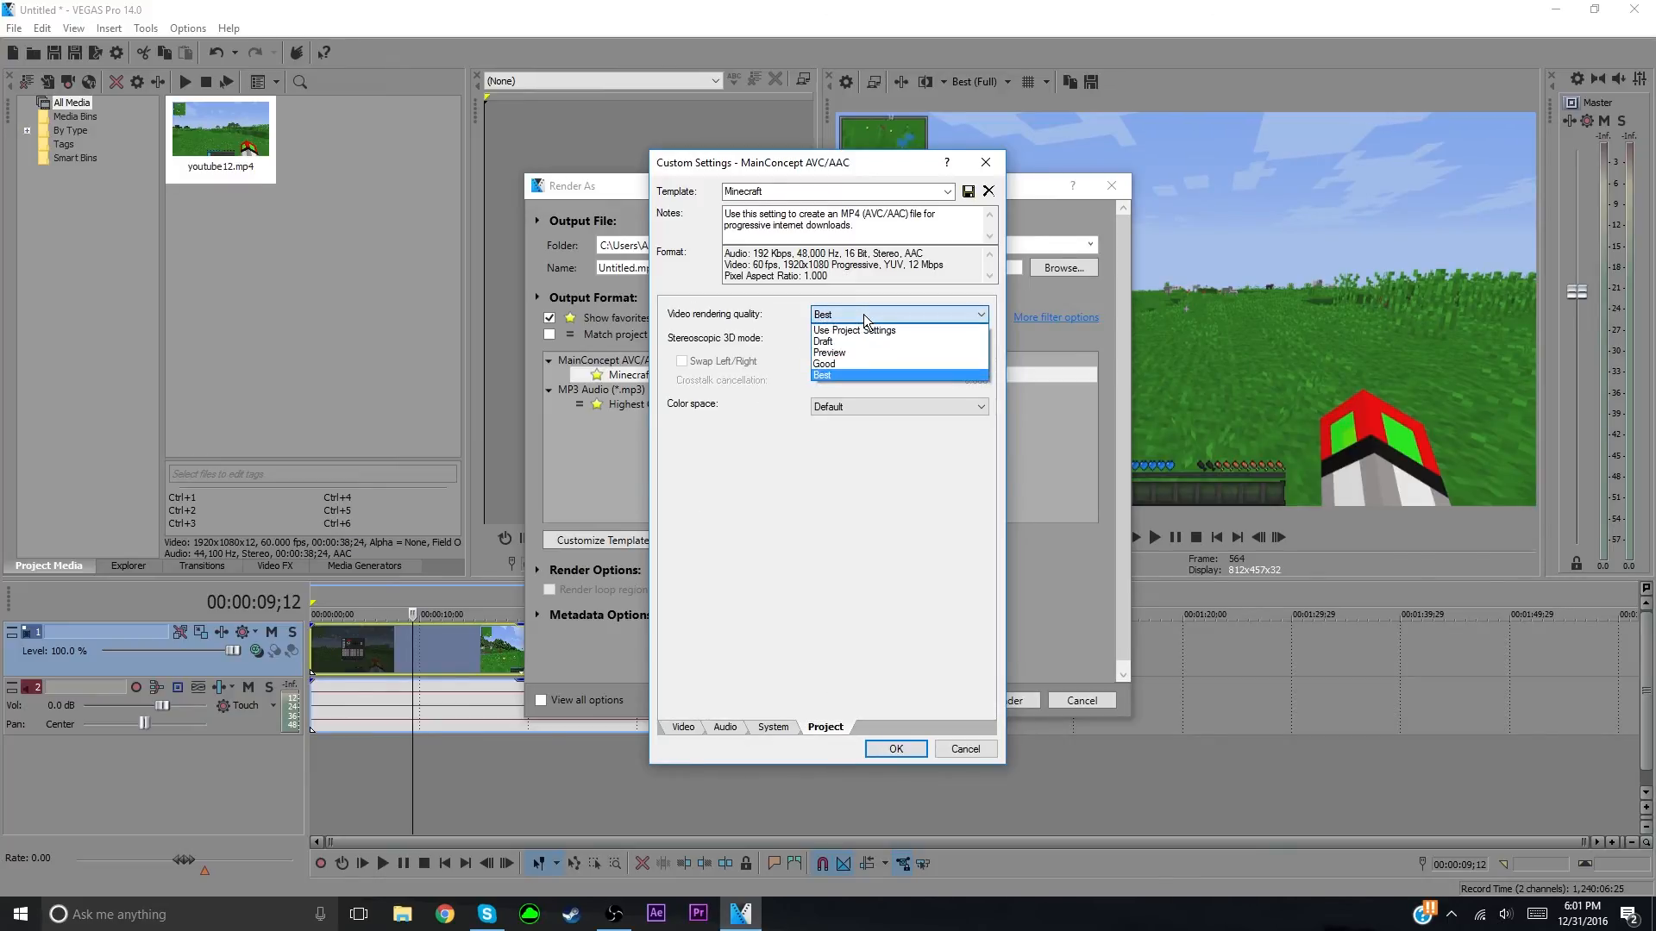
click(849, 319)
click(849, 342)
click(847, 344)
click(855, 411)
click(856, 413)
click(895, 748)
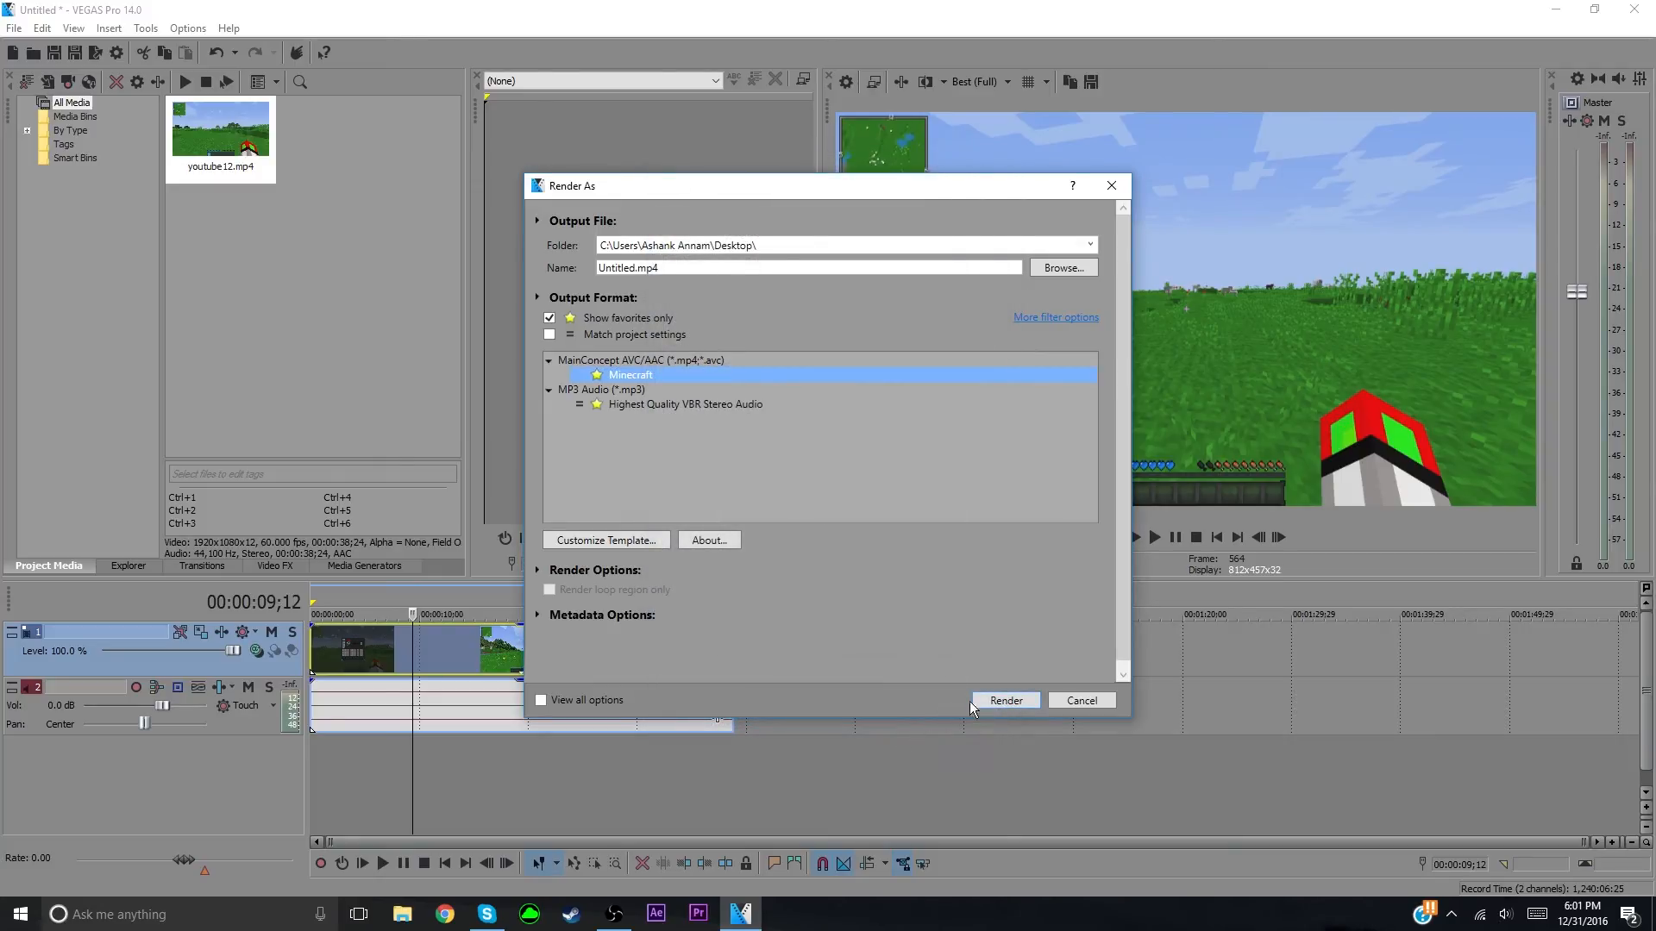
Step: Highlight the Highest Quality VBR Stereo Audio template, cancel the Render As settings without rendering, and close VEGAS Pro
click(639, 403)
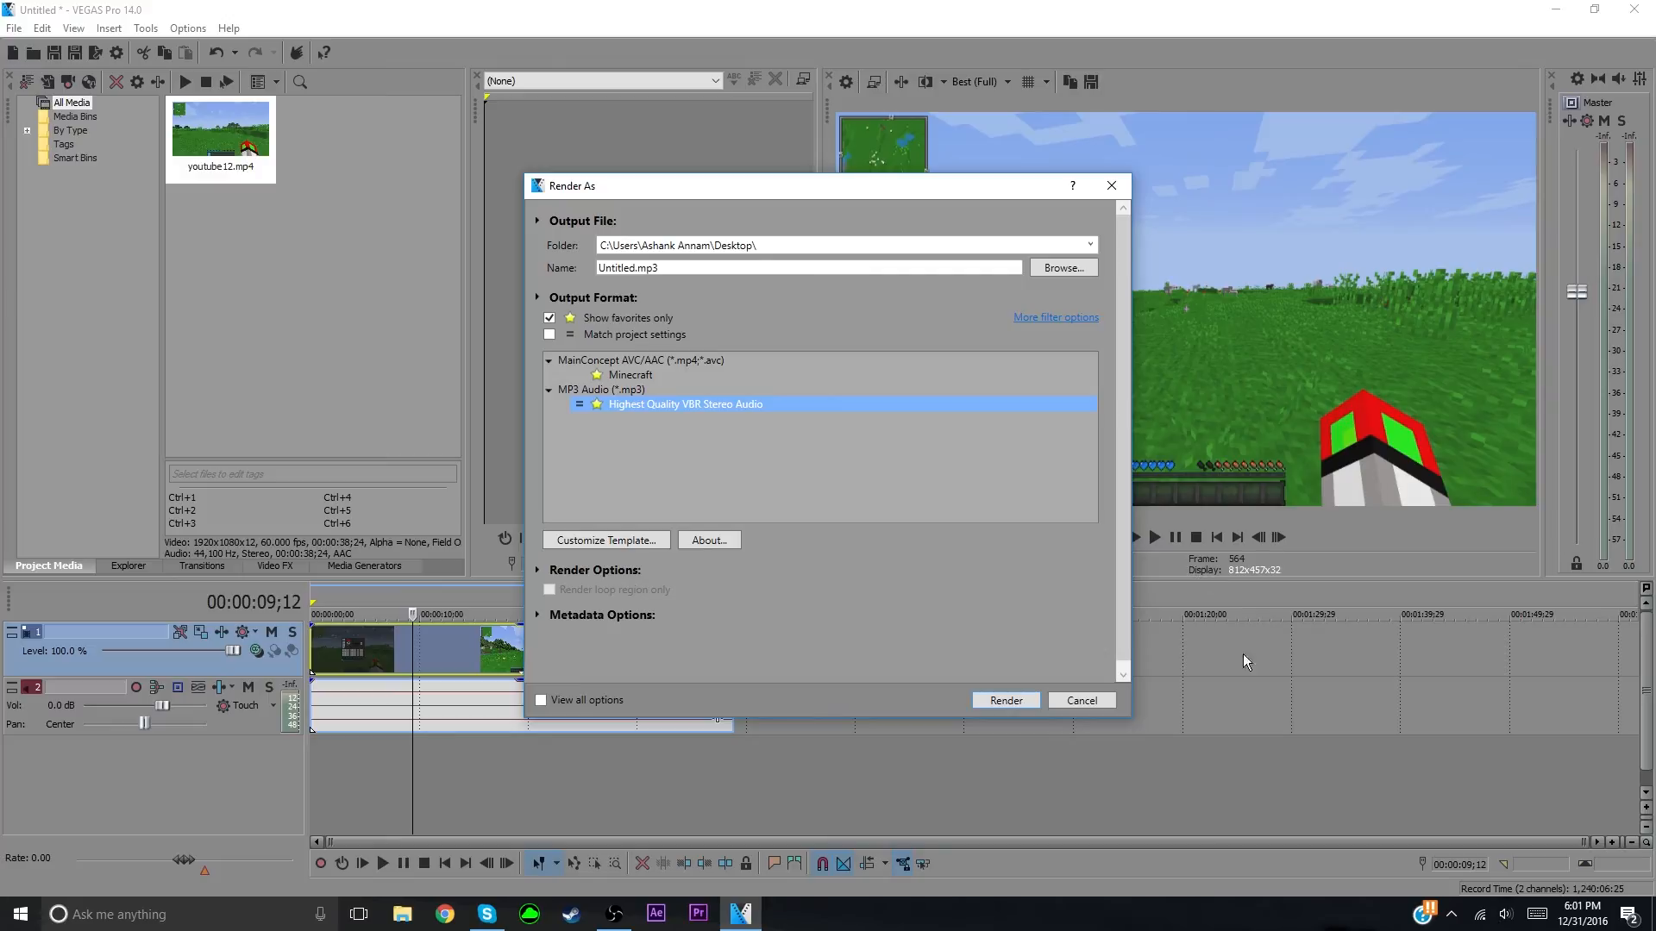
click(1069, 700)
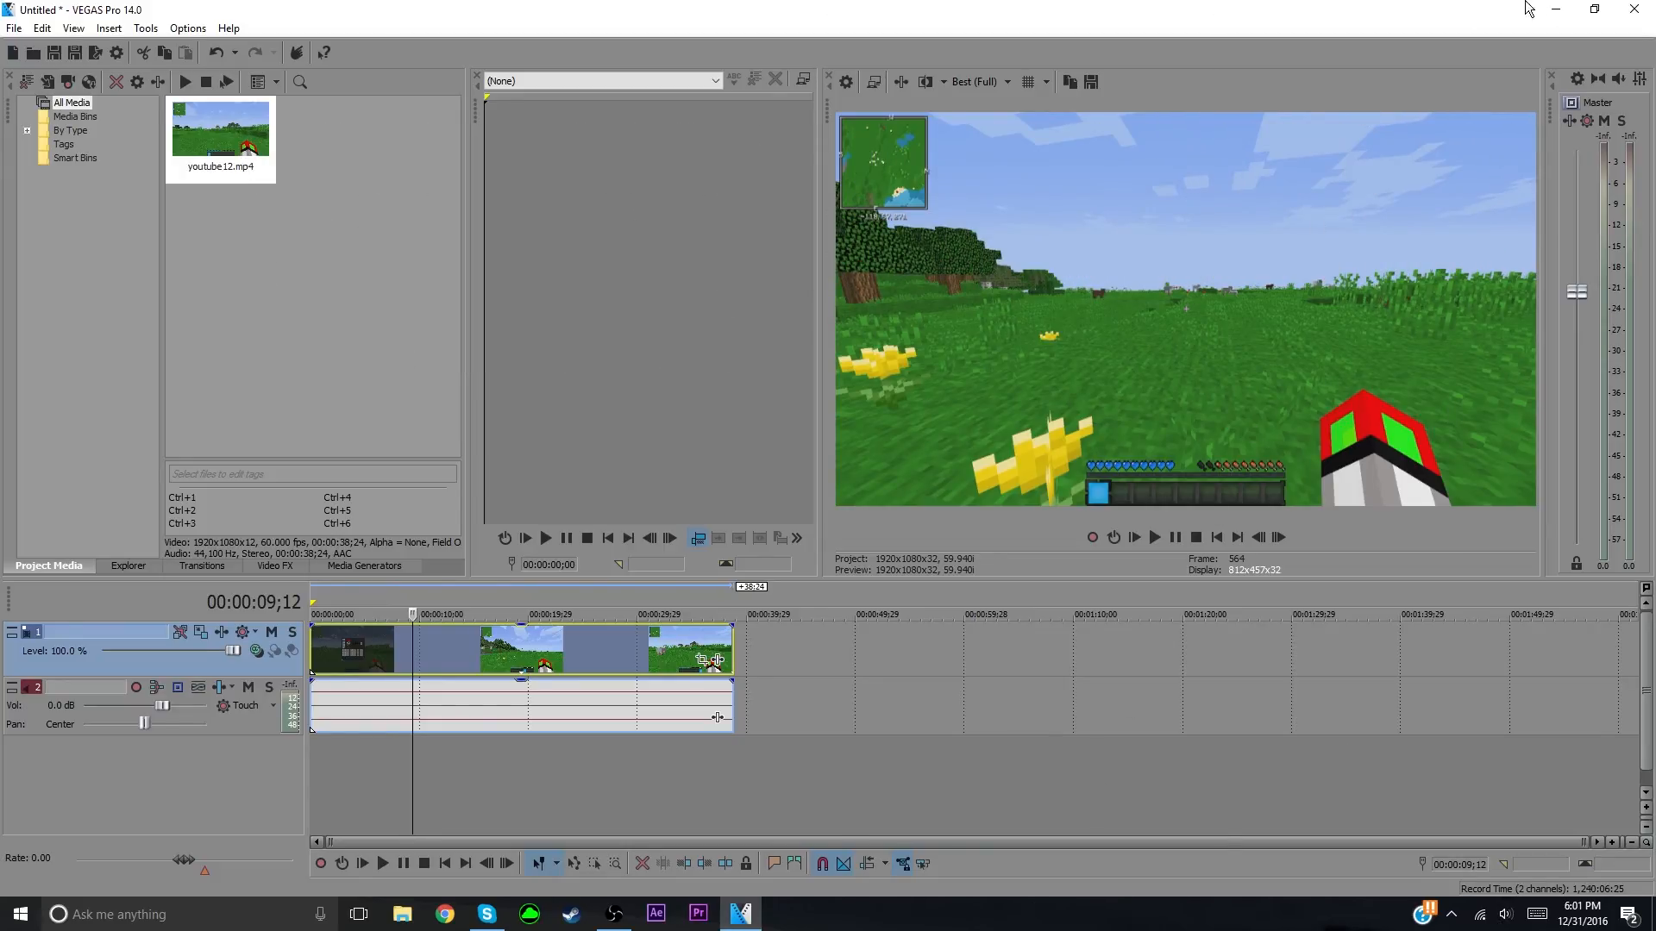
click(1634, 9)
click(851, 366)
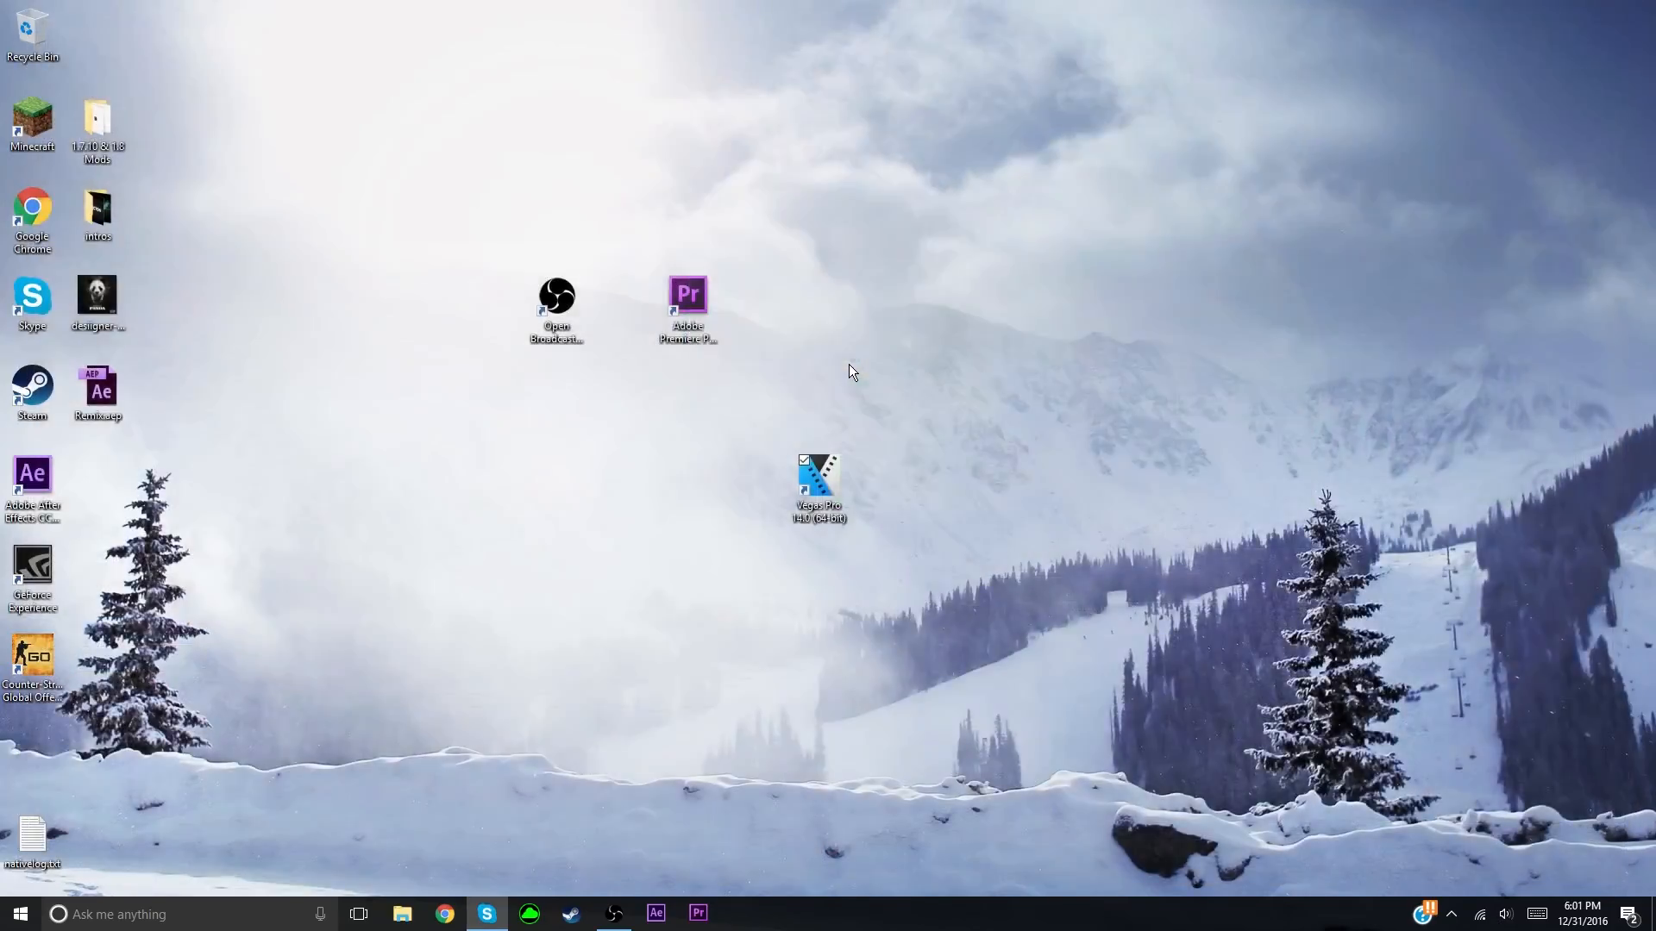
Step: Rearrange the desktop shortcuts so VEGAS Pro and Adobe Premiere Pro sit in the same row as Open Broadcaster
drag(826, 478, 891, 301)
drag(1040, 391, 721, 325)
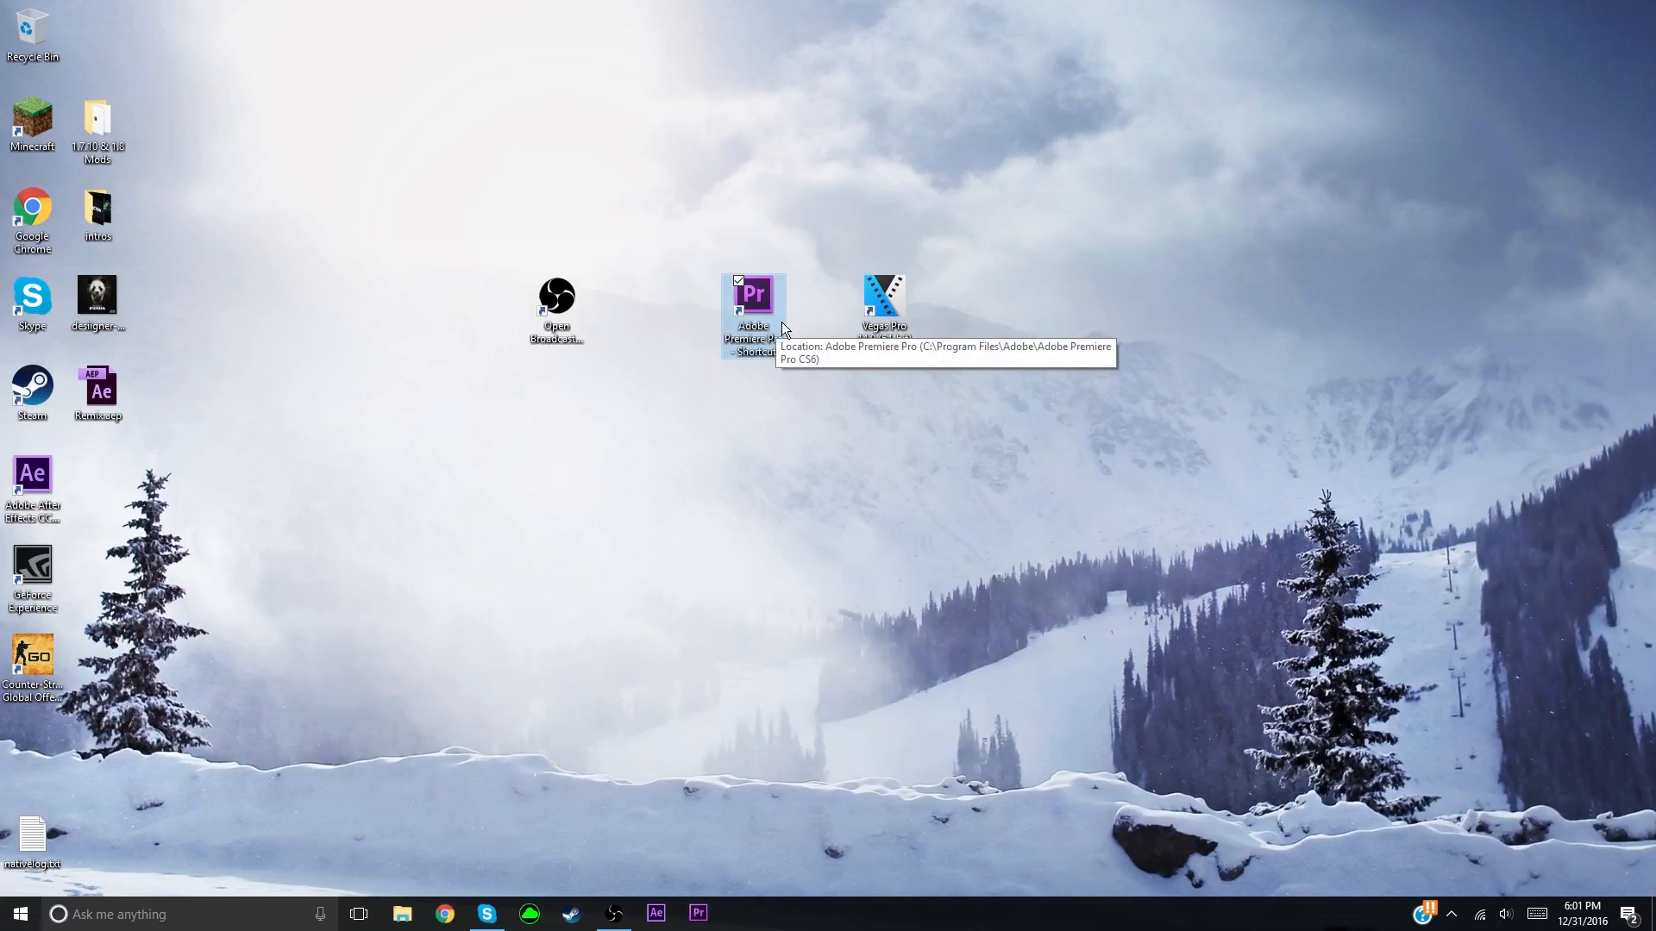
drag(362, 80, 1317, 470)
drag(1452, 533, 520, 189)
drag(398, 148, 1130, 554)
drag(1308, 632, 1220, 610)
drag(1280, 686, 504, 164)
drag(388, 108, 483, 100)
drag(406, 67, 1049, 474)
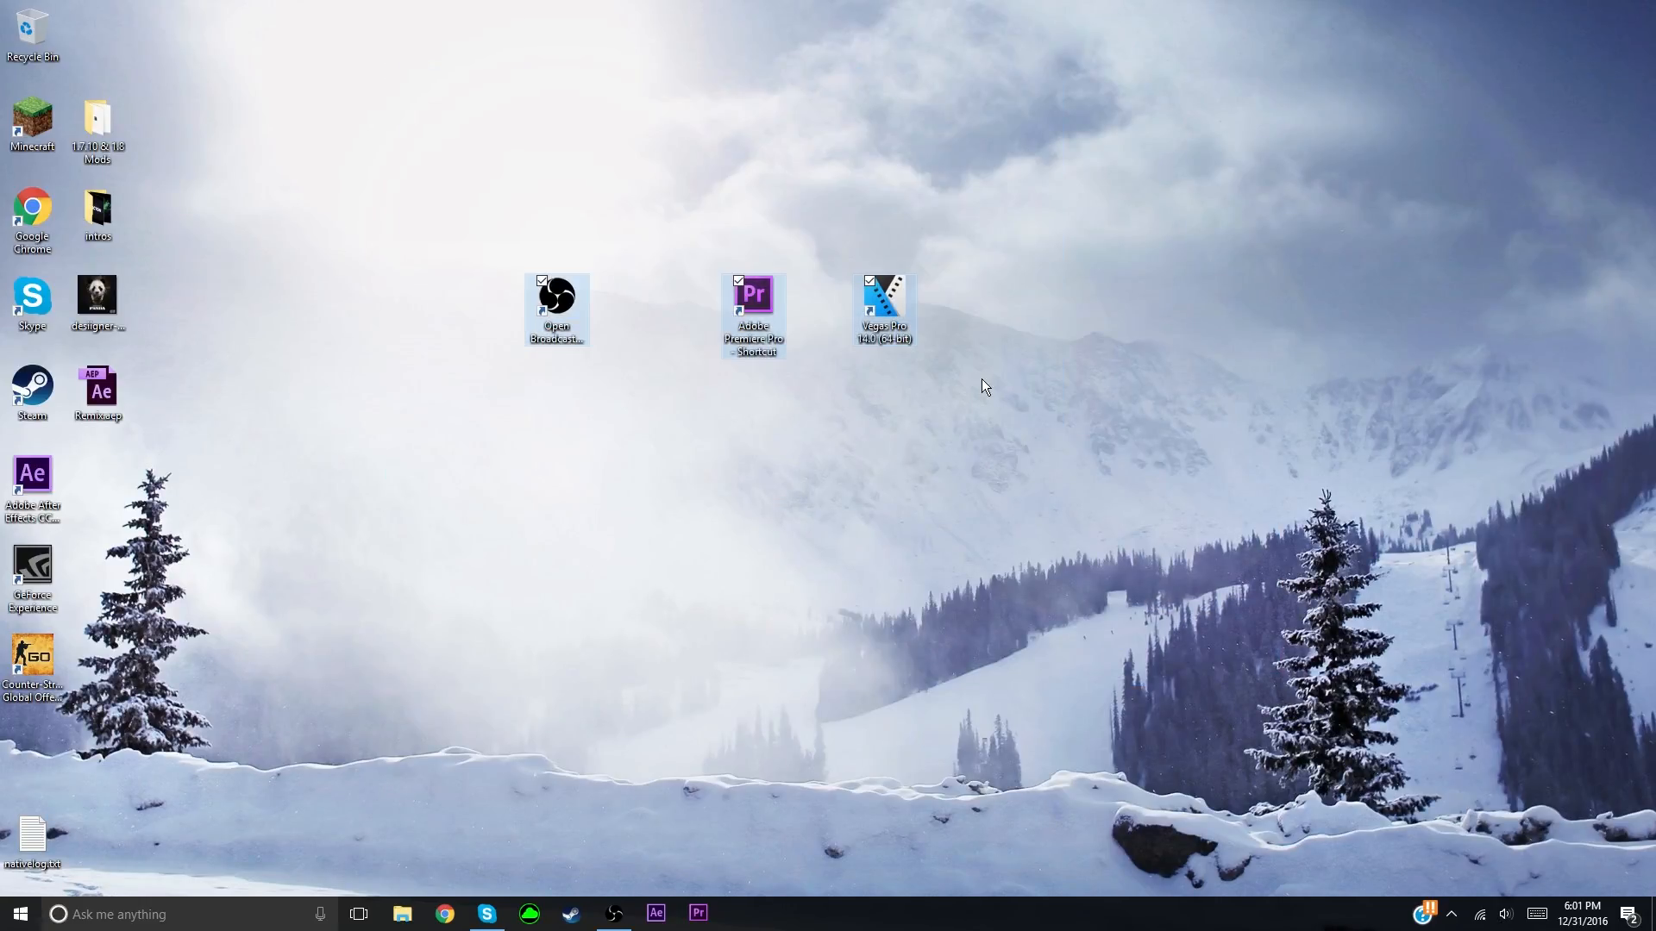